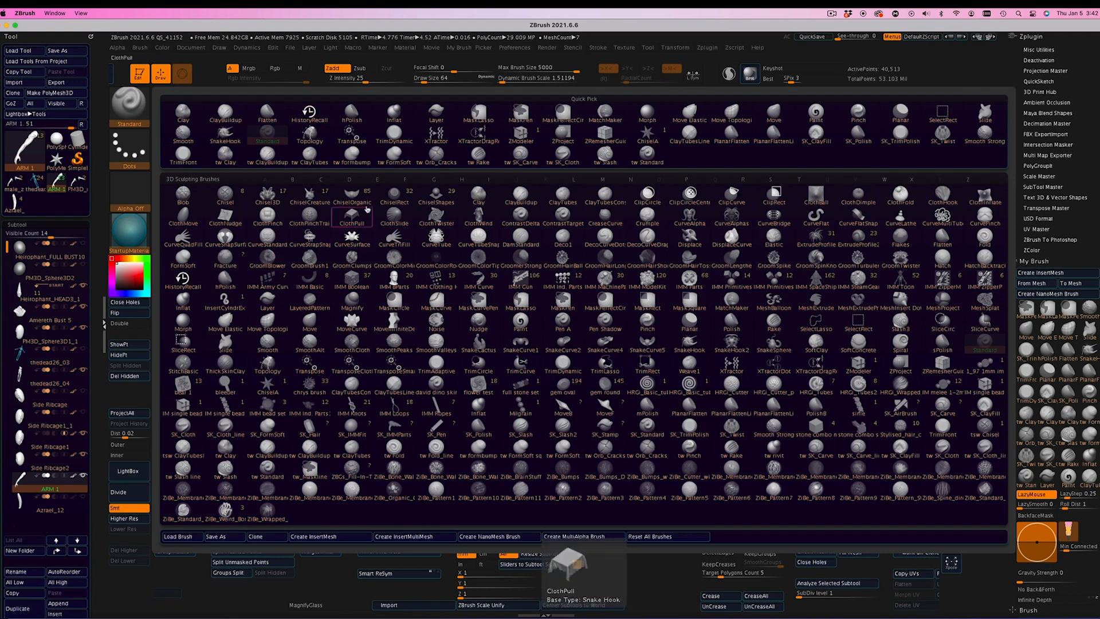
Carve the upper arm below the shoulder armour with the DamStandard brush, and smooth the deltoid area
left_click(520, 237)
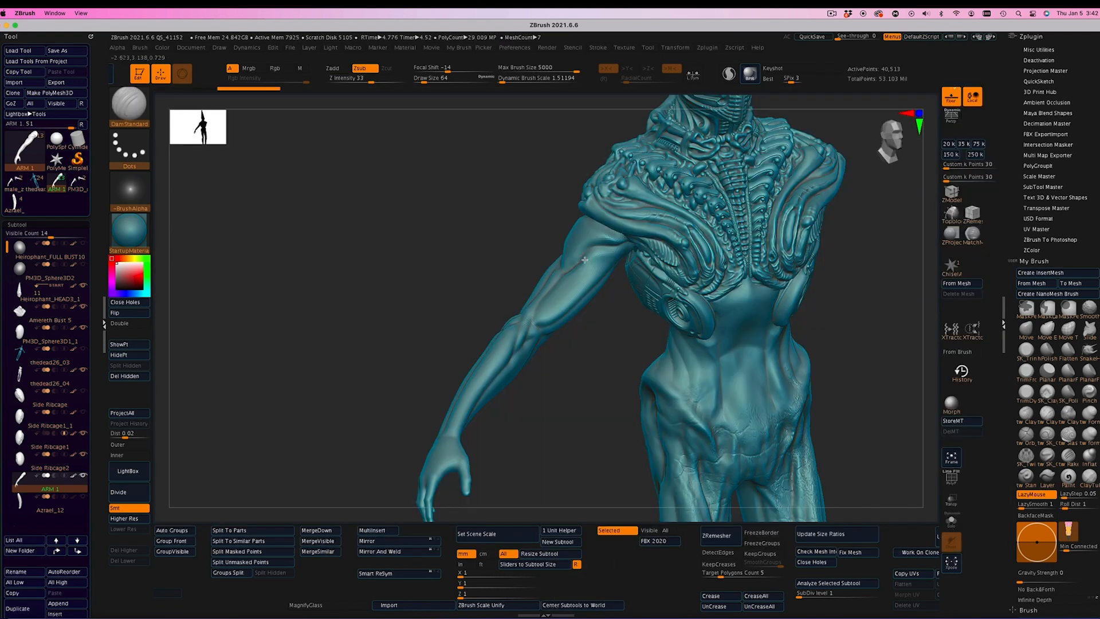
left_click_drag(602, 365, 586, 269)
key("shift")
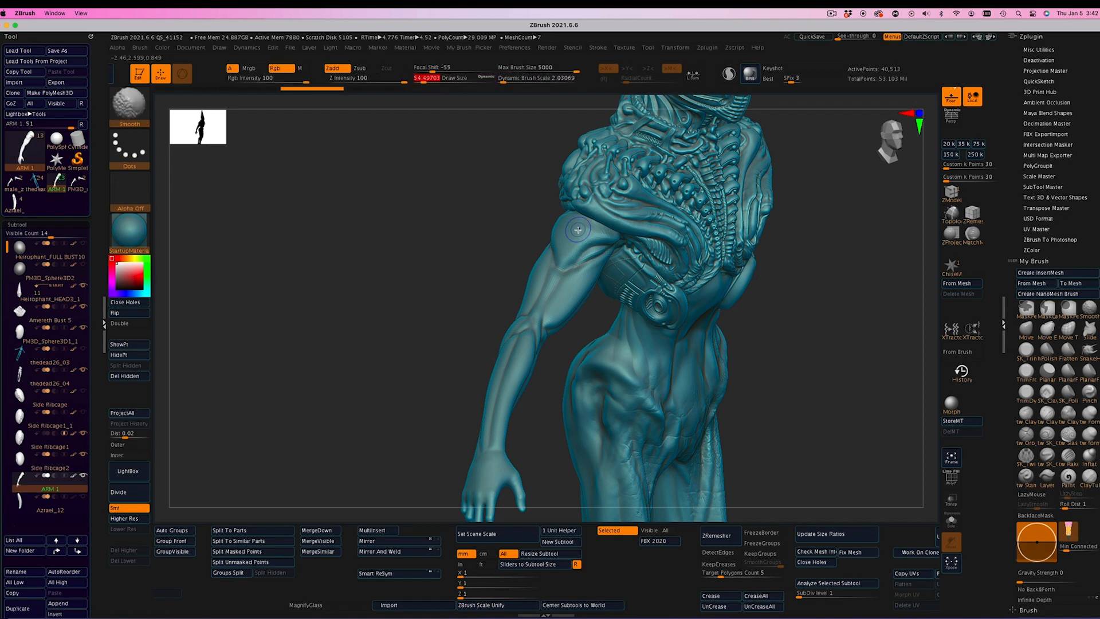
left_click_drag(608, 237, 572, 255, "shift")
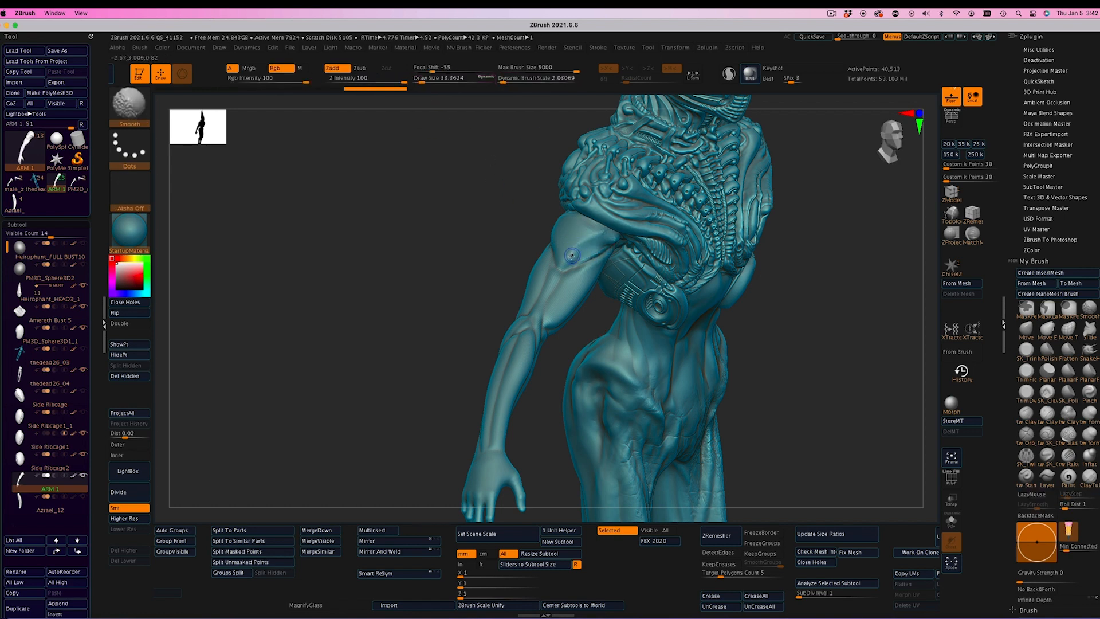
Select the Standard brush, set the draw size to about 43, and smooth the deltoid where it meets the shoulder armour
key("b")
key("s")
key("t")
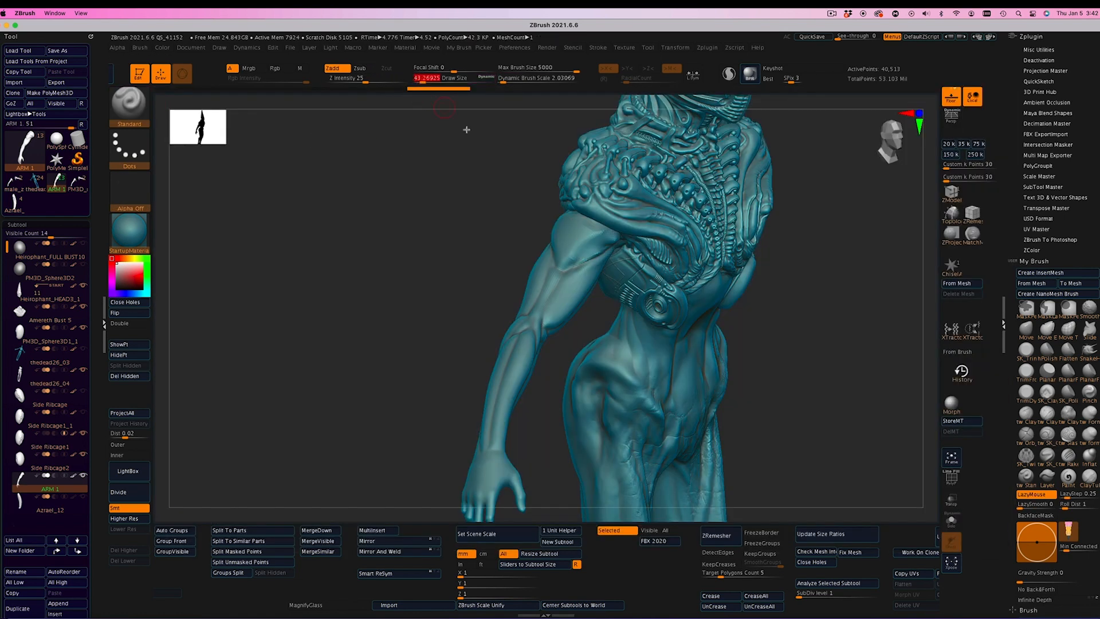
left_click_drag(613, 241, 629, 256, "shift")
mouse_move(401, 289)
left_mouse_down()
mouse_move(376, 297)
mouse_move(410, 304)
mouse_move(395, 300)
left_mouse_up()
left_click_drag(607, 235, 596, 252, "shift")
mouse_move(390, 313)
left_mouse_down()
mouse_move(357, 319)
mouse_move(407, 318)
mouse_move(380, 331)
mouse_move(413, 323)
left_mouse_up()
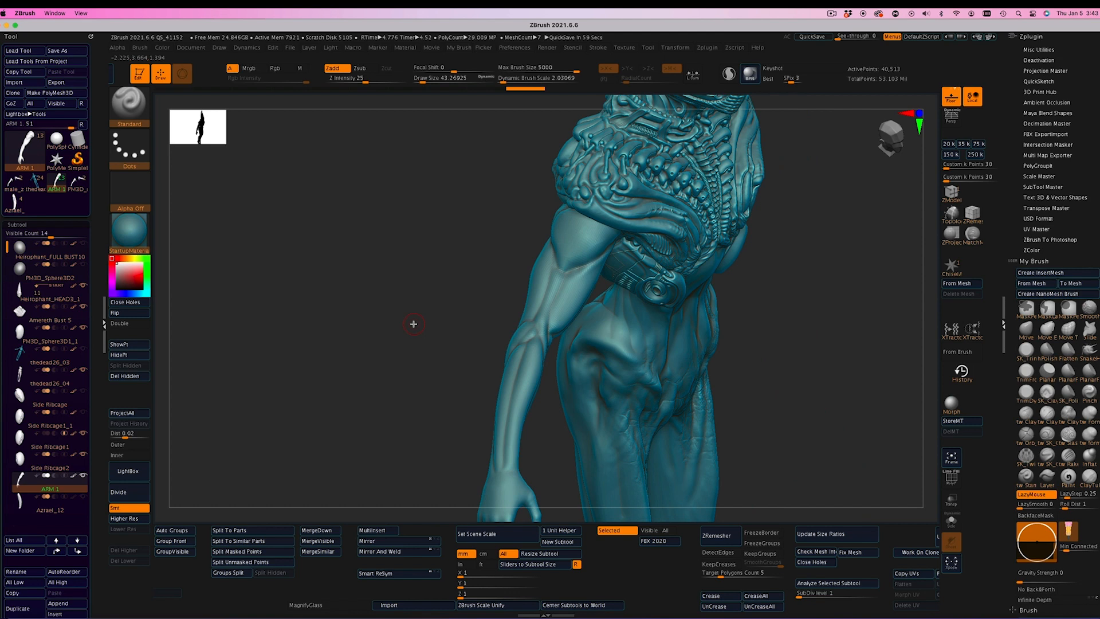
Select the DamStandard brush again and isolate the arm in Solo mode
key("b")
key("d")
key("s")
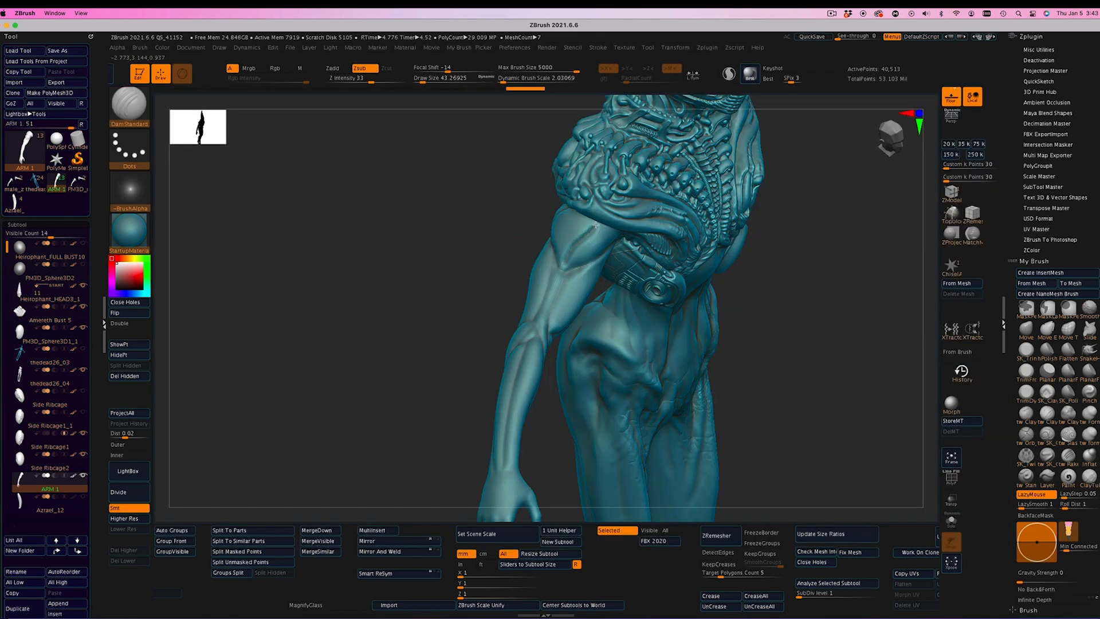
left_click(951, 520)
mouse_move(707, 260)
left_mouse_down()
mouse_move(689, 241)
mouse_move(716, 287)
mouse_move(696, 261)
left_mouse_up()
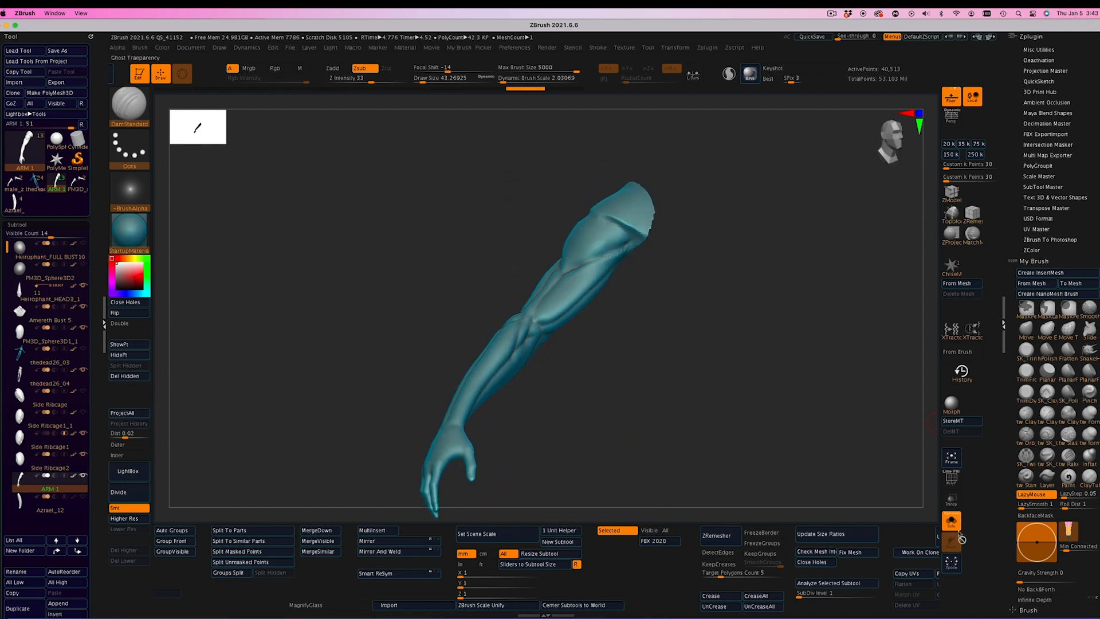
left_click(951, 519)
left_click(951, 520)
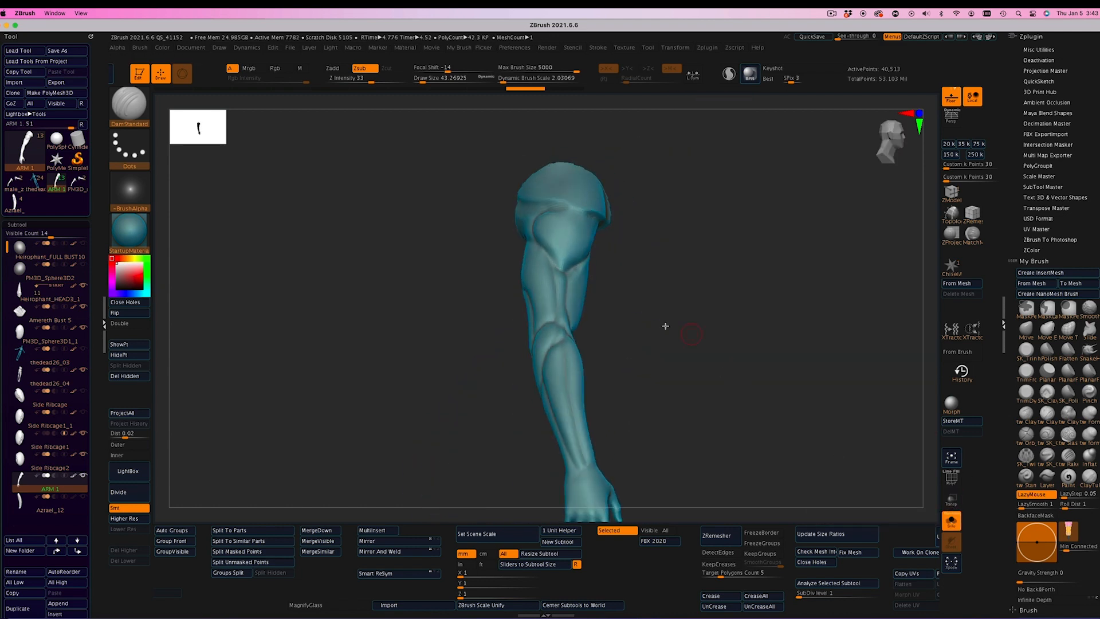
Smooth the isolated arm's deltoid and carve a groove running down to its lower tip
left_click_drag(589, 213, 598, 214, "shift")
mouse_move(737, 232)
left_mouse_down()
mouse_move(727, 236)
mouse_move(745, 230)
left_mouse_up()
mouse_move(575, 221)
left_mouse_down("shift")
mouse_move(552, 190)
mouse_move(554, 200)
left_mouse_up("shift")
left_click_drag(717, 231, 696, 226)
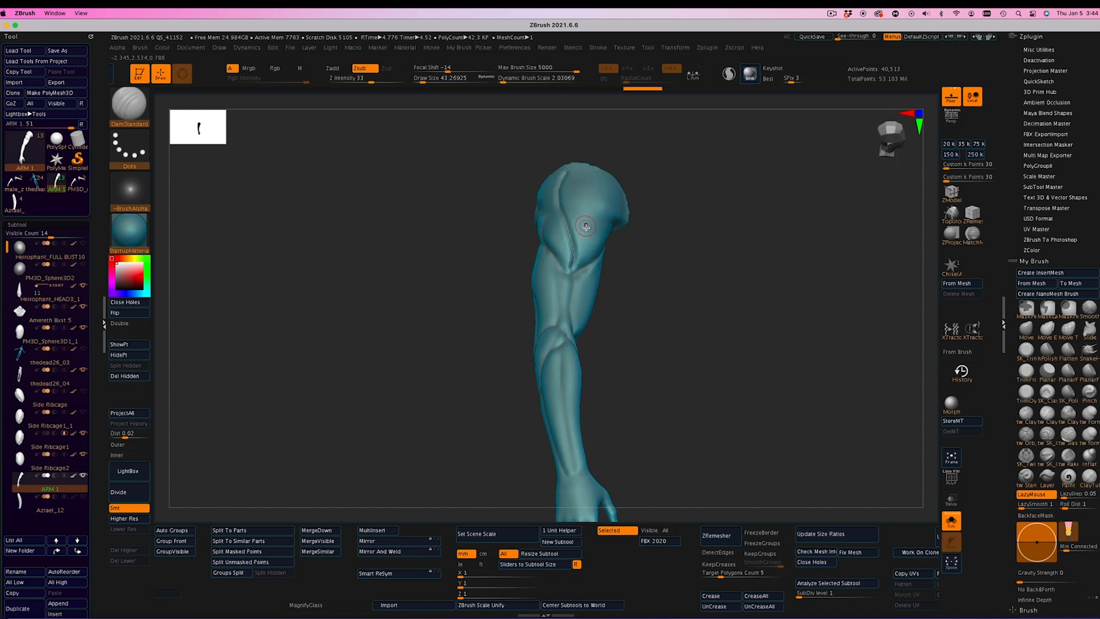
left_click_drag(571, 263, 570, 269)
Carve the muscle separations and lower edge of the deltoid with DamStandard, smoothing the surface between the grooves
mouse_move(667, 269)
left_mouse_down()
mouse_move(722, 294)
mouse_move(700, 274)
left_mouse_up()
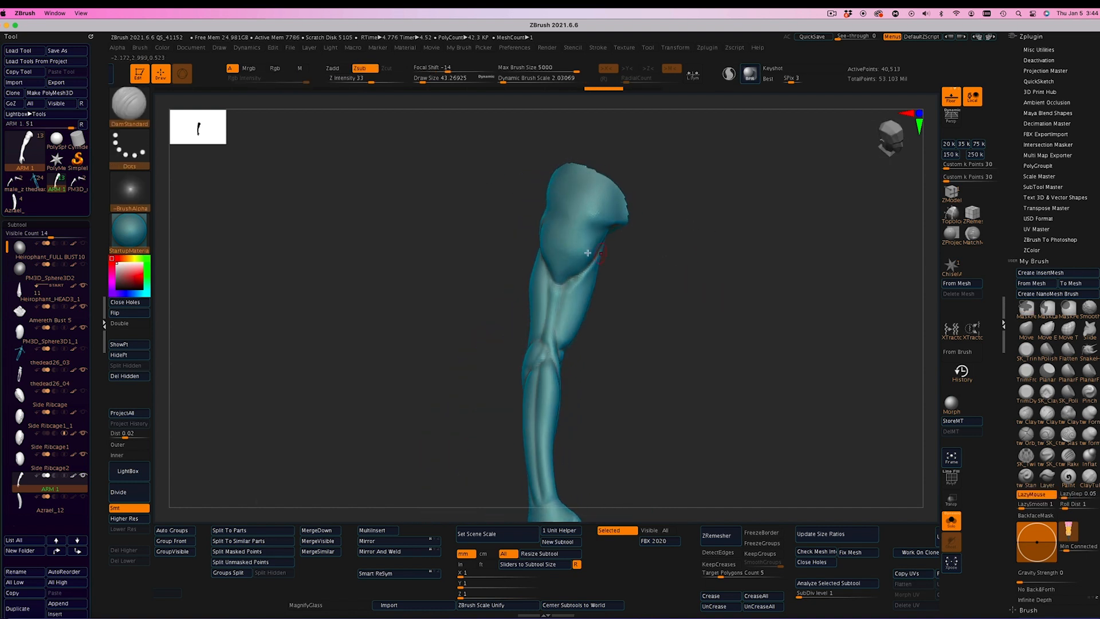
left_click_drag(557, 274, 557, 282)
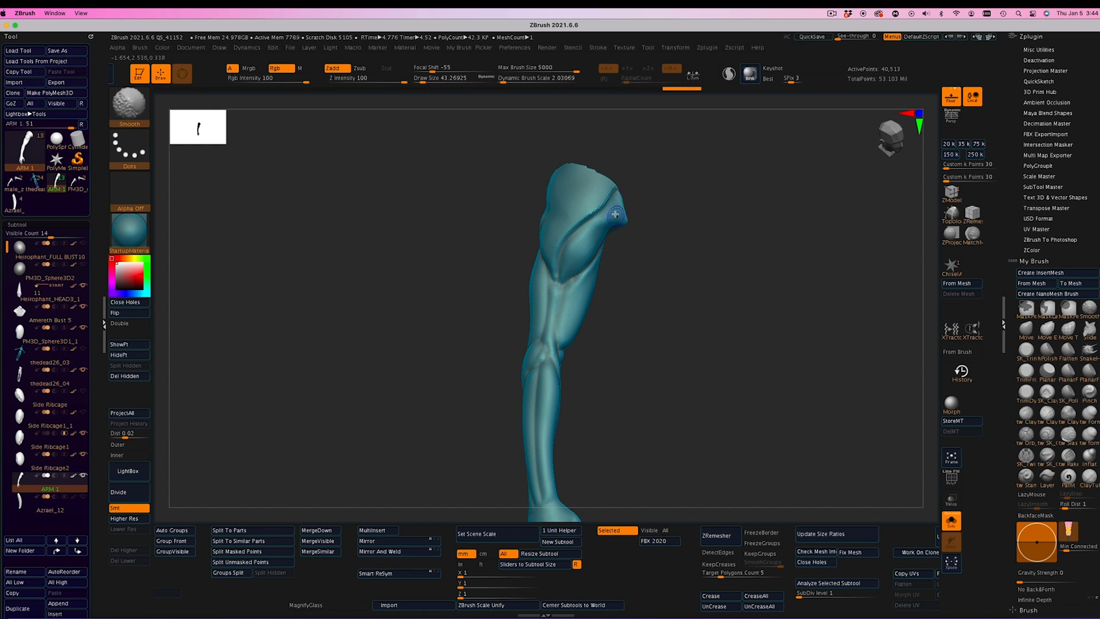
left_click_drag(556, 231, 558, 246, "shift")
mouse_move(681, 229)
left_mouse_down()
mouse_move(671, 201)
mouse_move(647, 220)
left_mouse_up()
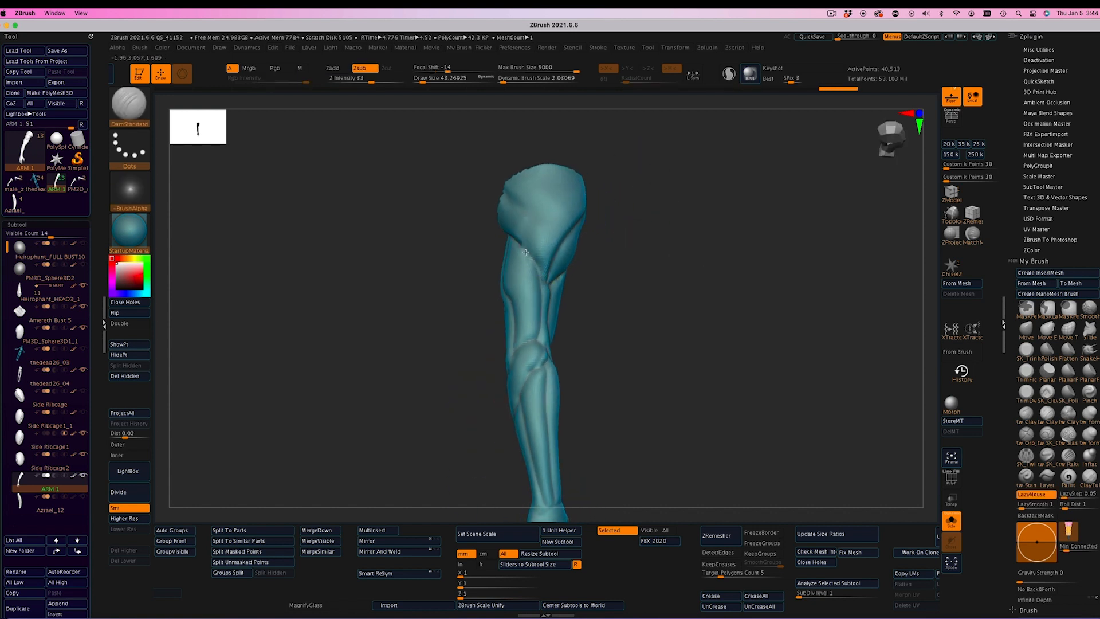
left_click_drag(525, 252, 543, 279)
mouse_move(699, 269)
left_mouse_down()
mouse_move(683, 265)
mouse_move(710, 255)
left_mouse_up()
left_click_drag(517, 177, 503, 195, "shift")
mouse_move(686, 235)
left_mouse_down()
mouse_move(645, 270)
mouse_move(645, 233)
mouse_move(526, 265)
mouse_move(509, 247)
left_mouse_up()
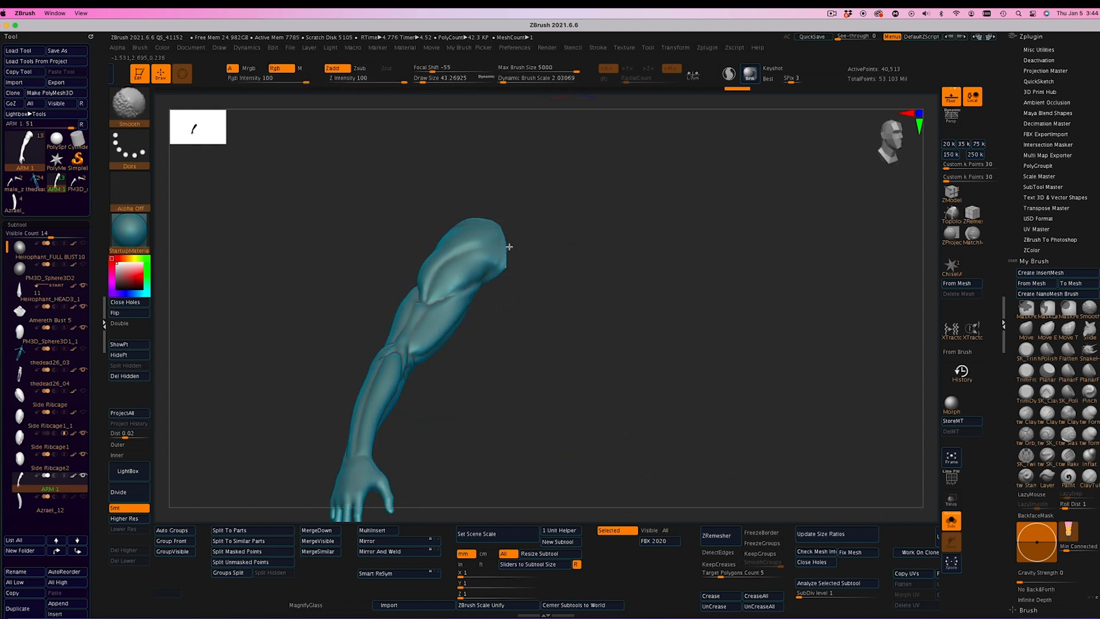
mouse_move(439, 218)
left_mouse_down()
mouse_move(680, 277)
mouse_move(431, 267)
mouse_move(658, 255)
left_mouse_up()
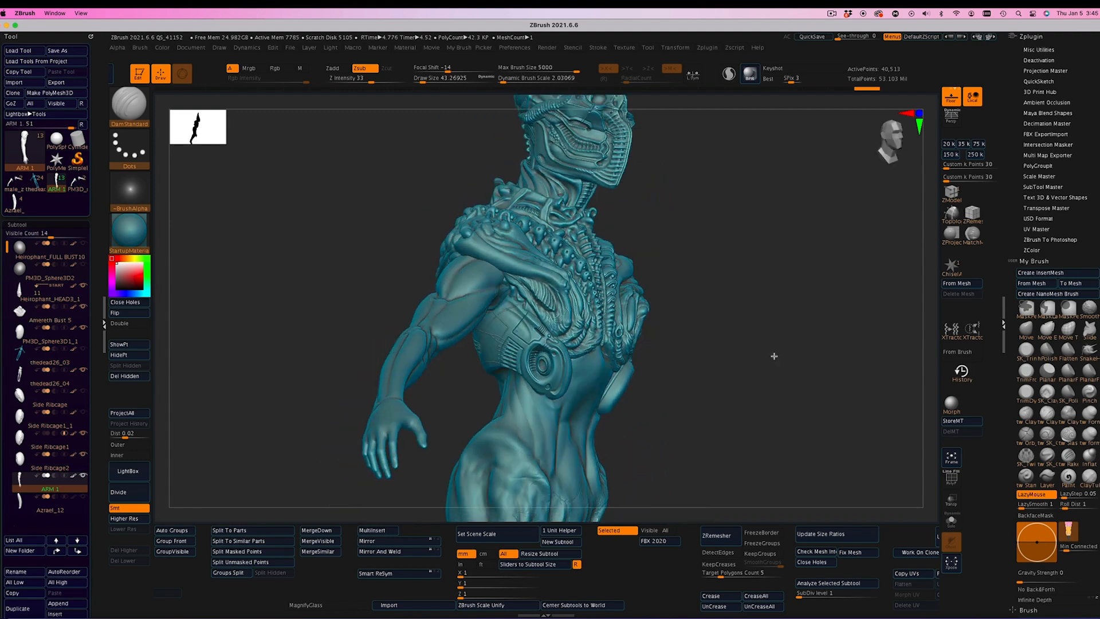
Isolate the arm, divide its mesh twice, and return it to subdivision level 1
left_click_drag(773, 355, 802, 395)
left_click(951, 522)
left_click_drag(722, 344, 601, 277)
left_click_drag(617, 352, 285, 422)
left_click_drag(98, 512, 93, 429)
left_click(21, 427)
left_click(24, 505)
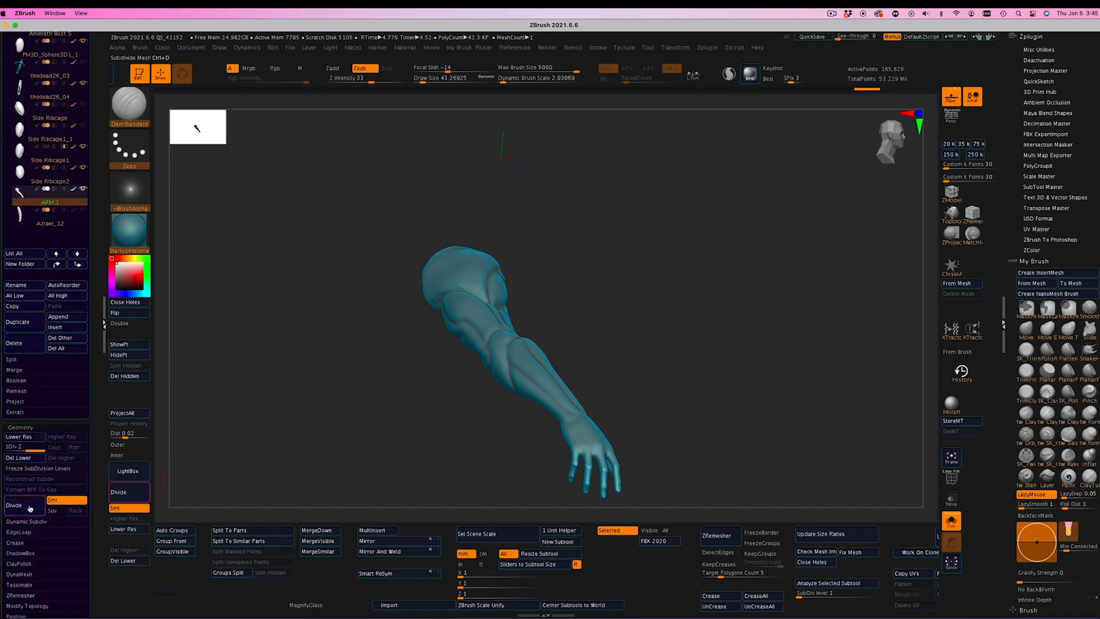
left_click(25, 505)
left_click_drag(206, 447, 343, 436)
left_click(26, 451)
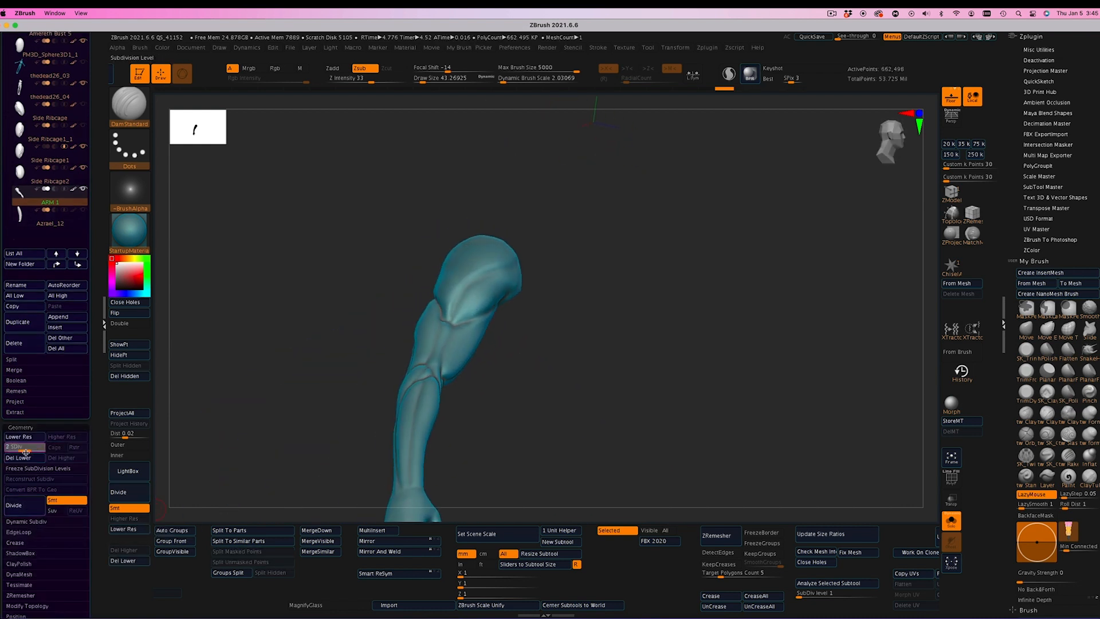
Carve wrist creases and tendon grooves between the metacarpals on the back of the hand with DamStandard
left_click_drag(526, 302, 576, 431)
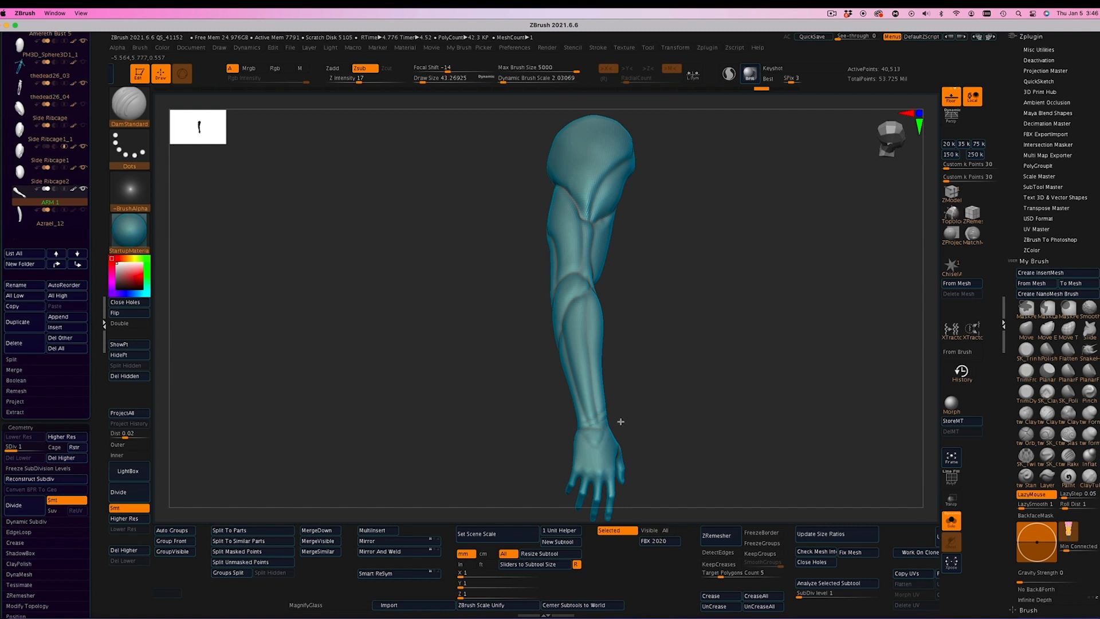
key("ctrl+z")
mouse_move(642, 427)
left_mouse_down()
mouse_move(585, 430)
mouse_move(744, 383)
mouse_move(739, 321)
mouse_move(720, 421)
mouse_move(768, 371)
mouse_move(717, 351)
mouse_move(731, 364)
left_mouse_up()
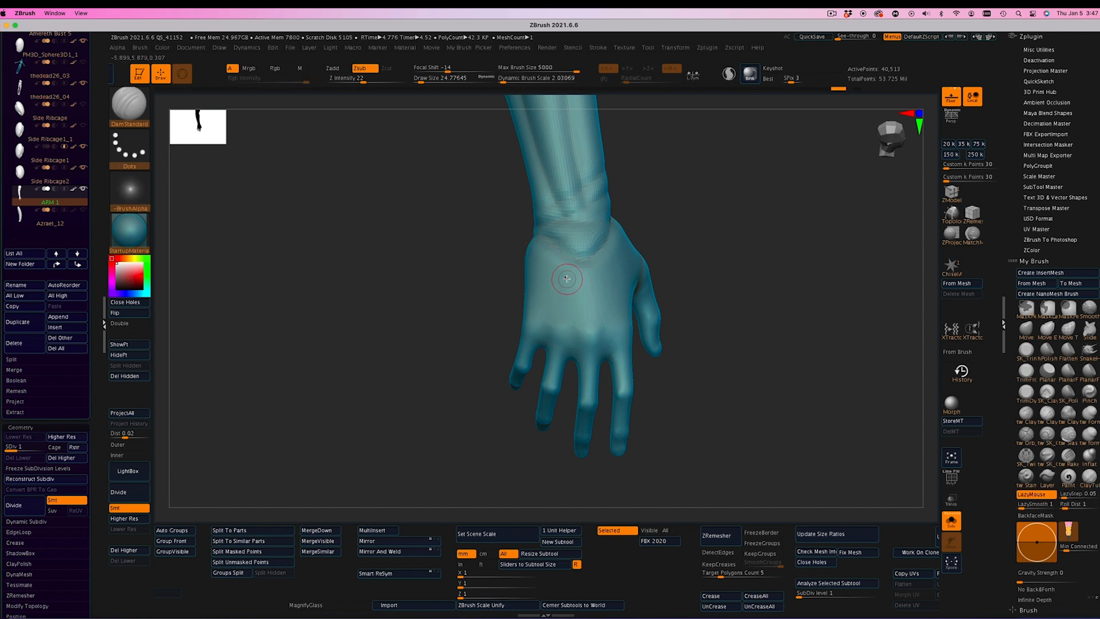
left_click_drag(682, 366, 697, 362)
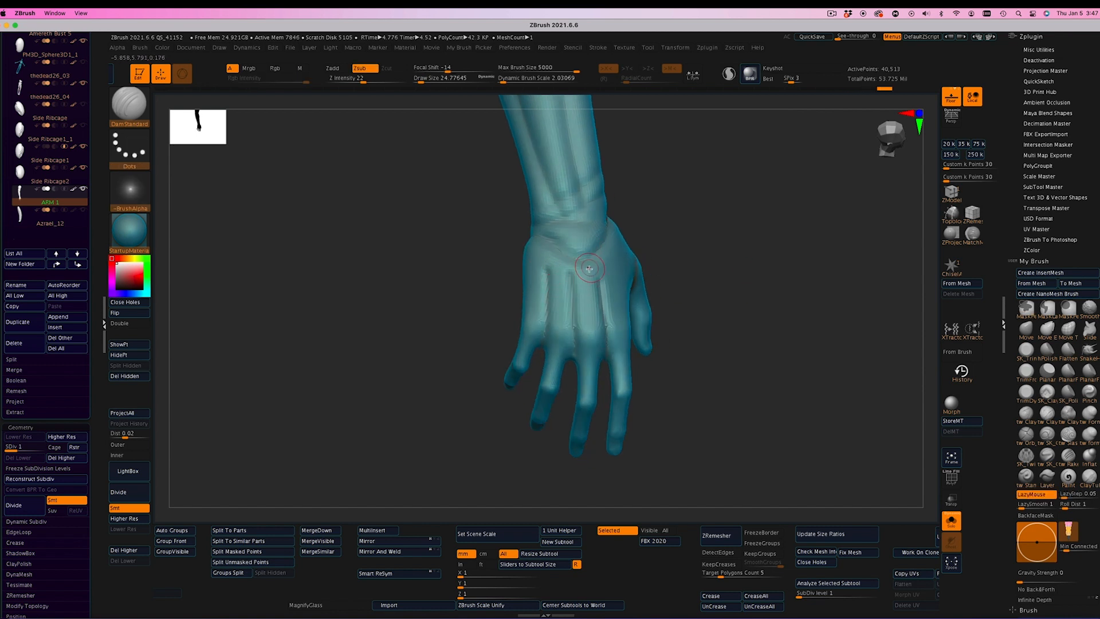
left_click_drag(742, 267, 608, 268)
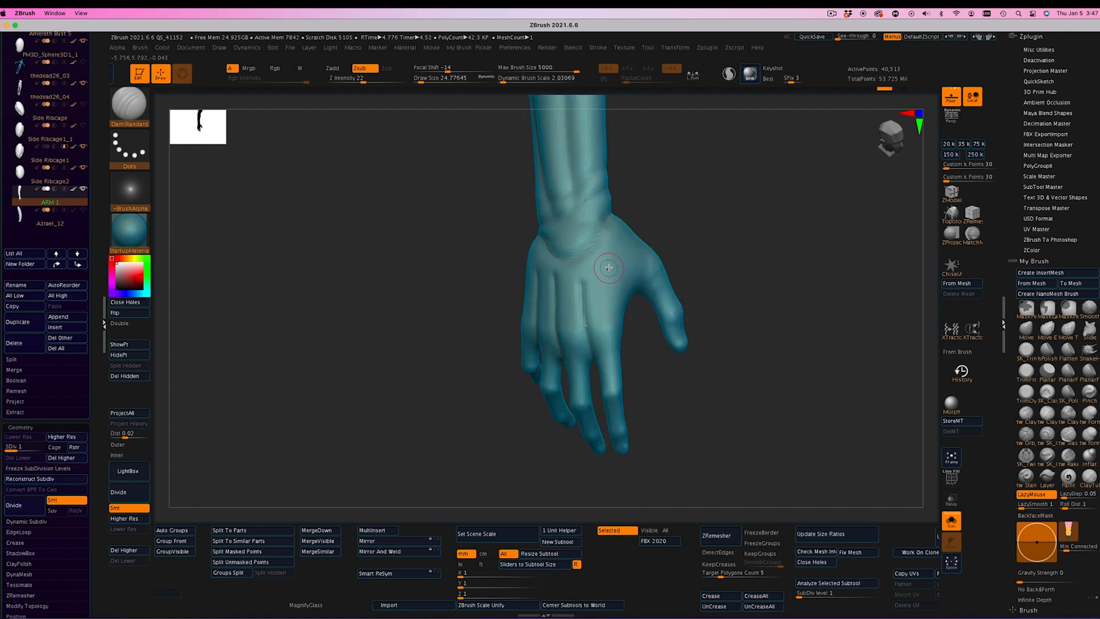
Carve the palm creases and the outline of the thumb pad with DamStandard at intensity 22
left_click_drag(758, 231, 565, 310)
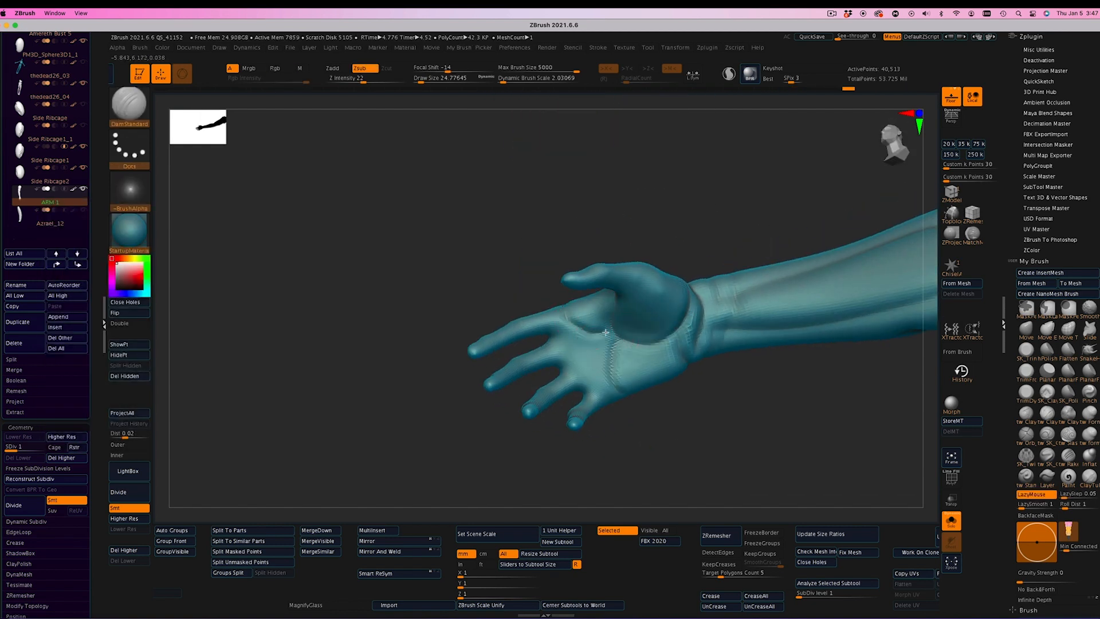
mouse_move(681, 224)
left_mouse_down()
mouse_move(699, 245)
mouse_move(685, 172)
left_mouse_up()
left_click_drag(601, 321, 574, 337)
mouse_move(728, 218)
left_mouse_down()
mouse_move(651, 243)
mouse_move(685, 270)
mouse_move(571, 308)
mouse_move(705, 276)
left_mouse_up()
left_click_drag(695, 366, 736, 318)
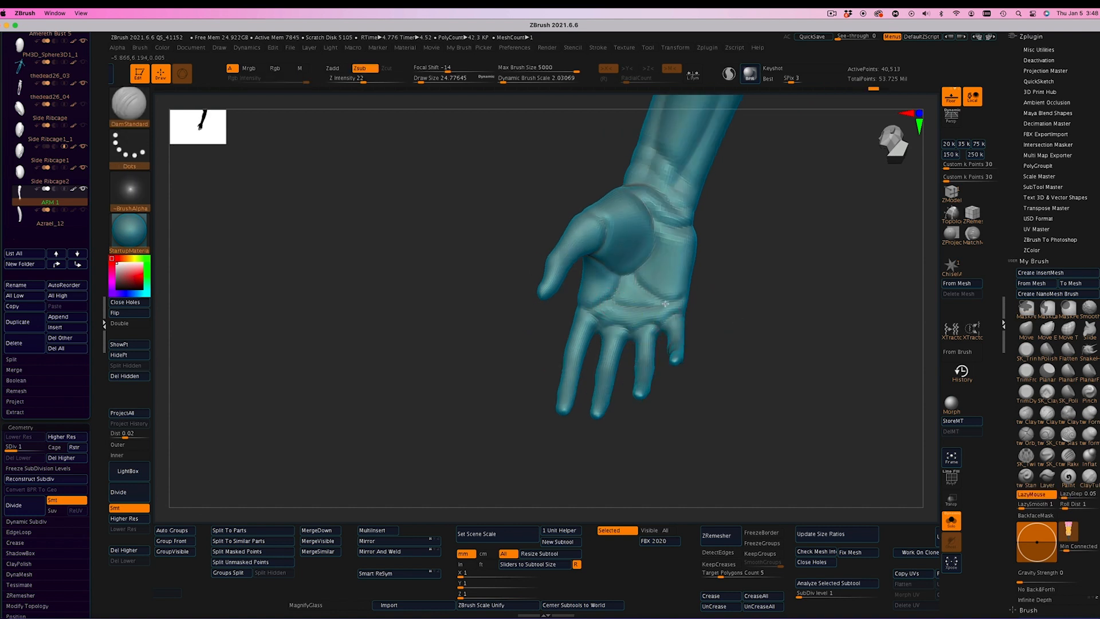
left_click_drag(665, 303, 658, 231)
Define the knuckles and finger joints on the back of the hand with DamStandard strokes from several angles
left_click_drag(613, 302, 706, 269)
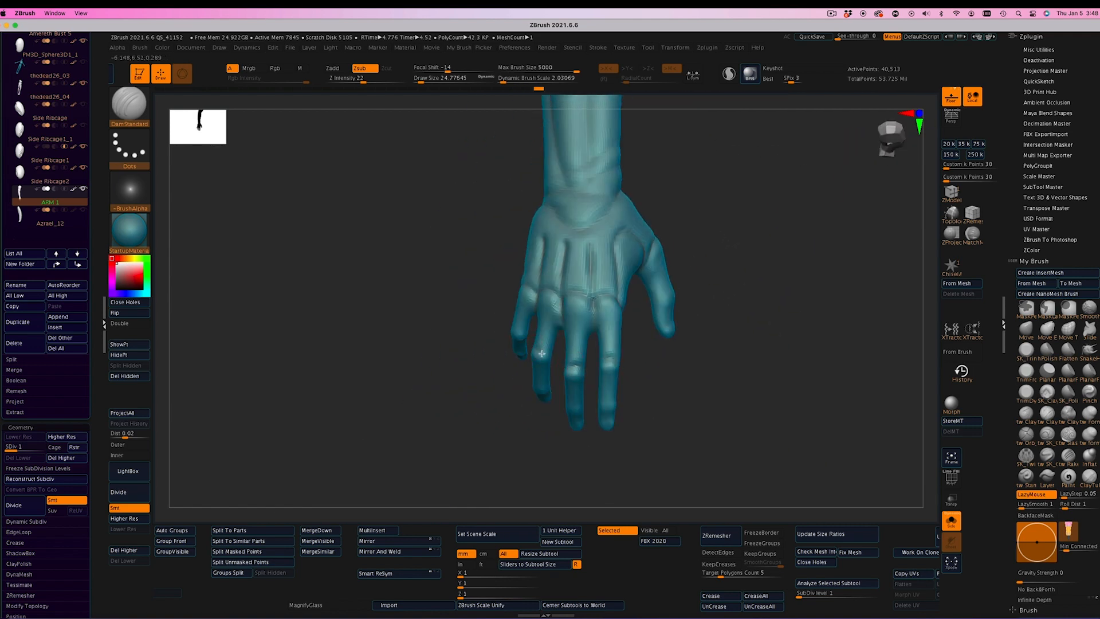
left_click_drag(542, 353, 523, 319)
left_click_drag(429, 354, 567, 359)
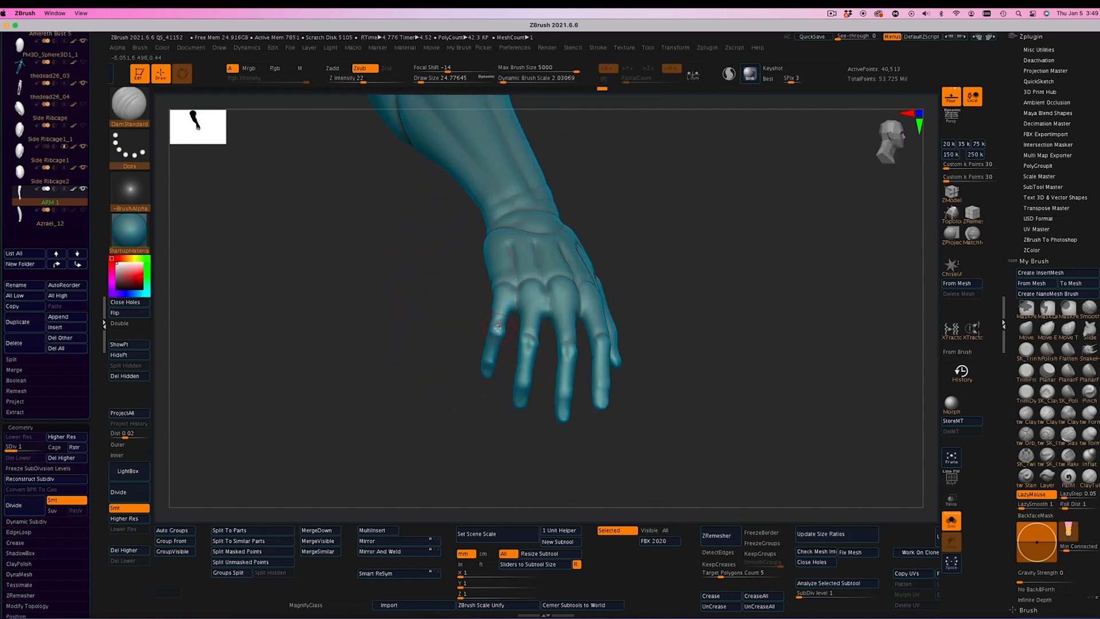
mouse_move(685, 323)
left_mouse_down()
mouse_move(672, 381)
mouse_move(701, 275)
mouse_move(779, 279)
left_mouse_up()
mouse_move(713, 292)
left_mouse_down()
mouse_move(699, 277)
mouse_move(799, 289)
mouse_move(719, 270)
left_mouse_up()
mouse_move(739, 275)
left_mouse_down()
mouse_move(796, 276)
mouse_move(785, 280)
left_mouse_up()
left_click_drag(702, 285, 722, 289)
mouse_move(736, 289)
left_mouse_down()
mouse_move(687, 293)
mouse_move(704, 272)
mouse_move(804, 270)
mouse_move(810, 253)
mouse_move(715, 329)
mouse_move(670, 384)
left_mouse_up()
mouse_move(702, 342)
left_mouse_down()
mouse_move(739, 346)
mouse_move(797, 321)
mouse_move(744, 295)
mouse_move(727, 244)
left_mouse_up()
left_click_drag(645, 196, 627, 213)
left_click_drag(578, 321, 511, 434)
Hide the arm above the wrist so that only the hand's polygons stay visible
left_click(948, 118)
left_click_drag(802, 264, 825, 366)
left_click(950, 458)
left_click_drag(819, 427, 476, 476)
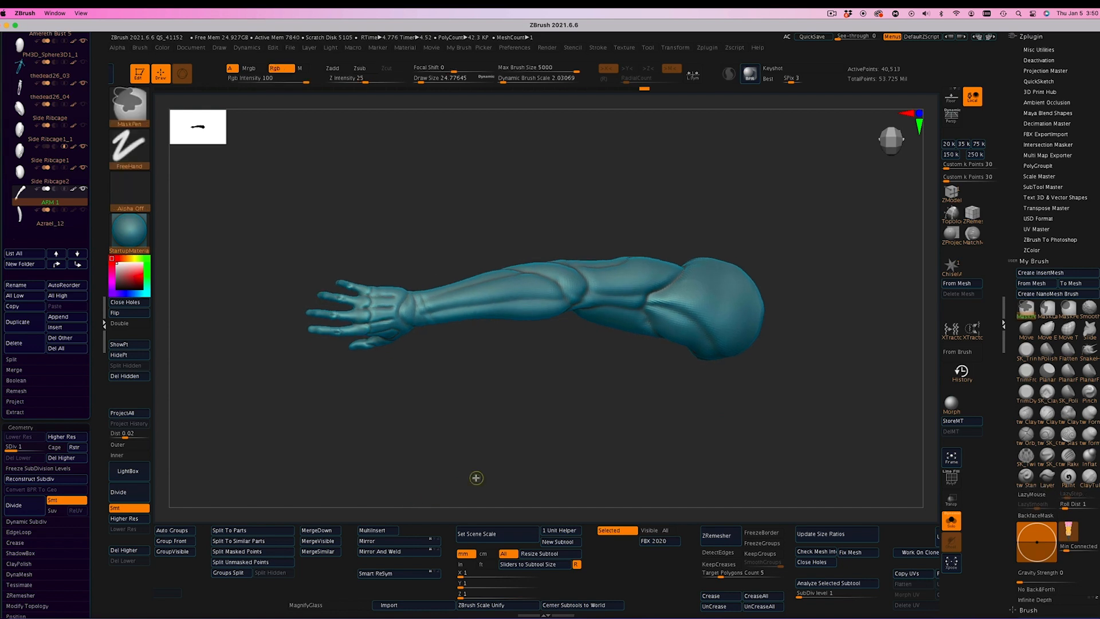
left_click_drag(815, 461, 410, 185, "ctrl+alt+shift")
left_click_drag(427, 241, 791, 421)
left_click(952, 458)
left_click_drag(321, 424, 321, 548)
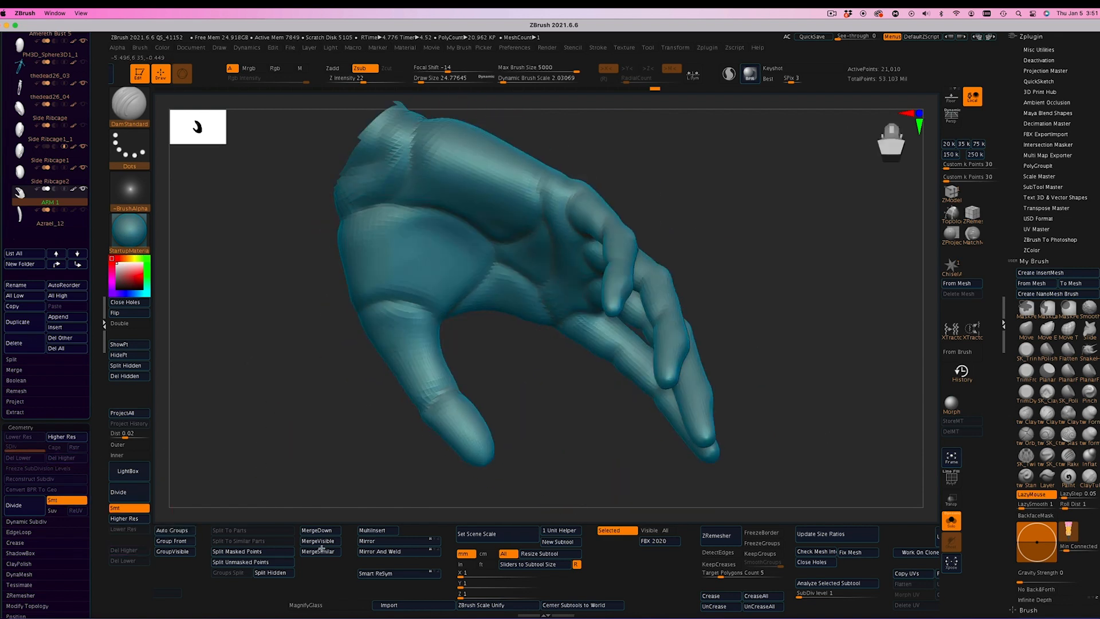
Adjust the size and position of the isolated hand with the transform gizmo
left_click_drag(74, 607, 73, 383)
key("w")
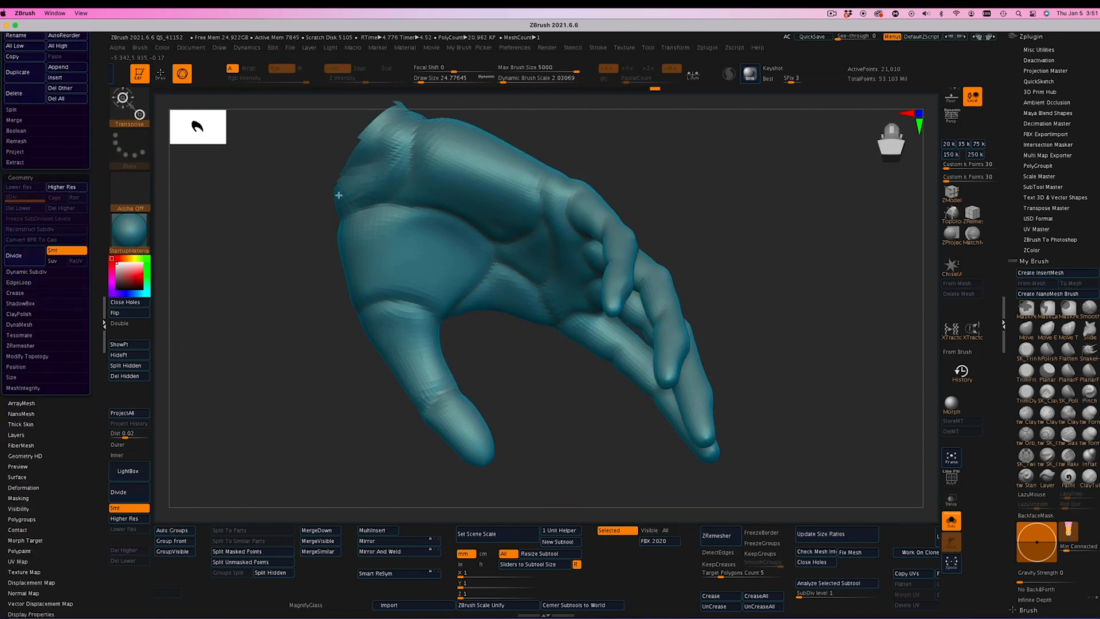
left_click(955, 460)
left_click(952, 458)
left_click_drag(876, 455, 813, 417)
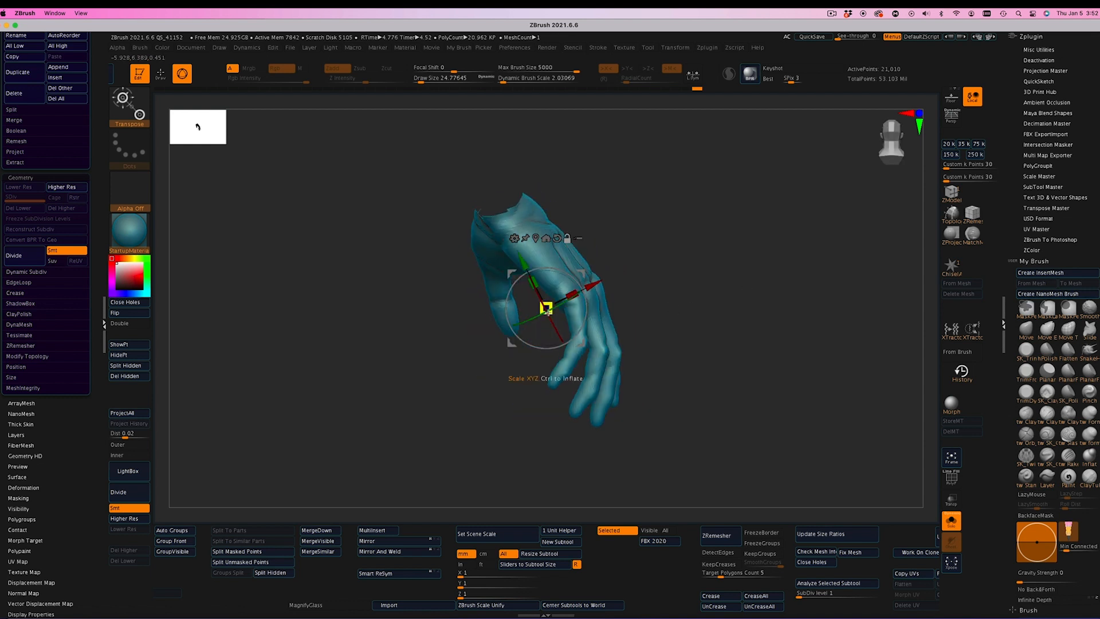
left_click_drag(725, 316, 642, 337)
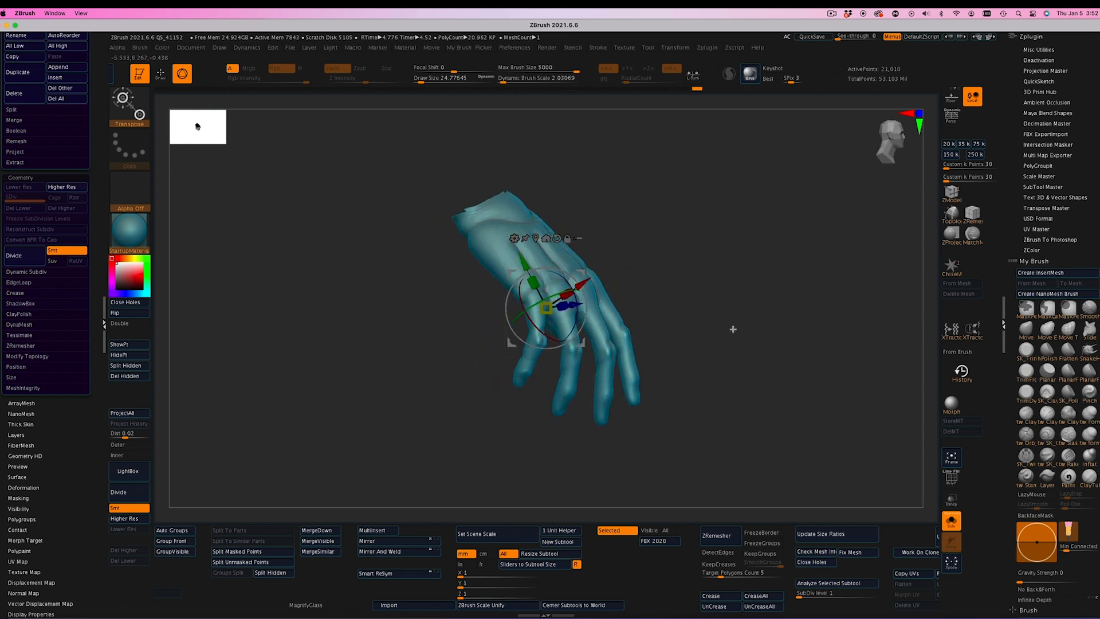
left_click_drag(524, 262, 532, 277)
Show the full arm to compare proportions, isolate the hand again, and nudge its position
left_click_drag(687, 367, 817, 442)
left_click(814, 341, "ctrl+shift")
left_click_drag(813, 338, 803, 317)
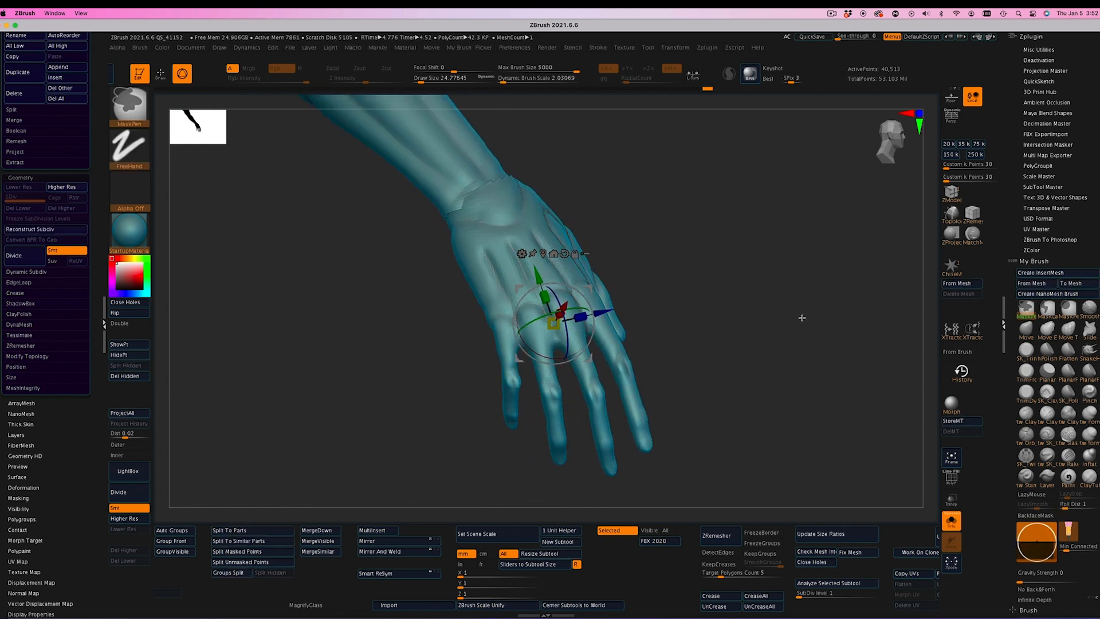
left_click(564, 280, "ctrl+shift")
left_click_drag(586, 344, 586, 350)
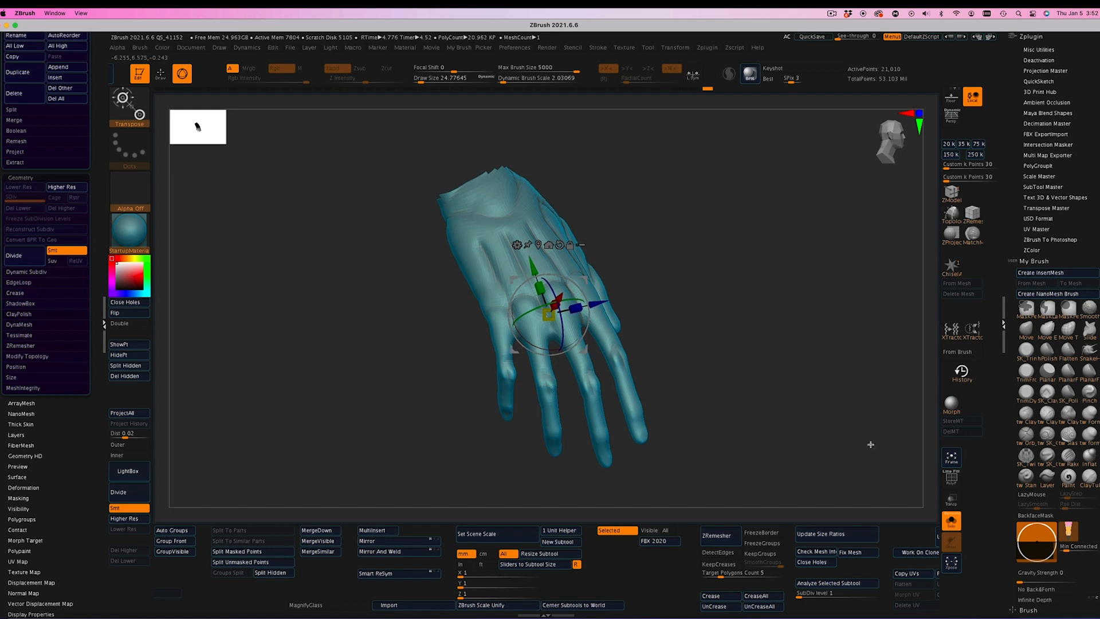
Try to reposition the hand against the end of the forearm at the wrist
left_click(852, 413, "ctrl+shift")
mouse_move(554, 291)
left_mouse_down()
mouse_move(538, 338)
mouse_move(554, 289)
left_mouse_up()
left_click(559, 281, "ctrl+shift")
left_click_drag(583, 349, 594, 367)
left_click(805, 388, "ctrl+shift")
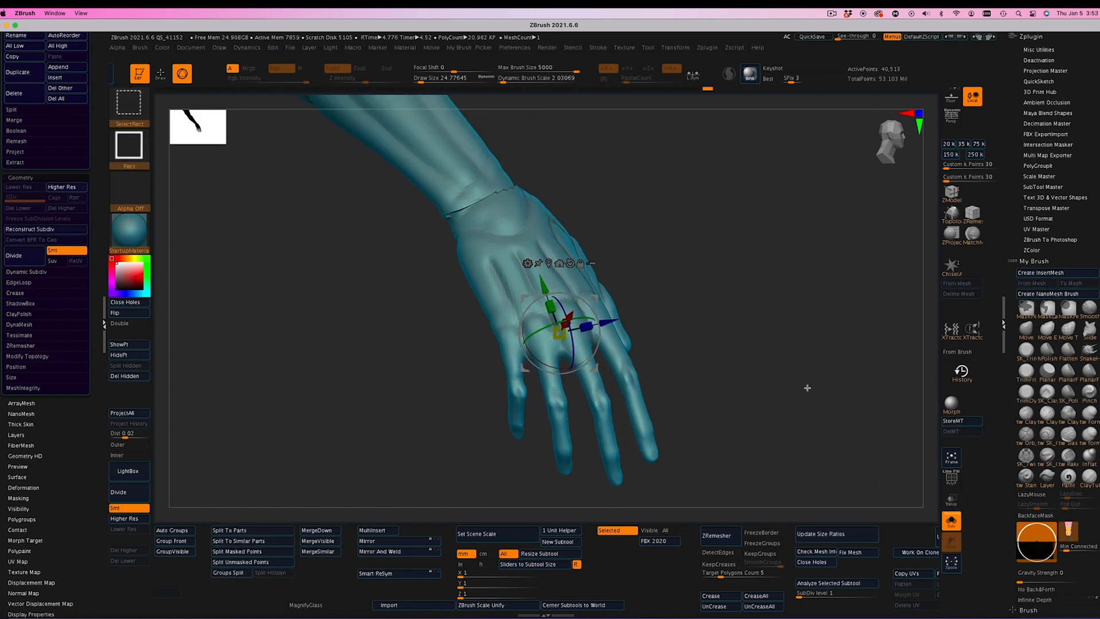
left_click_drag(806, 387, 813, 332, "shift")
key("ctrl+z")
key("ctrl+z")
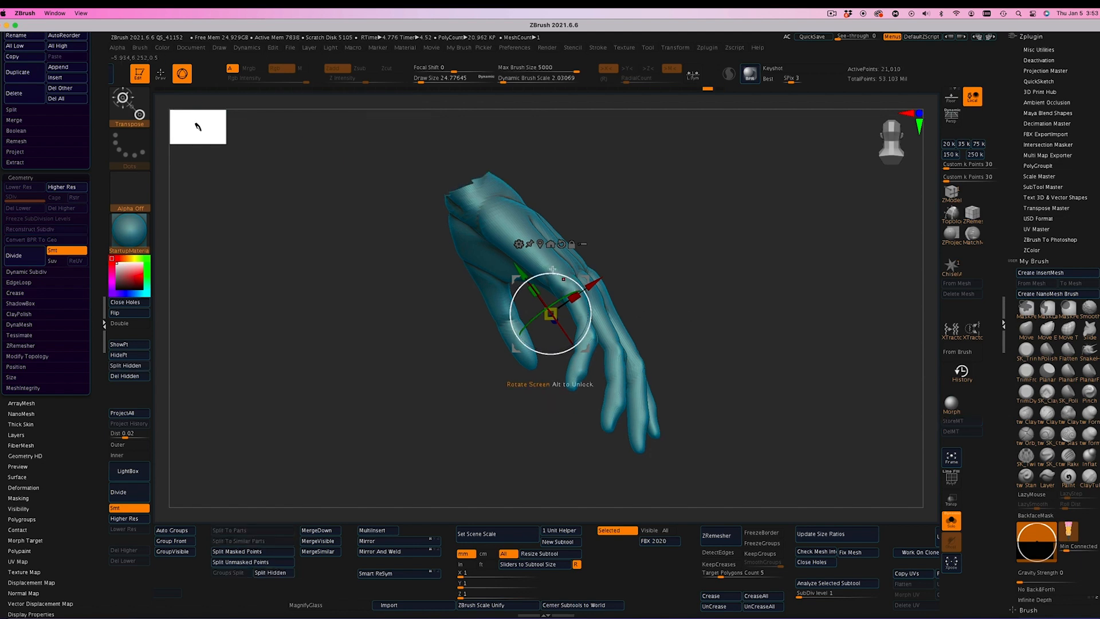
Move the isolated hand about 0.12 along its length and leave Solo mode to show the whole figure
left_click_drag(585, 299, 587, 300)
left_click_drag(523, 273, 533, 288)
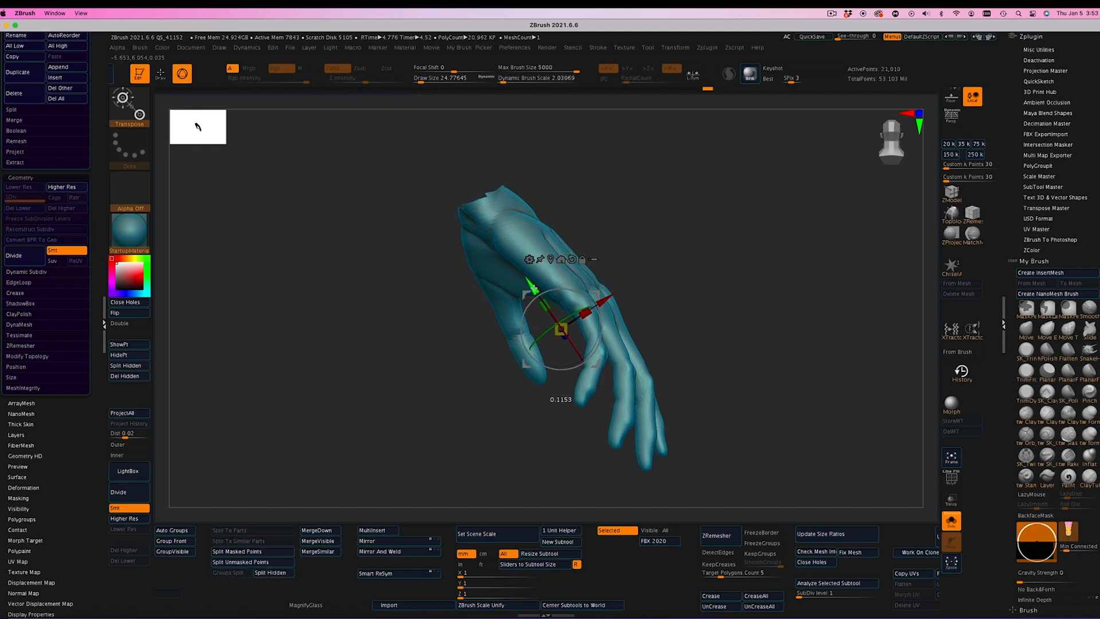
left_click(951, 521)
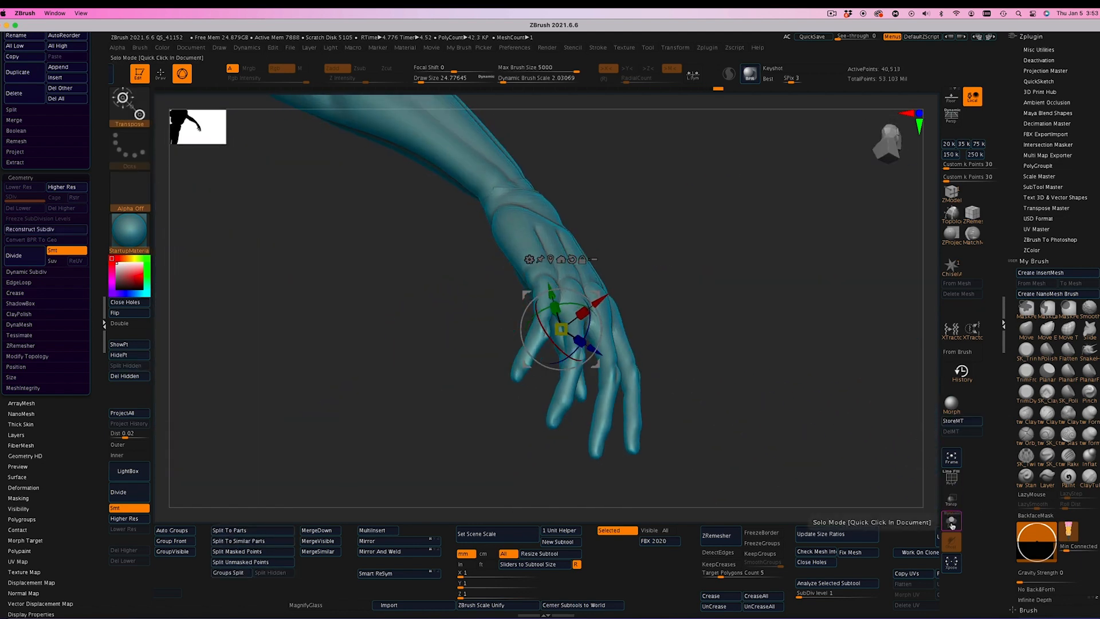
Leave the transform gizmo and compare the isolated arm and hand with the whole figure
mouse_move(771, 427)
left_mouse_down()
mouse_move(798, 425)
mouse_move(799, 360)
mouse_move(813, 381)
mouse_move(691, 341)
left_mouse_up()
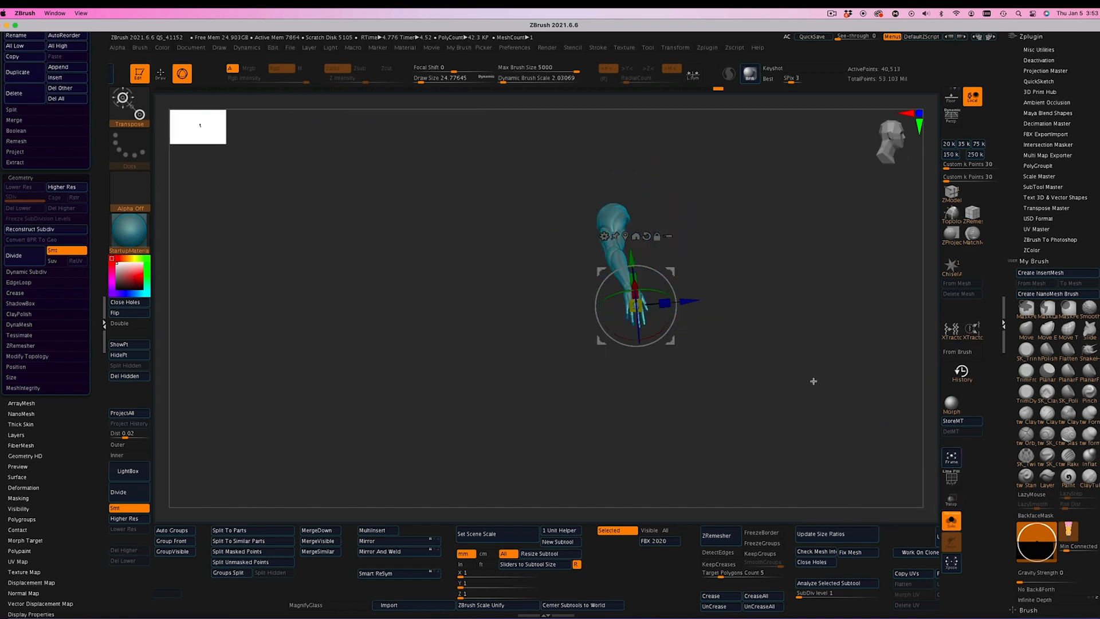
key("q")
left_click_drag(779, 391, 825, 412)
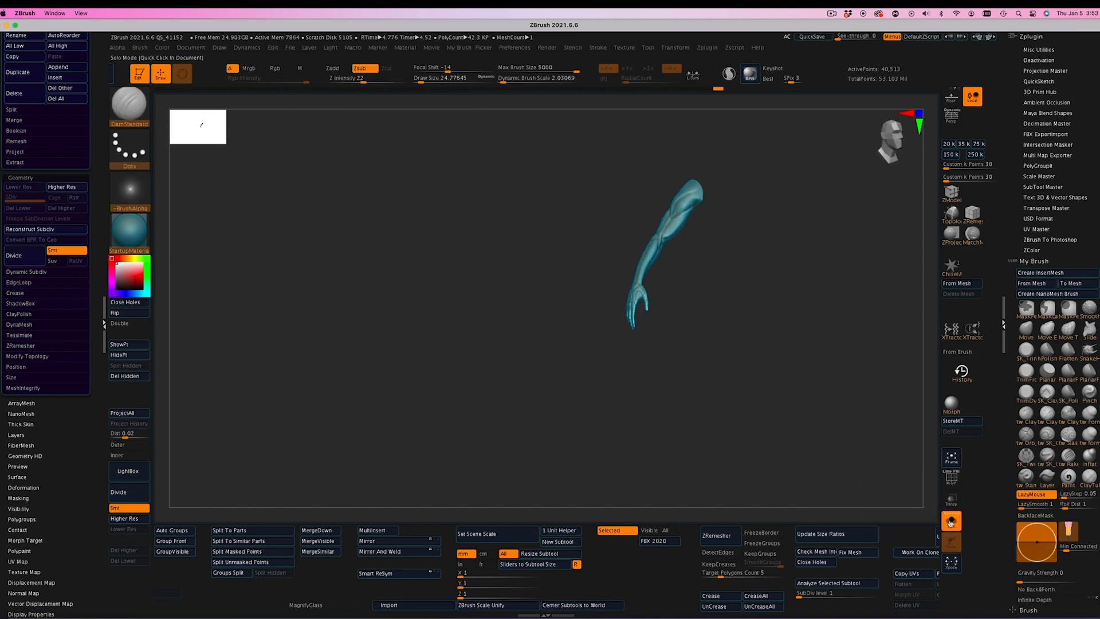
left_click(951, 520)
left_click_drag(876, 378, 905, 378)
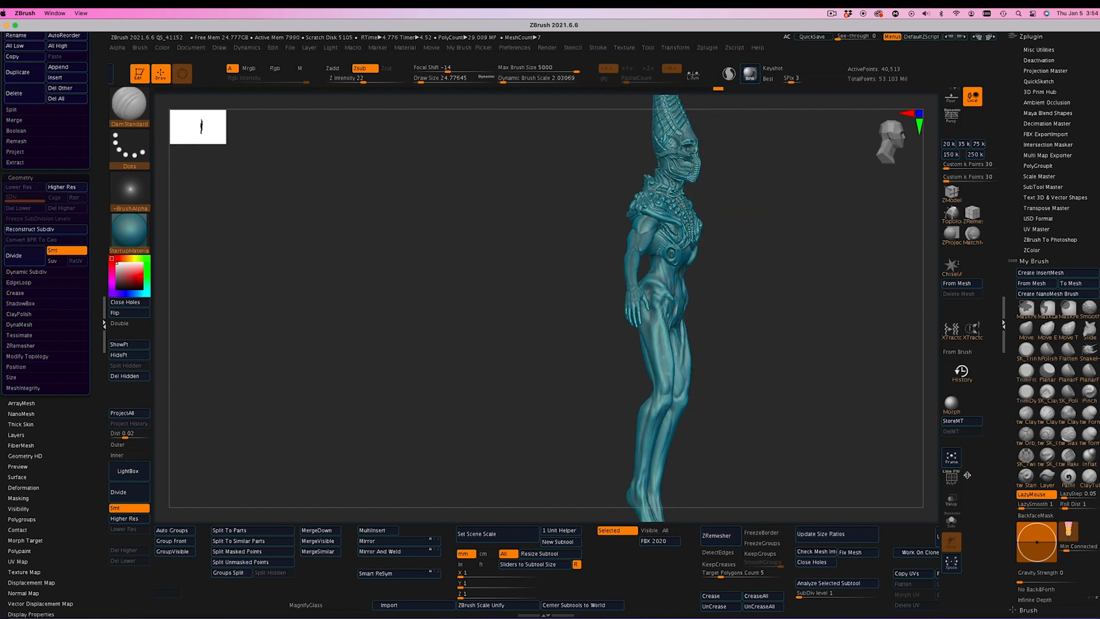
Isolate the arm again and blend the seam where the hand meets the forearm at the wrist
left_click(950, 520)
left_click_drag(772, 327, 847, 492, "alt")
left_click_drag(830, 373, 783, 398)
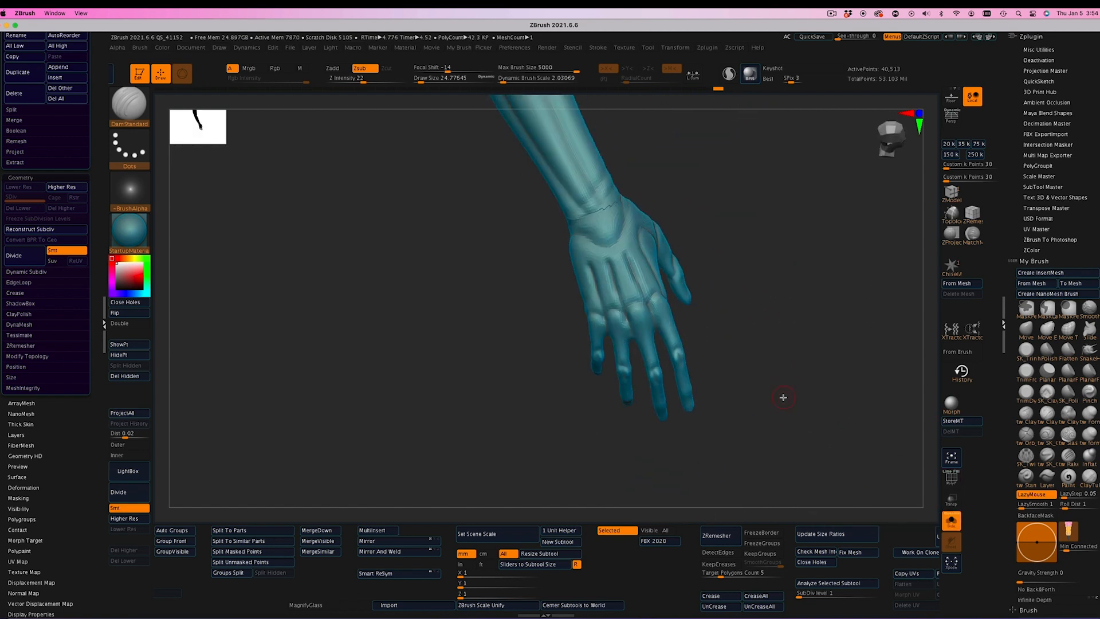
mouse_move(768, 241)
left_mouse_down()
mouse_move(676, 227)
mouse_move(653, 201)
left_mouse_up()
mouse_move(681, 211)
left_mouse_down()
mouse_move(751, 232)
mouse_move(703, 252)
mouse_move(714, 253)
mouse_move(670, 229)
mouse_move(630, 320)
left_mouse_up()
Reshape the thumb and fingers with the Move brush at a draw size of about 104
key("b")
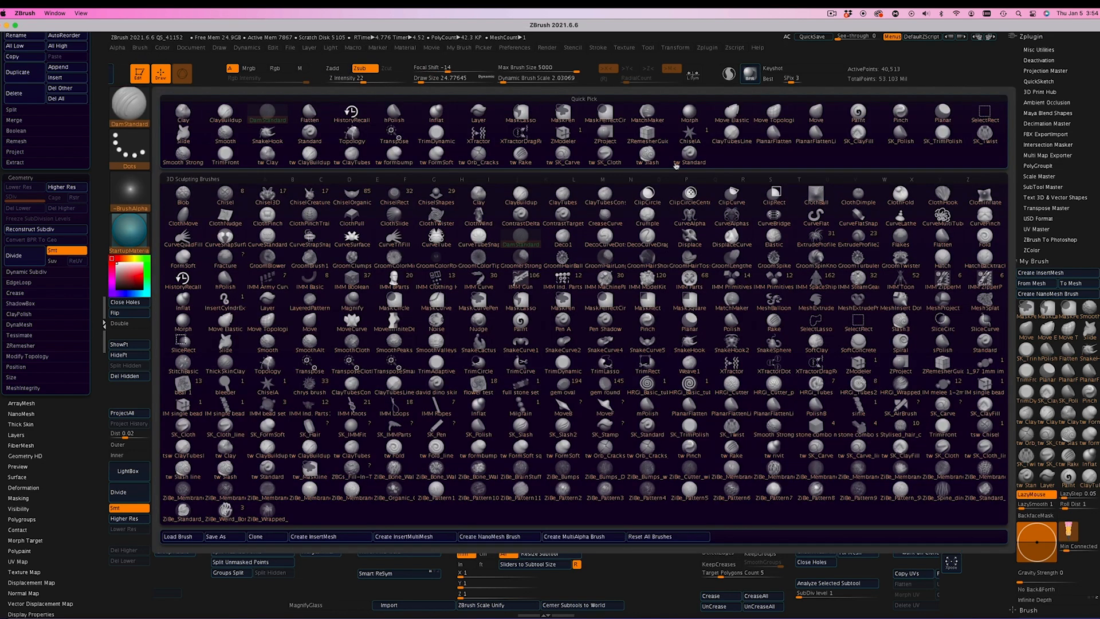
left_click(811, 117)
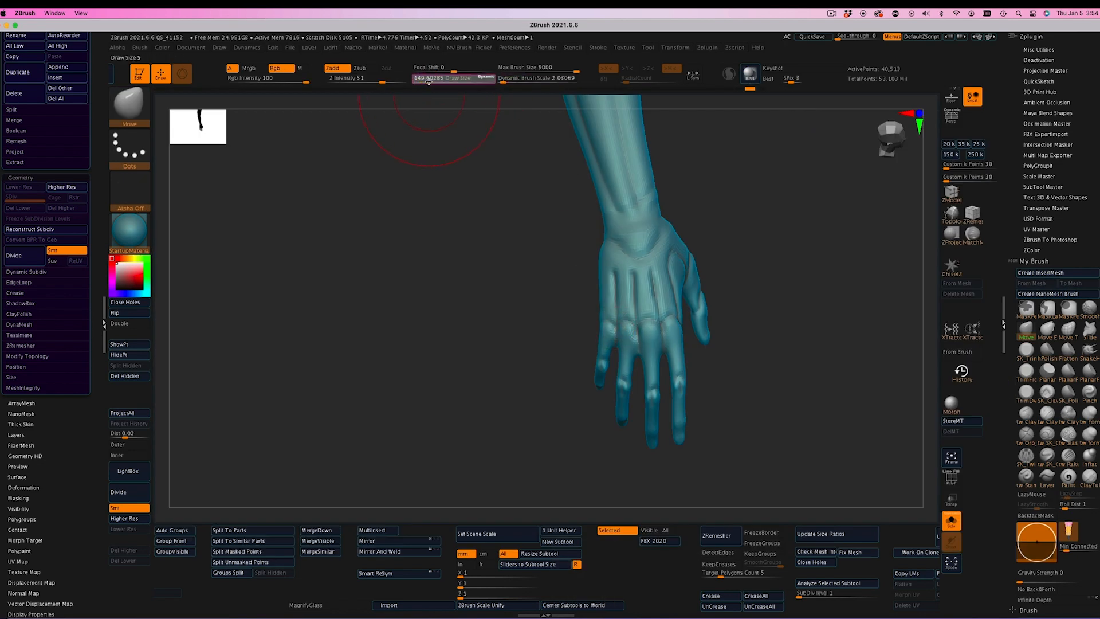
right_click_drag(672, 326, 618, 329)
right_click_drag(748, 286, 500, 131)
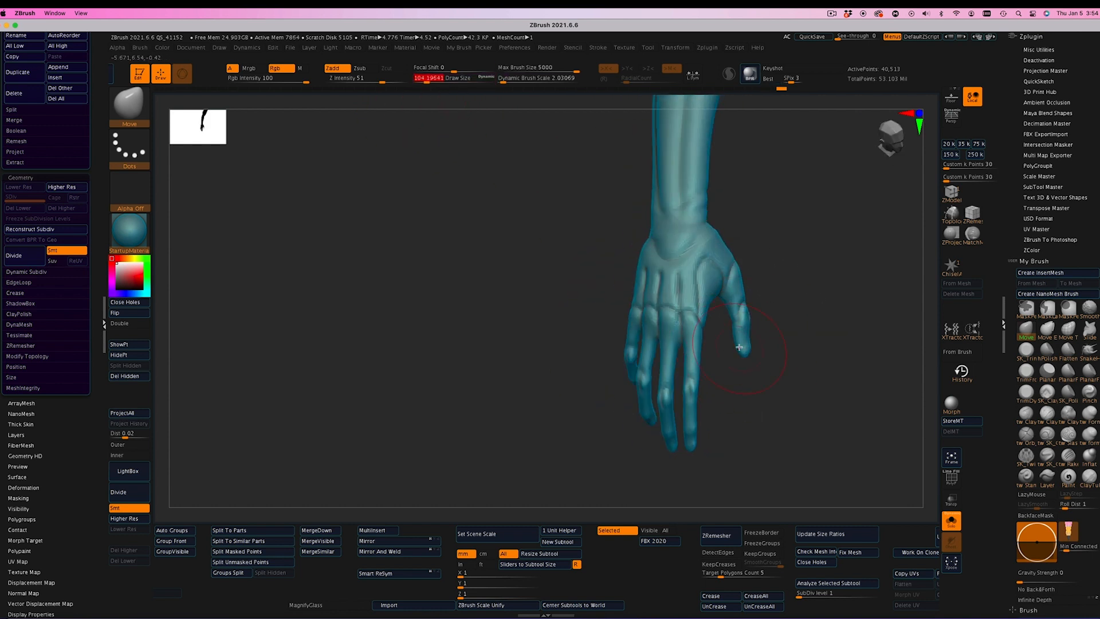
right_click_drag(745, 364, 744, 401)
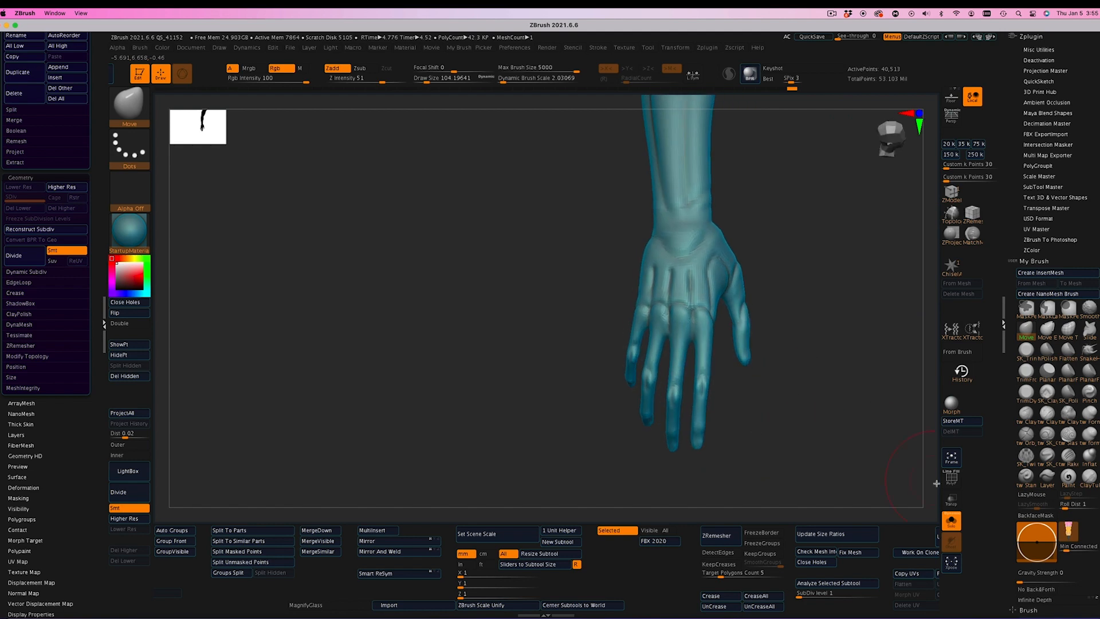
Frame the whole arm and examine the hand's proportions from a distance and close up
left_click(950, 457)
right_click_drag(791, 368, 767, 387)
left_click(951, 458)
left_click(951, 521)
right_click_drag(685, 348, 752, 455, "ctrl")
mouse_move(712, 303)
left_mouse_down()
mouse_move(697, 314)
mouse_move(744, 299)
mouse_move(559, 270)
mouse_move(533, 314)
mouse_move(459, 216)
mouse_move(604, 221)
left_mouse_up()
Carve creases around the wrist and back of the hand with the DamStandard brush
key("b")
key("d")
key("s")
mouse_move(484, 176)
left_mouse_down()
mouse_move(584, 208)
mouse_move(633, 208)
mouse_move(478, 218)
mouse_move(635, 228)
left_mouse_up()
Build up the finger joints with the Standard brush at a draw size of about 11.6
key("b")
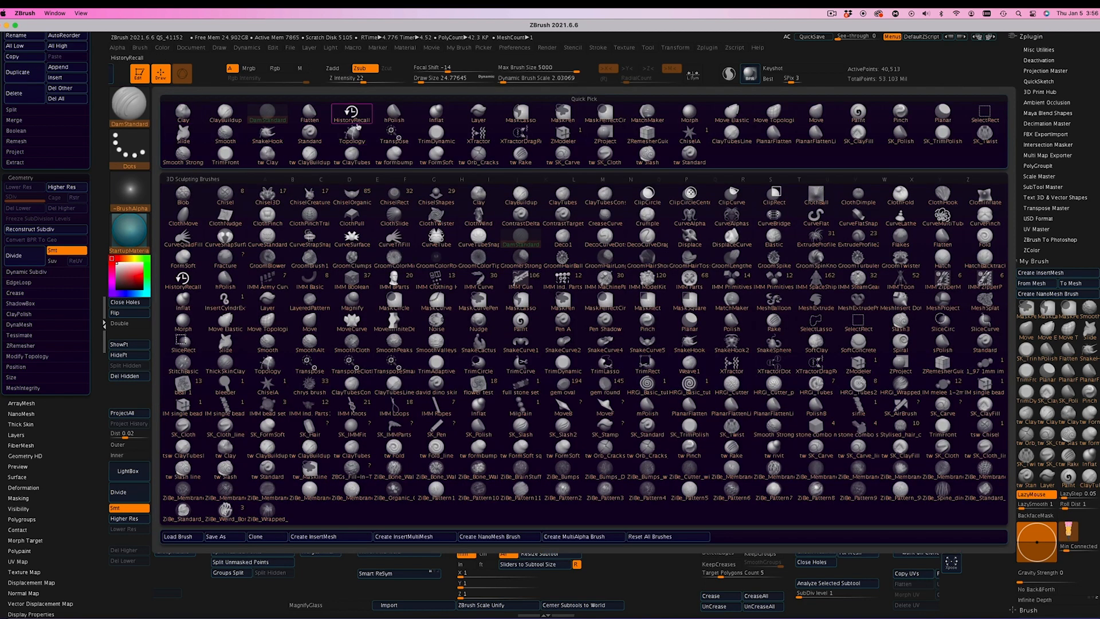
key("s")
key("t")
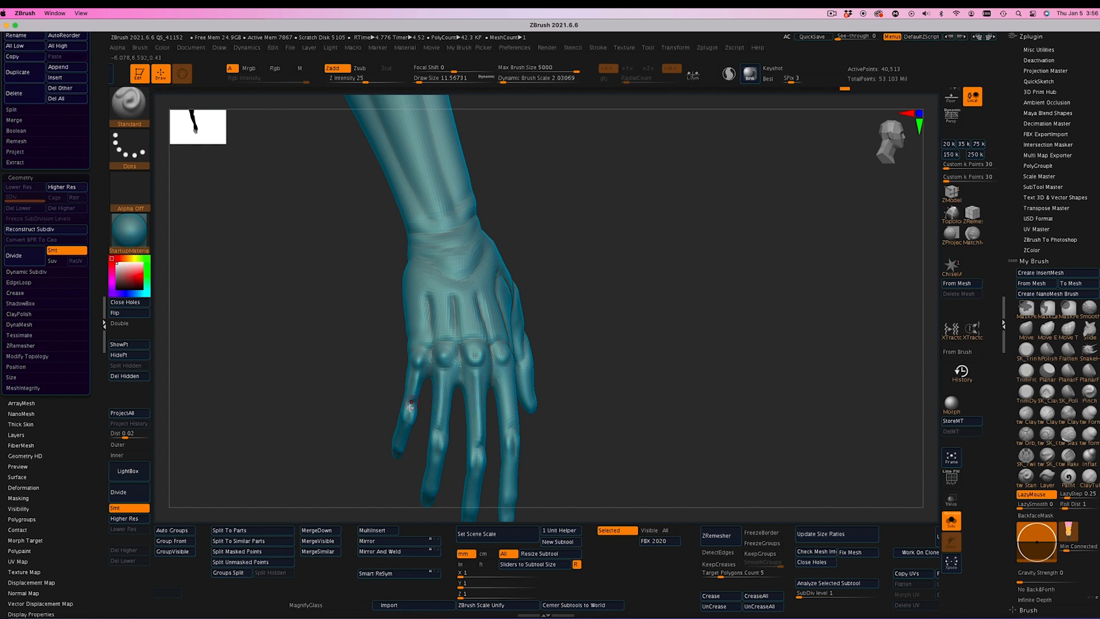
left_click_drag(504, 365, 510, 421)
left_click_drag(538, 424, 411, 426)
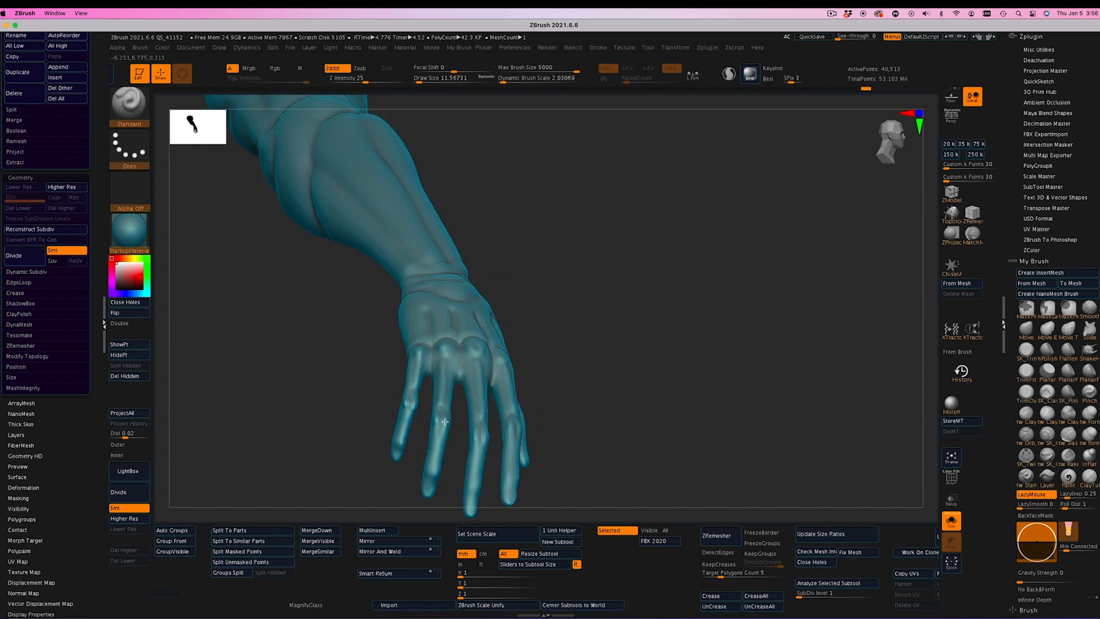
mouse_move(495, 443)
left_mouse_down()
mouse_move(515, 416)
mouse_move(639, 369)
mouse_move(640, 323)
mouse_move(741, 359)
mouse_move(578, 297)
left_mouse_up()
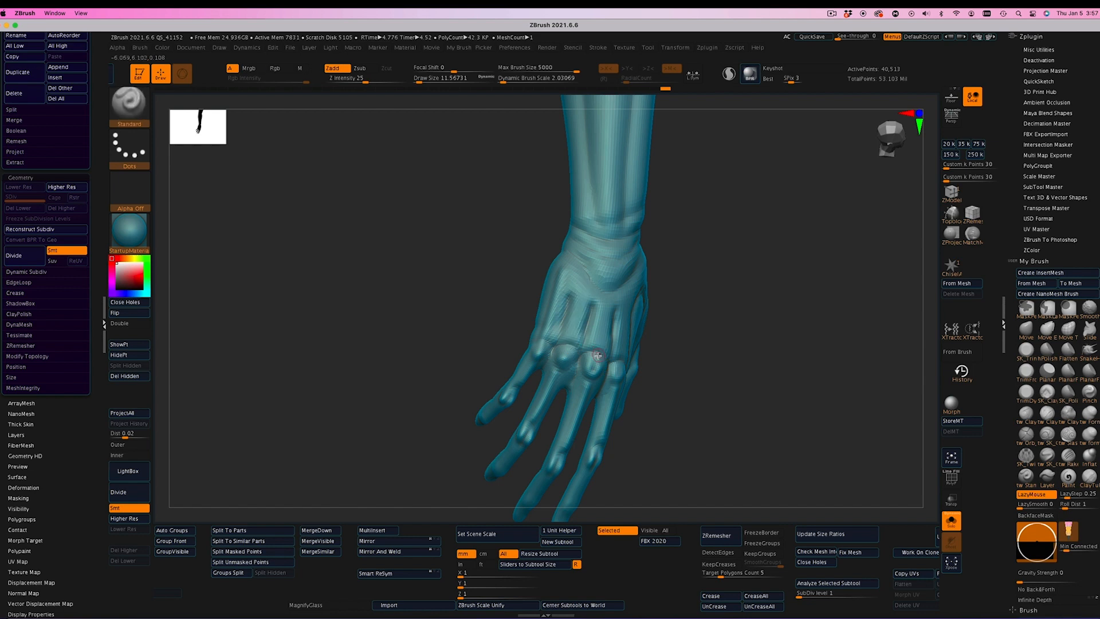
Sculpt the knuckles and tendons on the back of the hand and smooth the transitions between them
left_click_drag(590, 342, 574, 286)
mouse_move(634, 259)
left_mouse_down()
mouse_move(702, 214)
mouse_move(611, 312)
mouse_move(554, 324)
left_mouse_up()
mouse_move(585, 274)
left_mouse_down("shift")
mouse_move(602, 283)
mouse_move(624, 351)
left_mouse_up("shift")
mouse_move(665, 309)
left_mouse_down()
mouse_move(702, 235)
mouse_move(756, 317)
mouse_move(725, 338)
mouse_move(662, 262)
left_mouse_up()
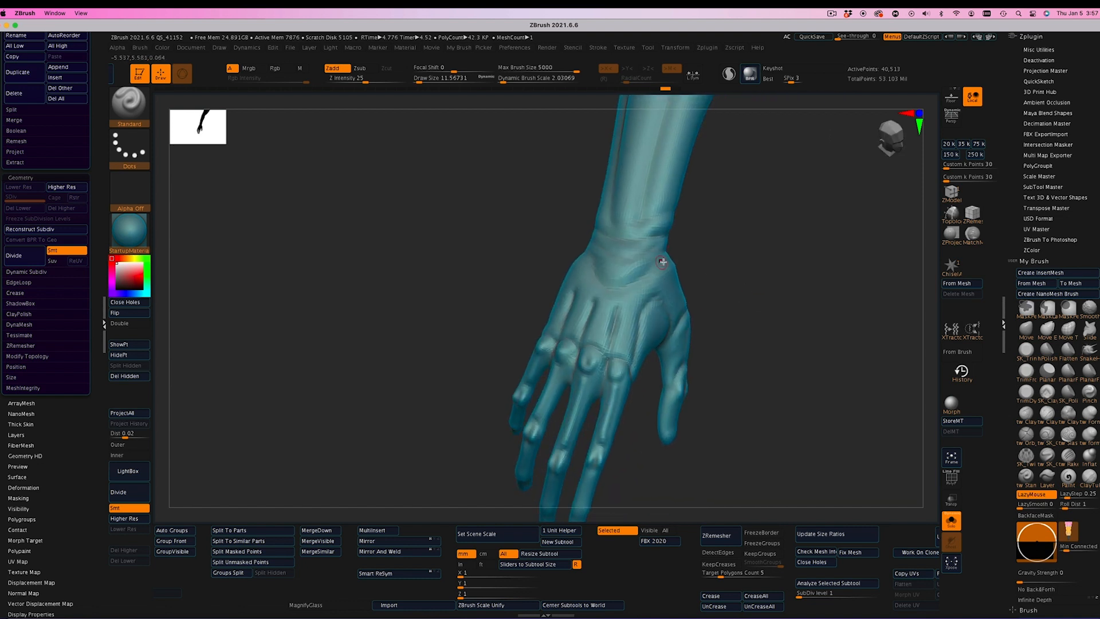
Add skin folds across the back of the wrist with the Standard brush
left_click_drag(593, 259, 669, 254)
mouse_move(727, 257)
left_mouse_down()
mouse_move(771, 286)
mouse_move(756, 275)
left_mouse_up()
left_click_drag(610, 241, 685, 249)
left_click_drag(750, 304, 806, 377)
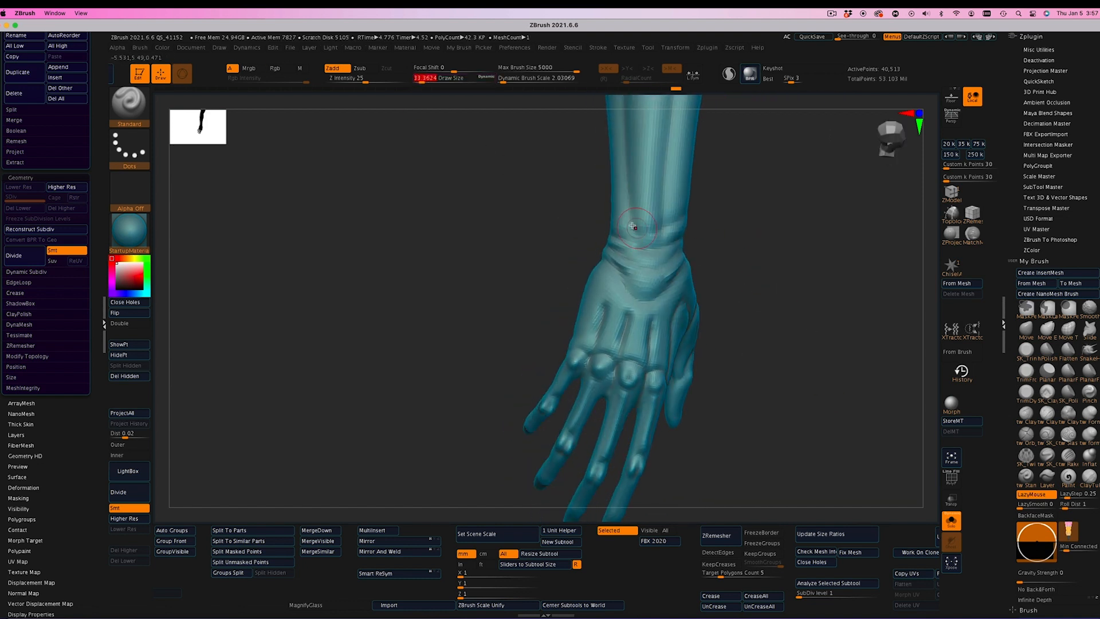
Build up the lower end of the forearm above the wrist with a draw size of about 33.4
left_click_drag(632, 226, 625, 202)
left_click_drag(745, 258, 816, 292)
left_click_drag(607, 215, 616, 252)
left_click_drag(796, 258, 748, 233)
left_click_drag(659, 229, 611, 217)
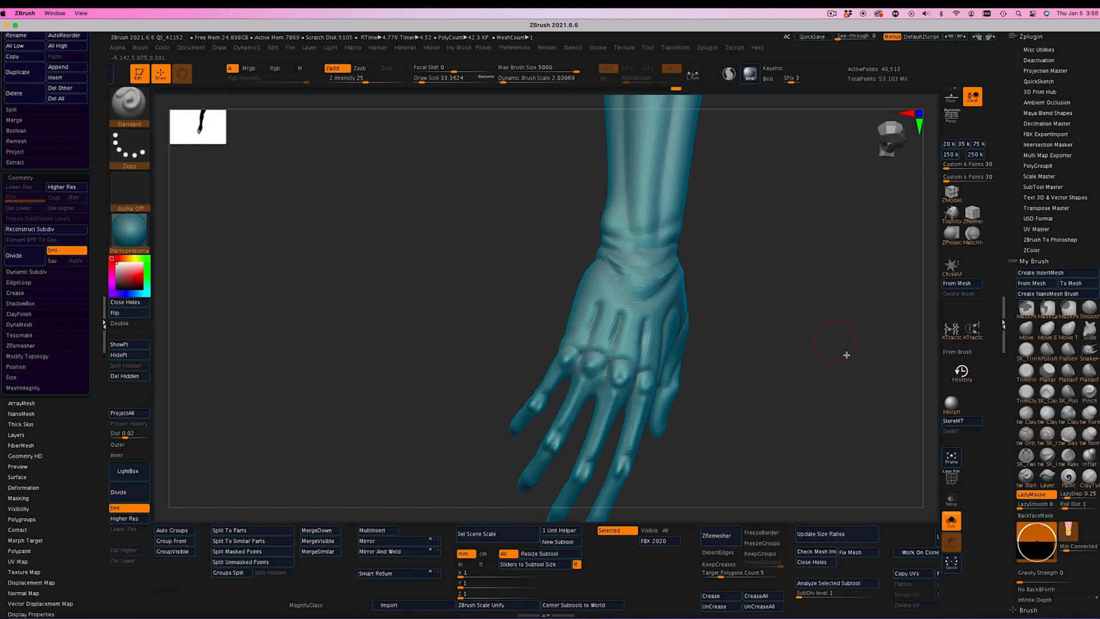
Refine and smooth the knuckles and back of the hand at a draw size of about 17.5
key("f")
left_click_drag(793, 413, 737, 426)
left_click(952, 458)
left_click(951, 458)
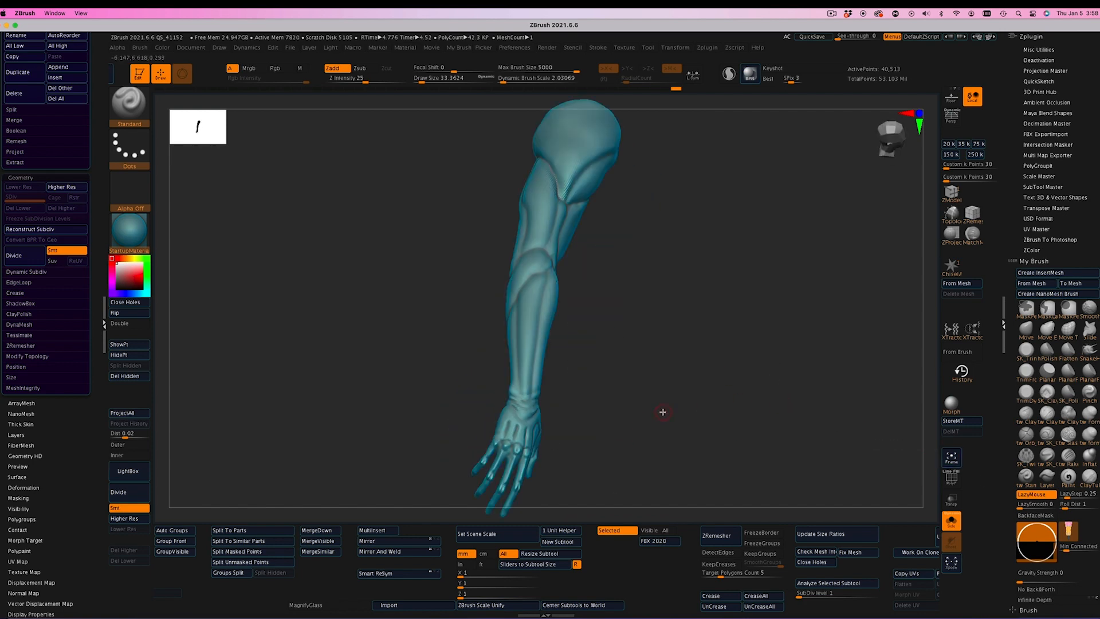
left_click_drag(567, 504, 689, 196, "alt")
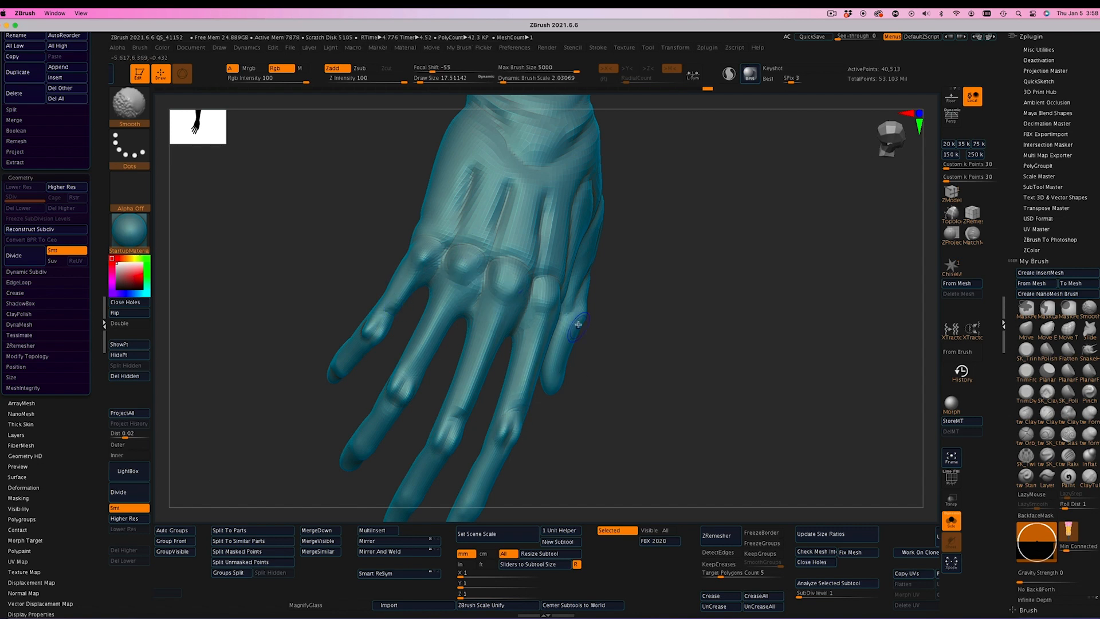
mouse_move(679, 397)
left_mouse_down()
mouse_move(658, 400)
mouse_move(596, 338)
mouse_move(622, 407)
mouse_move(650, 393)
mouse_move(384, 148)
left_mouse_up()
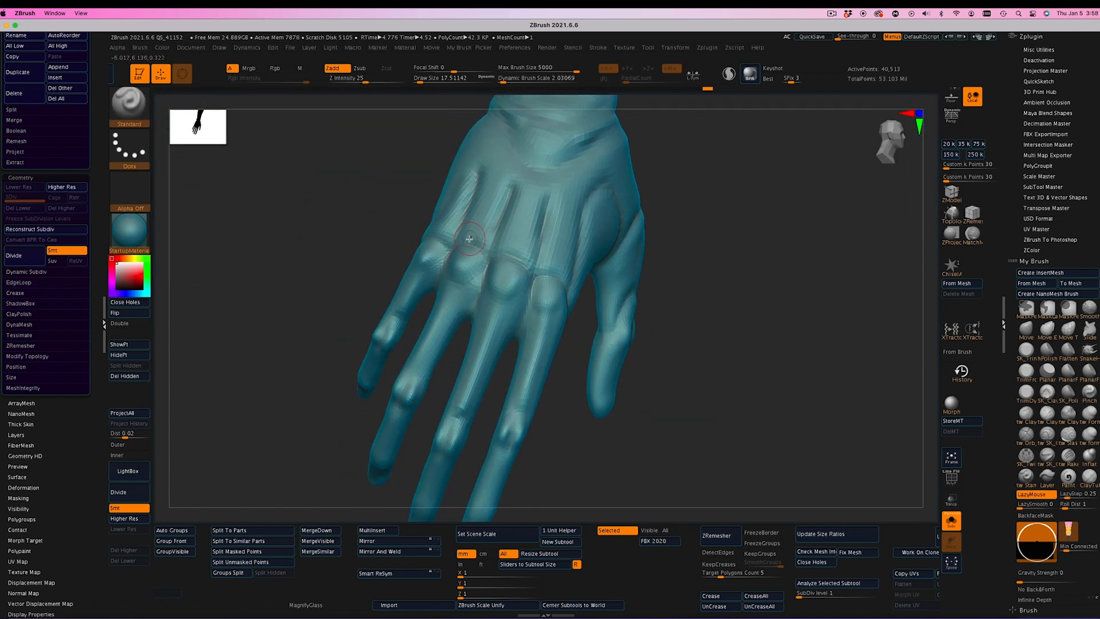
mouse_move(753, 215)
left_mouse_down()
mouse_move(638, 204)
mouse_move(721, 221)
mouse_move(734, 208)
mouse_move(791, 289)
mouse_move(795, 400)
mouse_move(774, 312)
mouse_move(741, 380)
left_mouse_up()
Switch to the Spotify podcast page in Firefox and return to the arm in ZBrush
key("ctrl+Up")
left_click(705, 419)
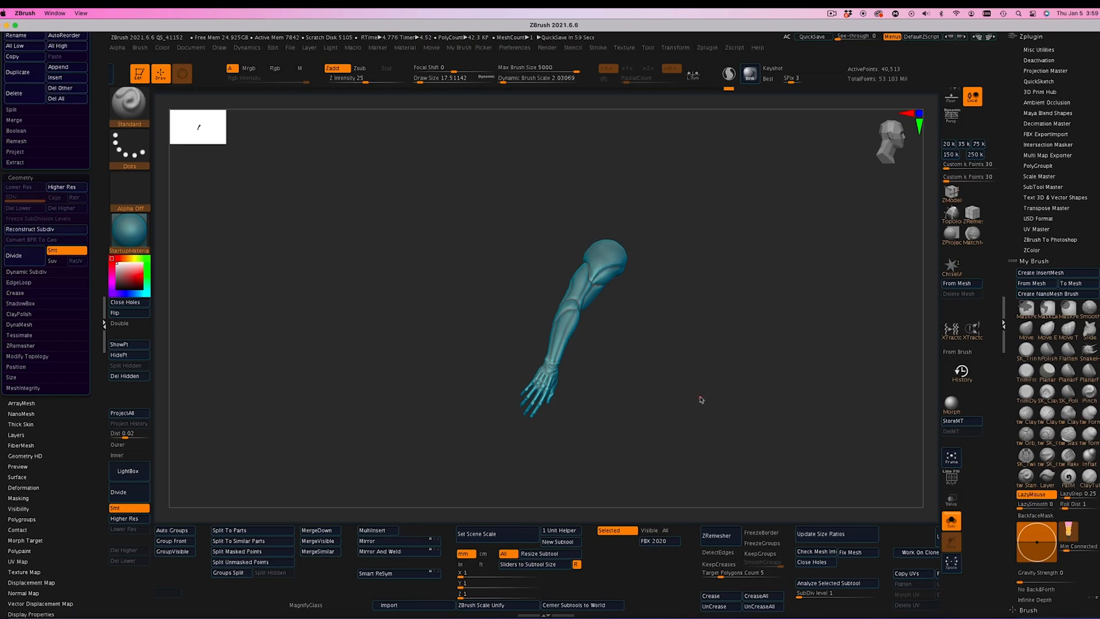
key("ctrl+Up")
left_click(76, 116)
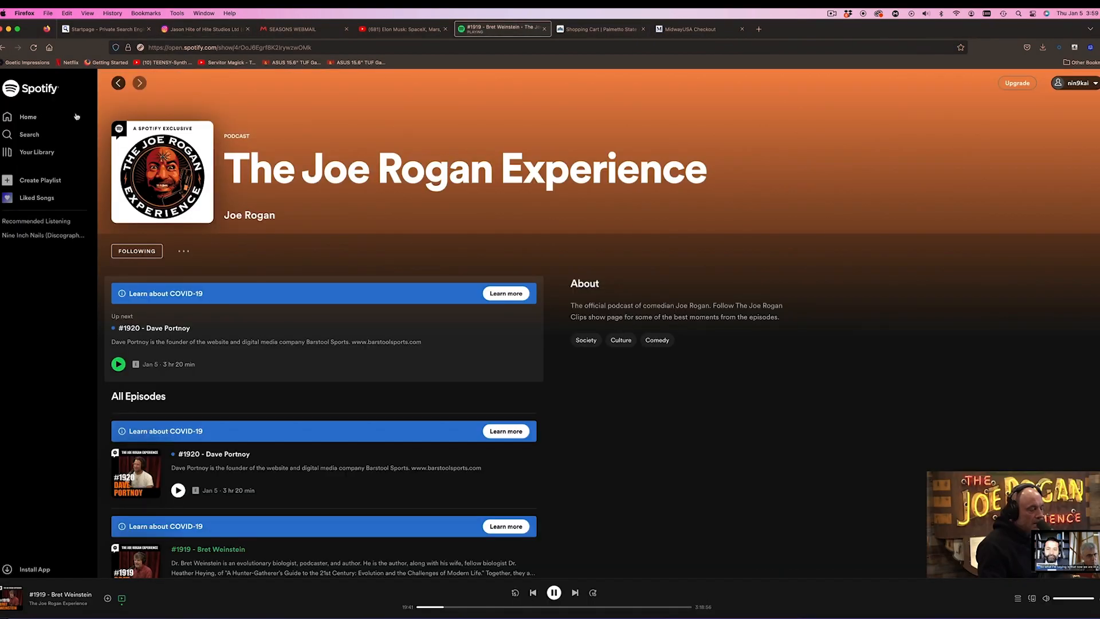
key("ctrl+Up")
left_click(608, 218)
key("ctrl+Up")
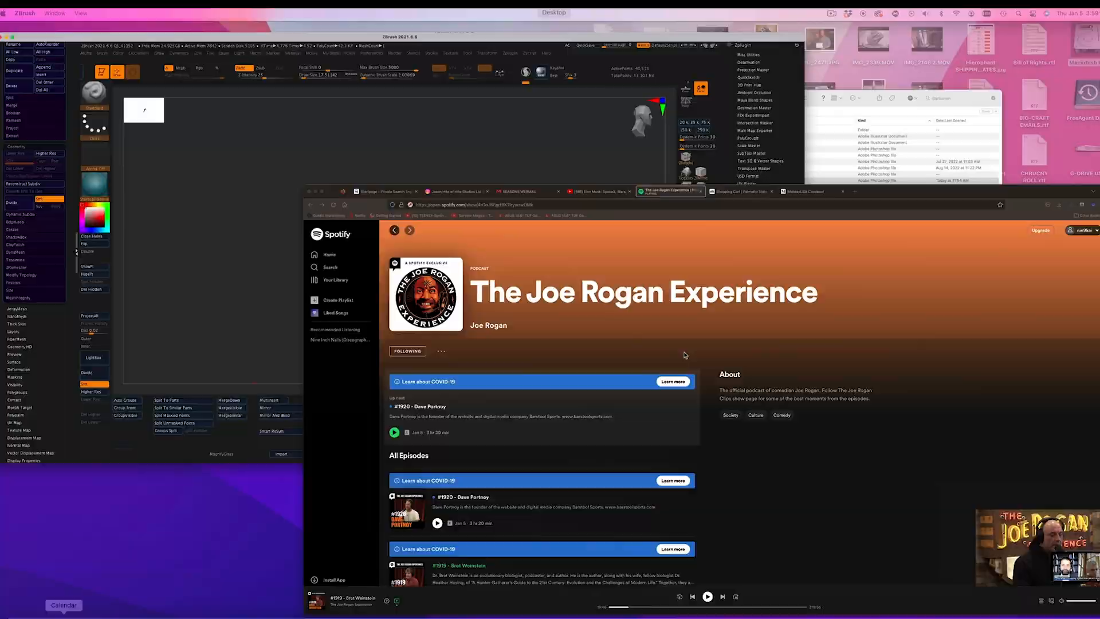
left_click(516, 252)
left_click_drag(712, 317, 744, 339, "alt")
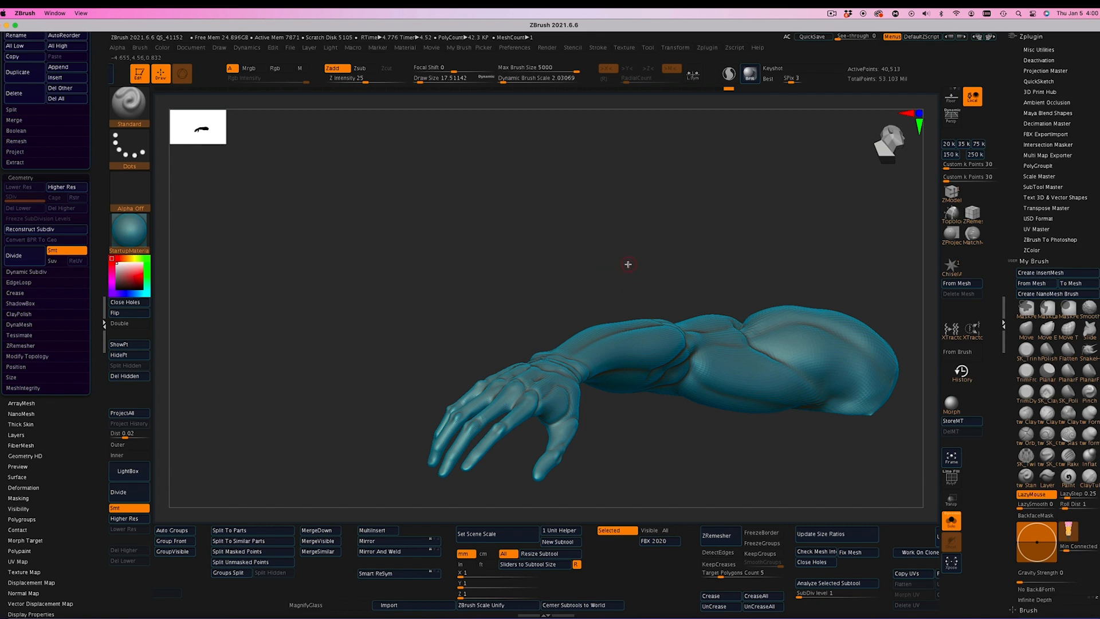
key("ctrl+Up")
left_click(609, 401)
key("ctrl+Up")
left_click(515, 252)
Smooth the tendons and surface on the back of the hand below the wrist
left_click_drag(569, 250, 707, 321)
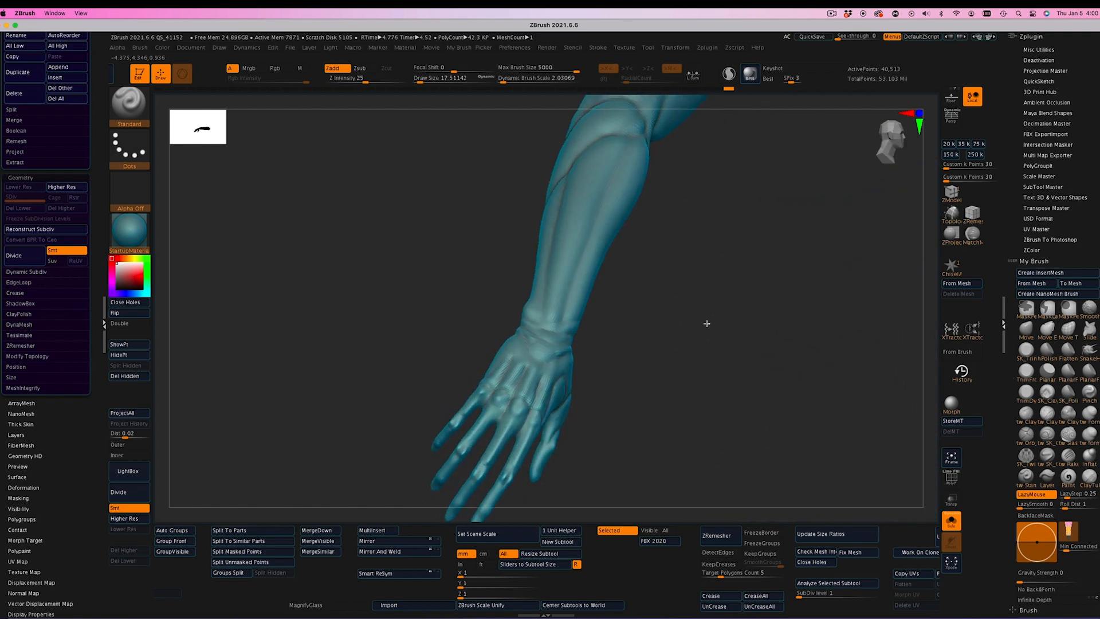
left_click(952, 457)
left_click_drag(742, 361, 686, 119)
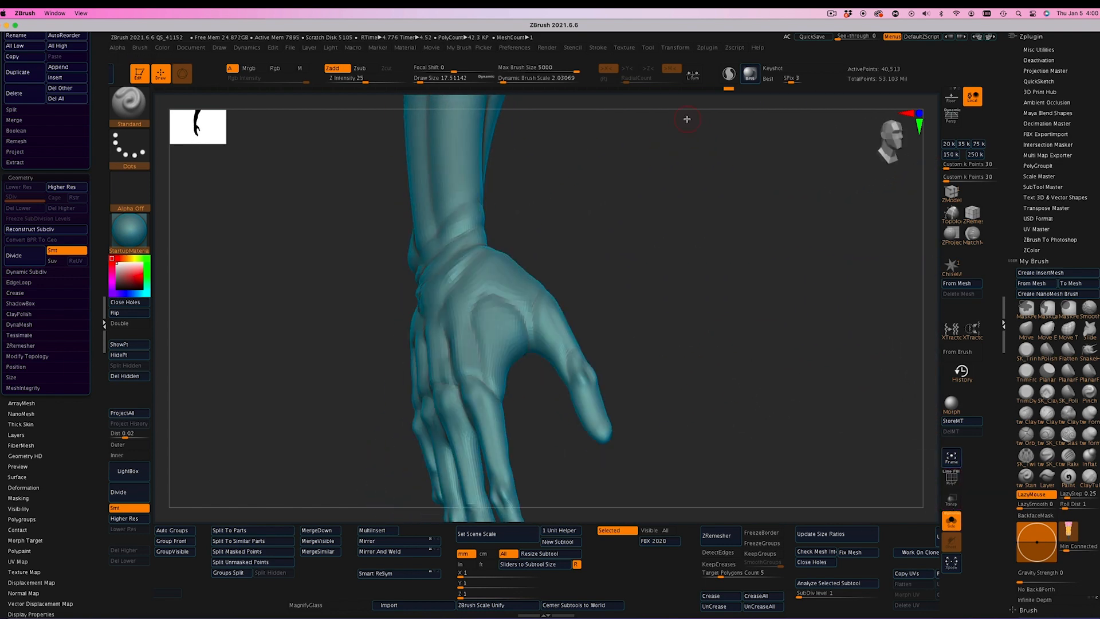
mouse_move(737, 332)
left_mouse_down()
mouse_move(717, 349)
mouse_move(653, 363)
mouse_move(664, 356)
left_mouse_up()
left_click_drag(389, 361, 383, 397, "shift")
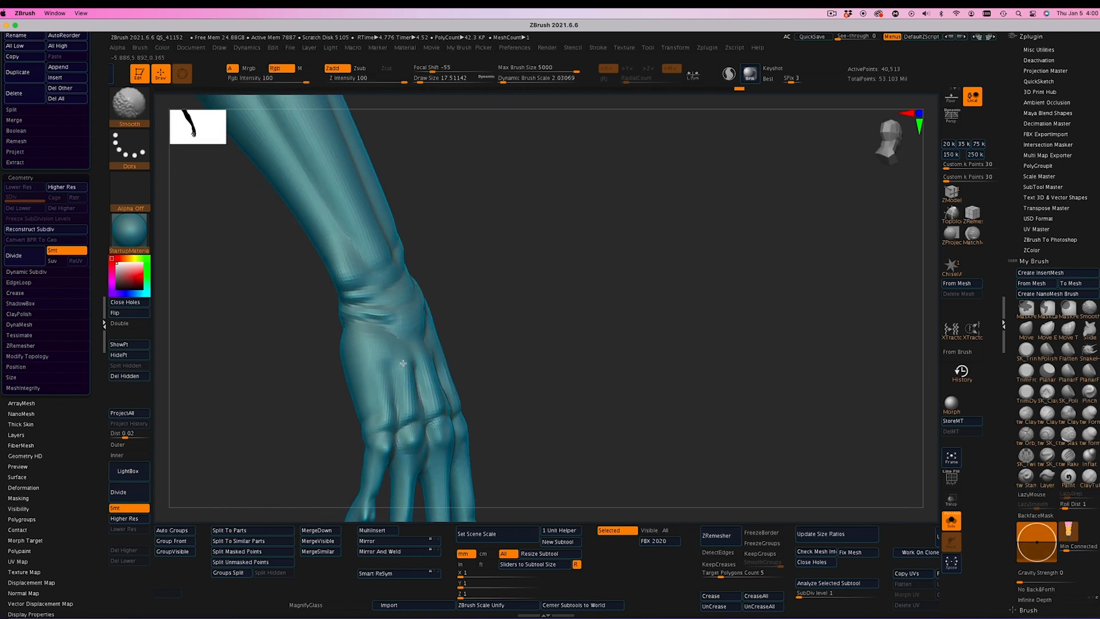
left_click_drag(458, 338, 535, 307)
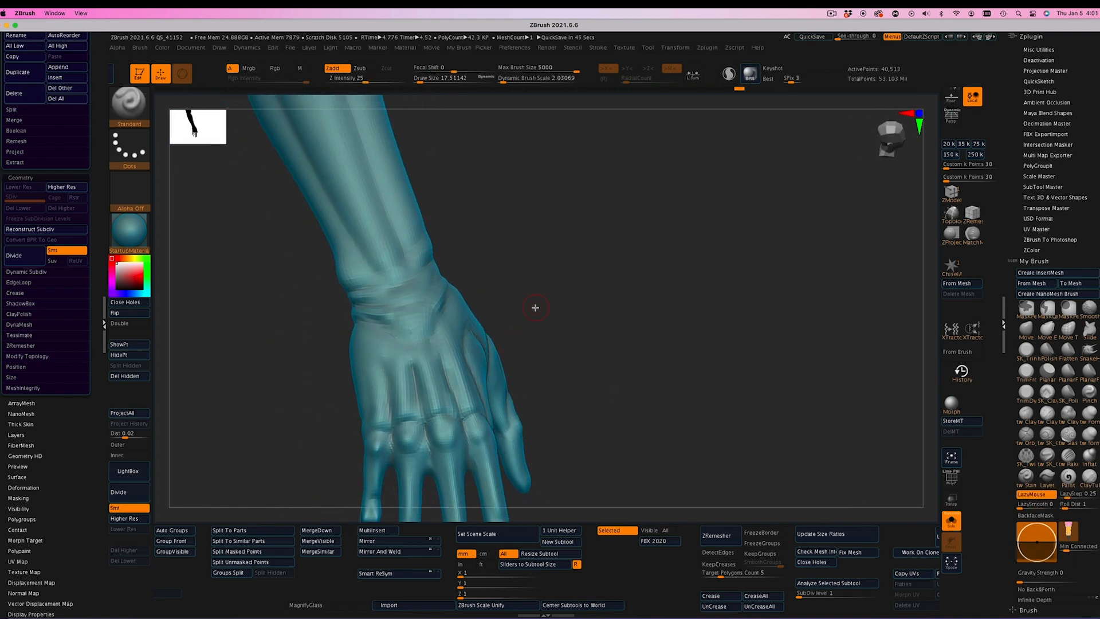
Refine the palm side of the wrist at a draw size of about 11.6 and smooth it into the forearm
left_click_drag(612, 381, 601, 223, "alt")
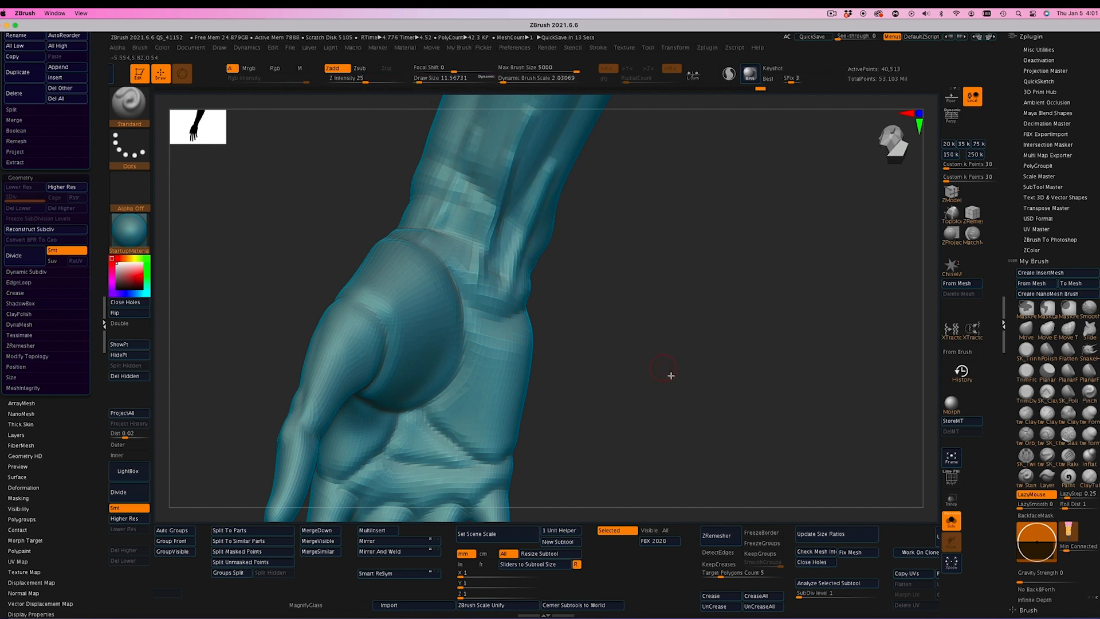
left_click(951, 457)
left_click_drag(771, 445, 623, 266)
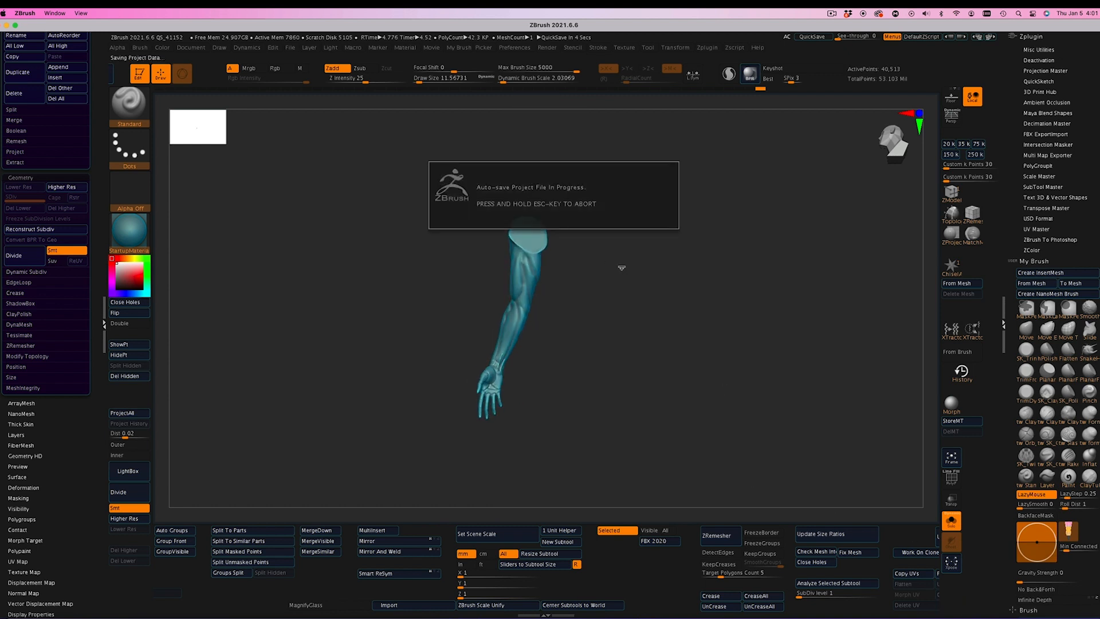
left_click_drag(621, 284, 740, 440, "alt")
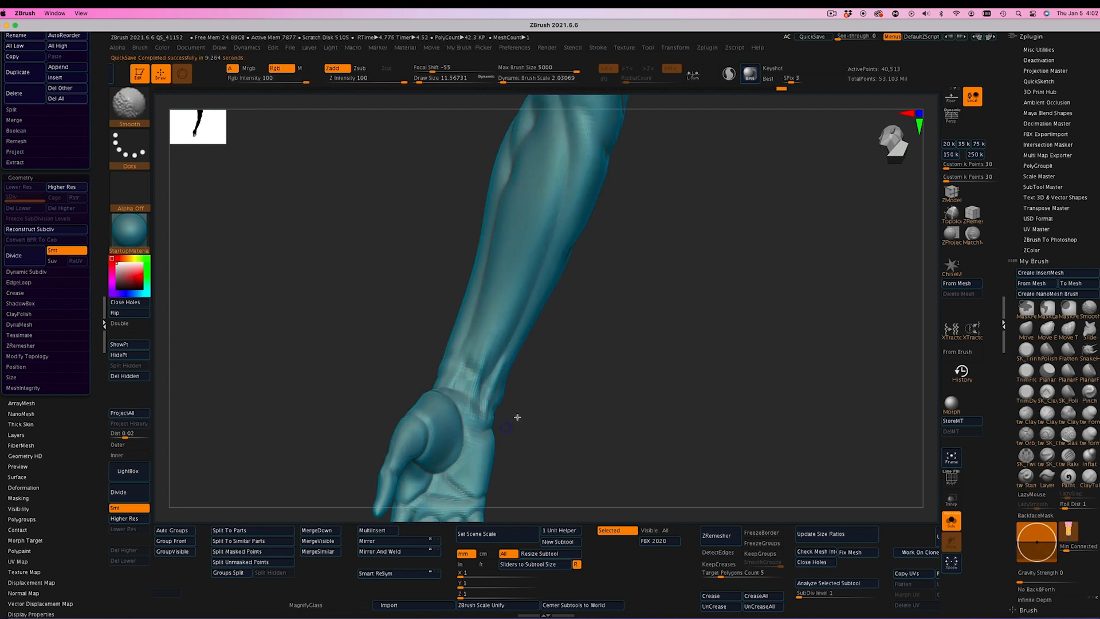
left_click_drag(517, 416, 593, 344)
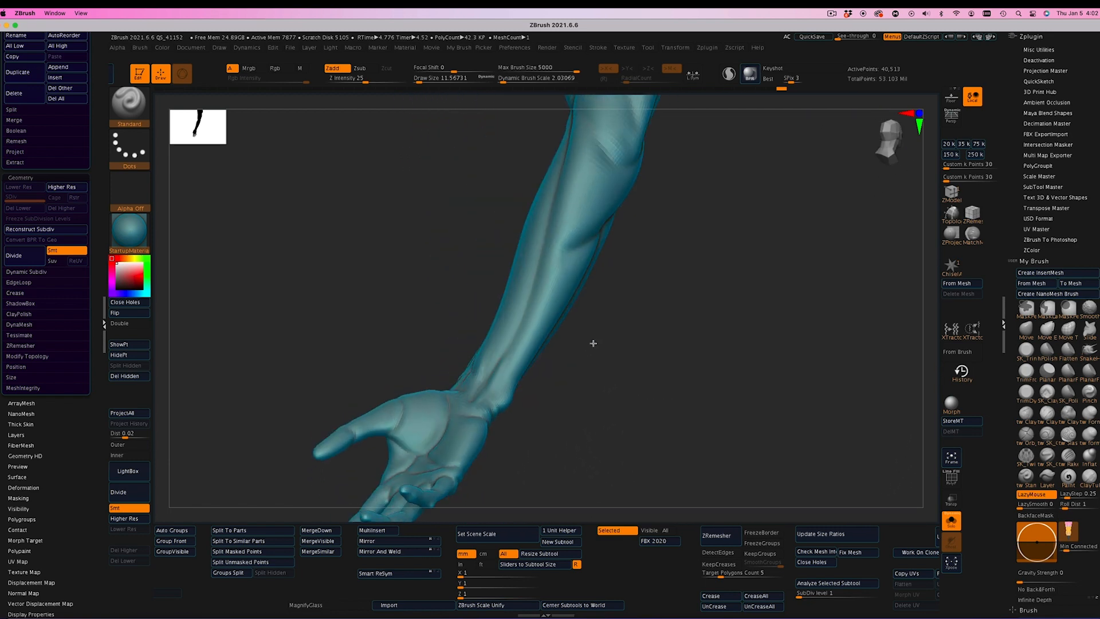
Carve the separations between the forearm muscles with the DamStandard brush at a draw size of about 24.8
key("b")
left_click(526, 238)
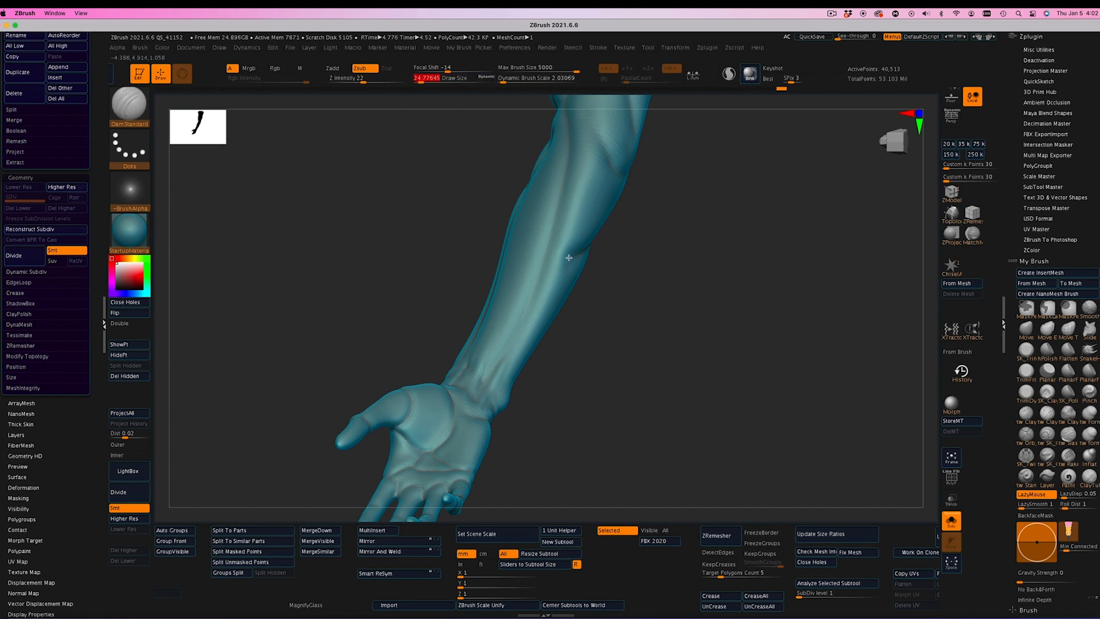
mouse_move(625, 289)
left_mouse_down()
mouse_move(660, 302)
mouse_move(621, 292)
left_mouse_up()
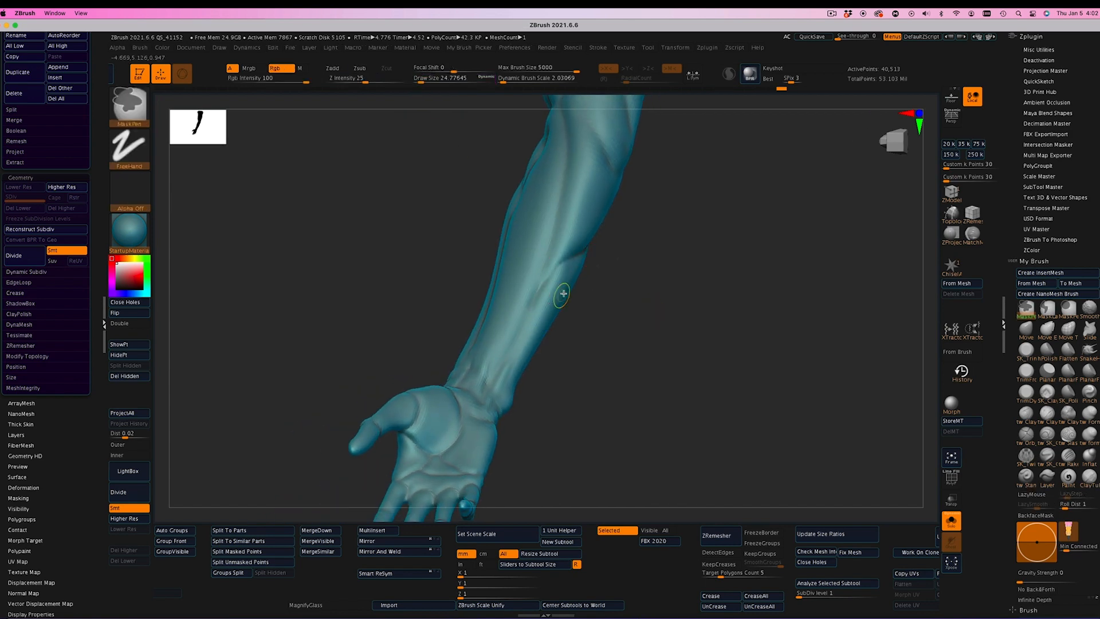
mouse_move(567, 269)
left_mouse_down()
mouse_move(589, 236)
mouse_move(643, 290)
left_mouse_up()
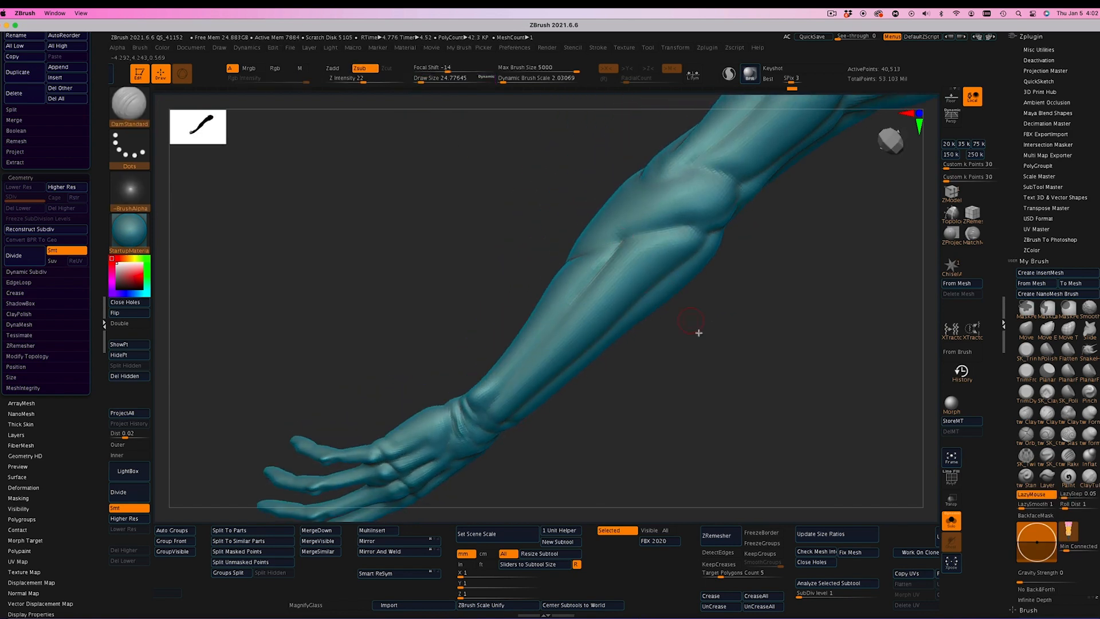
left_click_drag(698, 333, 651, 280)
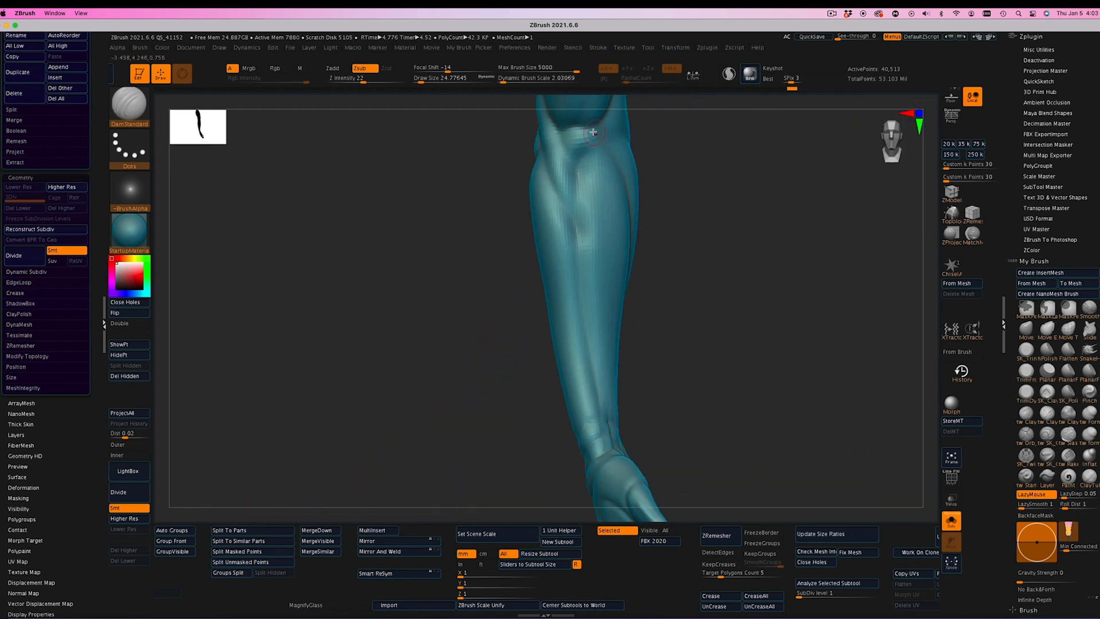
left_click_drag(636, 375, 718, 350)
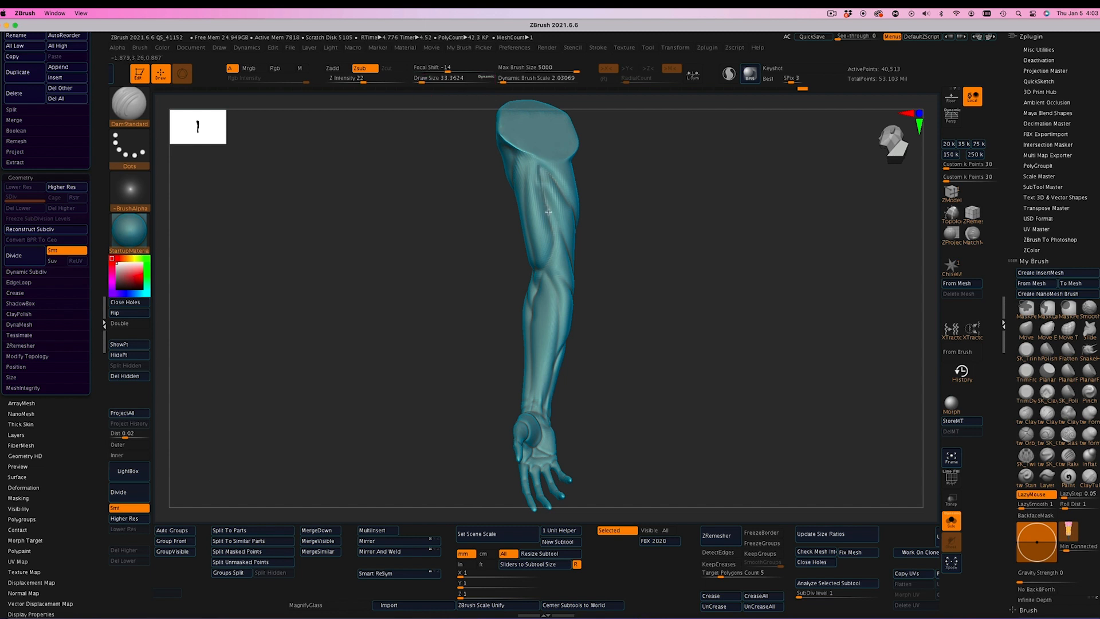
Divide the arm mesh twice, up to subdivision level 3
left_click_drag(704, 275, 613, 285)
left_click(22, 258)
left_click(22, 257)
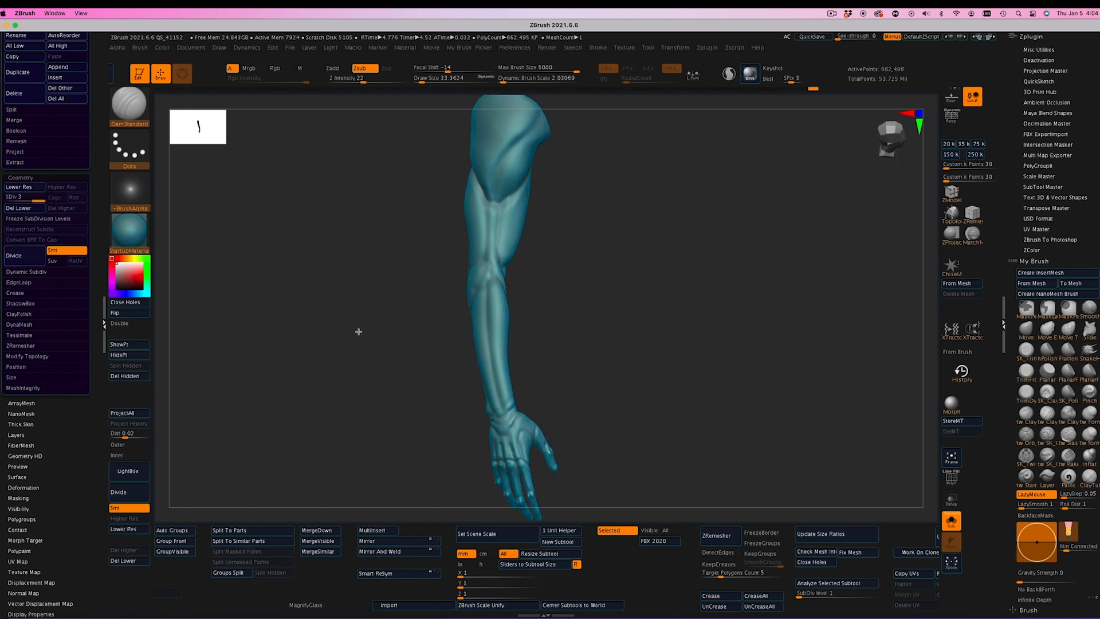
Build up skin folds on the back of the wrist at subdivision level 1 with the Standard brush at draw size about 14.4
left_click_drag(389, 327, 361, 338)
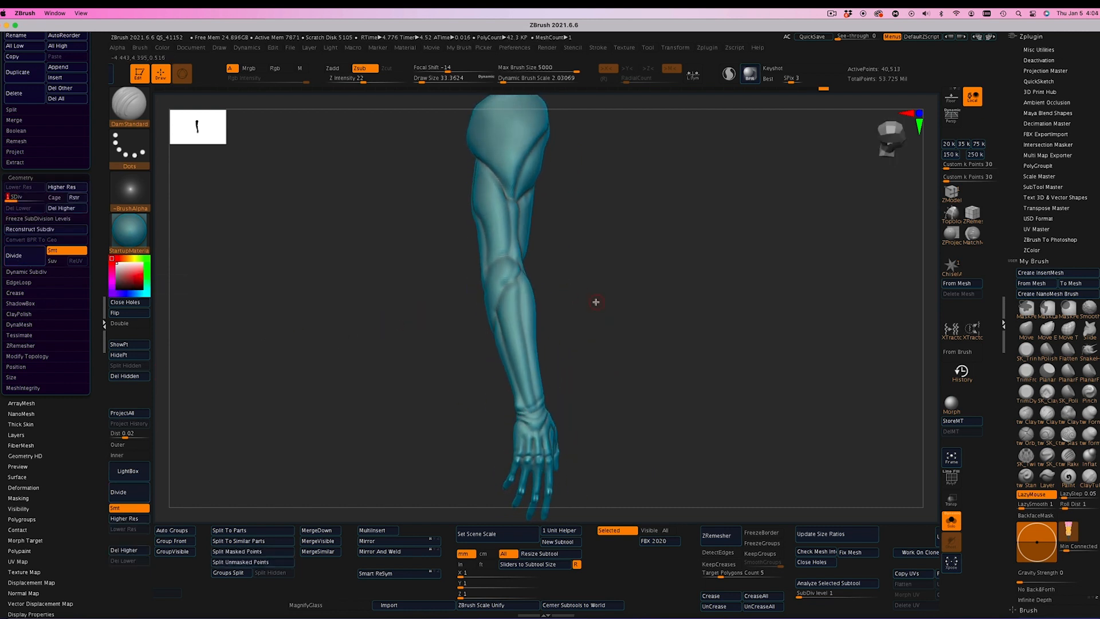
left_click_drag(626, 286, 661, 125, "alt")
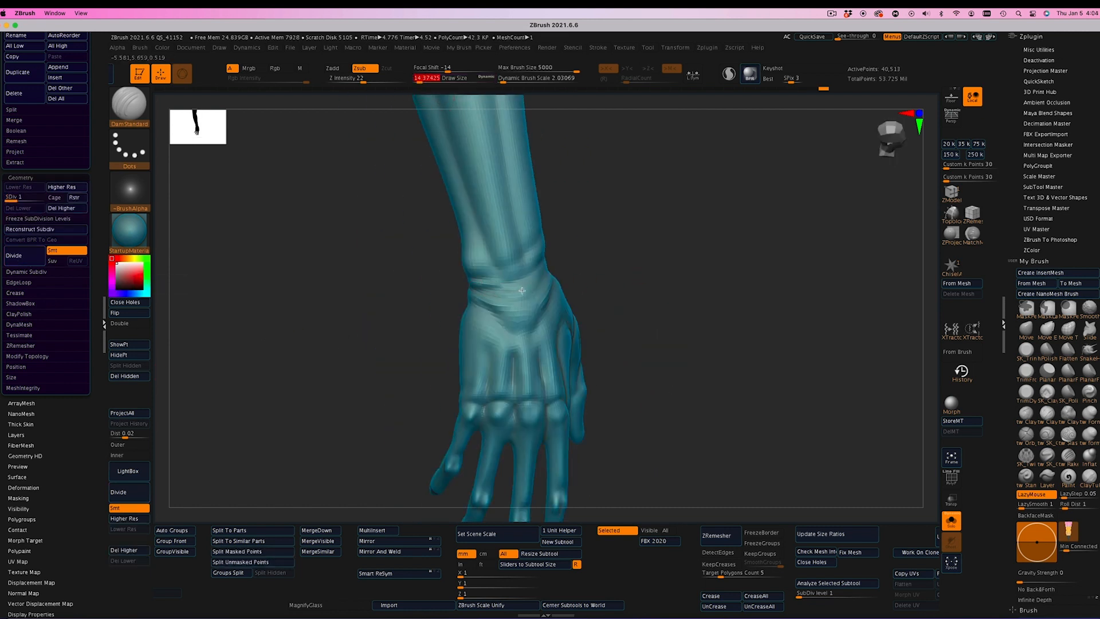
key("b")
key("s")
key("t")
left_click_drag(492, 300, 540, 309)
left_click_drag(537, 313, 545, 307, "shift")
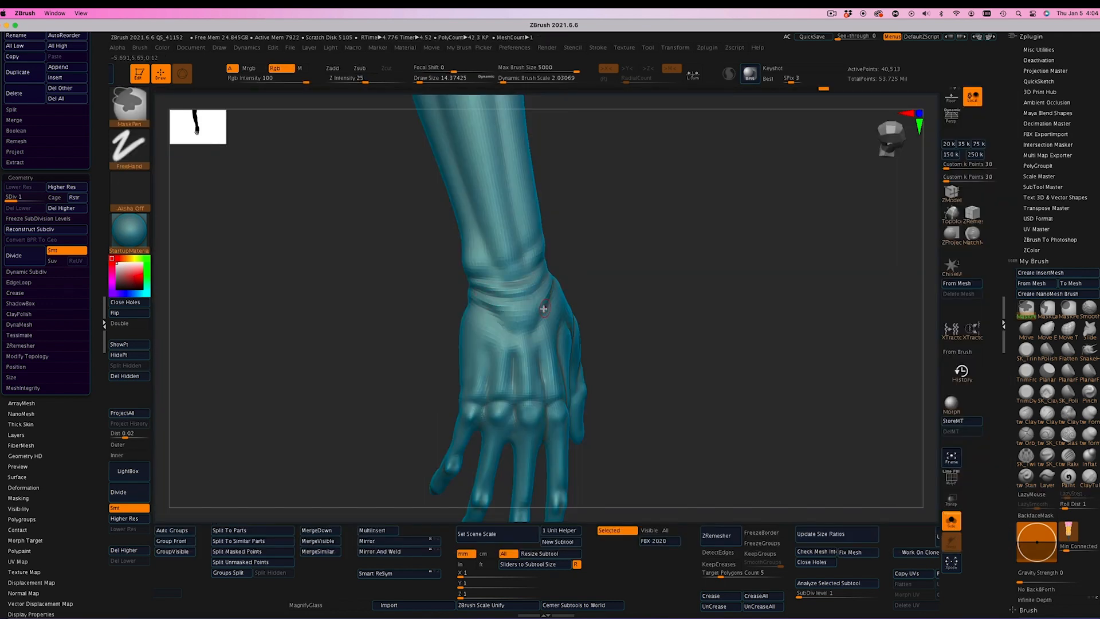
Extend the raised wrist folds around the thumb side to the base of the palm and smooth them
left_click_drag(659, 245, 475, 262)
left_click_drag(395, 269, 449, 265)
left_click_drag(515, 275, 538, 275)
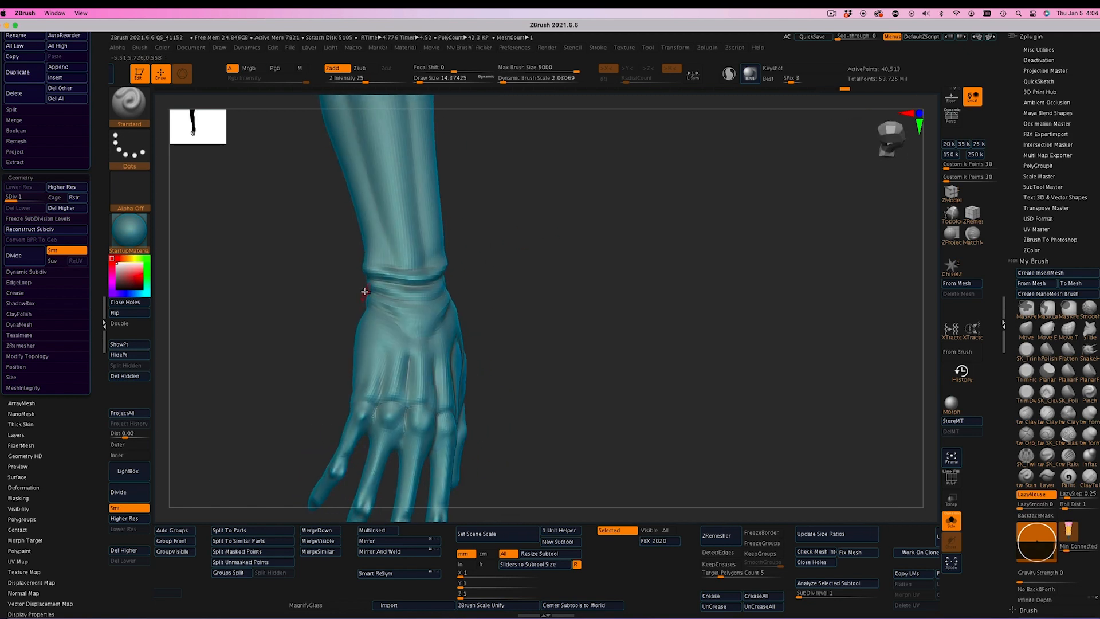
left_click_drag(385, 316, 440, 294)
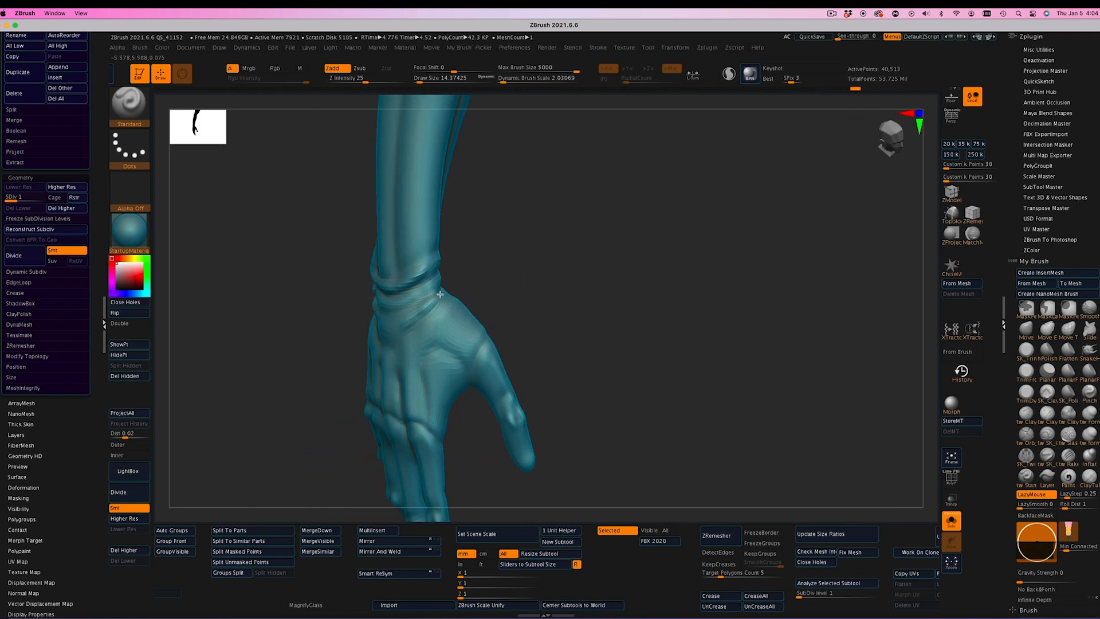
mouse_move(512, 276)
left_mouse_down()
mouse_move(457, 284)
mouse_move(496, 253)
mouse_move(439, 259)
mouse_move(356, 368)
mouse_move(446, 330)
left_mouse_up()
mouse_move(559, 298)
left_mouse_down()
mouse_move(484, 335)
mouse_move(537, 283)
mouse_move(476, 315)
left_mouse_up()
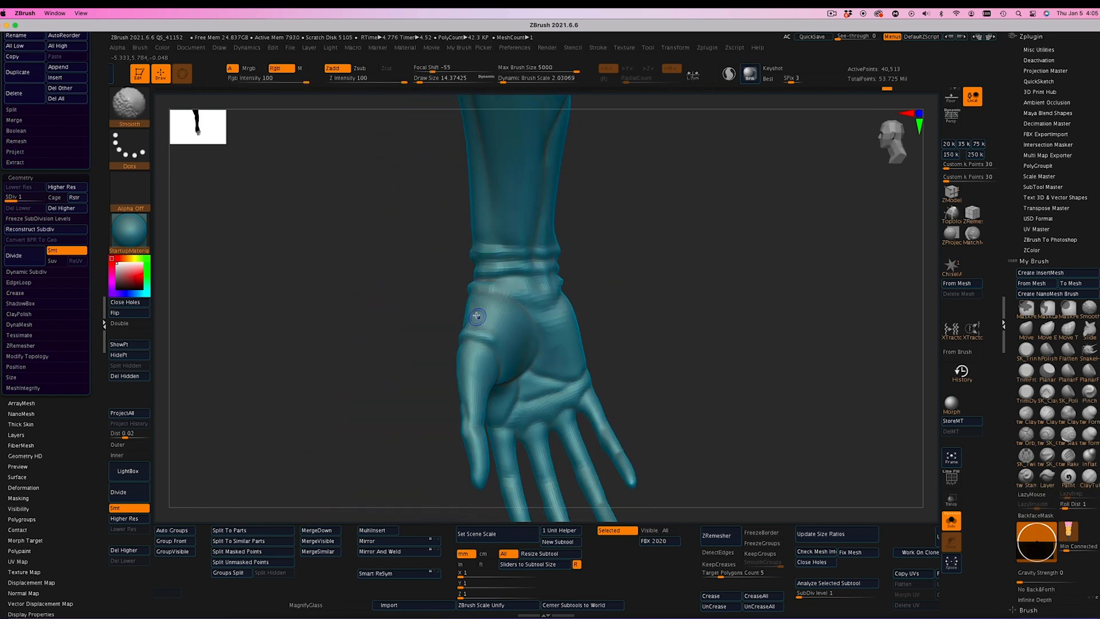
Refine the knuckles on the back of the hand and strengthen the folds across the wrist with the Standard brush
mouse_move(388, 360)
left_mouse_down()
mouse_move(528, 341)
mouse_move(557, 366)
mouse_move(510, 366)
left_mouse_up()
mouse_move(738, 354)
left_mouse_down()
mouse_move(646, 338)
mouse_move(661, 322)
mouse_move(652, 324)
left_mouse_up()
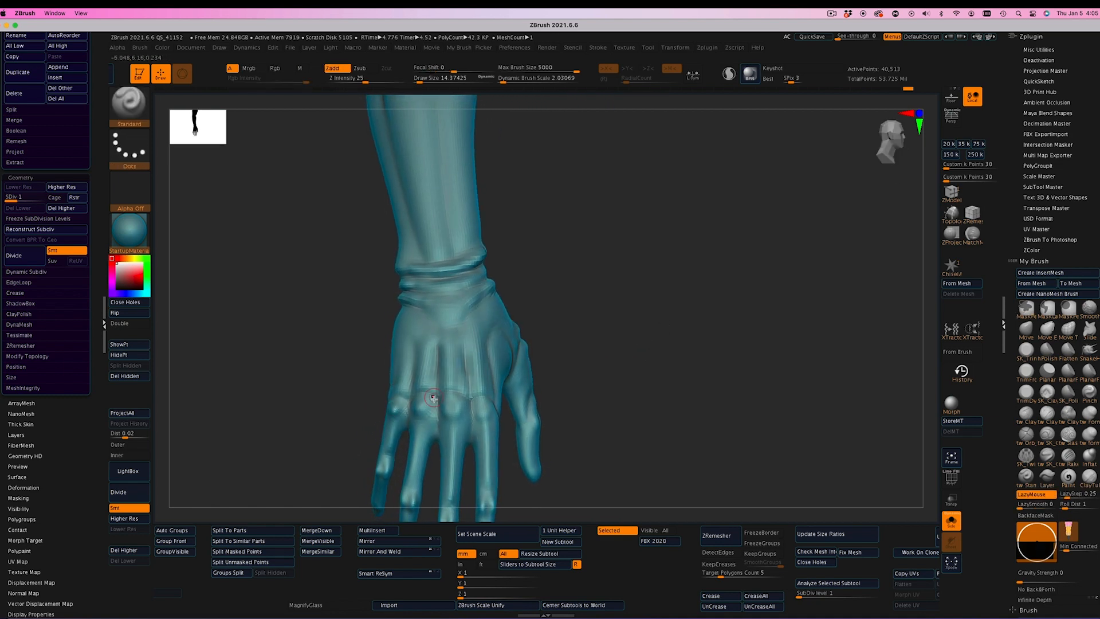
left_click_drag(493, 408, 496, 404)
left_click_drag(590, 361, 527, 348)
left_click_drag(579, 287, 659, 265)
left_click_drag(421, 298, 467, 300)
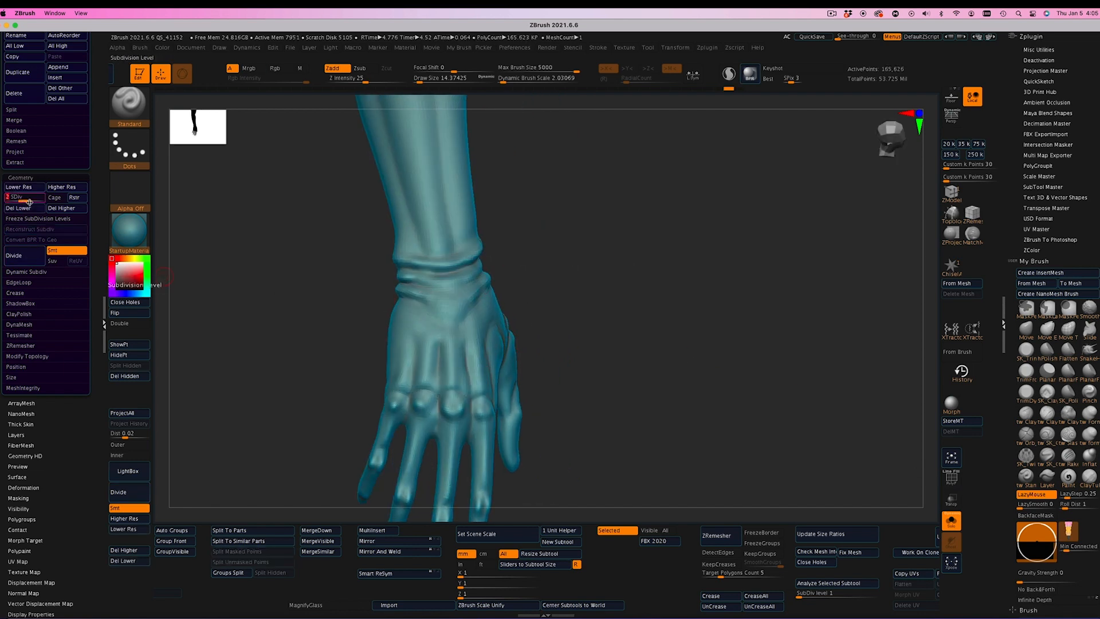
Soften the wrist folds on the thumb side and back of the wrist with a smoothing intensity of 51
mouse_move(572, 298)
left_mouse_down()
mouse_move(599, 285)
mouse_move(658, 359)
mouse_move(651, 195)
mouse_move(664, 210)
mouse_move(655, 199)
mouse_move(647, 280)
mouse_move(527, 270)
mouse_move(522, 303)
left_mouse_up()
left_click(381, 81, "shift")
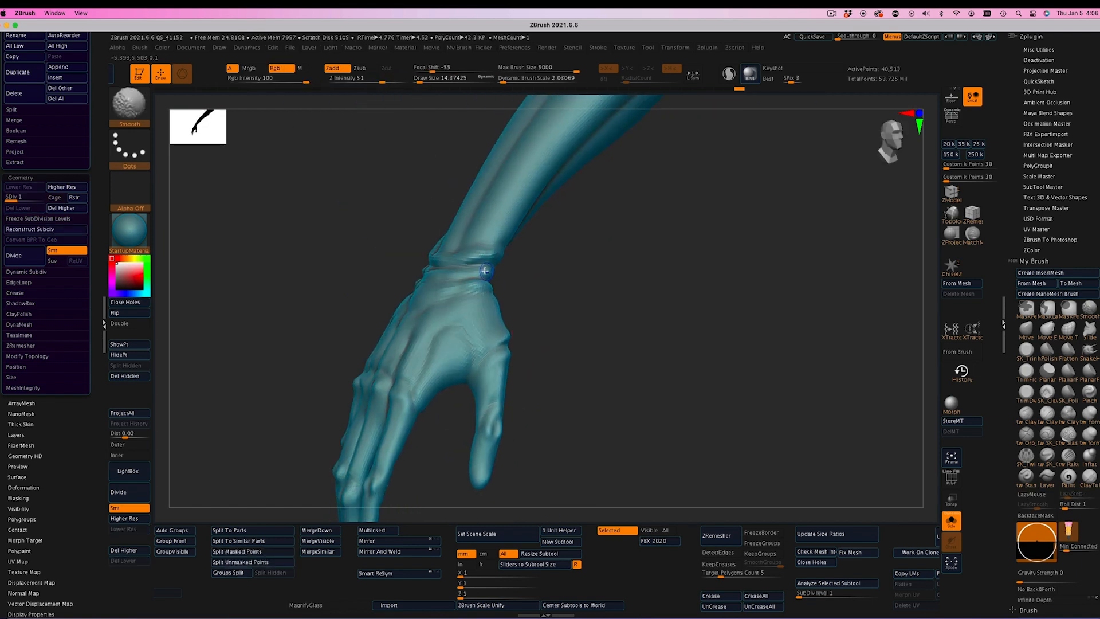
left_click_drag(484, 270, 440, 290)
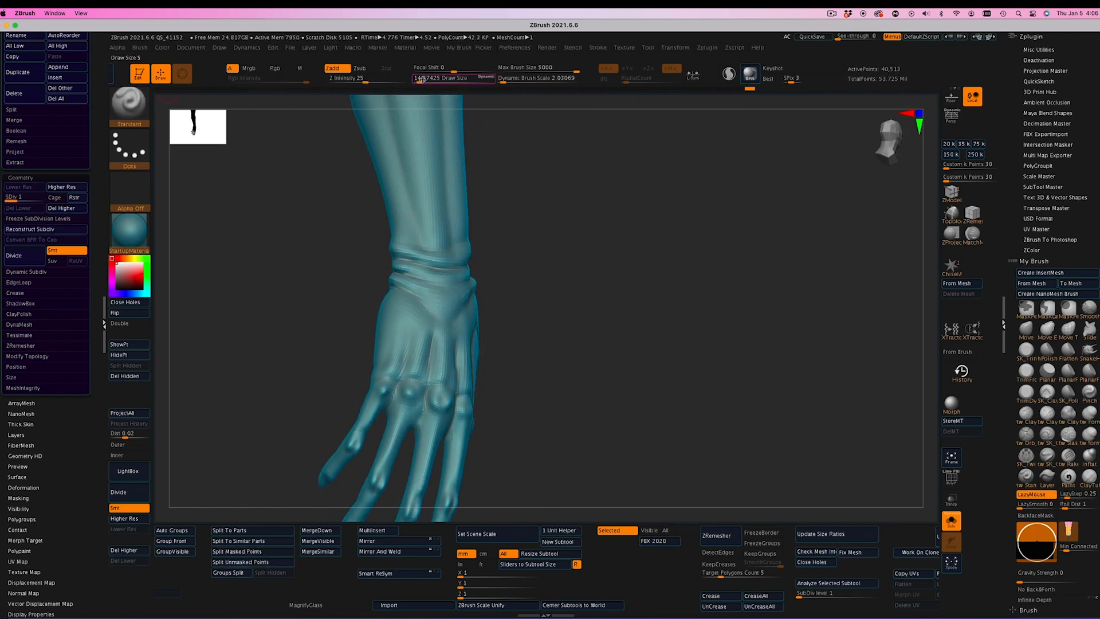
left_click_drag(325, 286, 540, 253)
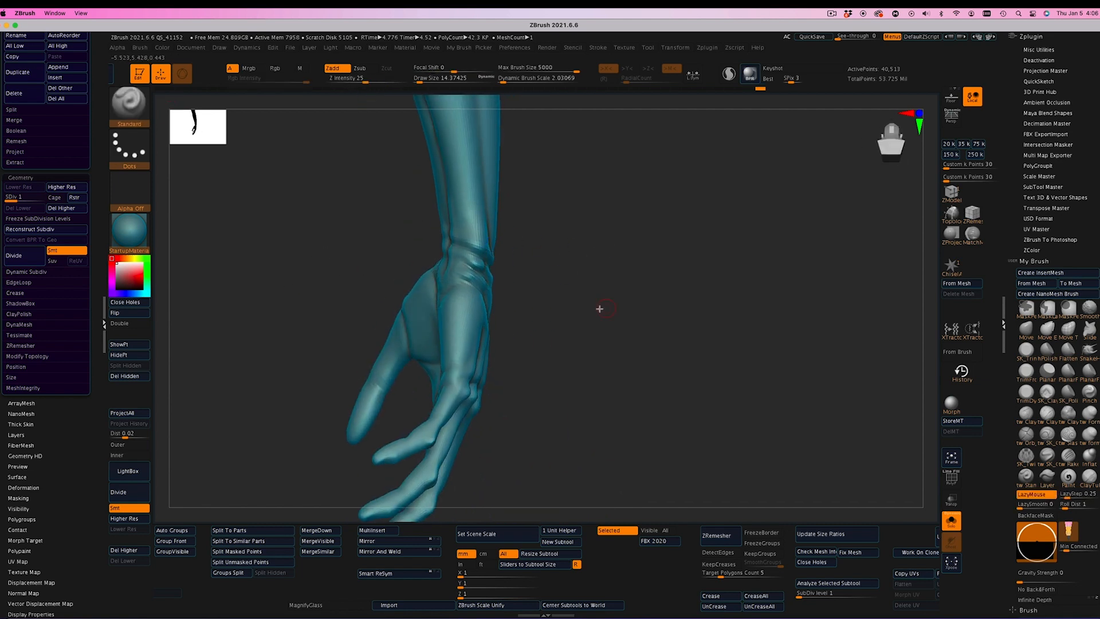
left_click_drag(599, 308, 667, 378)
Return to subdivision level 3, frame the arm and carve the borders of the shoulder muscle with the DamStandard brush
left_click_drag(30, 199, 41, 199)
left_click(951, 458)
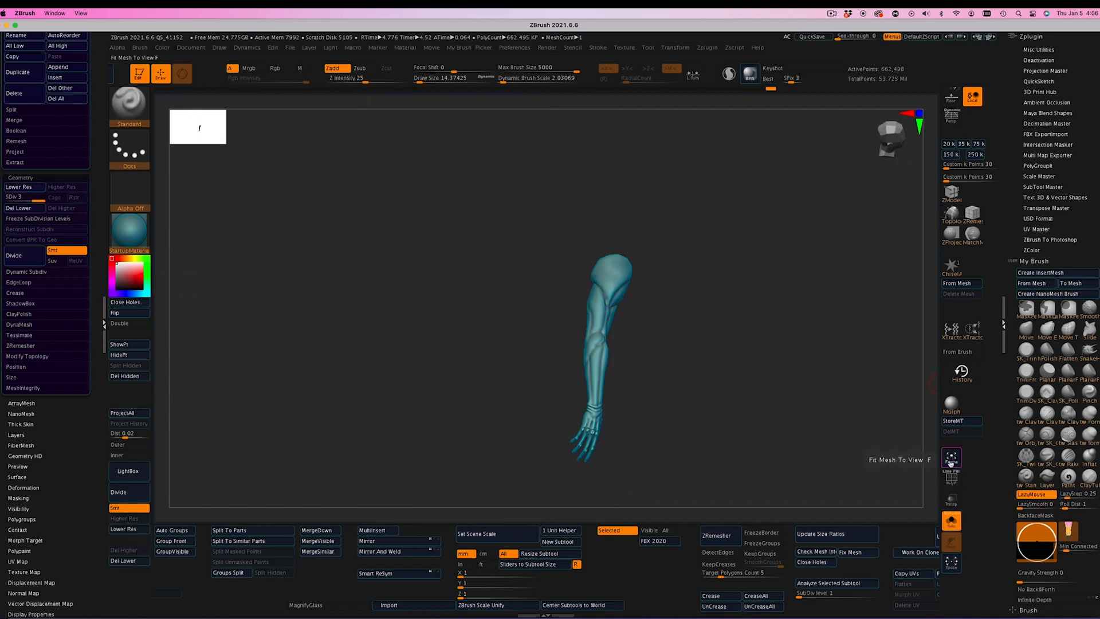
left_click_drag(814, 431, 667, 333)
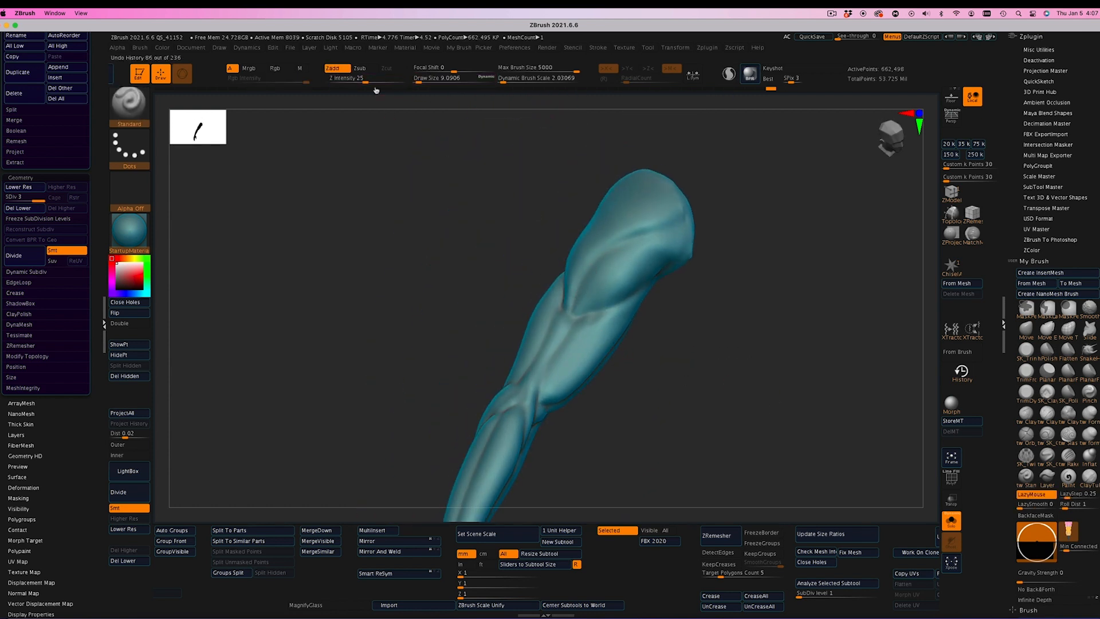
left_click_drag(610, 289, 764, 400)
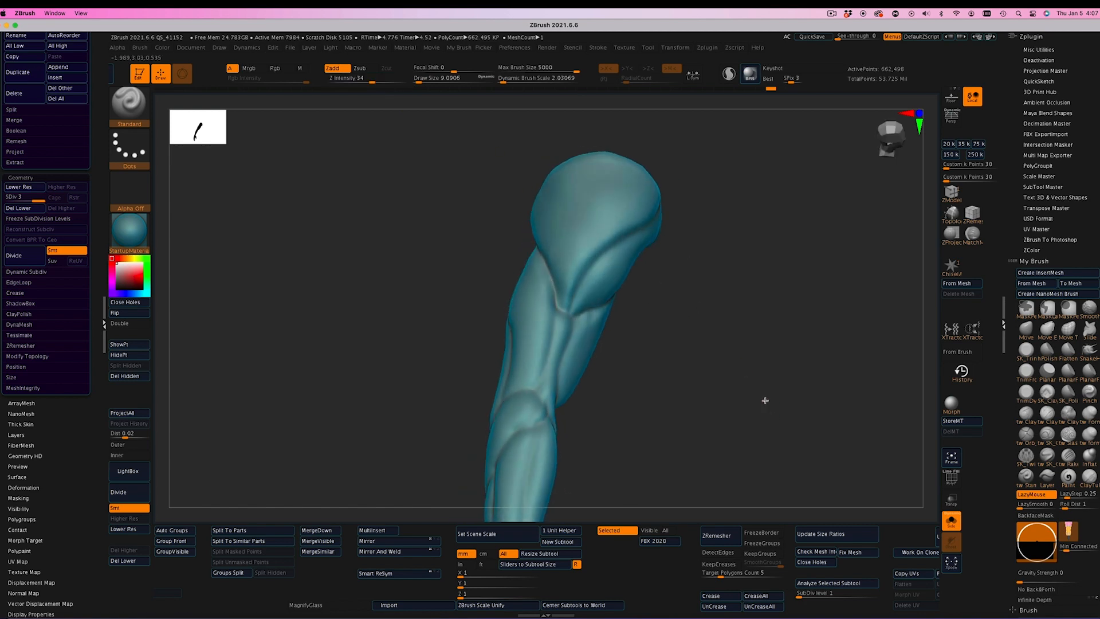
left_click(129, 103)
left_click(520, 236)
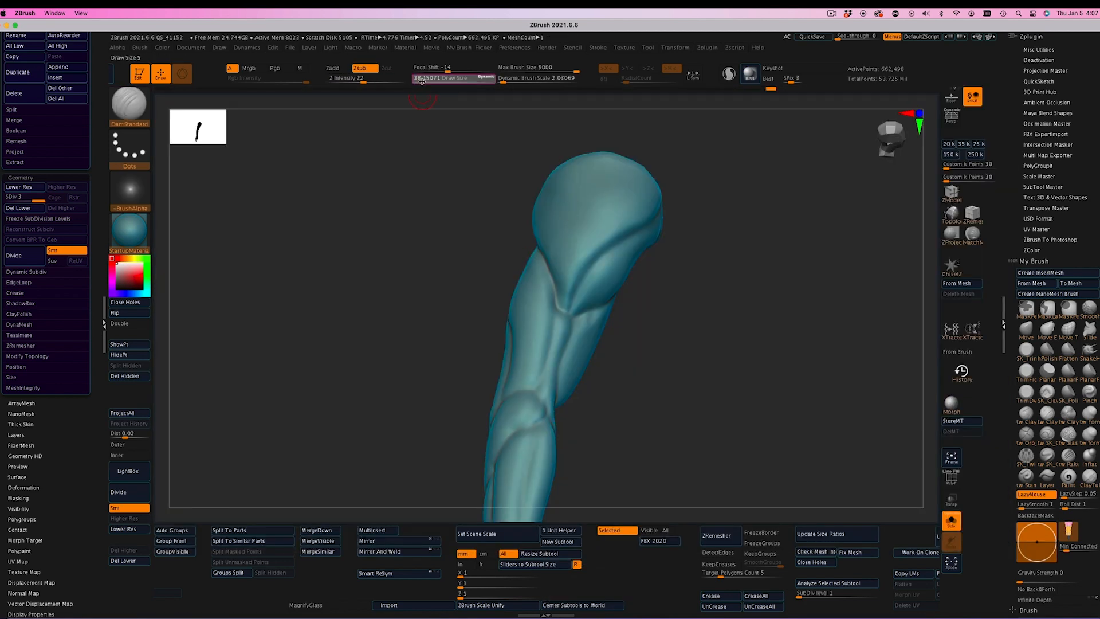
mouse_move(707, 292)
left_mouse_down()
mouse_move(682, 201)
mouse_move(736, 229)
mouse_move(713, 287)
left_mouse_up()
left_click_drag(558, 162, 564, 296)
mouse_move(700, 285)
left_mouse_down()
mouse_move(741, 265)
mouse_move(727, 309)
mouse_move(373, 305)
left_mouse_up()
Reshape the shoulder's silhouette at subdivision level 1 with the Move brush at draw size about 80.9
left_click(8, 202)
left_click_drag(247, 220, 378, 197)
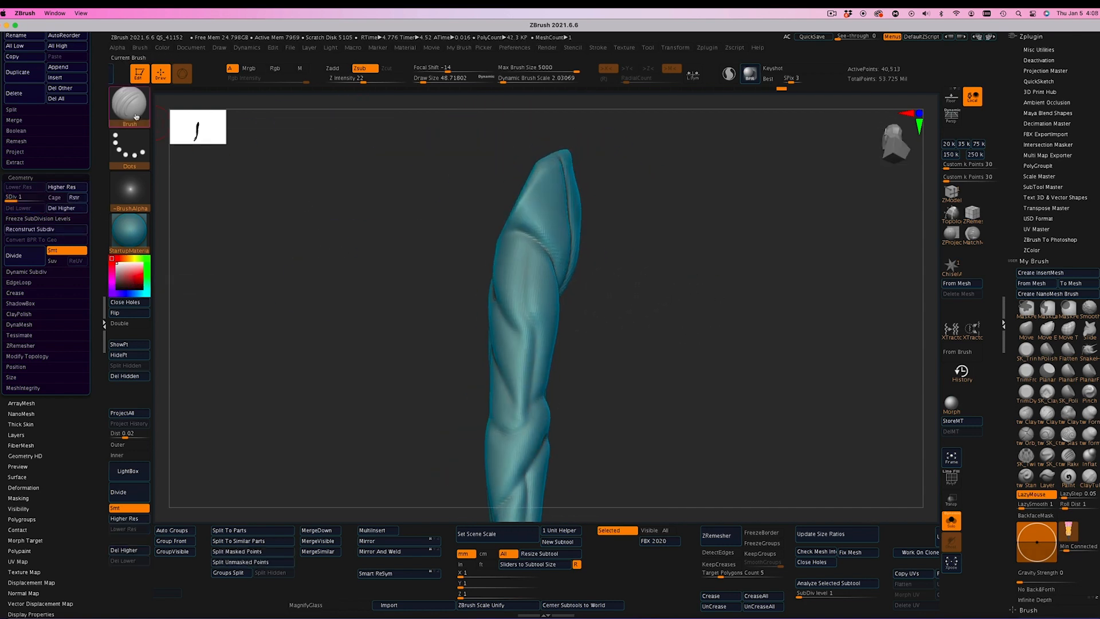
key("b")
key("m")
key("v")
left_click(425, 80)
mouse_move(676, 226)
left_mouse_down()
mouse_move(705, 225)
mouse_move(655, 225)
left_mouse_up()
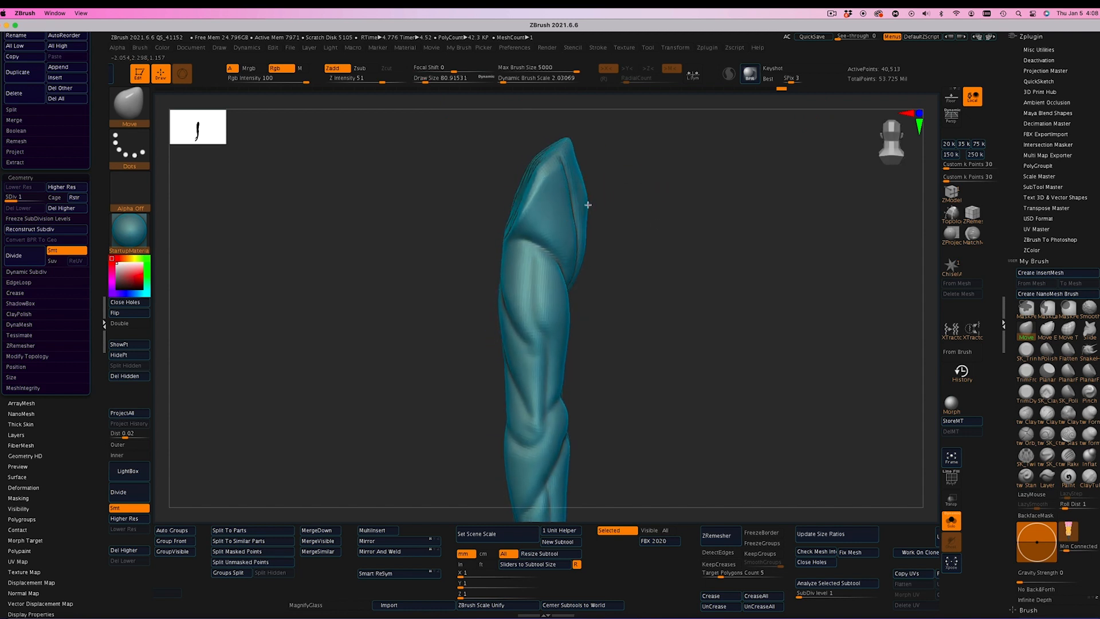
mouse_move(583, 165)
left_mouse_down()
mouse_move(575, 203)
mouse_move(529, 241)
mouse_move(547, 186)
left_mouse_up()
mouse_move(718, 216)
left_mouse_down()
mouse_move(773, 204)
mouse_move(719, 236)
mouse_move(710, 315)
mouse_move(724, 297)
mouse_move(619, 252)
left_mouse_up()
Carve a groove down the shoulder muscle with the DamStandard brush and return to subdivision level 3
key("b")
left_click_drag(549, 149, 585, 267)
mouse_move(733, 272)
left_mouse_down()
mouse_move(693, 263)
mouse_move(710, 246)
left_mouse_up()
left_click(40, 198)
mouse_move(346, 276)
left_mouse_down()
mouse_move(386, 290)
mouse_move(325, 292)
left_mouse_up()
Save the tool as Heirophant_FULL BUST10.ztl in The Hierophant folder under Zbrush Tools, Miniature Terrain
left_click_drag(96, 63, 96, 599)
left_click(58, 51)
left_click(605, 70)
left_click(589, 103)
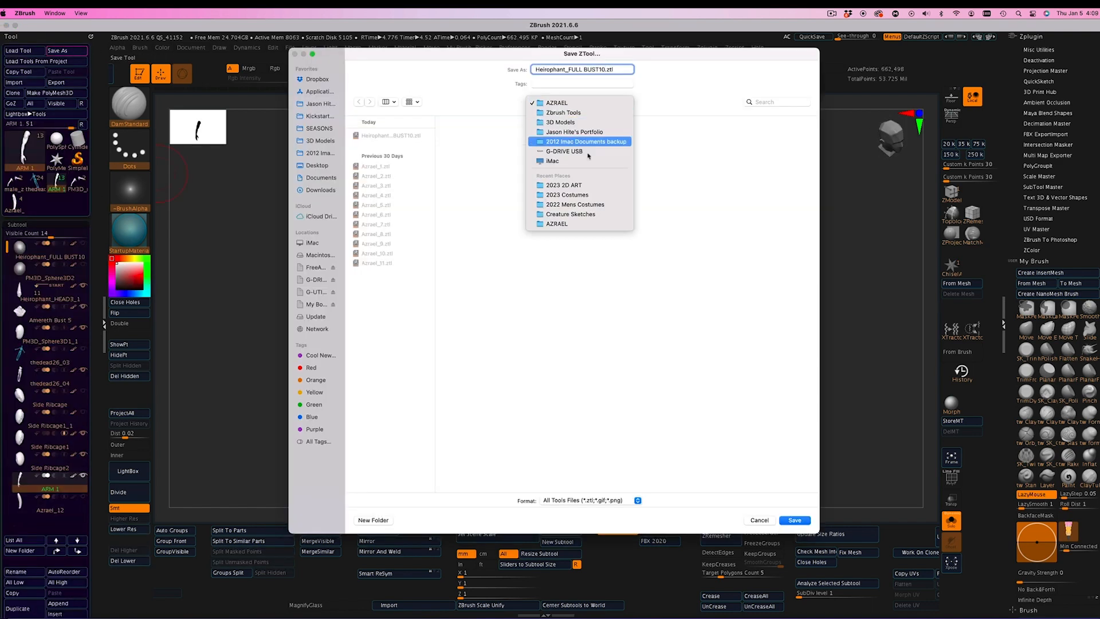
left_click(583, 113)
scroll(507, 378, "down", 10)
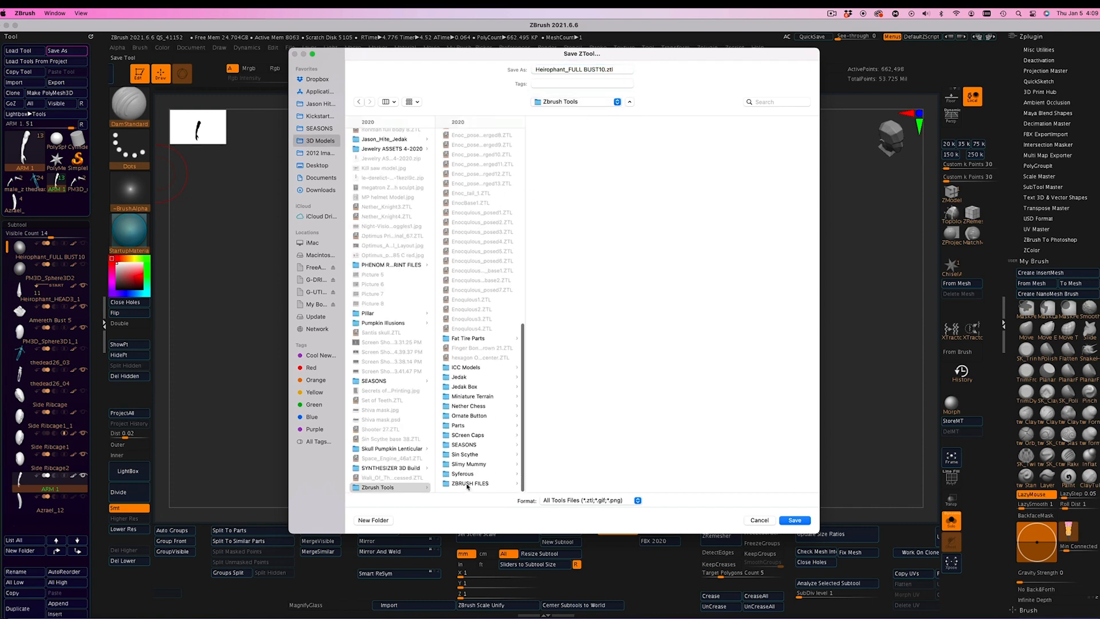
left_click(470, 482)
left_click(472, 396)
left_click(564, 176)
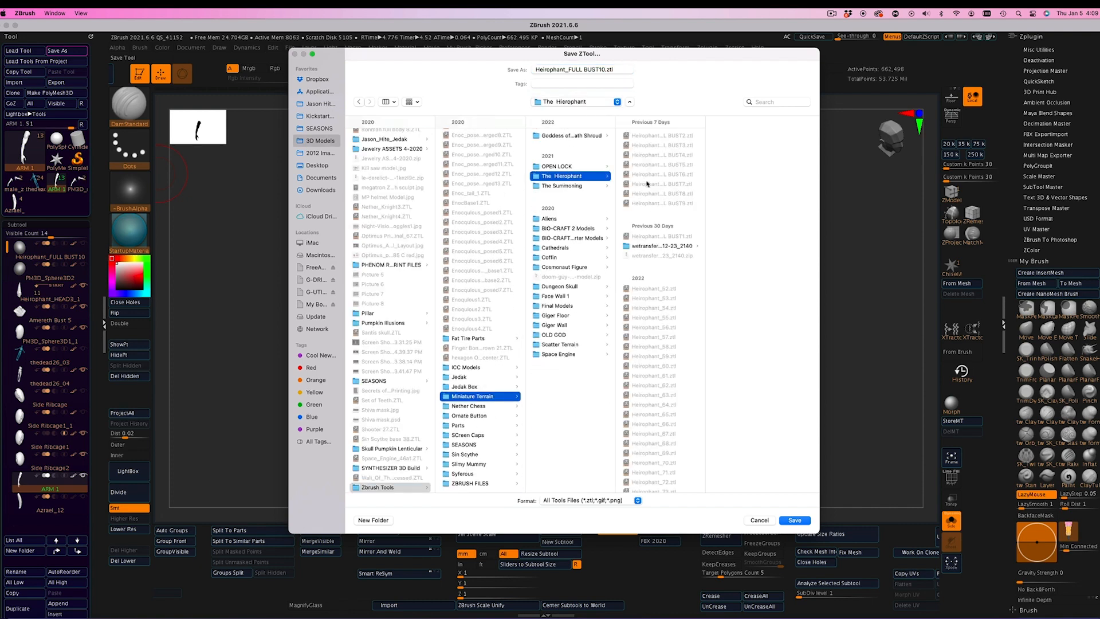
left_click(794, 520)
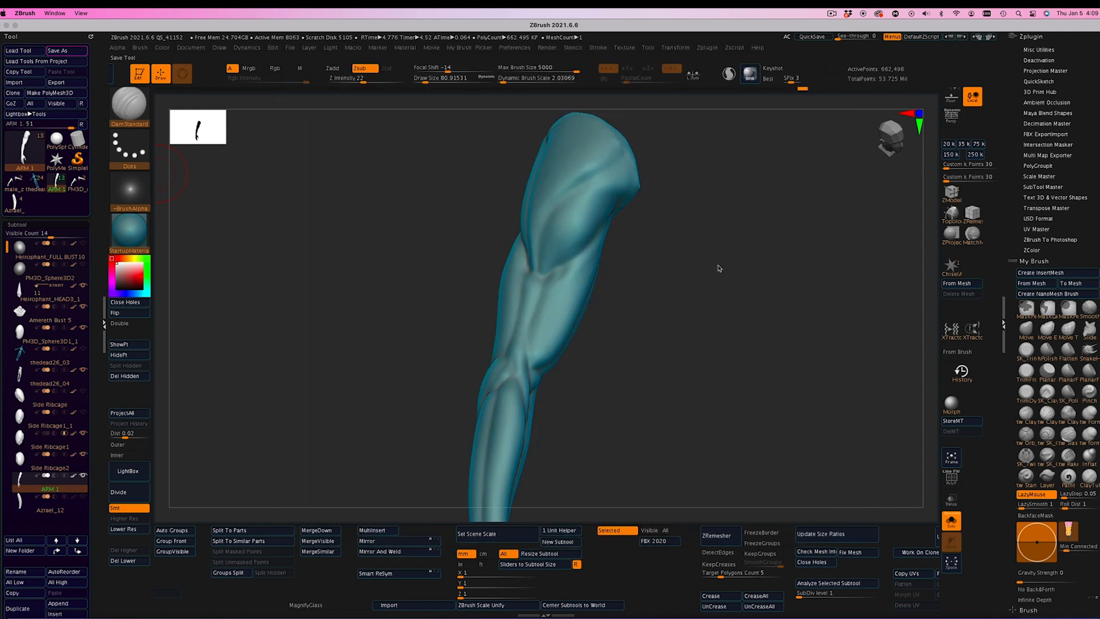
Sharpen the creases on the inner side of the shoulder with the DamStandard brush at draw size about 21
mouse_move(678, 295)
left_mouse_down()
mouse_move(430, 336)
mouse_move(539, 336)
mouse_move(486, 332)
left_mouse_up()
left_click_drag(424, 81, 420, 81)
left_click_drag(460, 156, 531, 160)
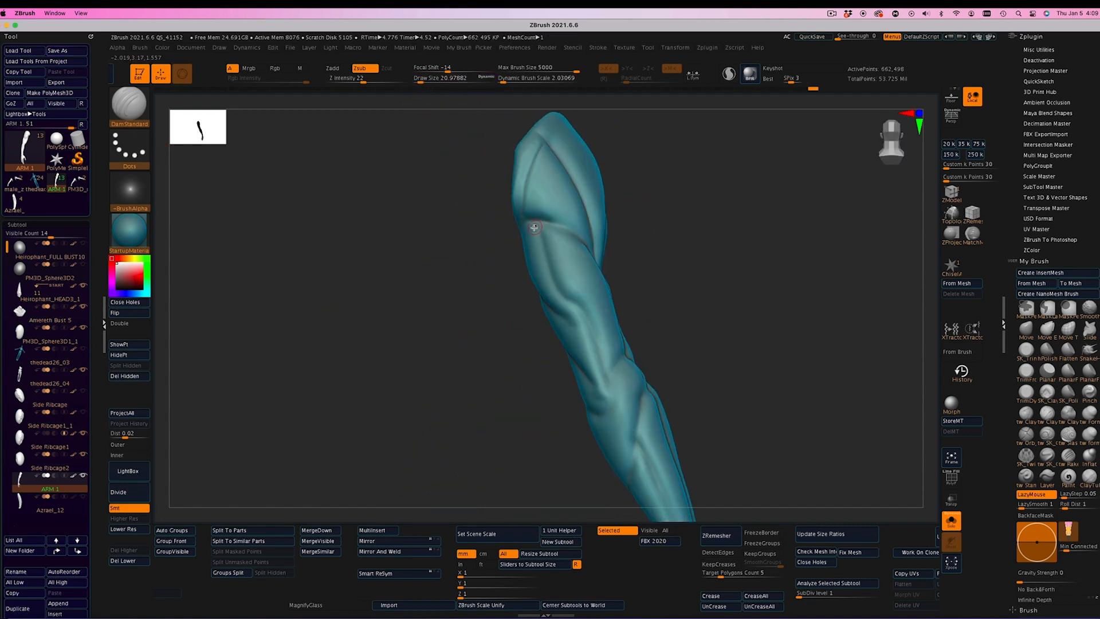
Build up the shoulder muscle toward its lower tip with the Standard brush at intensity 34 and draw size about 21
key("b")
key("s")
key("t")
left_click_drag(707, 233, 598, 184)
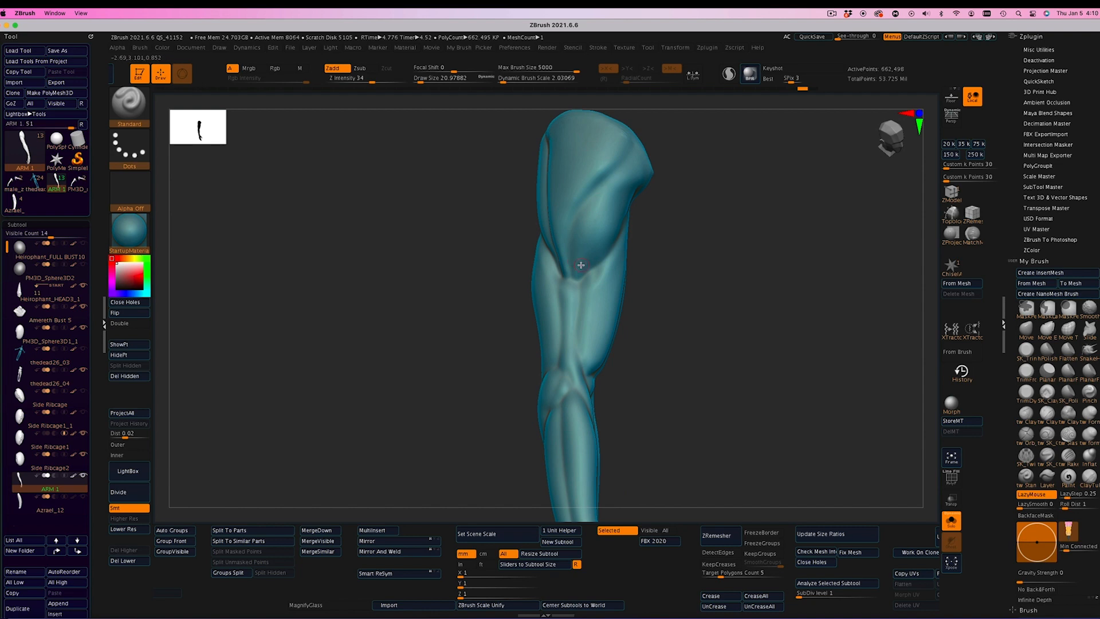
left_click_drag(580, 265, 599, 216)
Deepen the grooves between the heads of the shoulder muscle with the DamStandard brush at draw size about 60.6
left_click(130, 103)
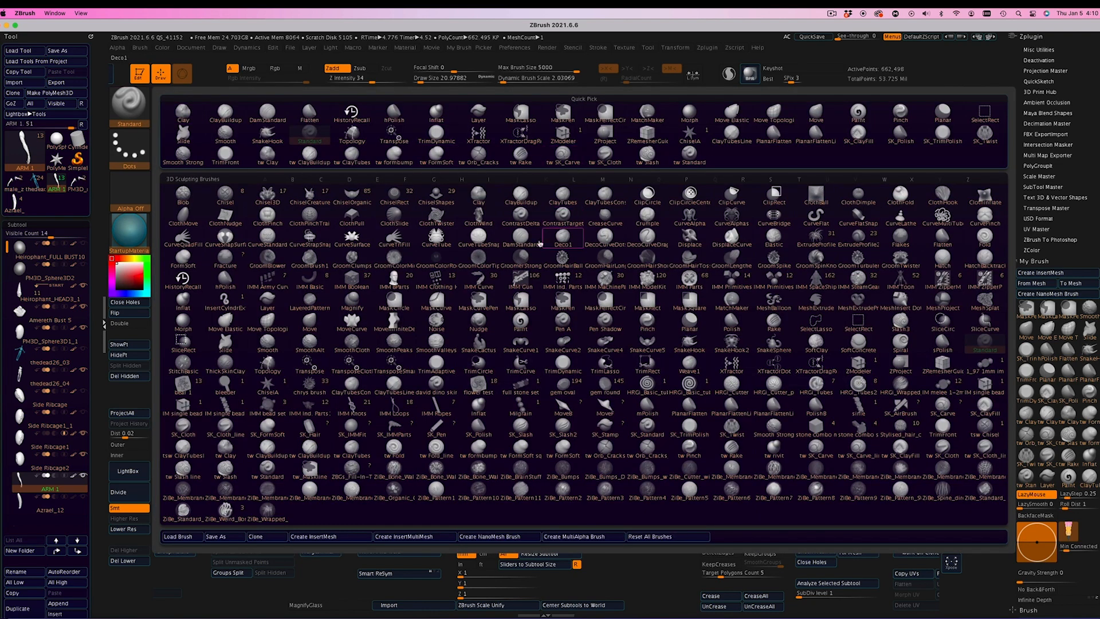
left_click(539, 243)
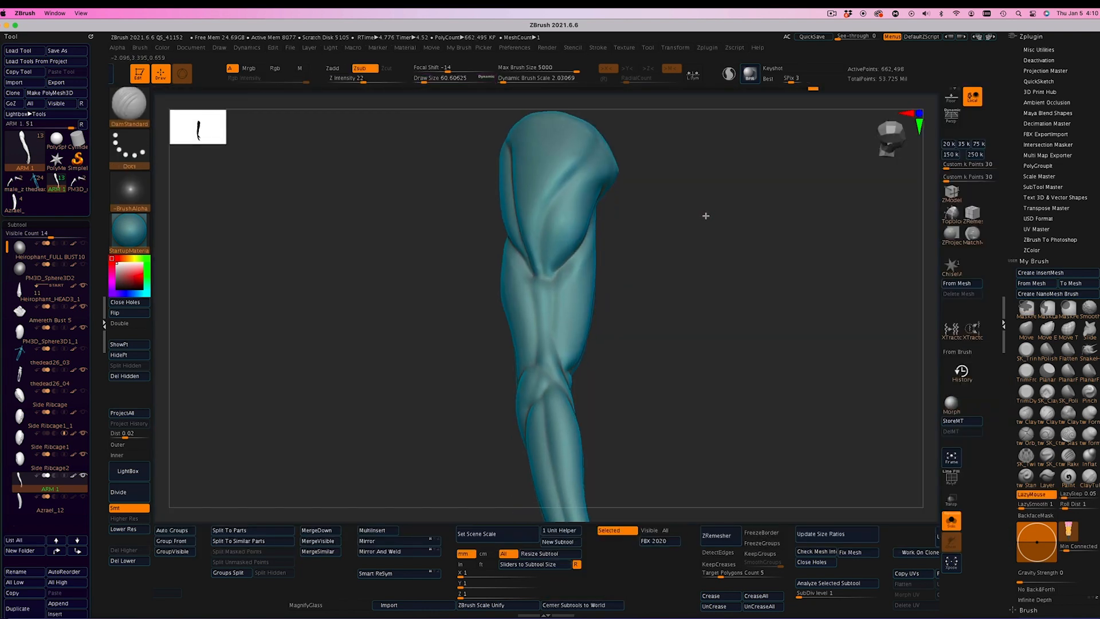
mouse_move(696, 276)
left_mouse_down()
mouse_move(712, 280)
mouse_move(687, 299)
left_mouse_up()
key("b")
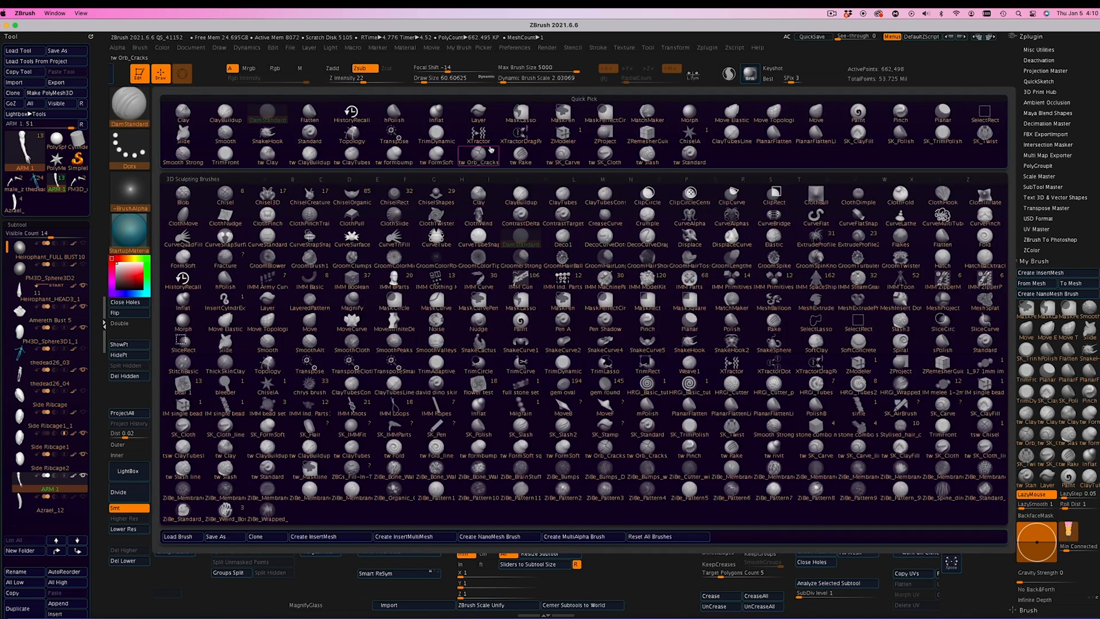
left_click(521, 238)
left_click(136, 106)
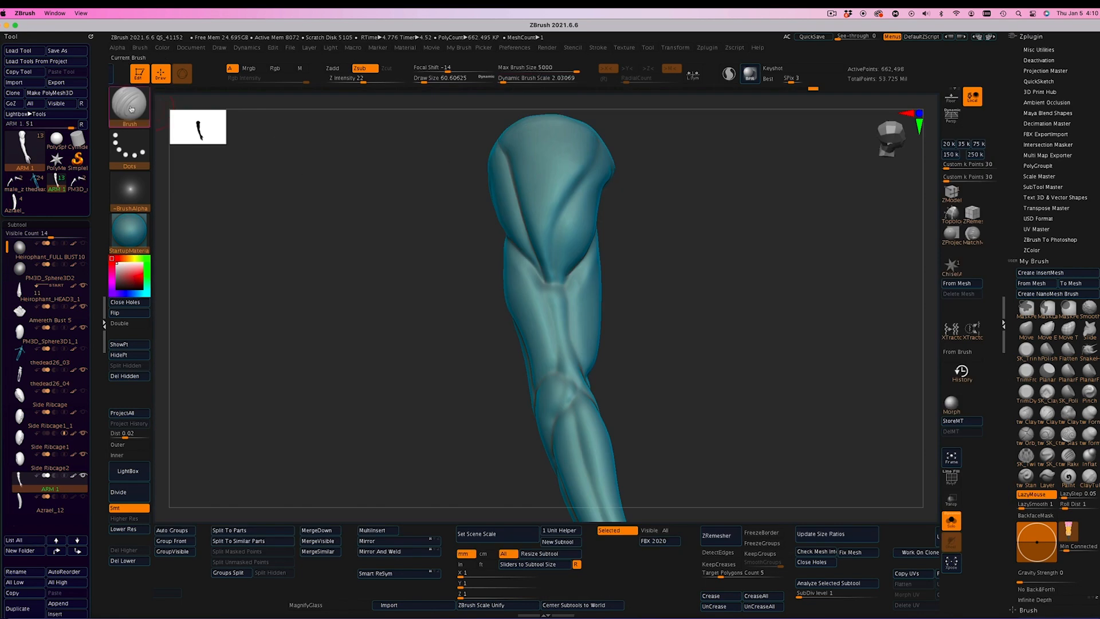
Sculpt short tendon ridges at the lower tip of the shoulder muscle with the Standard brush, reducing the draw size to about 11.6
left_click(131, 106)
left_click(313, 136)
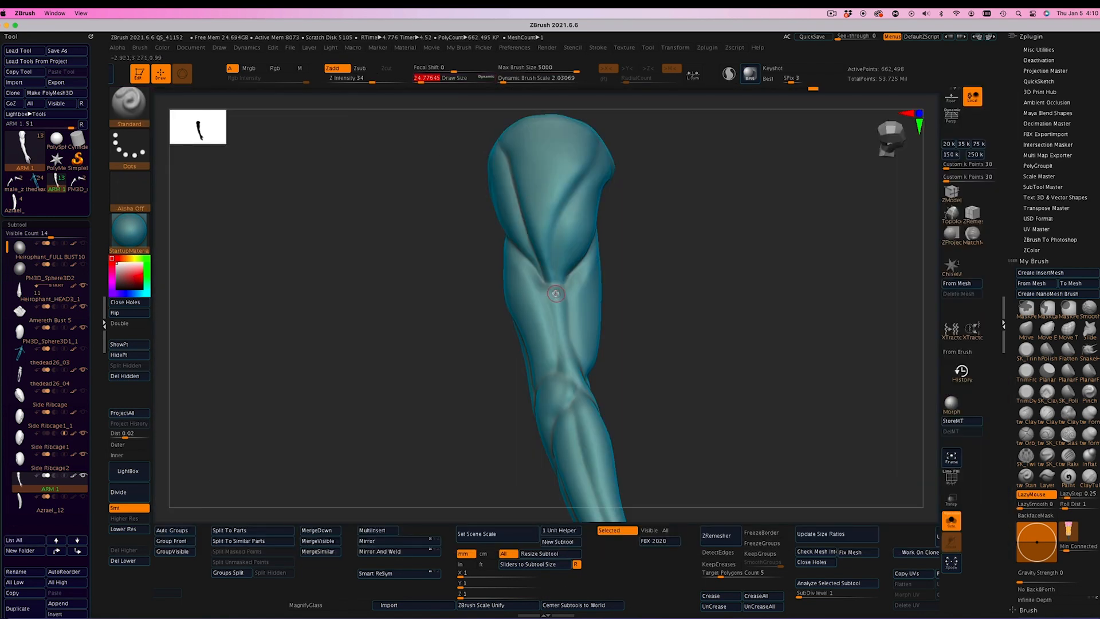
key("super+z")
left_click_drag(645, 317, 615, 315)
mouse_move(556, 280)
left_mouse_down("shift")
mouse_move(567, 288)
mouse_move(552, 281)
left_mouse_up("shift")
key("bracketleft")
mouse_move(684, 273)
left_mouse_down()
mouse_move(670, 284)
mouse_move(727, 284)
mouse_move(626, 285)
mouse_move(578, 330)
left_mouse_up()
key("bracketleft")
mouse_move(628, 368)
left_mouse_down()
mouse_move(690, 345)
mouse_move(610, 341)
left_mouse_up()
left_click_drag(564, 281, 565, 292)
key("ctrl+z")
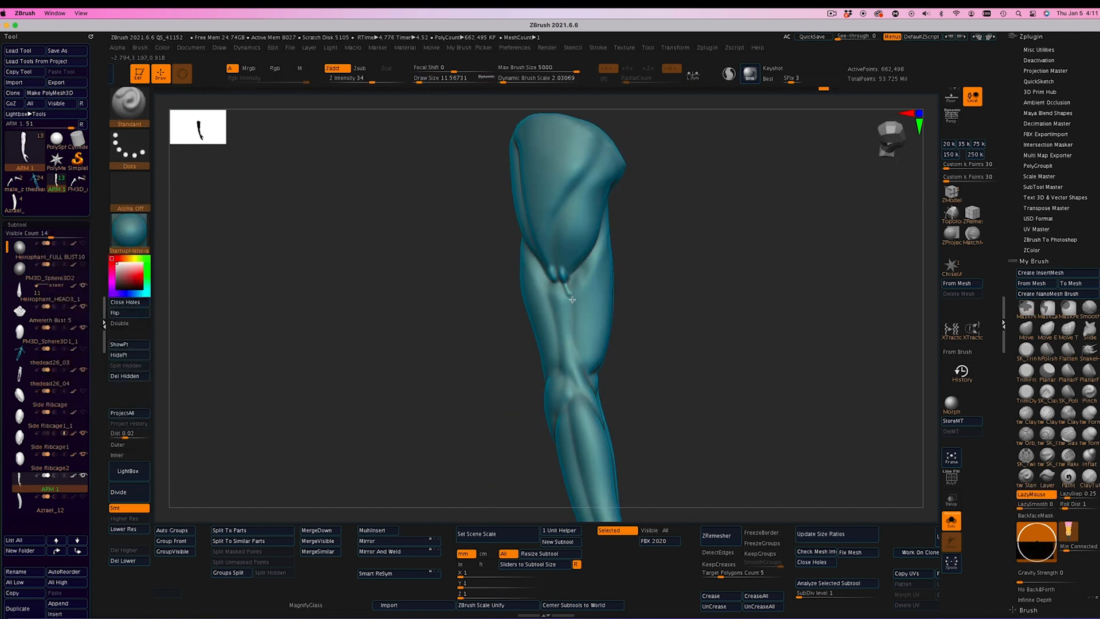
Draw a thin raised band across the upper arm muscle just below the shoulder's tip
mouse_move(658, 286)
left_mouse_down()
mouse_move(622, 287)
mouse_move(756, 265)
mouse_move(618, 309)
left_mouse_up()
key("shift")
mouse_move(614, 308)
right_mouse_down()
mouse_move(758, 297)
mouse_move(758, 267)
mouse_move(624, 273)
mouse_move(634, 173)
right_mouse_up()
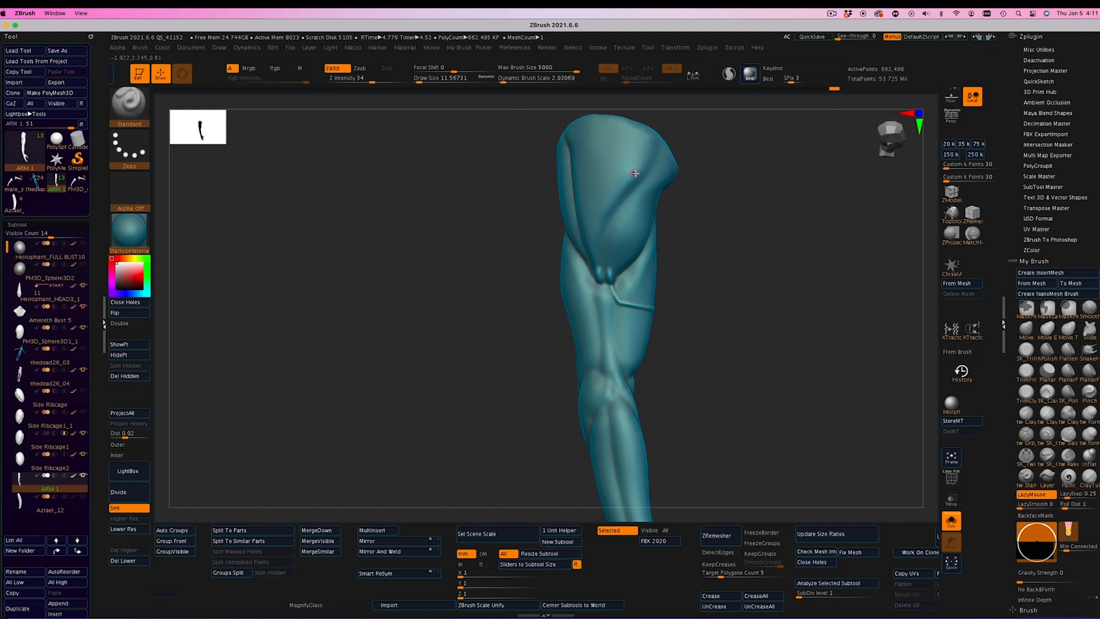
key("ctrl+z")
left_click_drag(633, 176, 600, 266)
Draw a stack of raised rib-like ridges across the side of the shoulder muscle at draw size about 9.1
left_click(420, 83)
right_click_drag(736, 246, 691, 230)
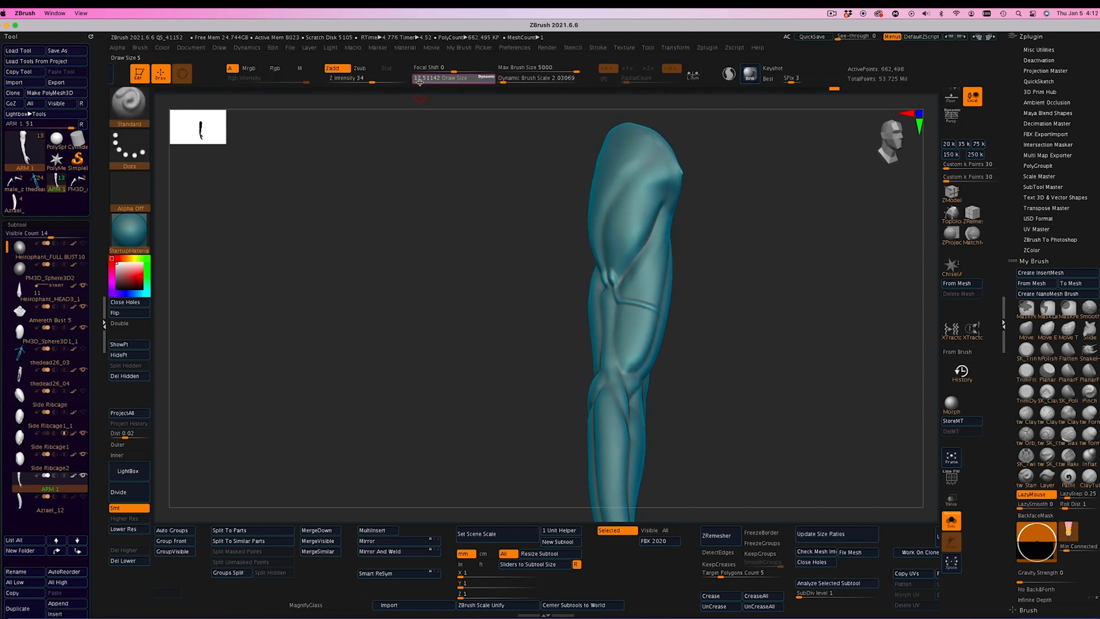
left_click(421, 83)
right_click_drag(620, 263, 580, 293)
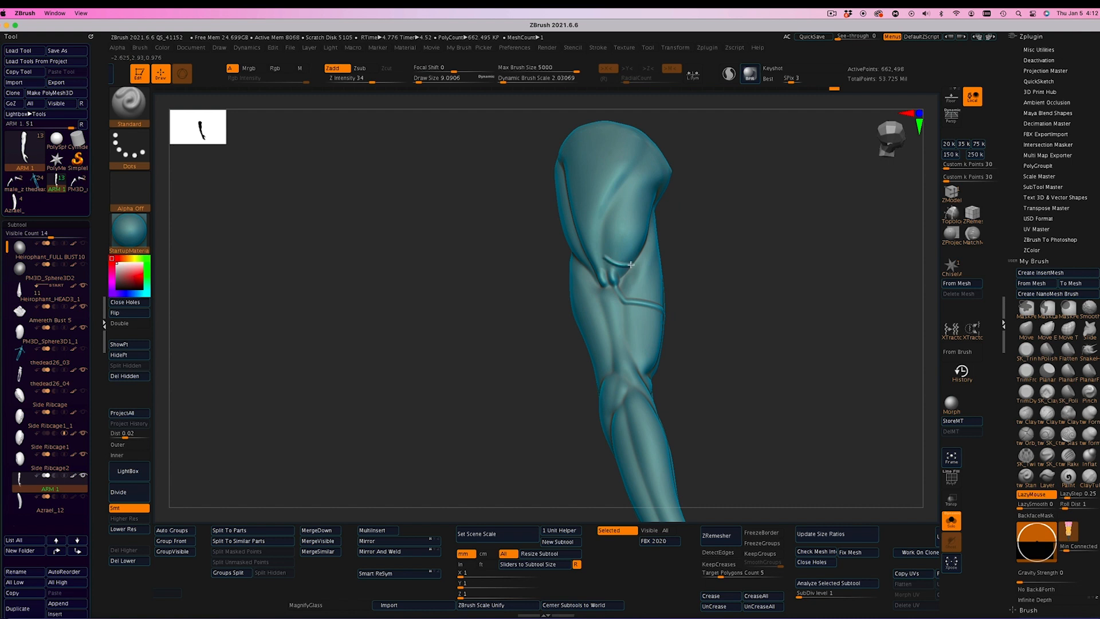
mouse_move(647, 239)
right_mouse_down()
mouse_move(654, 227)
mouse_move(746, 297)
mouse_move(692, 266)
right_mouse_up()
key("shift")
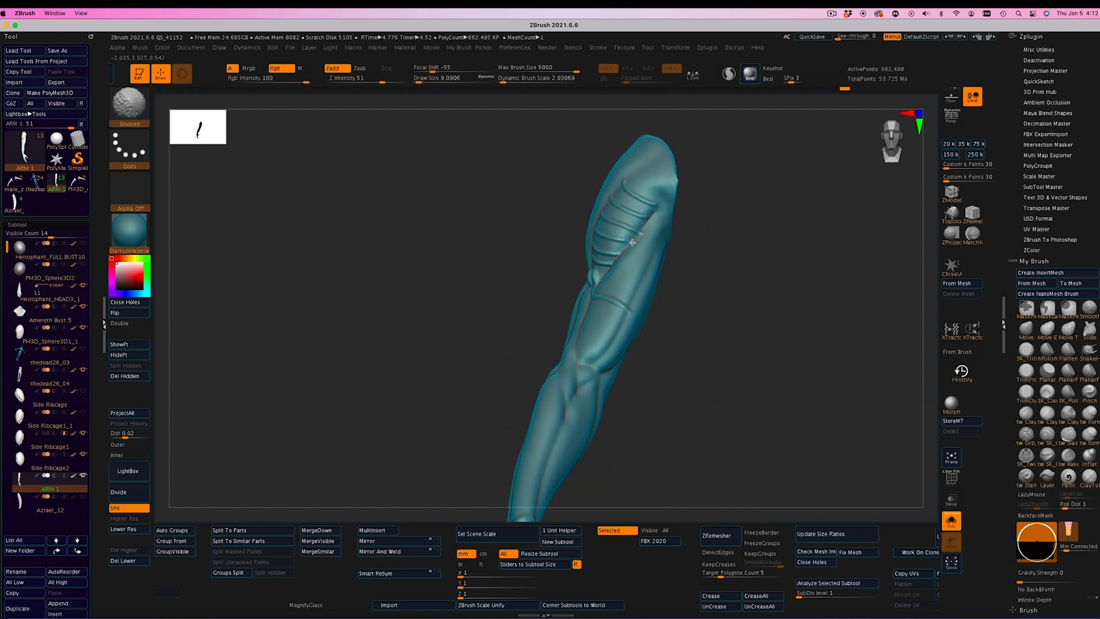
right_click_drag(654, 202, 693, 252)
mouse_move(723, 300)
right_mouse_down()
mouse_move(746, 265)
mouse_move(715, 298)
mouse_move(728, 330)
right_mouse_up()
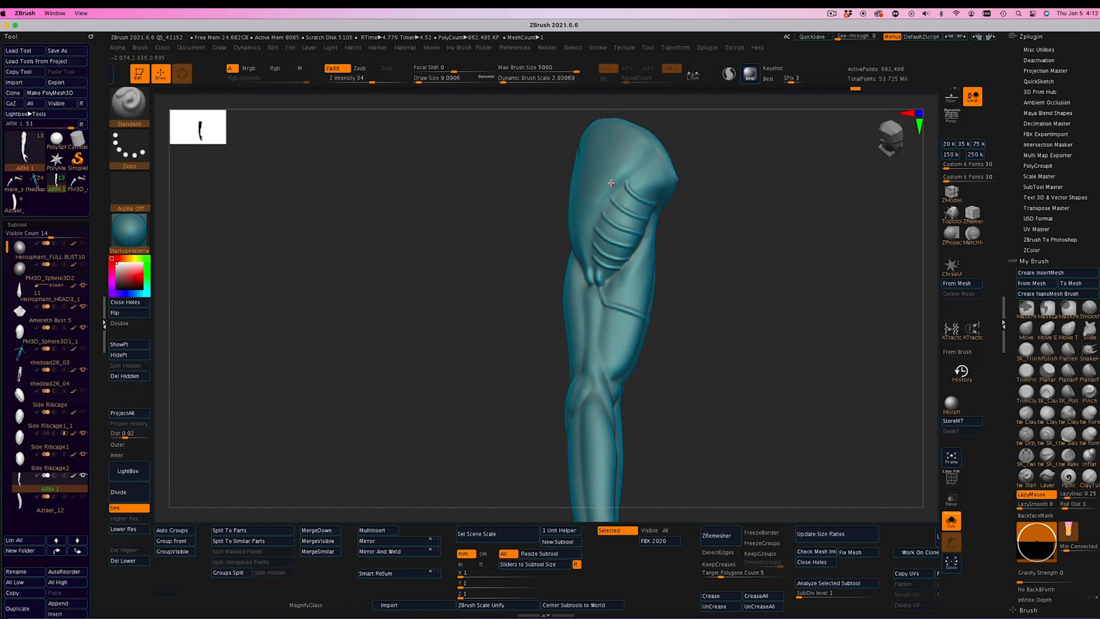
Extend the rear ends of the shoulder muscle's rib-like ridges with small raised ends, carving recesses between them and smoothing the transitions
mouse_move(611, 183)
right_mouse_down()
mouse_move(729, 260)
mouse_move(621, 203)
mouse_move(594, 259)
mouse_move(639, 223)
mouse_move(633, 195)
mouse_move(736, 265)
mouse_move(682, 236)
right_mouse_up()
key("shift")
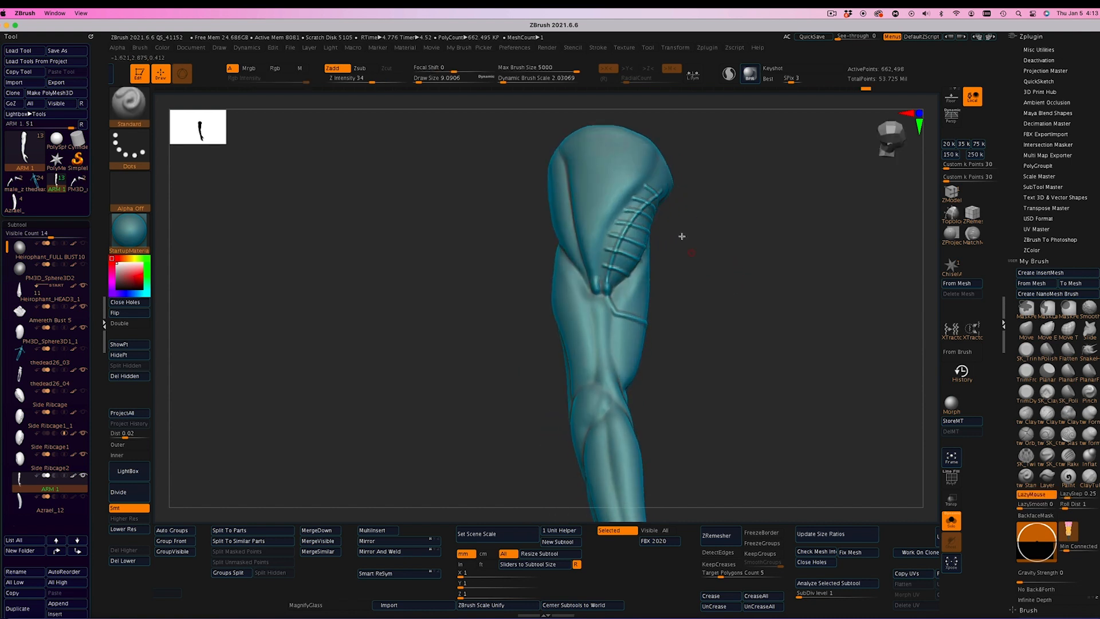
key("alt")
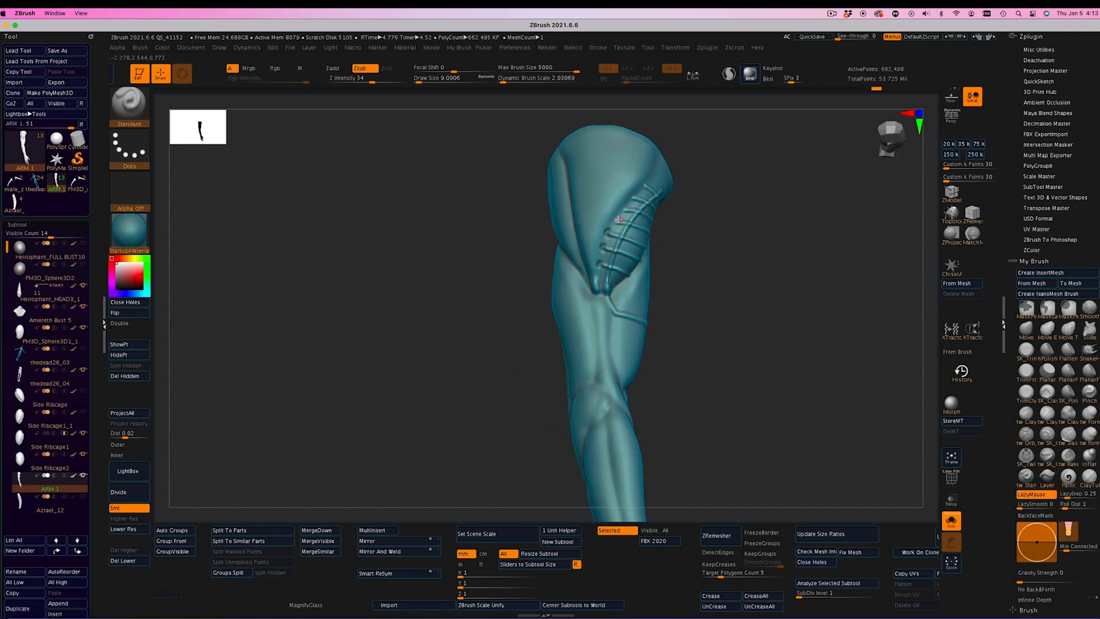
right_click_drag(647, 188, 742, 318)
key("shift")
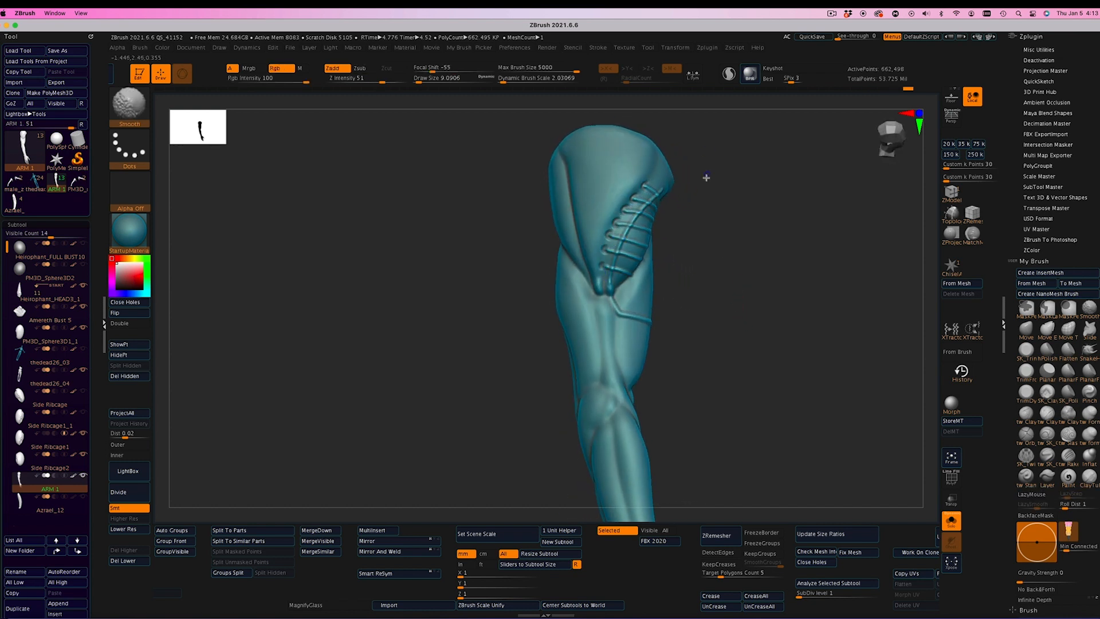
mouse_move(706, 177)
right_mouse_down()
mouse_move(754, 326)
mouse_move(798, 360)
mouse_move(766, 320)
mouse_move(770, 307)
right_mouse_up()
right_click_drag(709, 347, 369, 228)
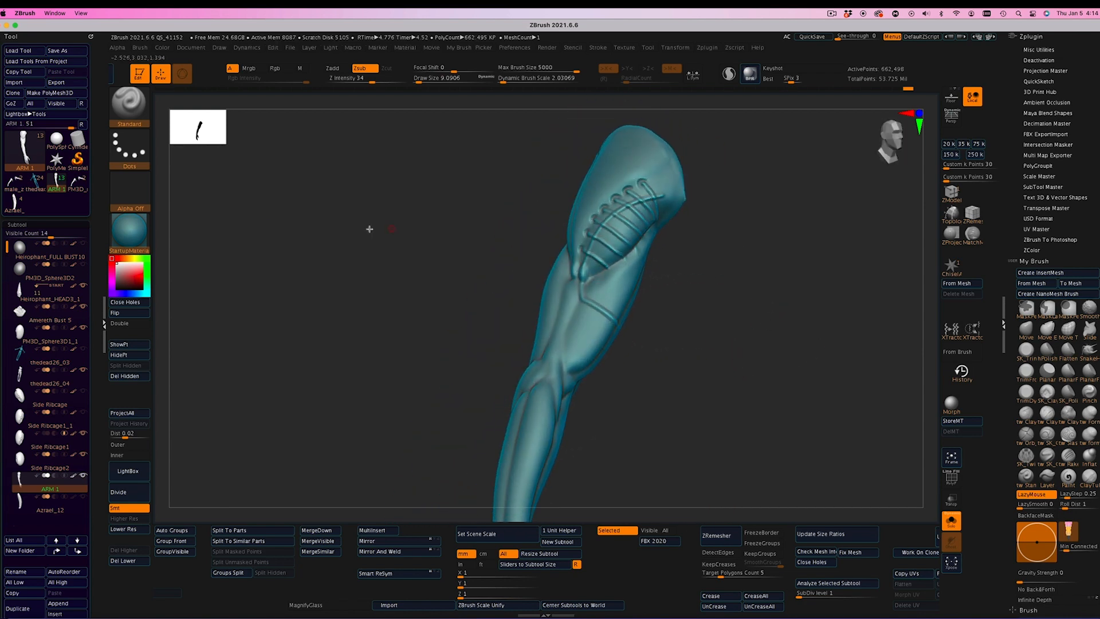
Carve around the tendons at the shoulder muscle's lower tip and sculpt a small raised ring just beneath them
left_click_drag(407, 112, 751, 302)
left_click_drag(582, 254, 587, 247)
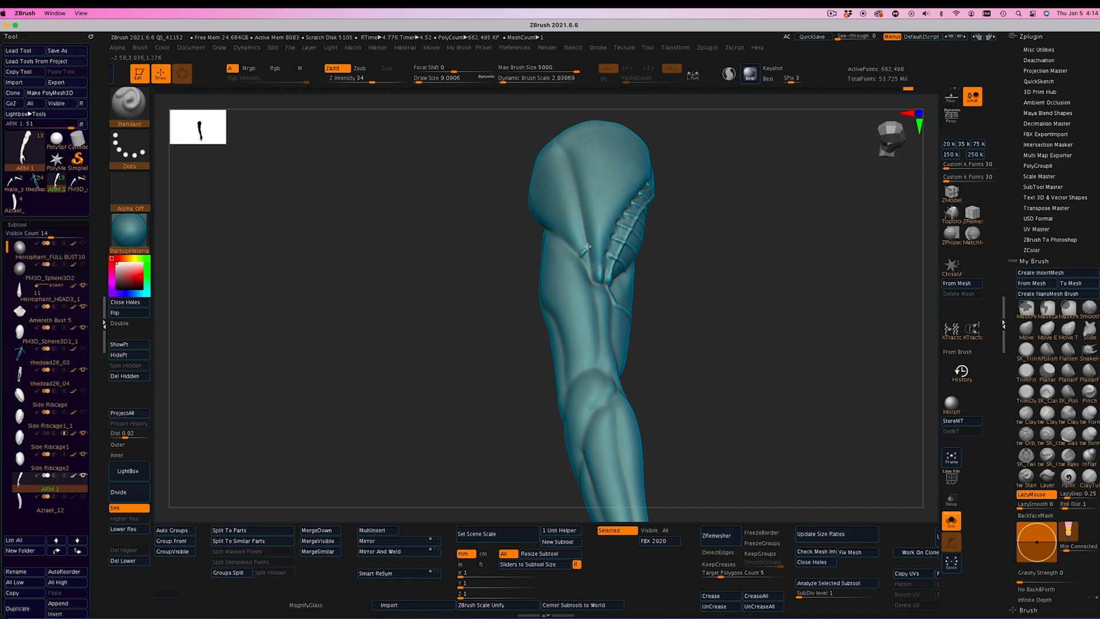
left_click_drag(574, 186, 578, 227)
left_click_drag(693, 192, 596, 174)
left_click_drag(721, 298, 630, 288)
left_click_drag(681, 328, 752, 319)
mouse_move(569, 279)
left_mouse_down()
mouse_move(579, 285)
mouse_move(568, 282)
left_mouse_up()
Try a stack of extra raised bands across the upper arm muscle, above the existing thin band, at draw size about 9.1
left_click_drag(736, 282, 710, 315)
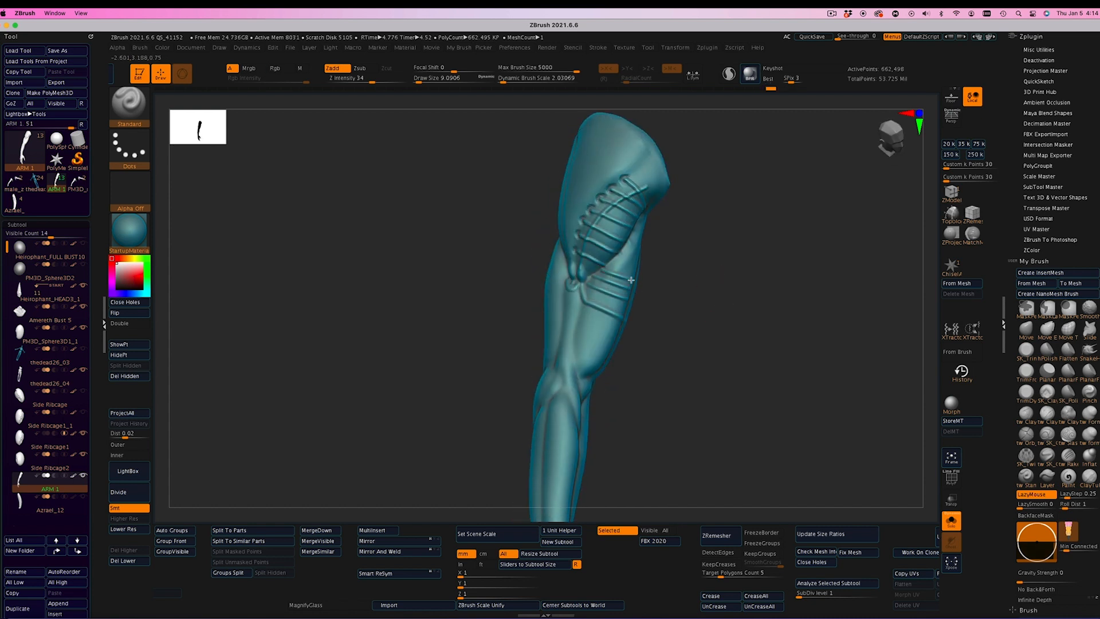
left_click_drag(676, 290, 708, 286)
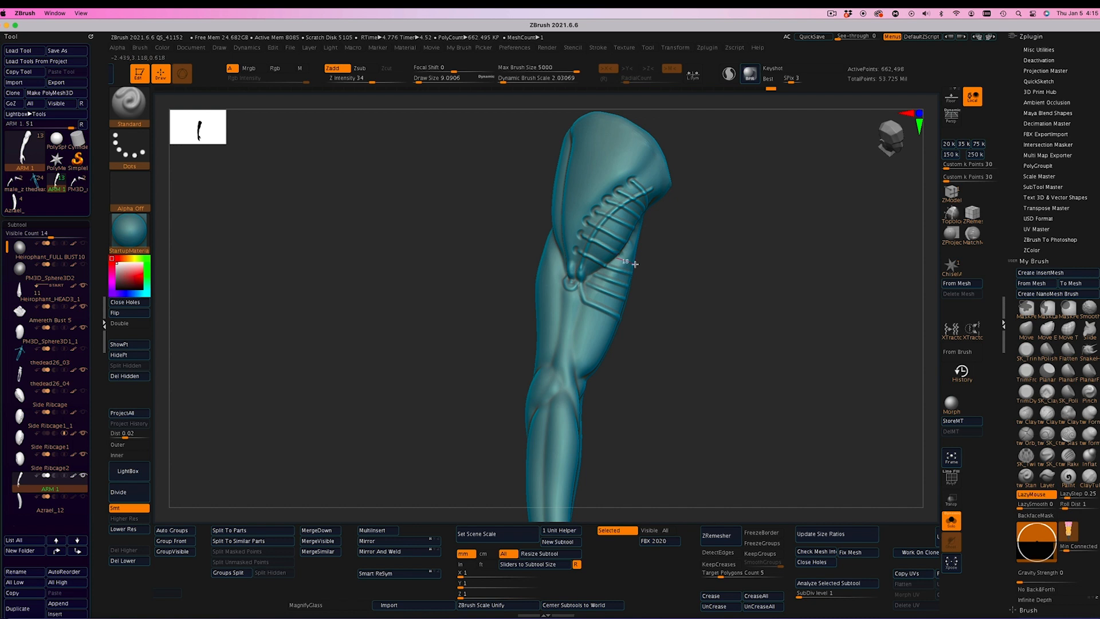
mouse_move(638, 246)
left_mouse_down()
mouse_move(720, 292)
mouse_move(619, 255)
left_mouse_up()
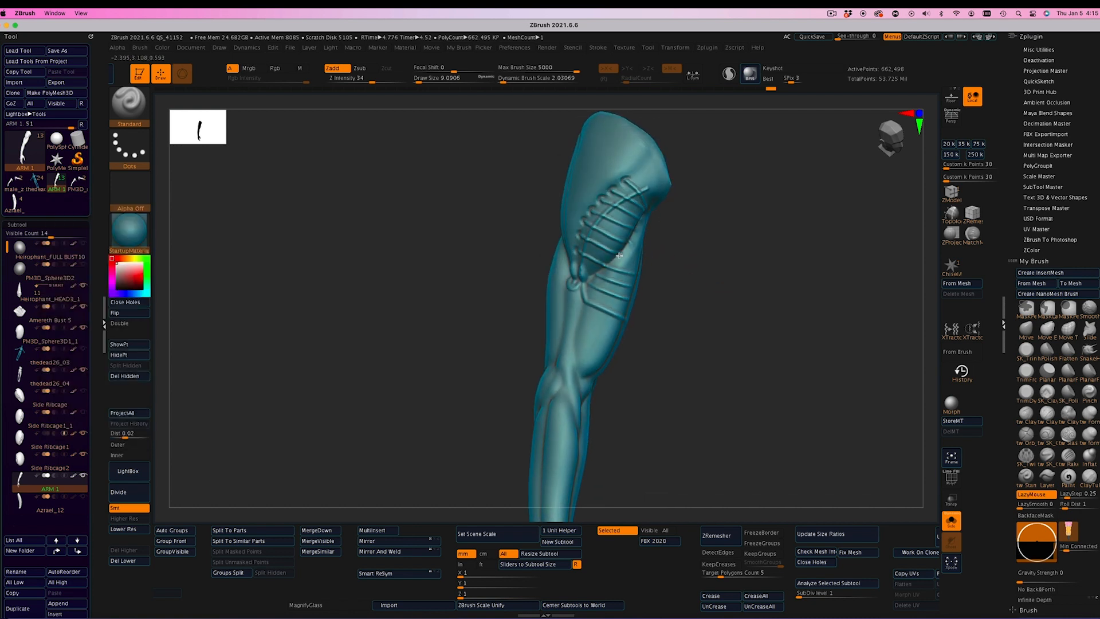
mouse_move(686, 250)
left_mouse_down()
mouse_move(644, 245)
mouse_move(707, 228)
mouse_move(628, 306)
mouse_move(710, 310)
mouse_move(637, 276)
left_mouse_up()
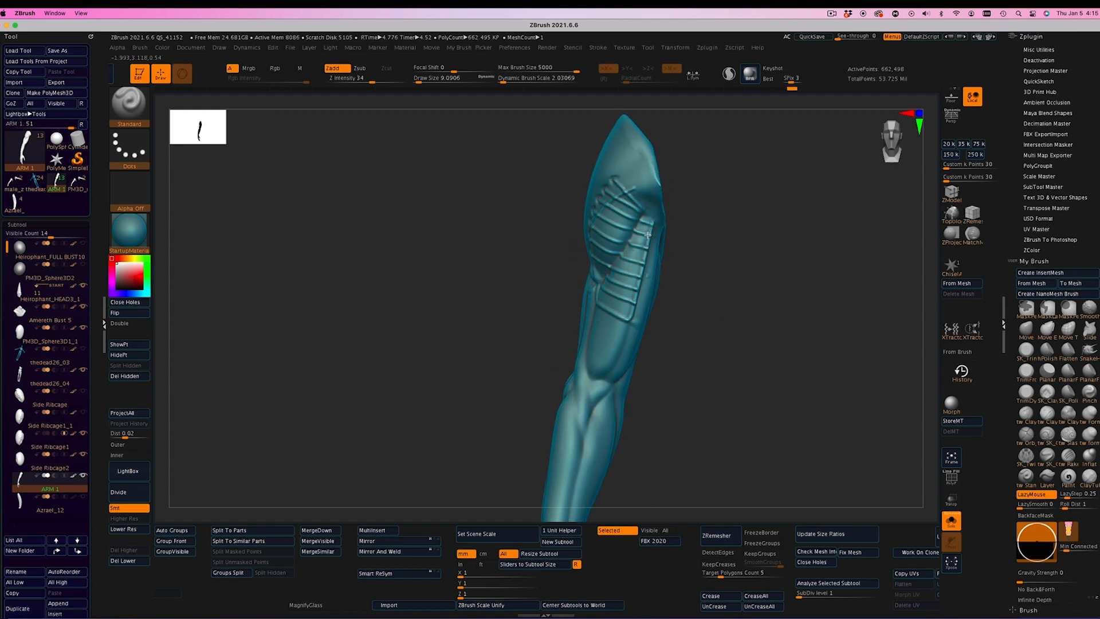
mouse_move(647, 235)
left_mouse_down()
mouse_move(719, 277)
mouse_move(648, 287)
mouse_move(639, 348)
mouse_move(758, 385)
mouse_move(741, 366)
mouse_move(756, 349)
mouse_move(798, 349)
mouse_move(792, 317)
mouse_move(827, 354)
mouse_move(805, 341)
mouse_move(811, 365)
left_mouse_up()
Compare the arm with the full creature and undo the extra bands across the upper arm muscle
left_click(950, 520)
left_click(950, 458)
key("ctrl")
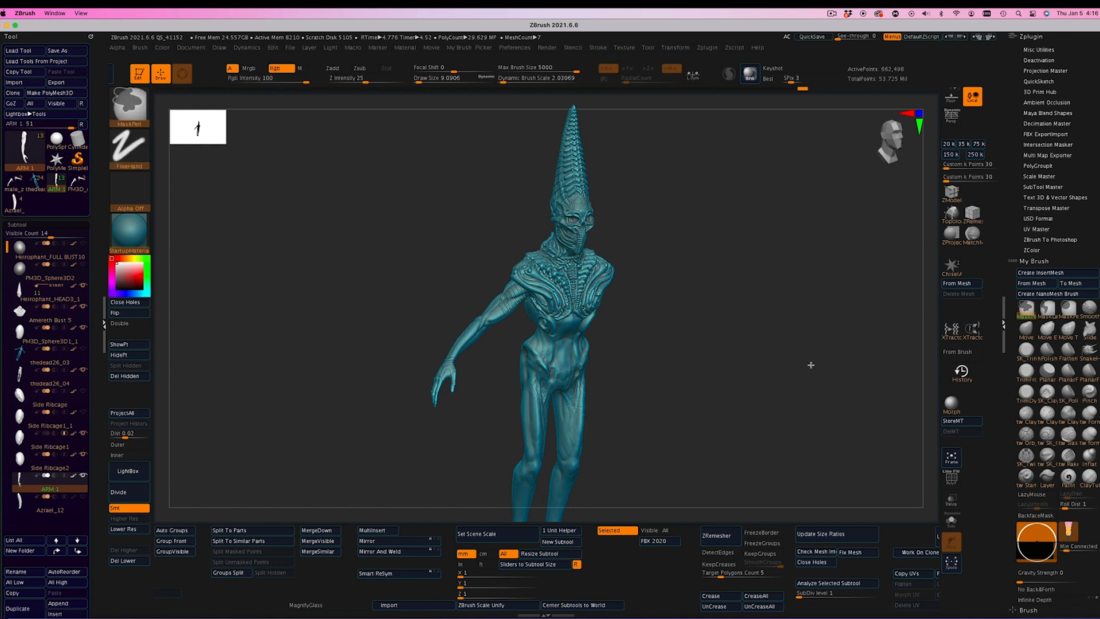
left_click(950, 458)
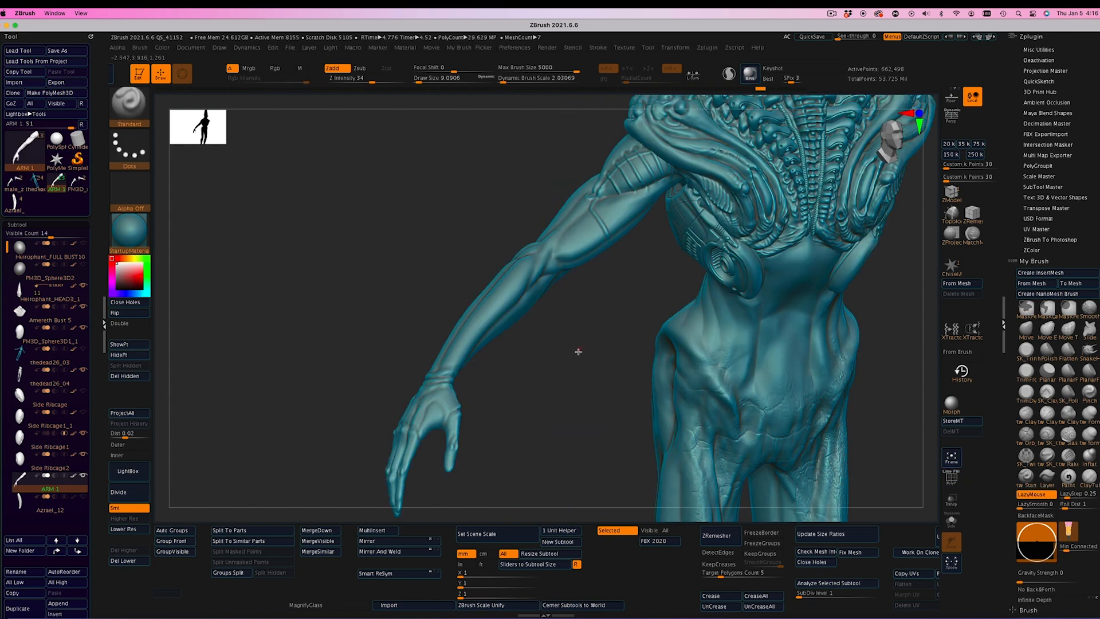
left_click_drag(577, 351, 551, 349)
left_click(950, 520)
left_click_drag(797, 353, 739, 349)
Carve lengthwise grooves into the upper arm muscle with the DamStandard brush at draw size about 28.9
key("b")
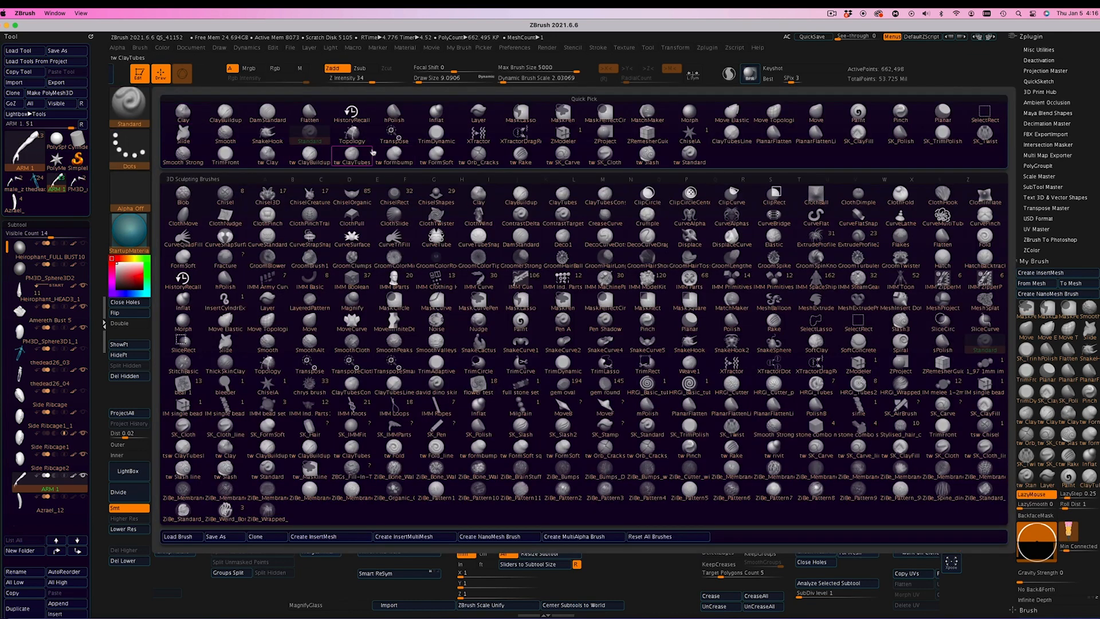
left_click(521, 236)
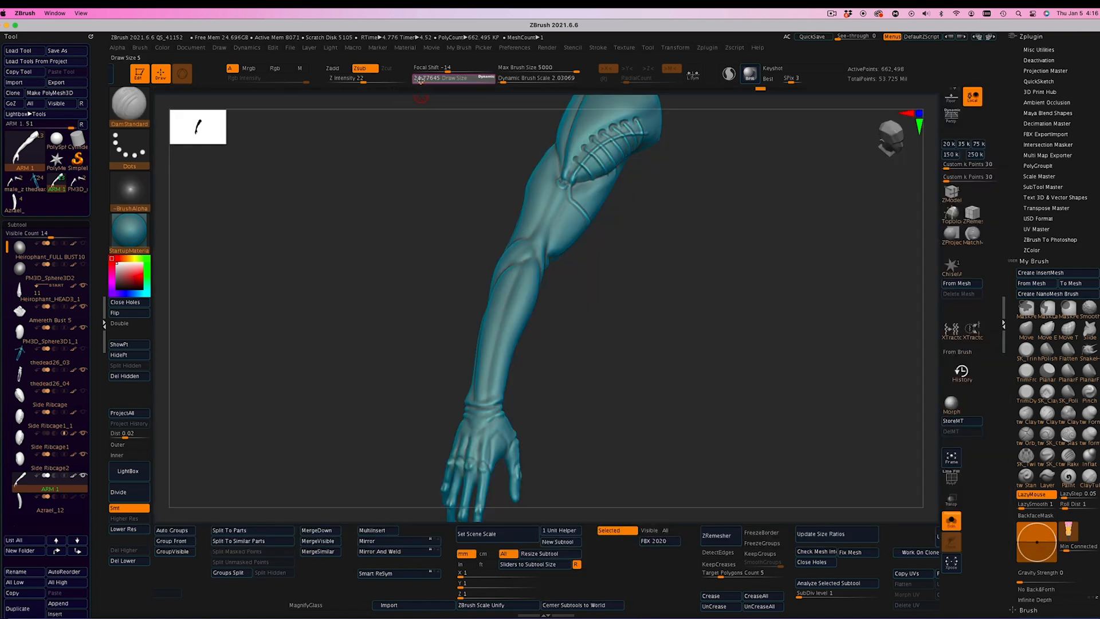
left_click_drag(420, 80, 422, 80)
left_click_drag(642, 208, 682, 240)
left_click_drag(628, 171, 605, 196)
left_click_drag(559, 240, 649, 186)
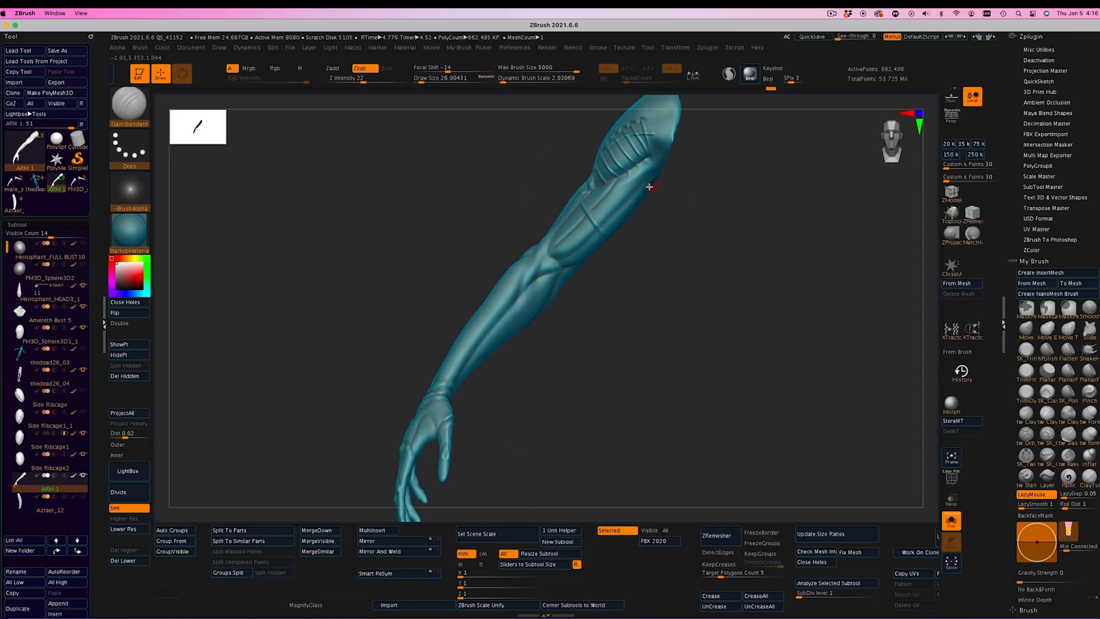
mouse_move(584, 232)
left_mouse_down()
mouse_move(719, 246)
mouse_move(578, 203)
left_mouse_up()
mouse_move(661, 263)
left_mouse_down()
mouse_move(665, 194)
mouse_move(660, 268)
left_mouse_up()
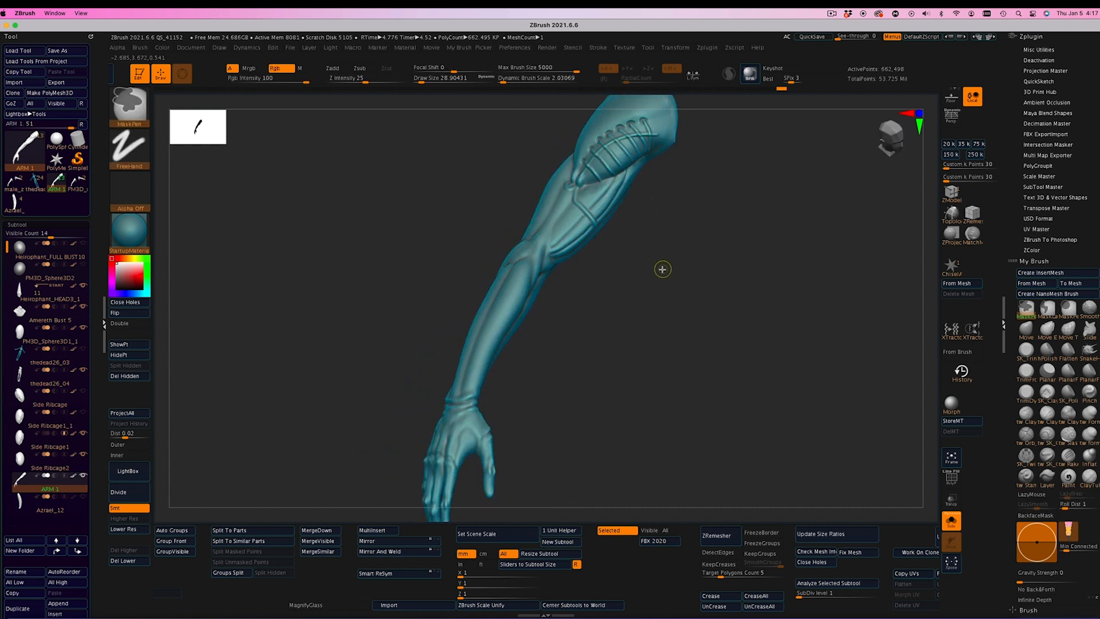
Undo the last three groove strokes on the upper arm
key("ctrl+z")
key("ctrl+z")
key("ctrl+z")
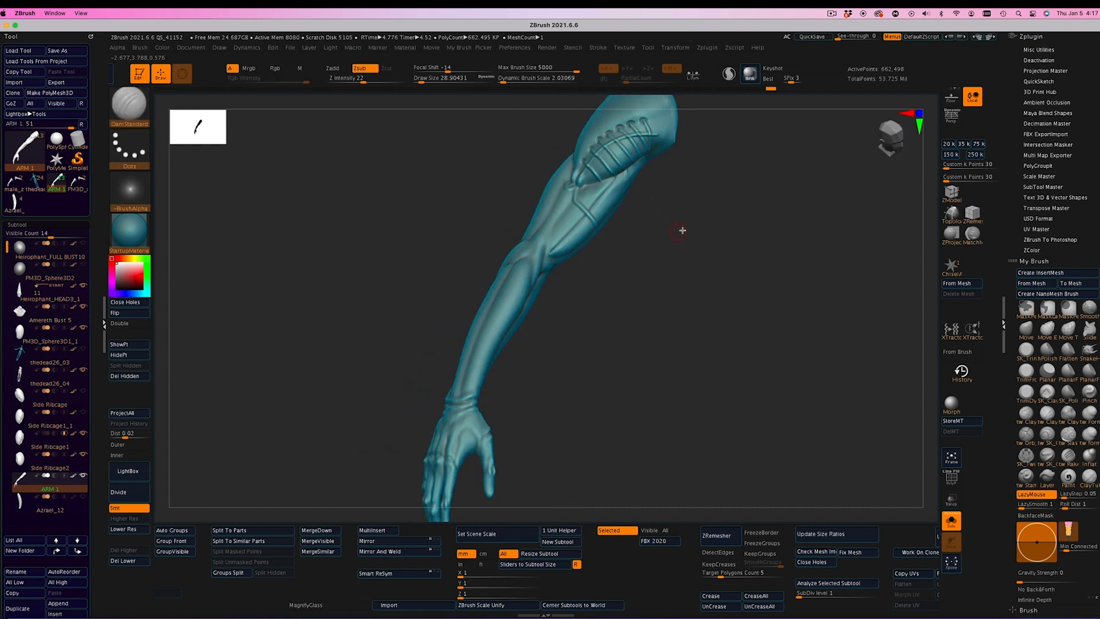
Carve parallel muscle-fibre grooves above and below the raised band, running from the shoulder down to the inner elbow
left_click_drag(681, 230, 628, 172)
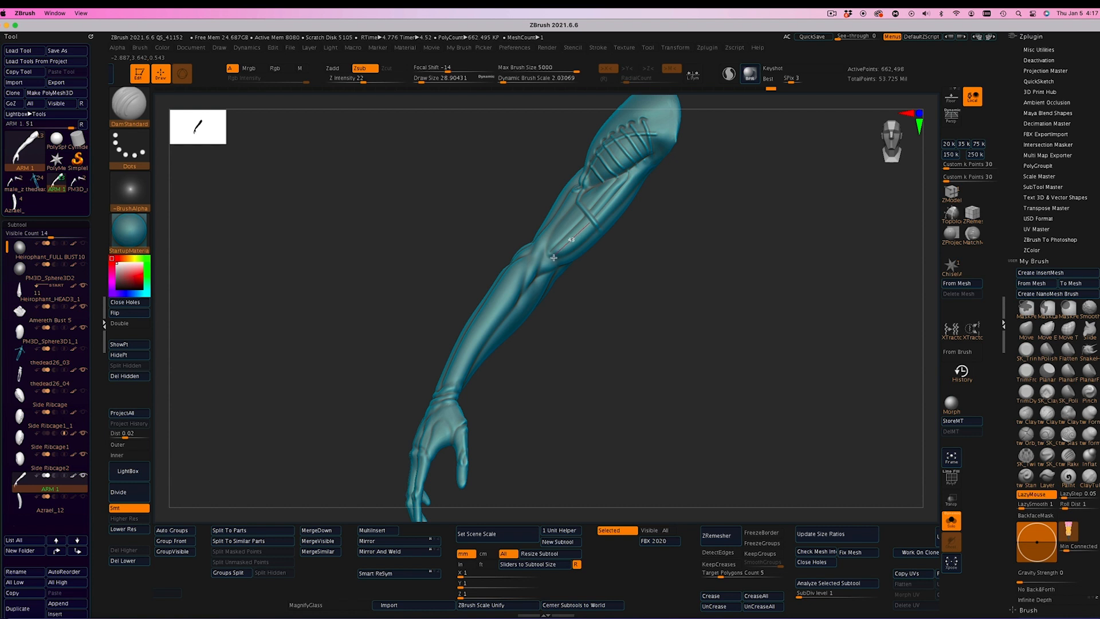
left_click_drag(695, 248, 592, 181)
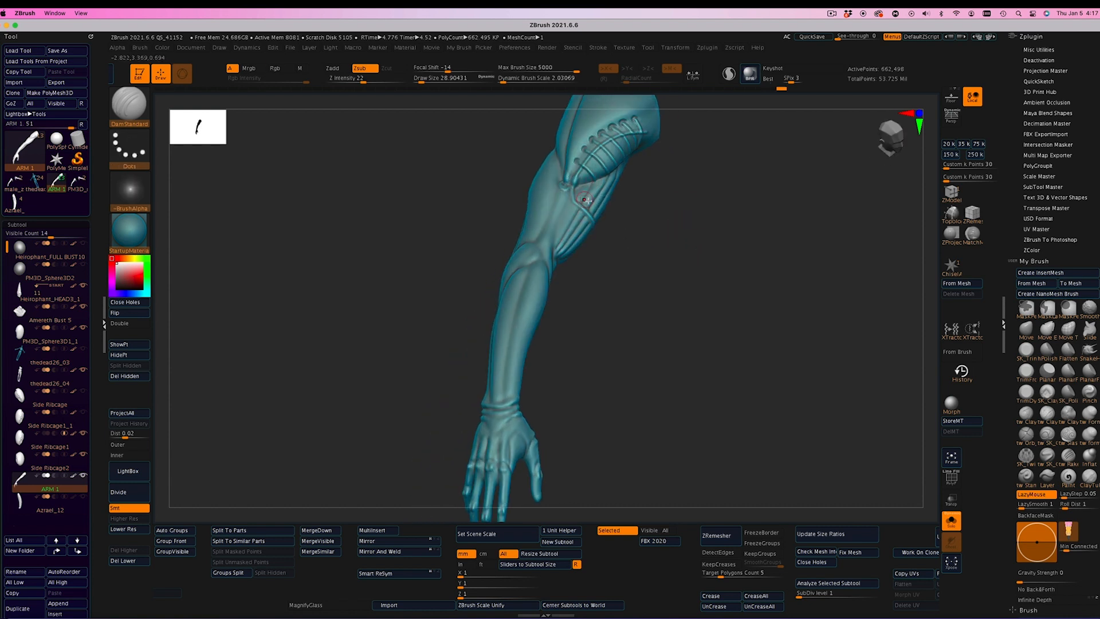
left_click_drag(567, 201, 631, 166)
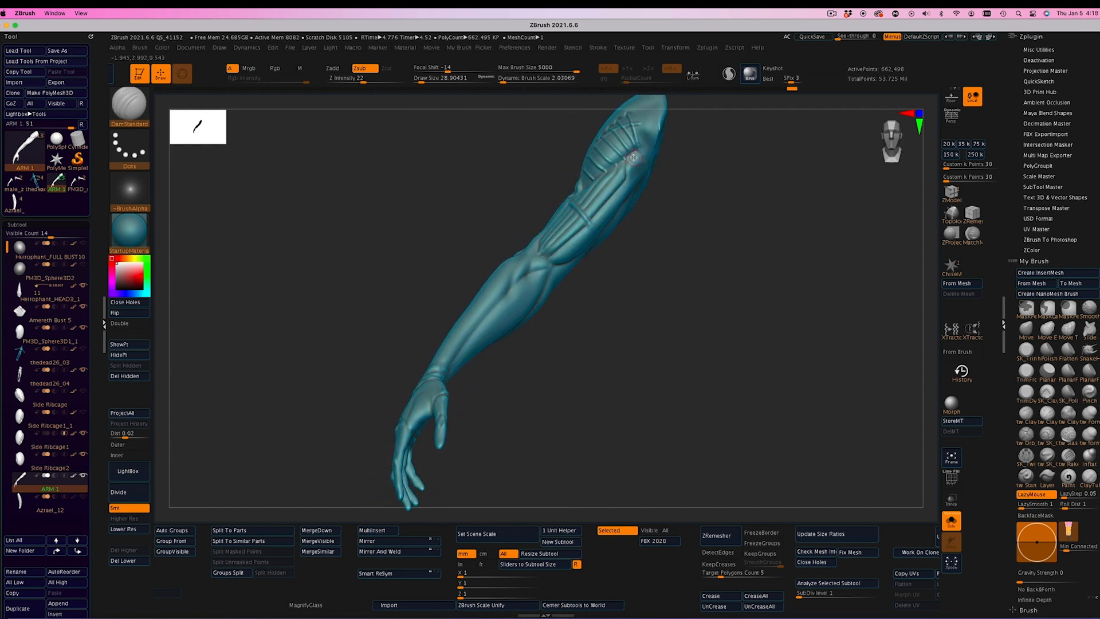
mouse_move(635, 178)
left_mouse_down()
mouse_move(674, 215)
mouse_move(582, 234)
mouse_move(633, 185)
left_mouse_up()
left_click_drag(558, 247, 729, 252)
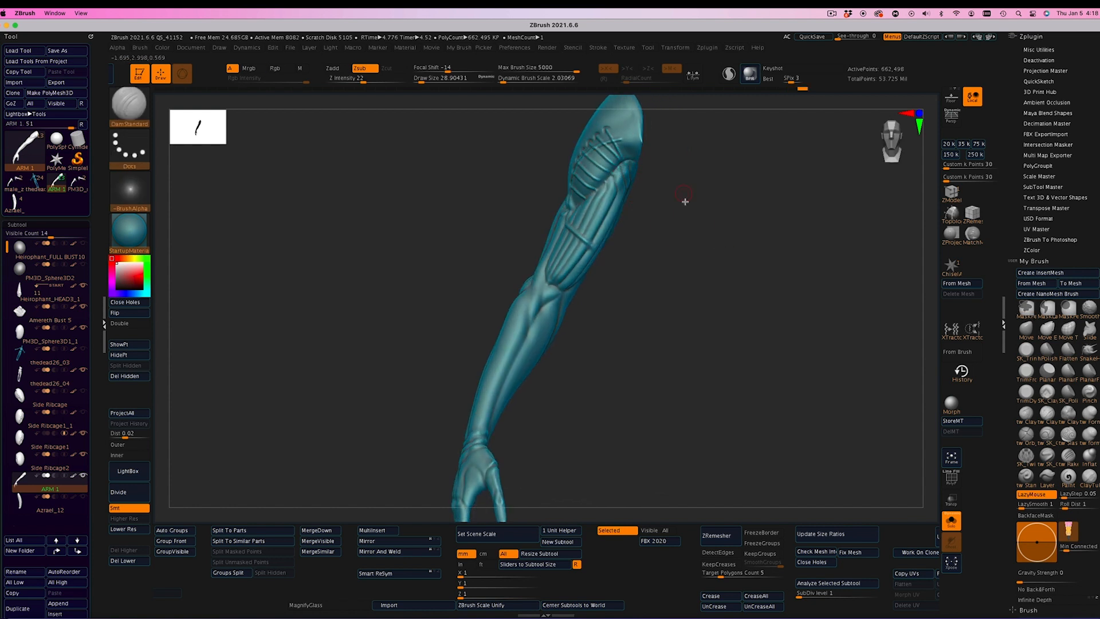
left_click_drag(684, 201, 592, 220)
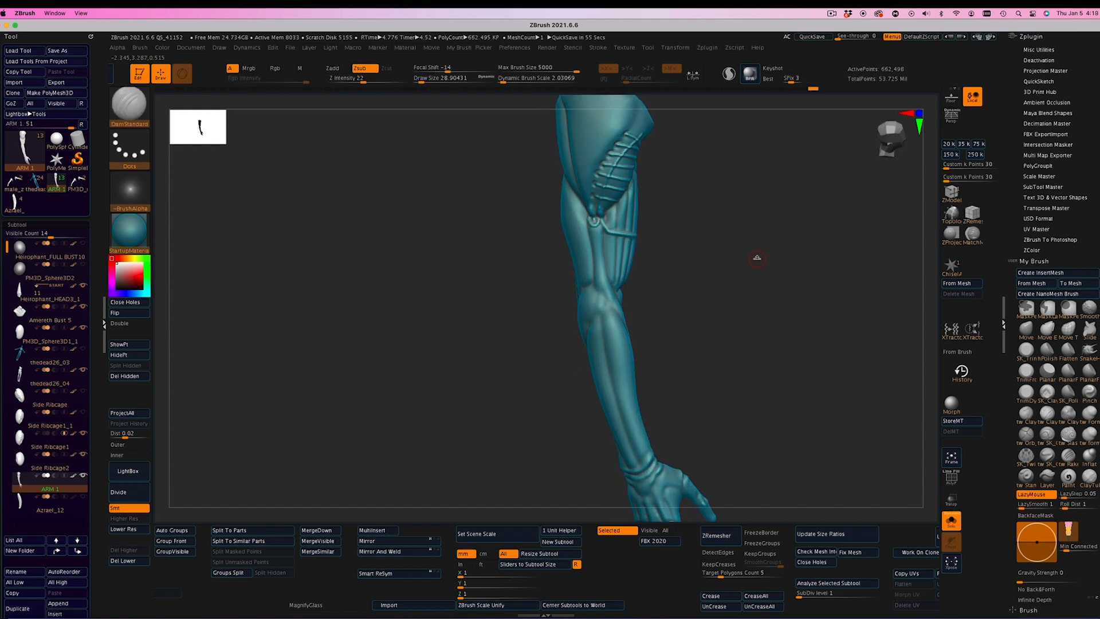
left_click_drag(756, 257, 526, 275)
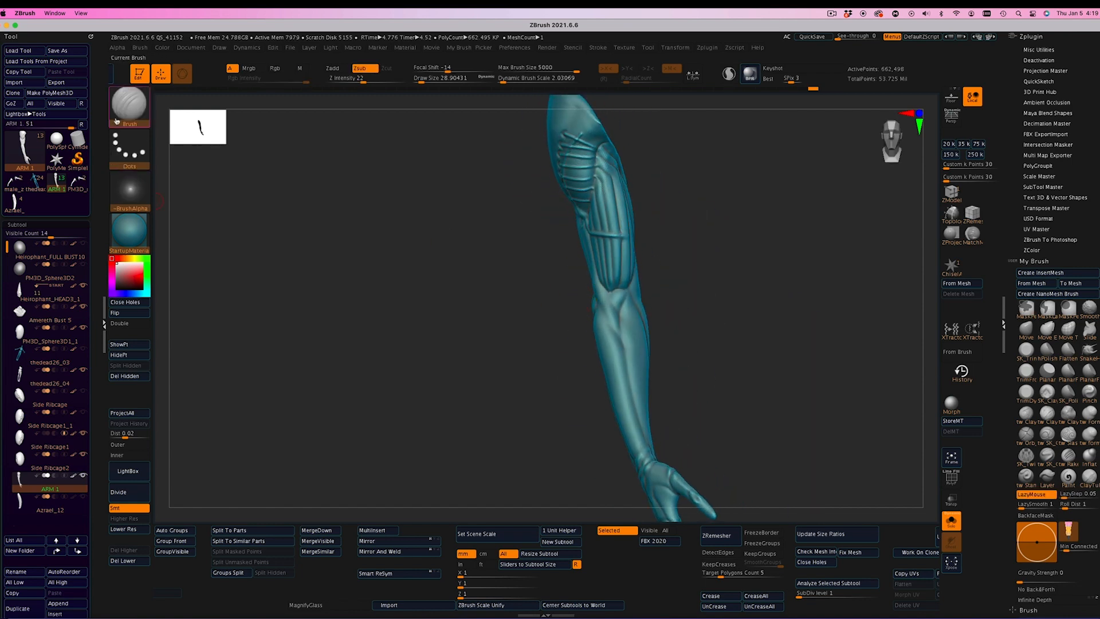
Draw short raised ridges across the rear head of the shoulder muscle with the Standard brush at draw size about 9.1
left_click_drag(310, 247, 497, 271)
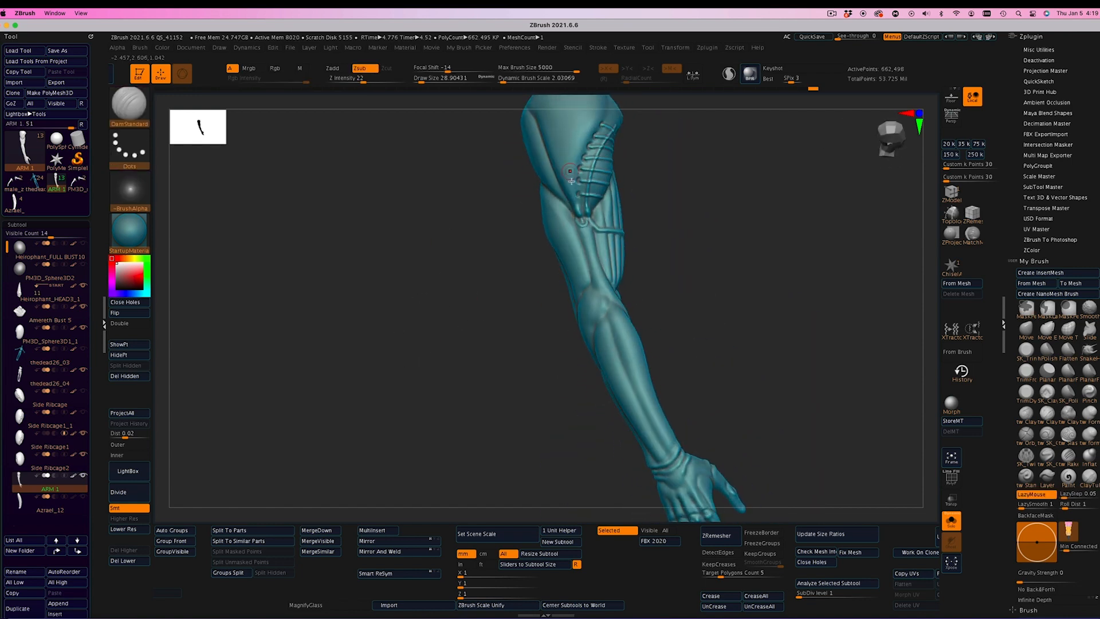
left_click(134, 116)
left_click(437, 177)
left_click_drag(437, 177, 535, 152)
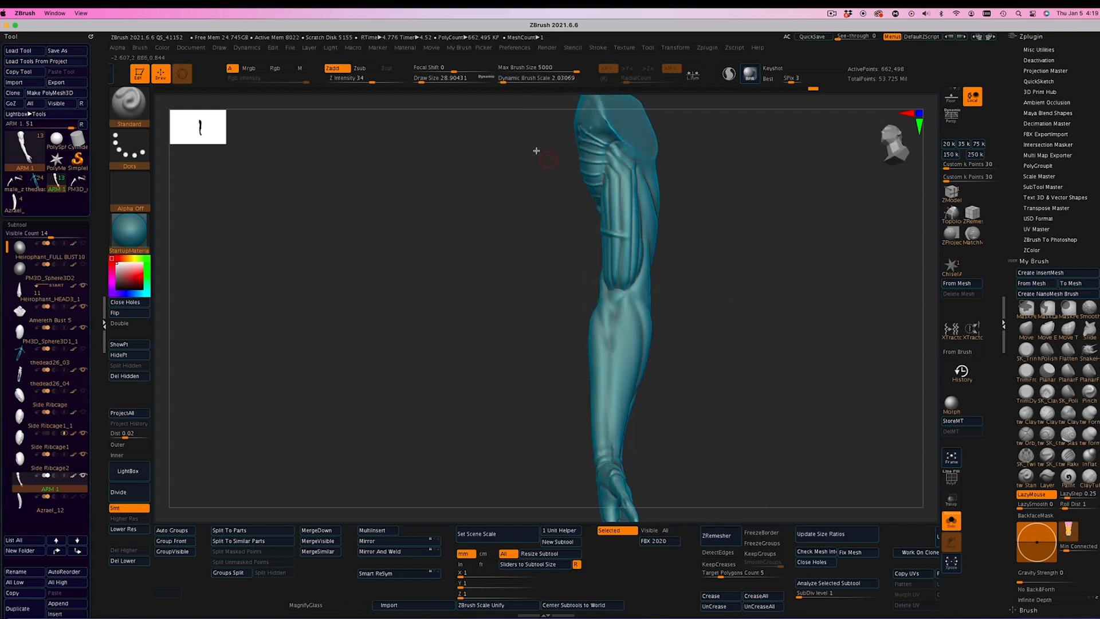
mouse_move(626, 228)
left_mouse_down()
mouse_move(754, 300)
mouse_move(775, 270)
mouse_move(754, 262)
mouse_move(741, 223)
left_mouse_up()
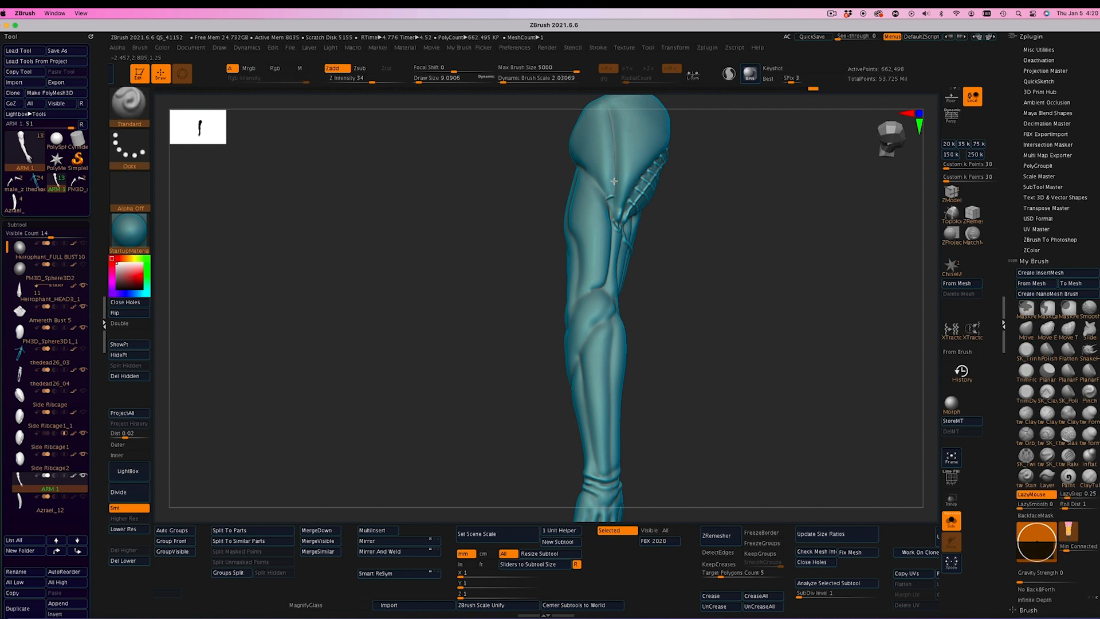
left_click_drag(456, 215, 592, 147)
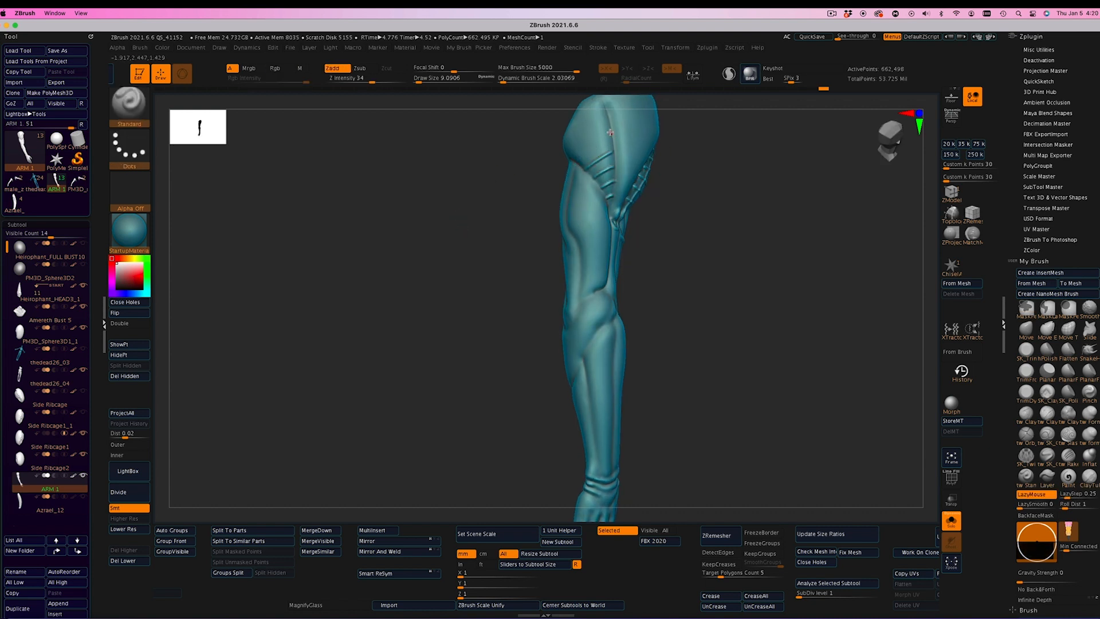
left_click_drag(607, 118, 494, 292)
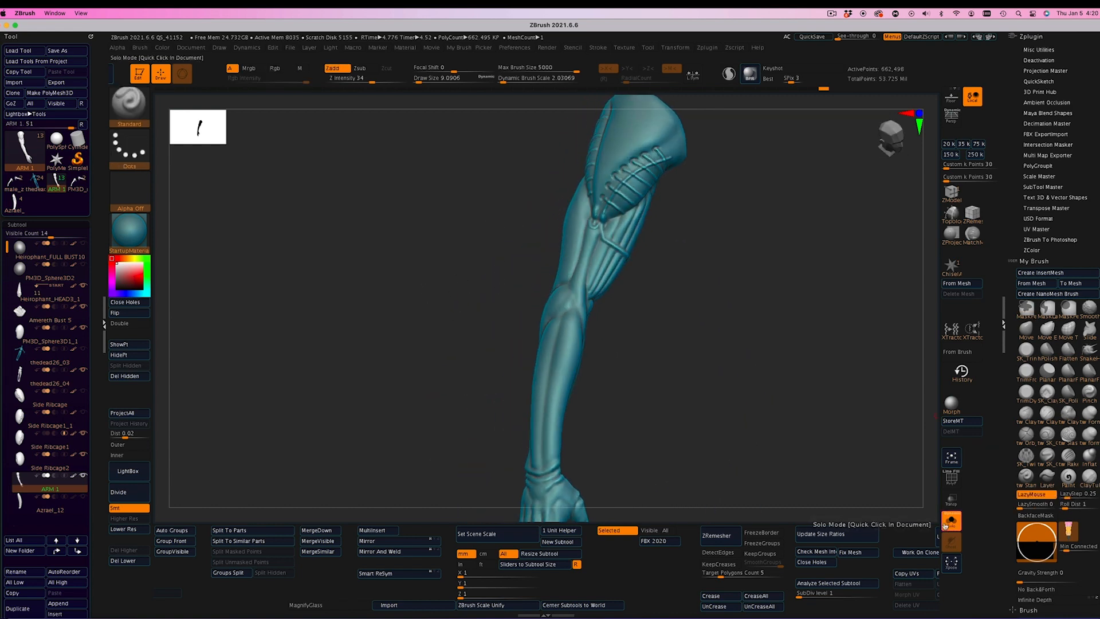
Show the full creature and examine how the detailed arm fits with the torso
left_click(951, 520)
key("f")
mouse_move(864, 441)
left_mouse_down()
mouse_move(786, 371)
mouse_move(868, 407)
mouse_move(827, 422)
mouse_move(791, 362)
mouse_move(790, 373)
mouse_move(857, 410)
mouse_move(813, 392)
left_mouse_up()
key("ctrl")
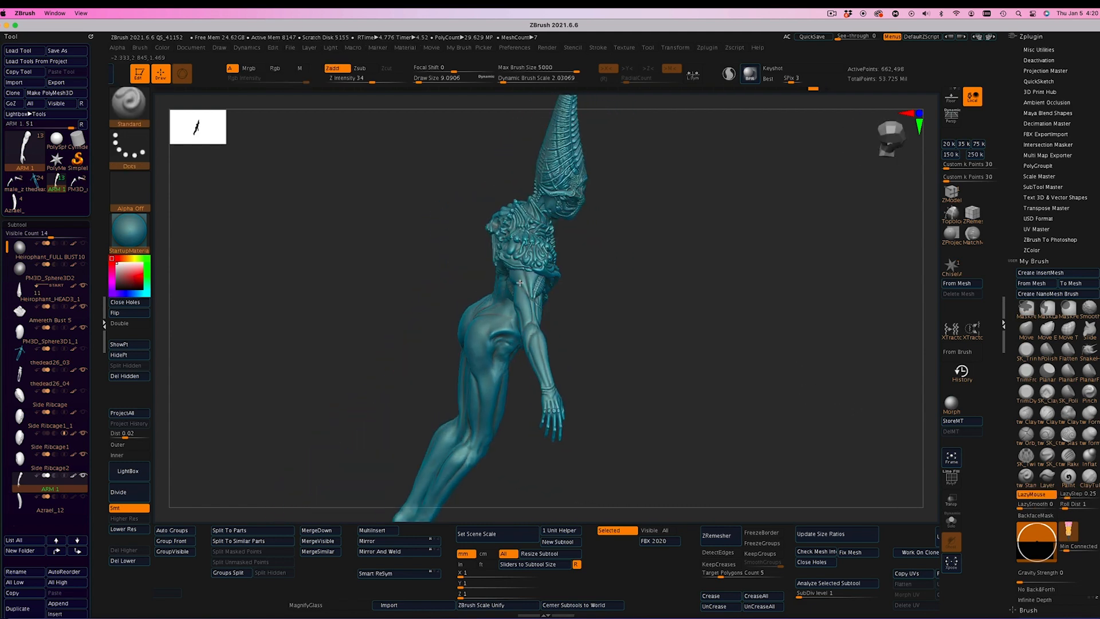
left_click(423, 84)
left_click_drag(423, 83, 426, 84)
left_click_drag(599, 287, 539, 175)
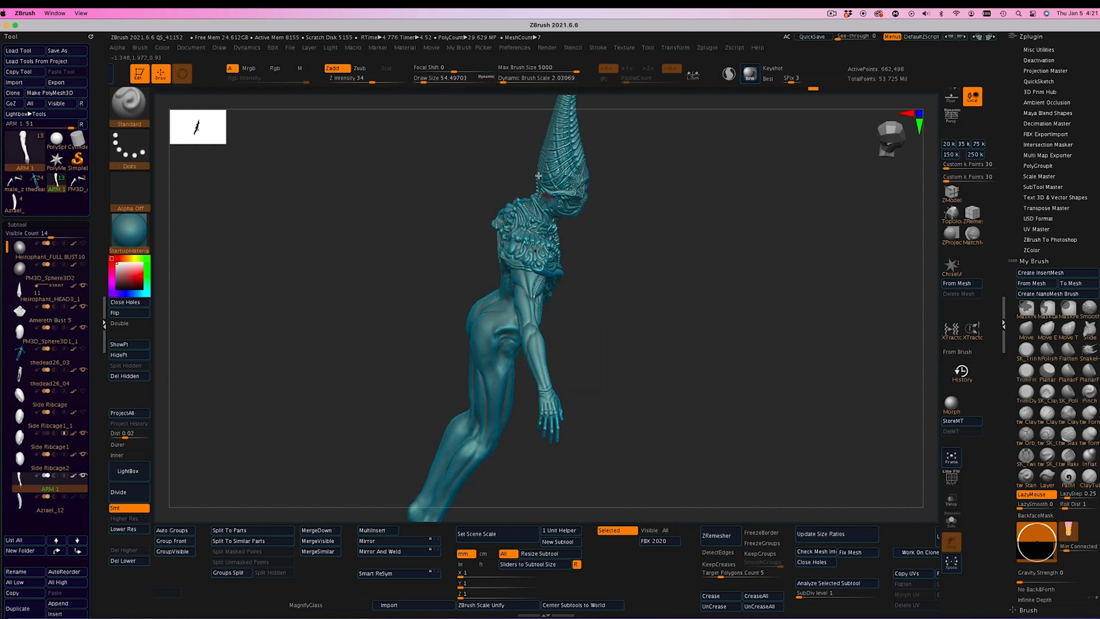
Define the muscle forms on the back of the upper arm with the Standard brush at draw size about 24.8, isolating the arm
left_click_drag(420, 81, 422, 81)
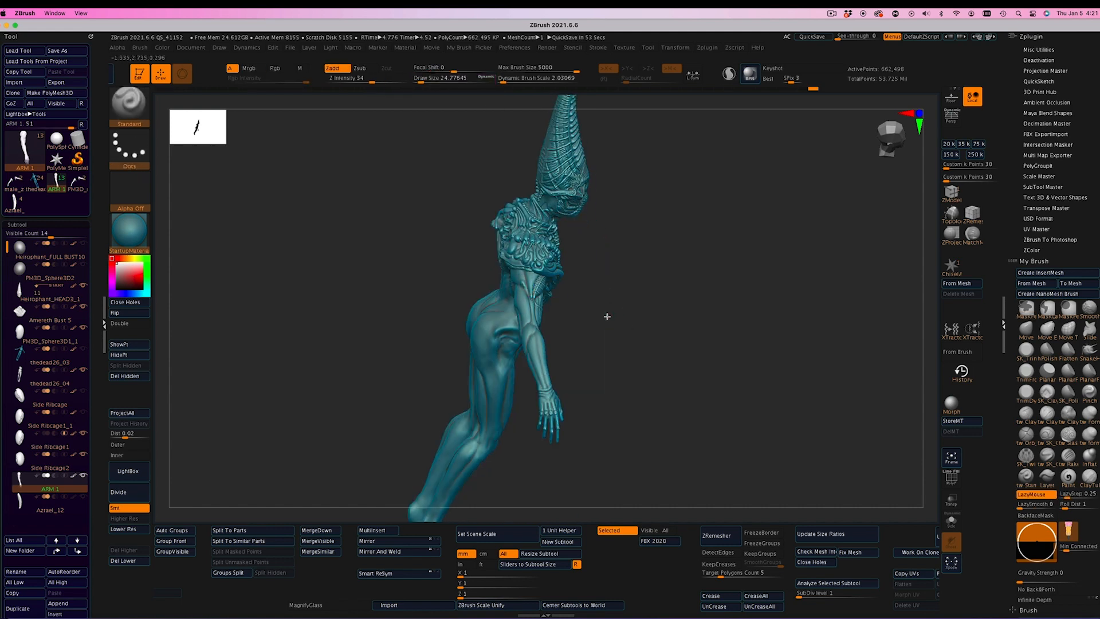
mouse_move(606, 314)
left_mouse_down()
mouse_move(634, 346)
mouse_move(589, 311)
mouse_move(687, 311)
mouse_move(652, 326)
mouse_move(604, 250)
mouse_move(653, 337)
mouse_move(636, 321)
mouse_move(622, 326)
mouse_move(766, 405)
mouse_move(607, 361)
mouse_move(865, 277)
left_mouse_up()
left_click_drag(667, 248, 422, 180)
key("Escape")
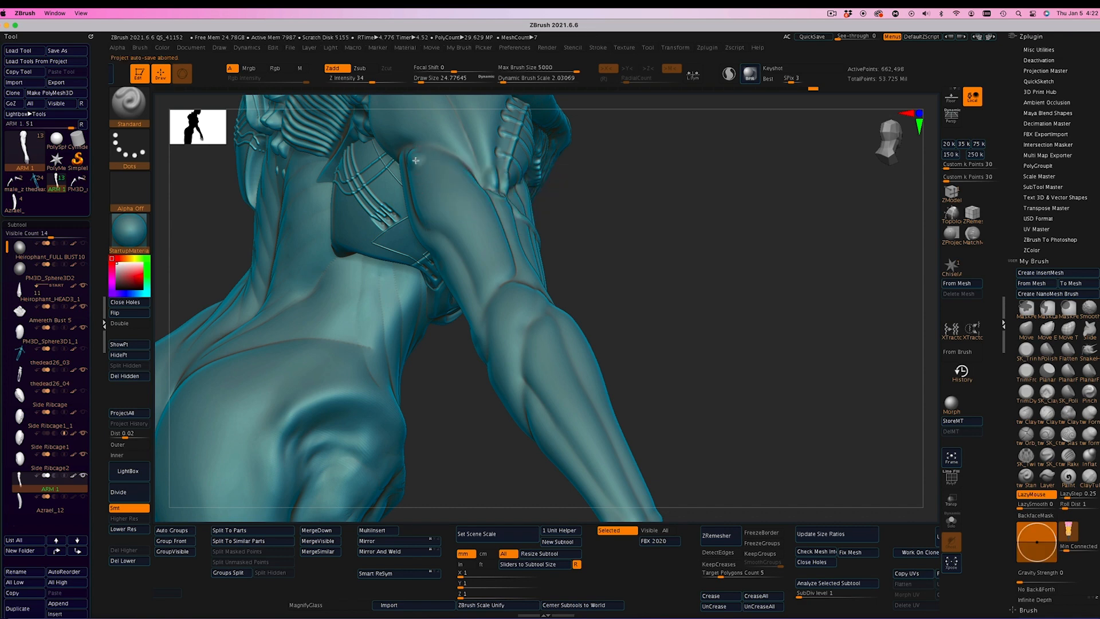
left_click(952, 521)
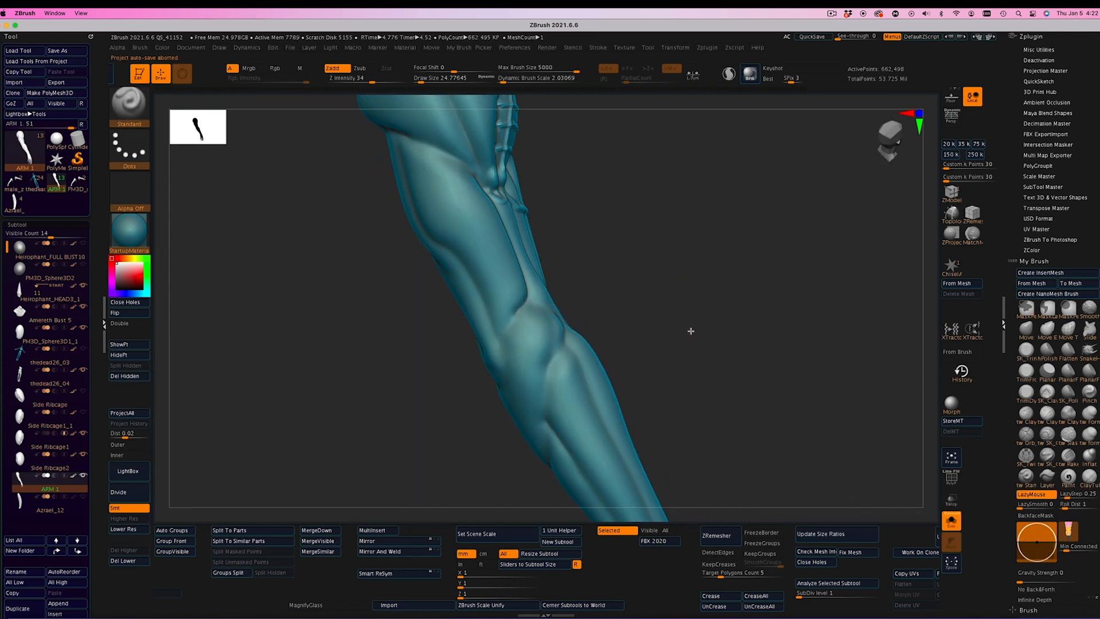
mouse_move(690, 329)
left_mouse_down()
mouse_move(634, 226)
mouse_move(504, 280)
mouse_move(426, 213)
left_mouse_up()
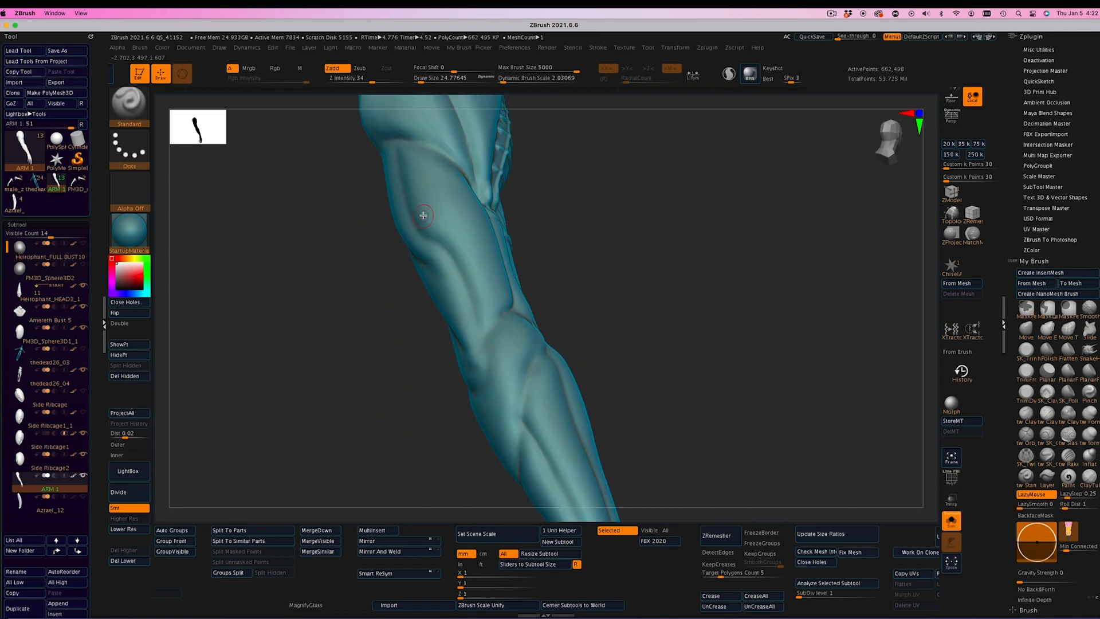
Try to insert a bone curve along the back of the upper arm with the ZiBe_Weird_Bones_curve brush
key("b")
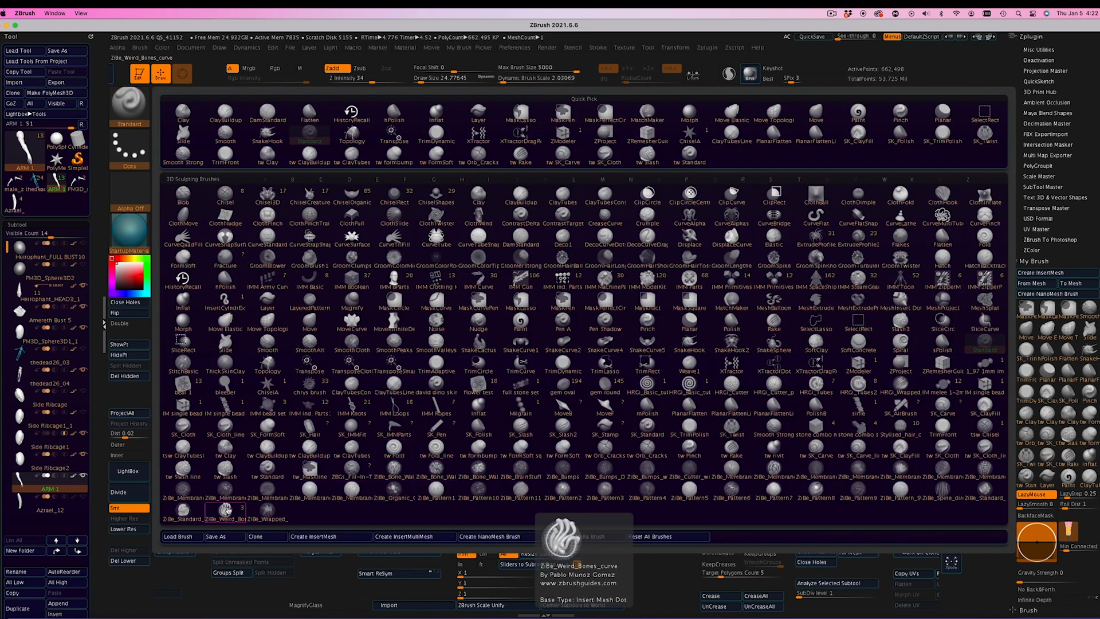
left_click(228, 508)
left_click_drag(430, 246, 500, 324)
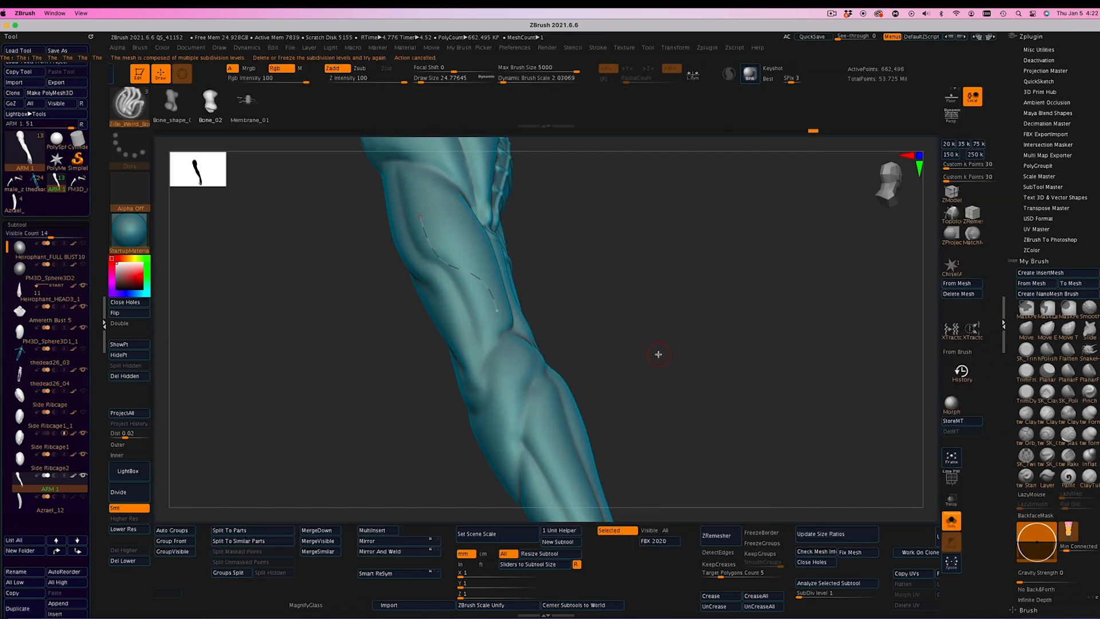
Try out the ZiBe_Standard and ZiBe_Pattern11 brushes along the back of the upper arm at draw size about 24.8
left_click_drag(658, 354, 640, 363, "shift")
left_click(134, 103)
left_click(182, 510)
left_click_drag(439, 226, 473, 294)
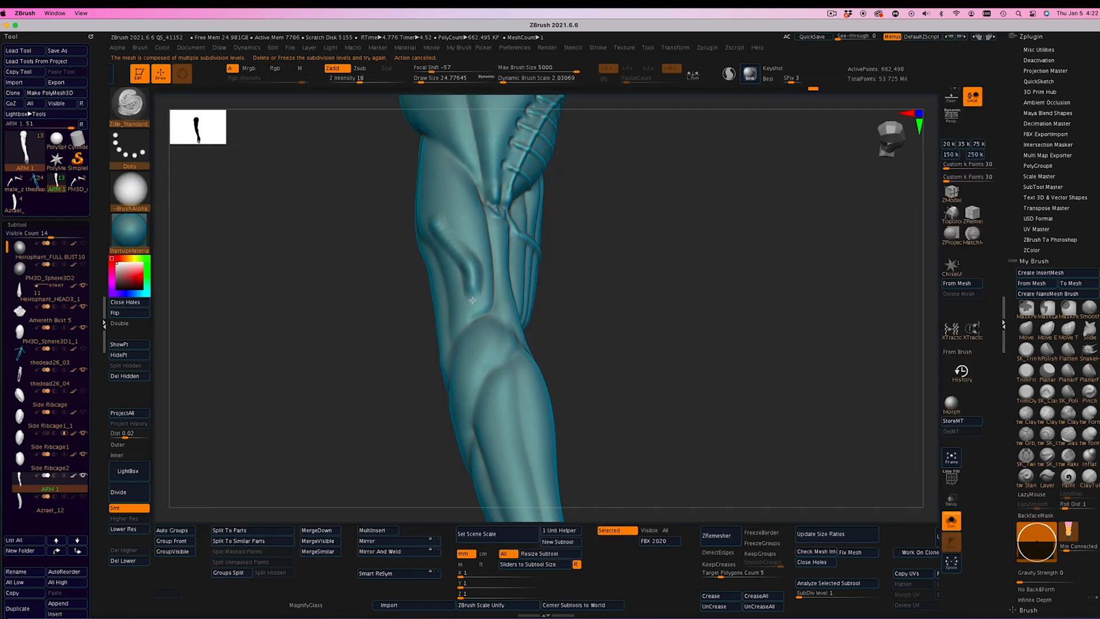
key("super+z")
left_click(130, 106)
left_click(520, 492)
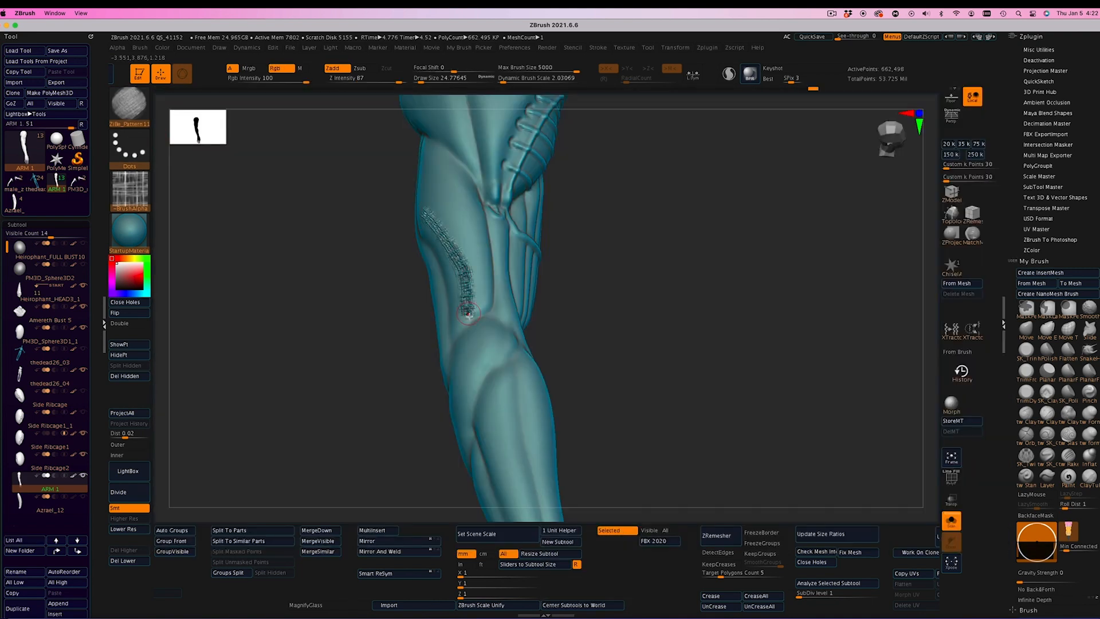
Try stroking a vertebra pattern down the back and outer side of the upper arm with the ZiBe spine brush at draw size about 54.5
left_click(131, 103)
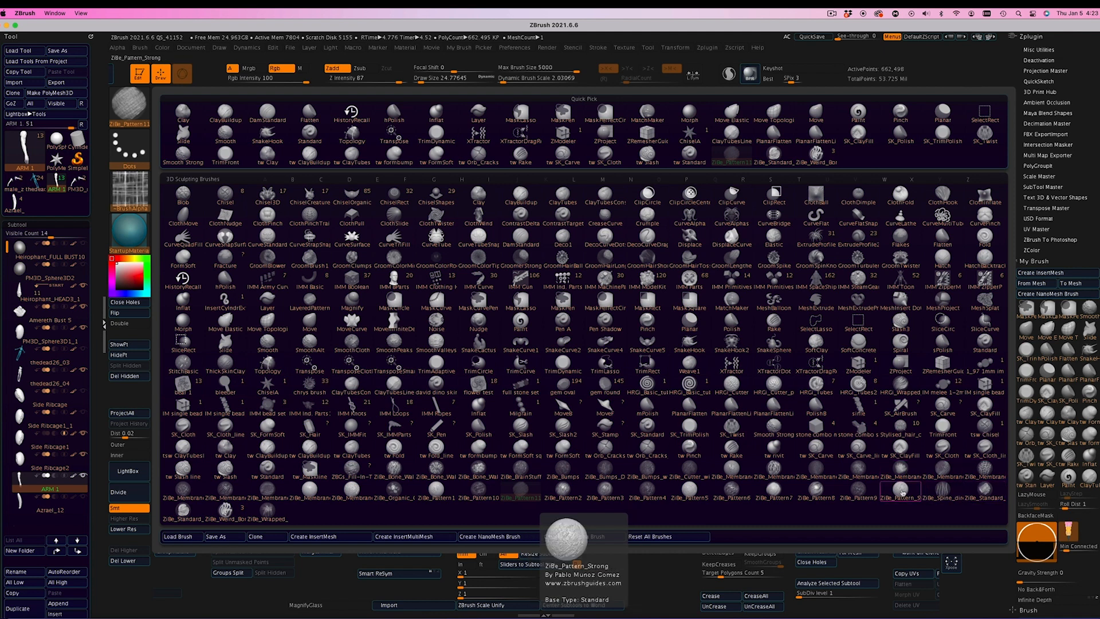
left_click(942, 489)
left_click_drag(460, 274, 462, 313)
key("super+z")
left_click(424, 80)
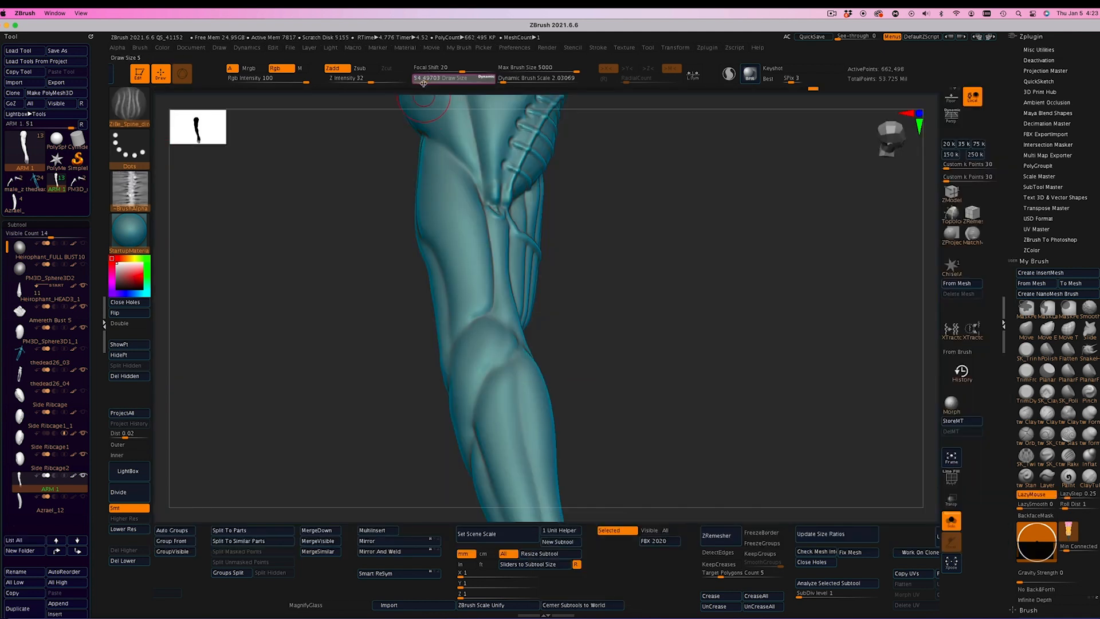
left_click_drag(428, 165, 457, 312)
left_click_drag(659, 312, 553, 306)
key("super+z")
left_click_drag(450, 228, 428, 338)
left_click_drag(661, 326, 676, 344)
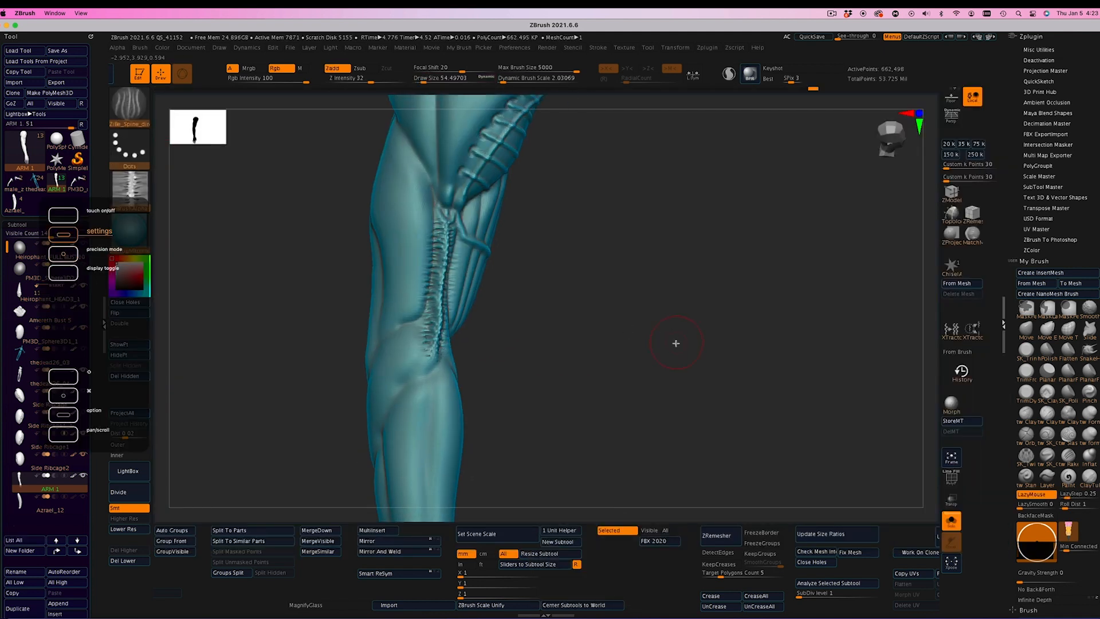
key("super+z")
Try engraving membrane scar lines into the upper arm and forearm with a ZiBe_Membrane brush
left_click(130, 107)
left_click(948, 476)
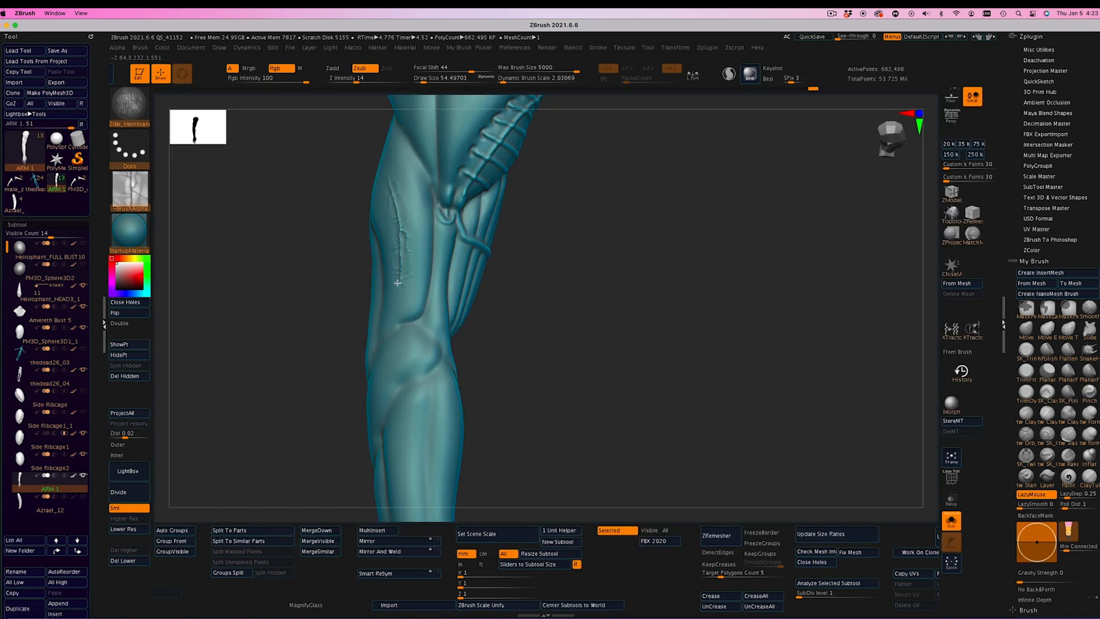
left_click_drag(641, 364, 357, 365)
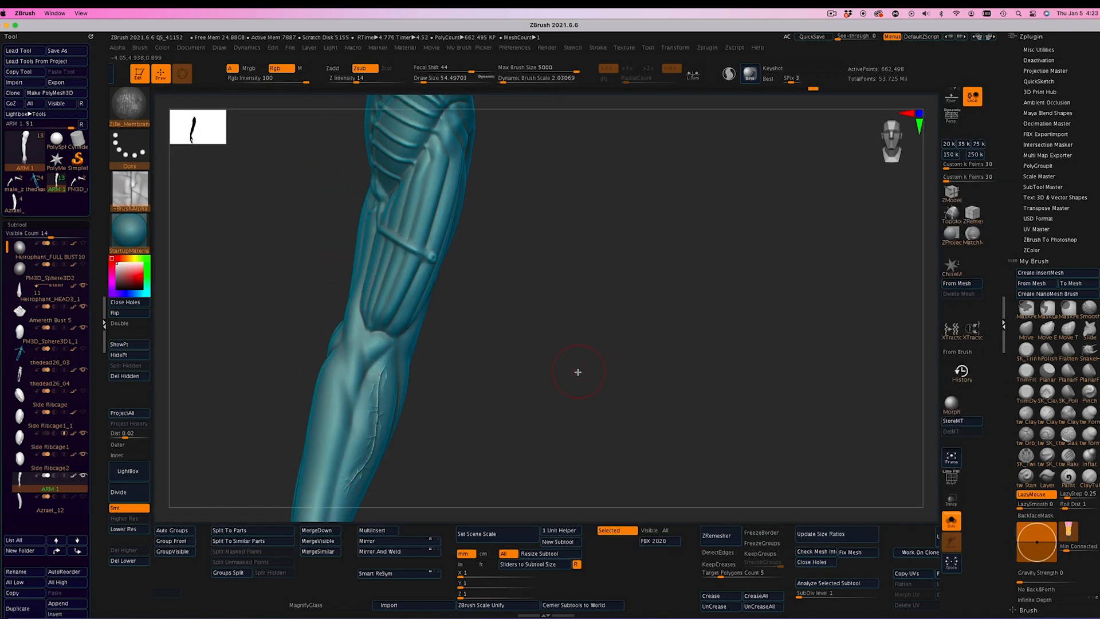
key("super+z")
Stroke a strip of ribbed bone texture down the back of the upper arm with the ZiBe bone wall brush
left_click_drag(676, 350, 549, 286)
left_click(129, 107)
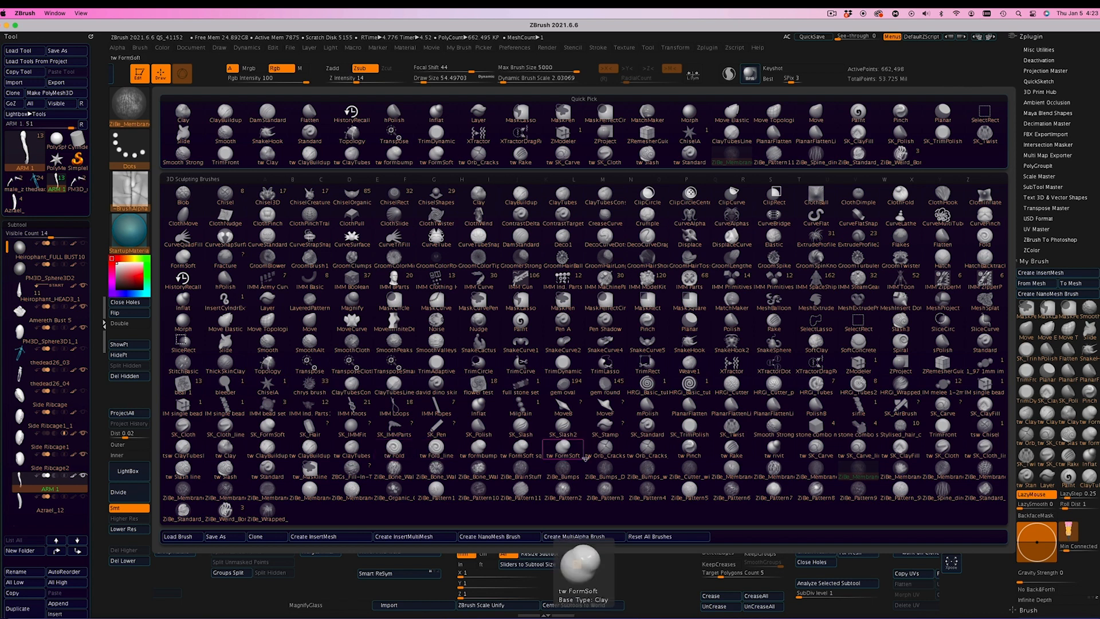
left_click(393, 471)
left_click_drag(329, 152, 365, 339)
mouse_move(613, 289)
left_mouse_down()
mouse_move(553, 285)
mouse_move(565, 305)
left_mouse_up()
key("super+z")
left_click_drag(324, 166, 368, 322)
mouse_move(553, 286)
left_mouse_down()
mouse_move(589, 270)
mouse_move(573, 297)
mouse_move(604, 248)
mouse_move(575, 293)
left_mouse_up()
Run the ribbed bone texture along the forearm from the elbow to the wrist at draw size about 60.6
left_click(951, 457)
mouse_move(824, 389)
left_mouse_down()
mouse_move(656, 336)
mouse_move(658, 304)
mouse_move(636, 352)
mouse_move(564, 305)
left_mouse_up()
left_click(426, 80)
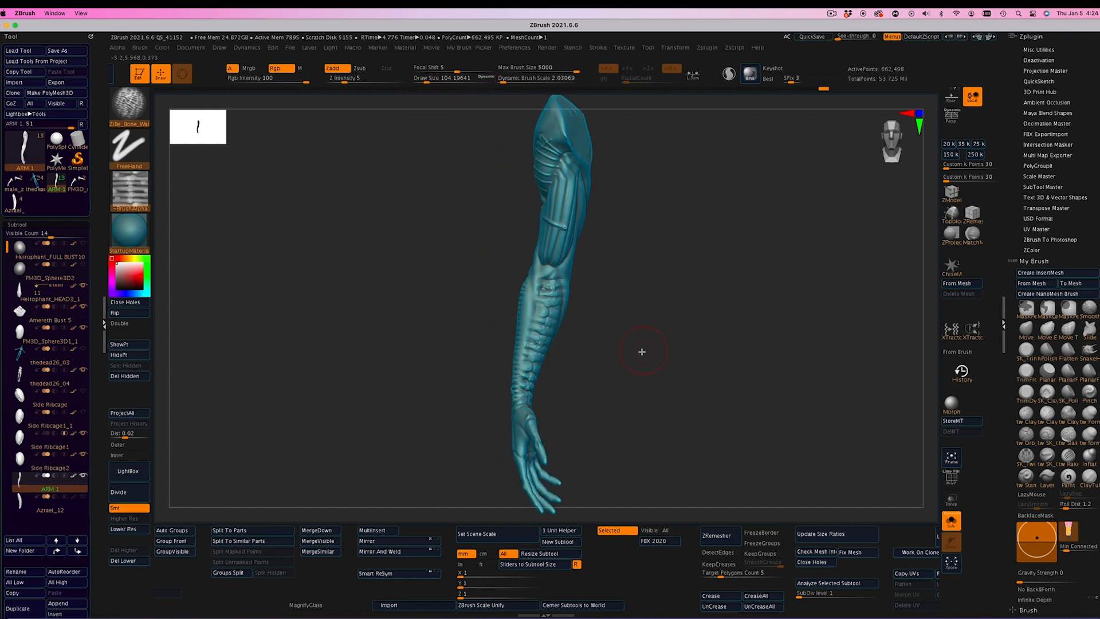
left_click_drag(642, 352, 651, 389)
left_click(424, 79)
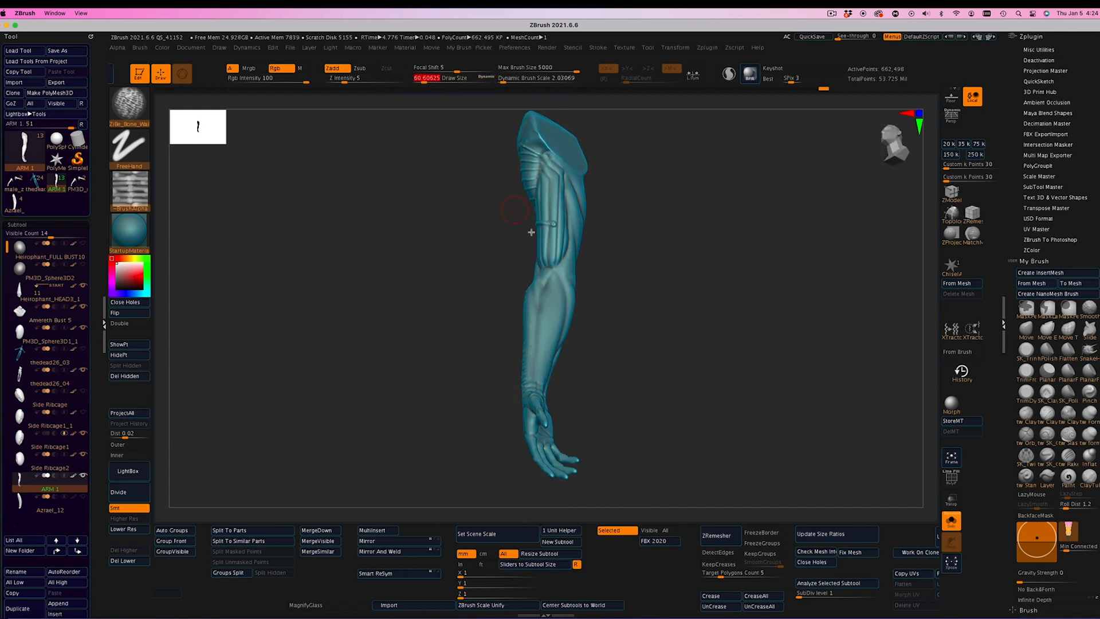
left_click_drag(647, 327, 563, 303)
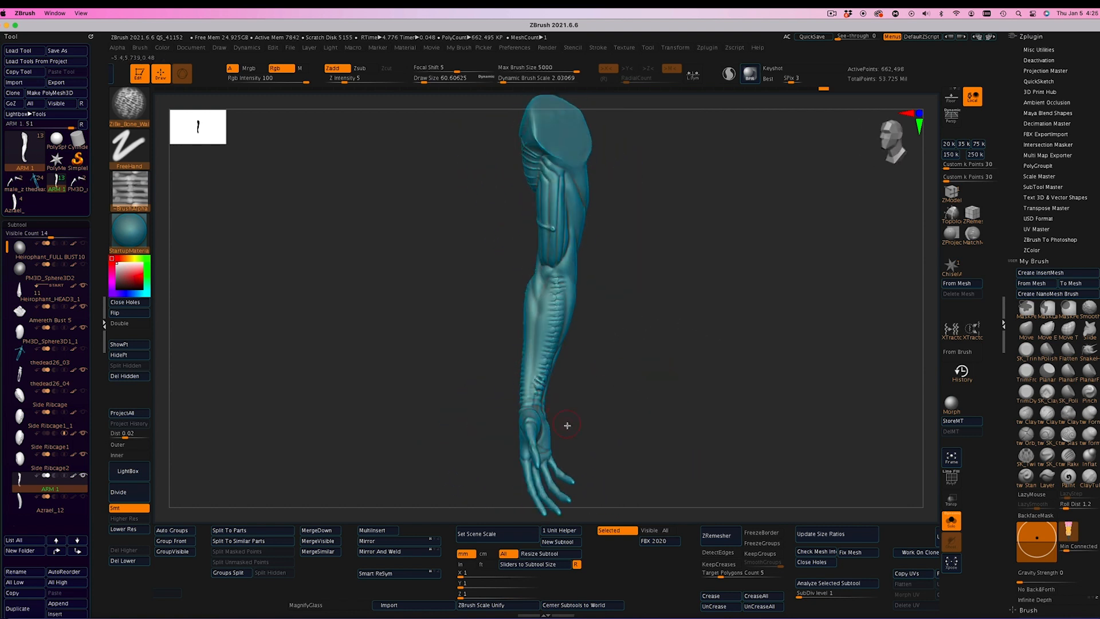
mouse_move(672, 354)
left_mouse_down()
mouse_move(680, 385)
mouse_move(699, 327)
mouse_move(653, 358)
mouse_move(511, 392)
mouse_move(505, 361)
mouse_move(653, 355)
mouse_move(660, 339)
mouse_move(631, 353)
mouse_move(571, 327)
mouse_move(655, 315)
mouse_move(630, 321)
left_mouse_up()
Try raised ribs beside the ribbed strip on the upper arm with the Standard brush at draw sizes about 6.9 and 17.5
key("b")
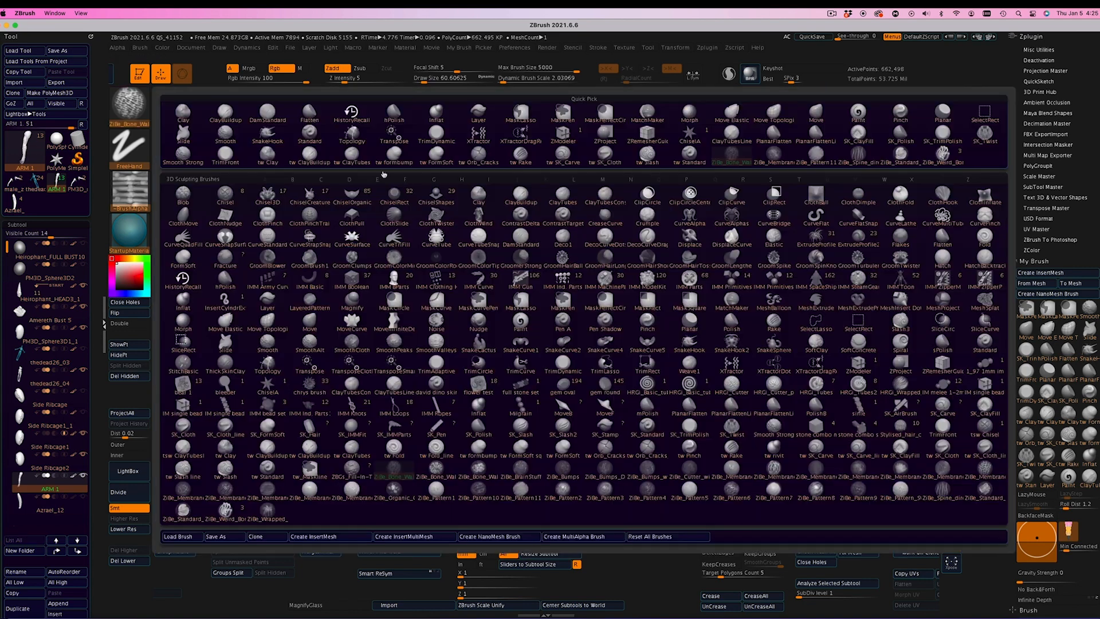
left_click(311, 139)
left_click(421, 80)
left_click_drag(474, 254, 562, 209)
mouse_move(645, 263)
left_mouse_down("alt")
mouse_move(714, 364)
mouse_move(535, 297)
left_mouse_up("alt")
left_click_drag(418, 81, 421, 80)
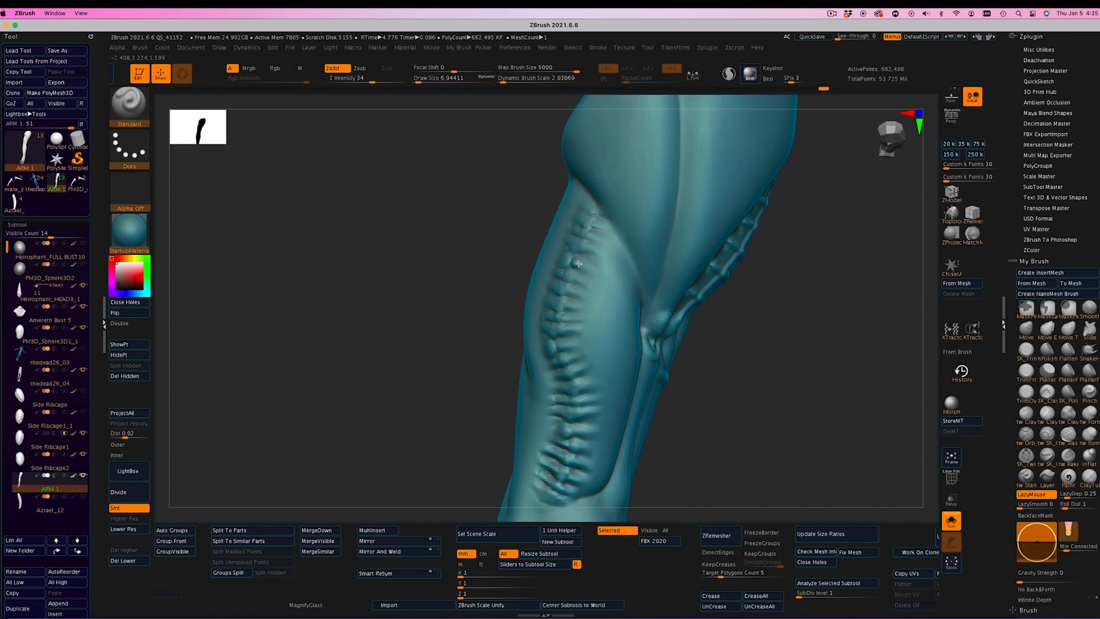
key("ctrl+z")
left_click(420, 81)
left_click(365, 82)
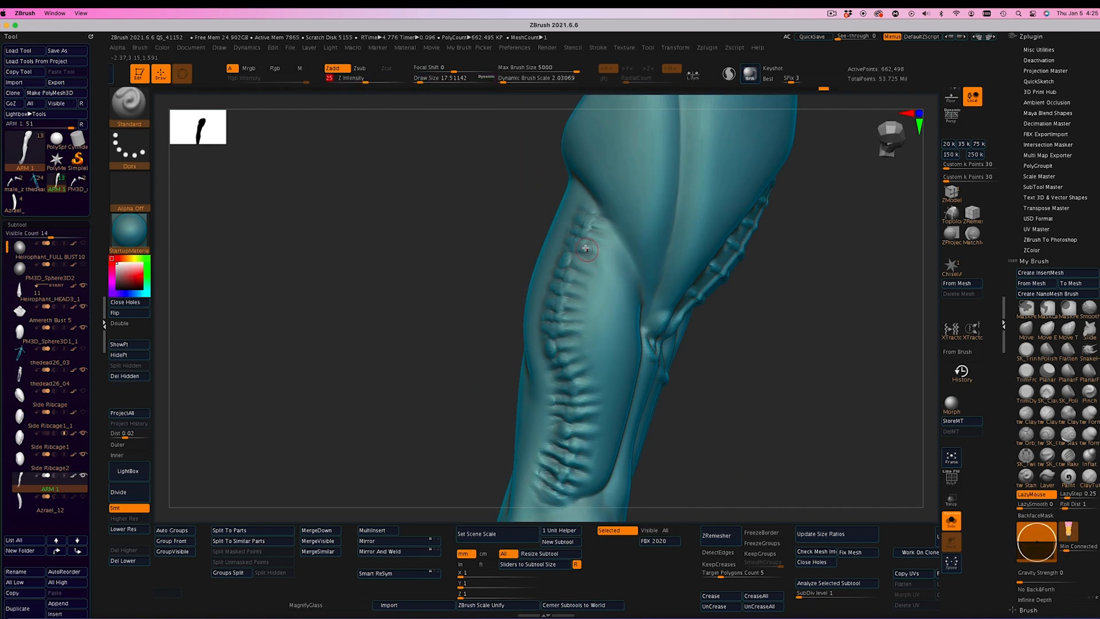
left_click_drag(585, 245, 608, 259)
key("ctrl+z")
Draw curved raised ribs across the back of the upper arm at draw size about 11.6 and Z intensity 25
left_click(419, 80)
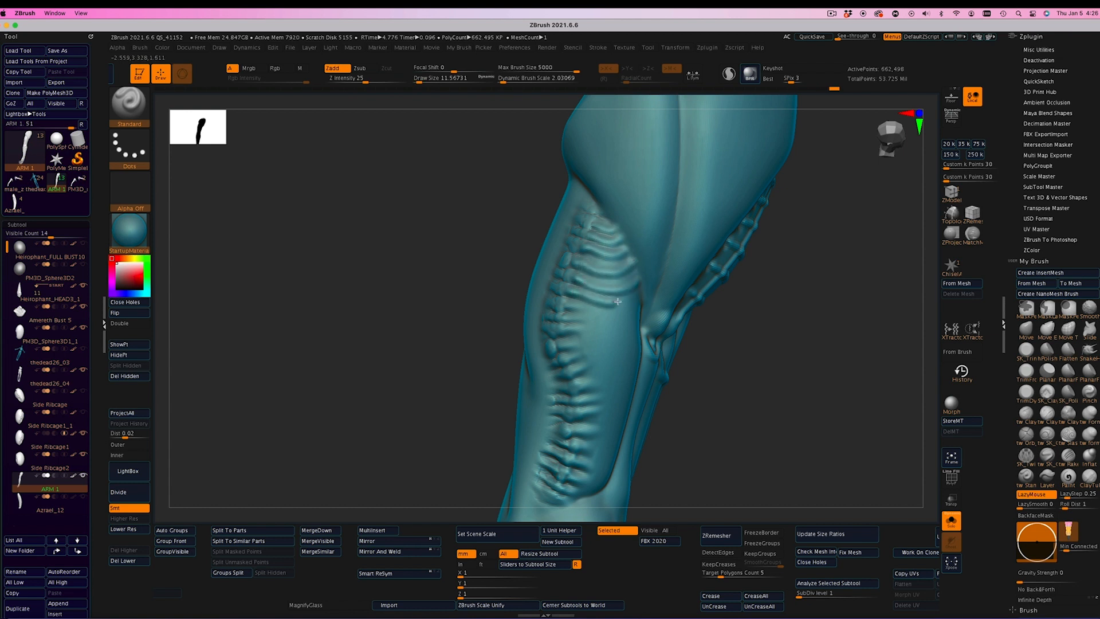
mouse_move(617, 302)
left_mouse_down()
mouse_move(570, 292)
mouse_move(635, 311)
left_mouse_up()
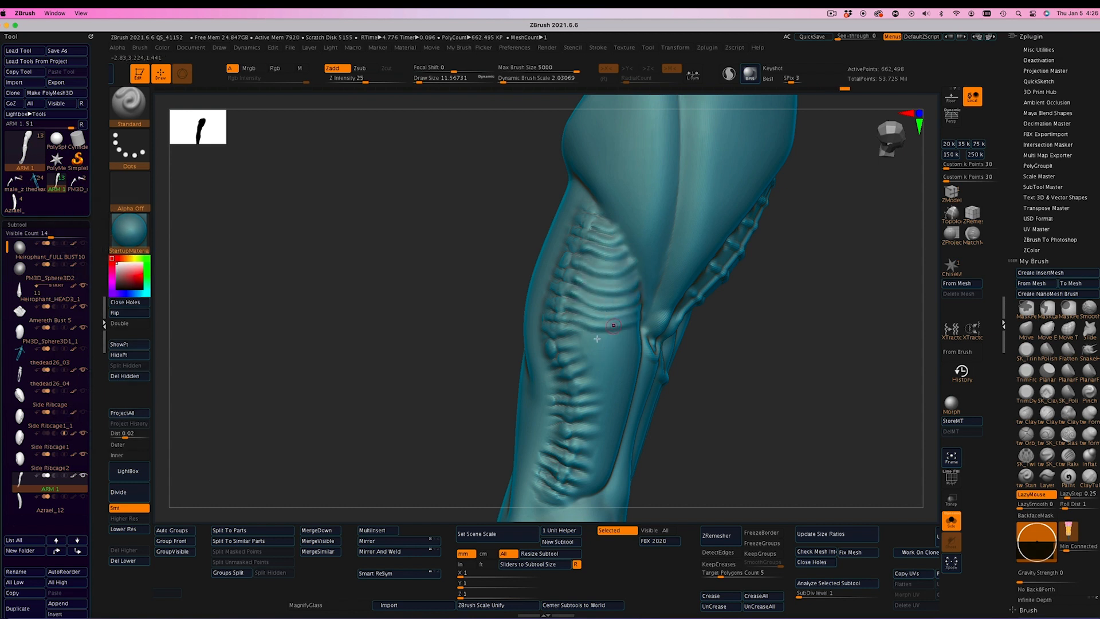
left_click_drag(567, 345, 638, 351)
left_click_drag(814, 367, 770, 369)
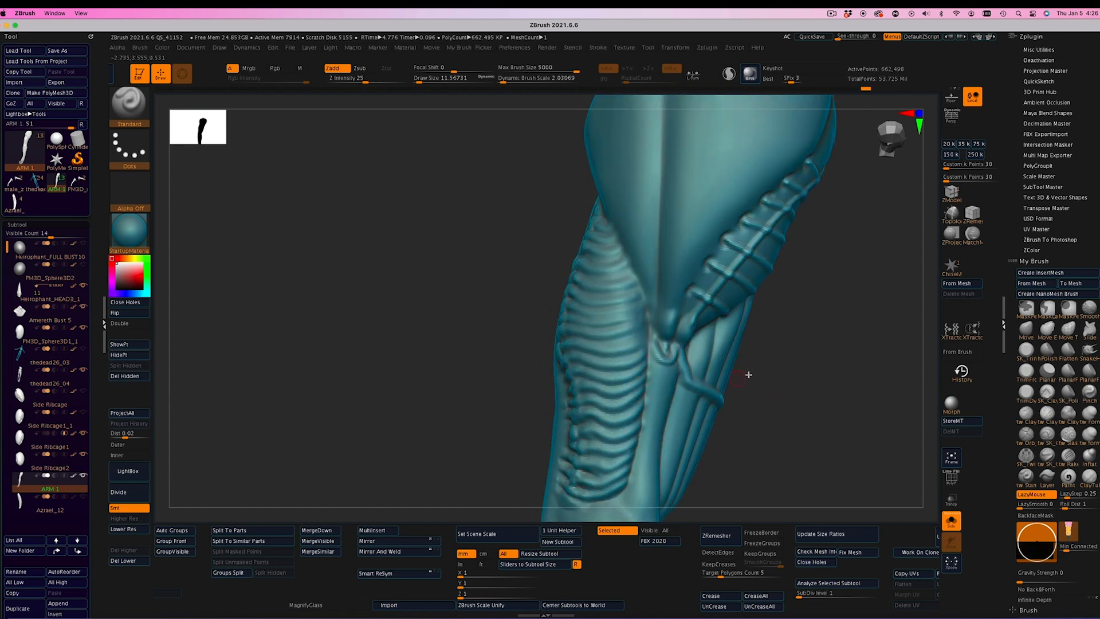
Show the full creature and undo the raised ribs on the back of the upper arm
left_click_drag(748, 375, 791, 401)
left_click(950, 520)
left_click(951, 461)
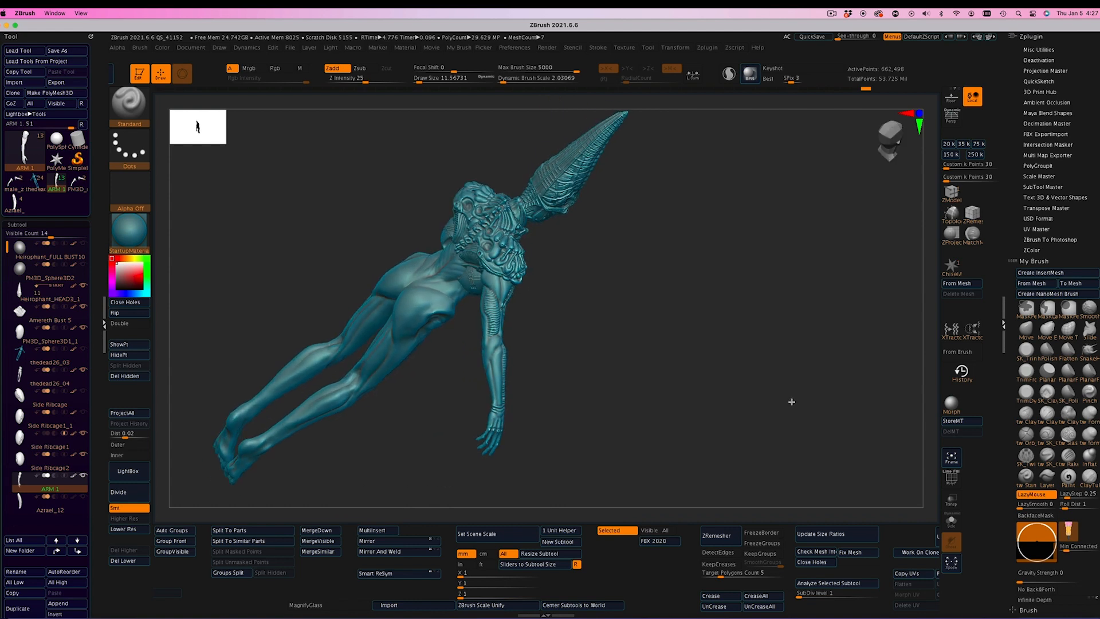
key("ctrl")
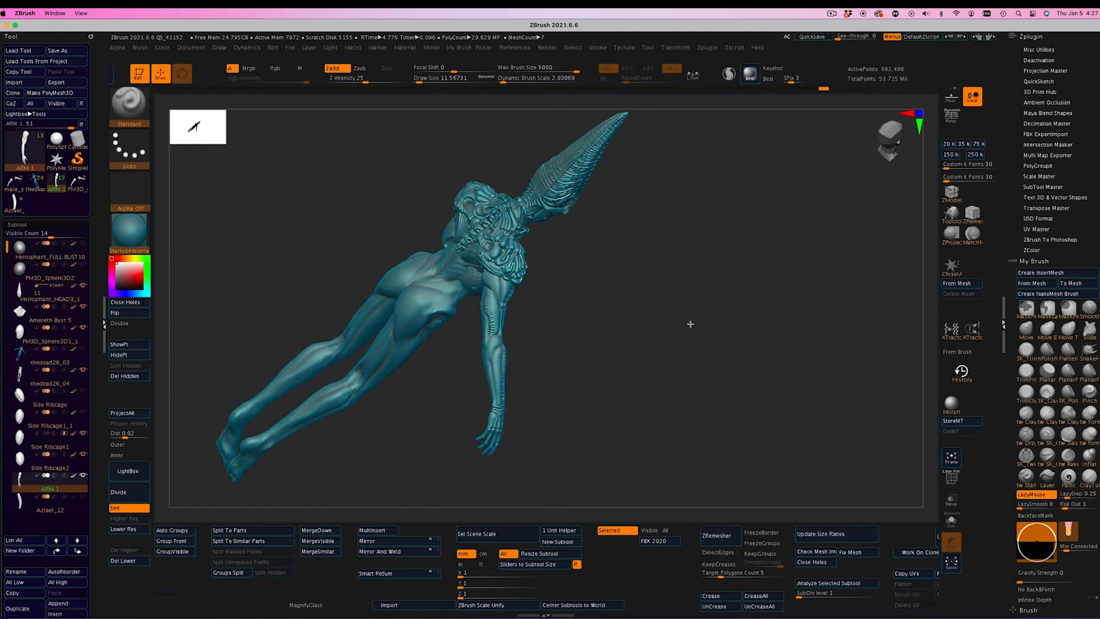
mouse_move(691, 323)
left_mouse_down("alt")
mouse_move(785, 501)
mouse_move(670, 324)
left_mouse_up("alt")
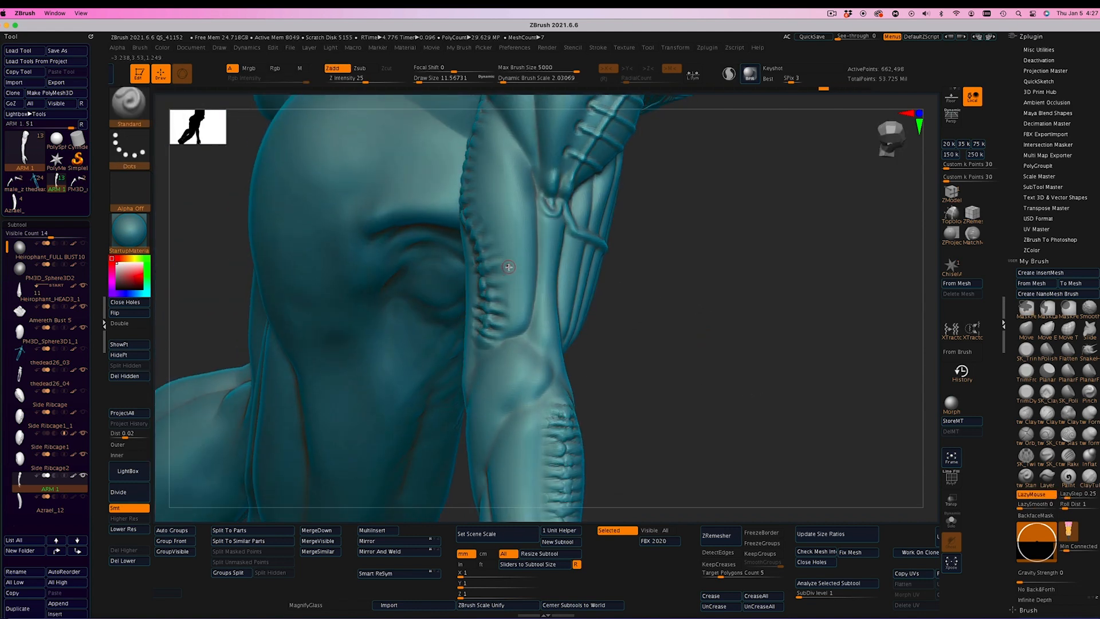
Try carving a groove across the back of the upper arm with the DamStandard brush at draw size about 28.9 and Z intensity 34
key("b")
left_click(520, 238)
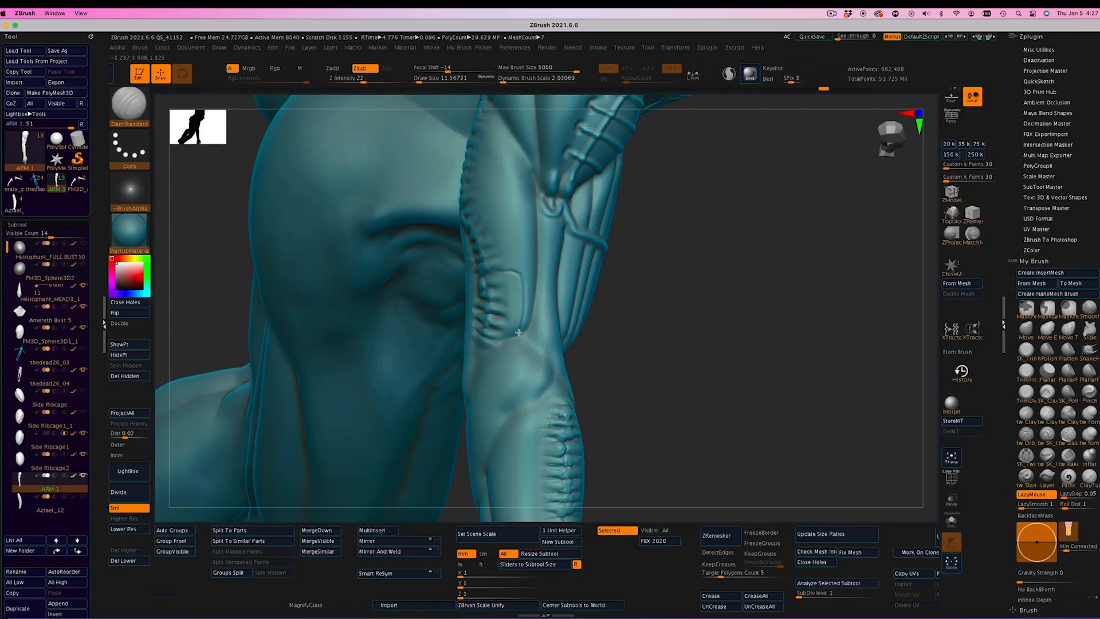
left_click(421, 79)
left_click(372, 79)
left_click_drag(483, 250, 515, 238)
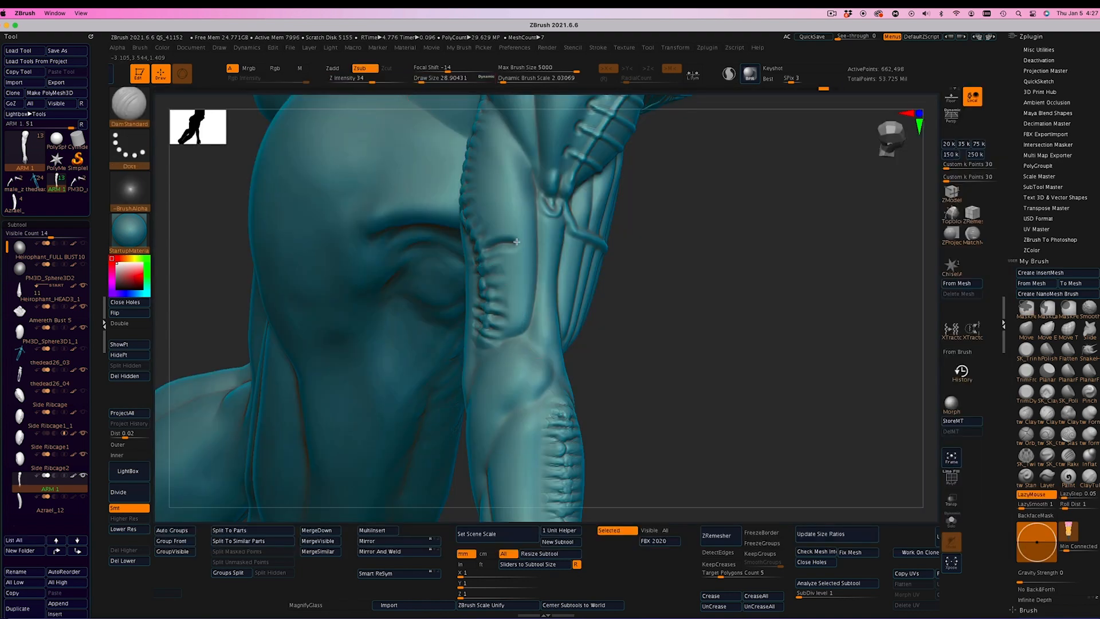
Raise a ridge along the edge of the ribbed strip on the upper arm with the Standard brush at draw size about 17.5
left_click_drag(728, 343, 842, 372)
left_click(129, 105)
left_click(435, 154)
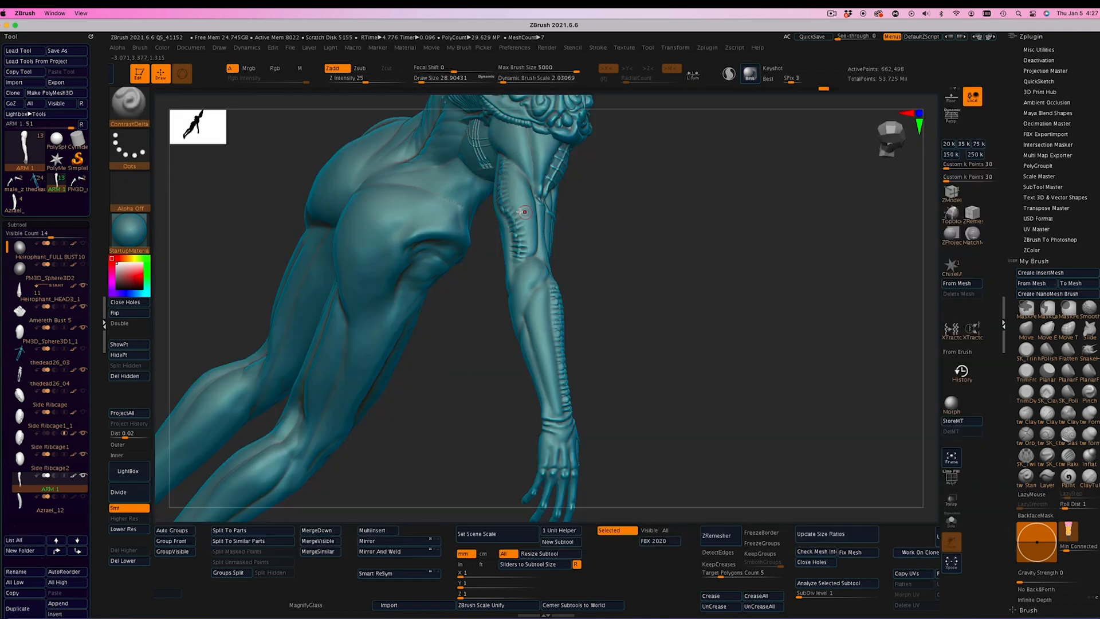
left_click(420, 79)
left_click(126, 111)
left_click(506, 167)
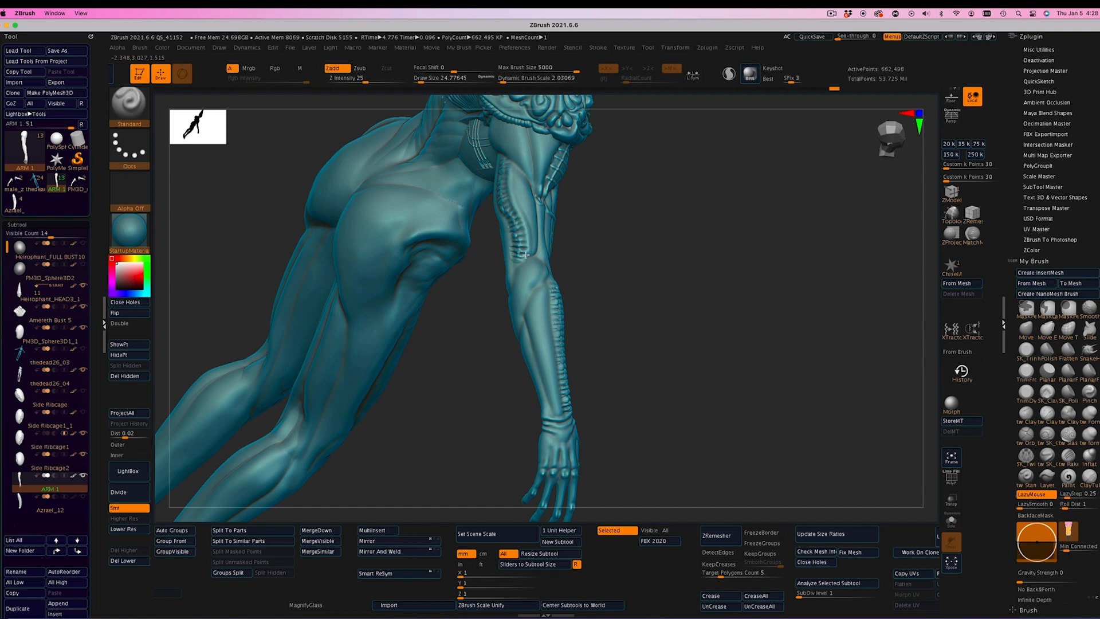
key("super+z")
left_click(419, 79)
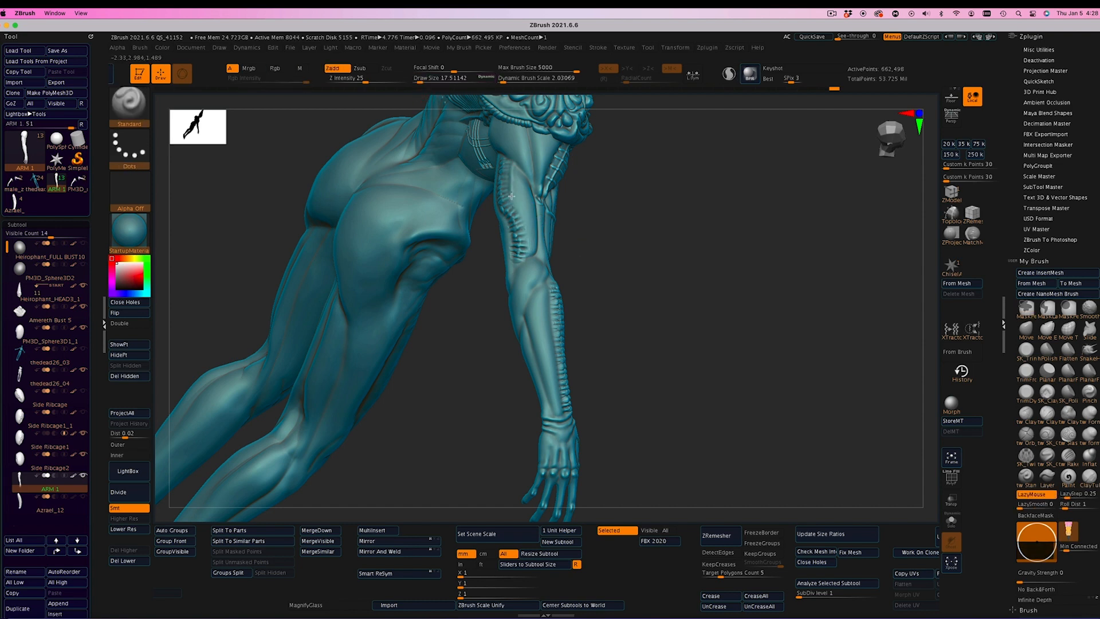
Shape a twisted border around the ribbed strip on the upper arm with the SK_Twist brush, smoothing it where needed
left_click(1026, 455)
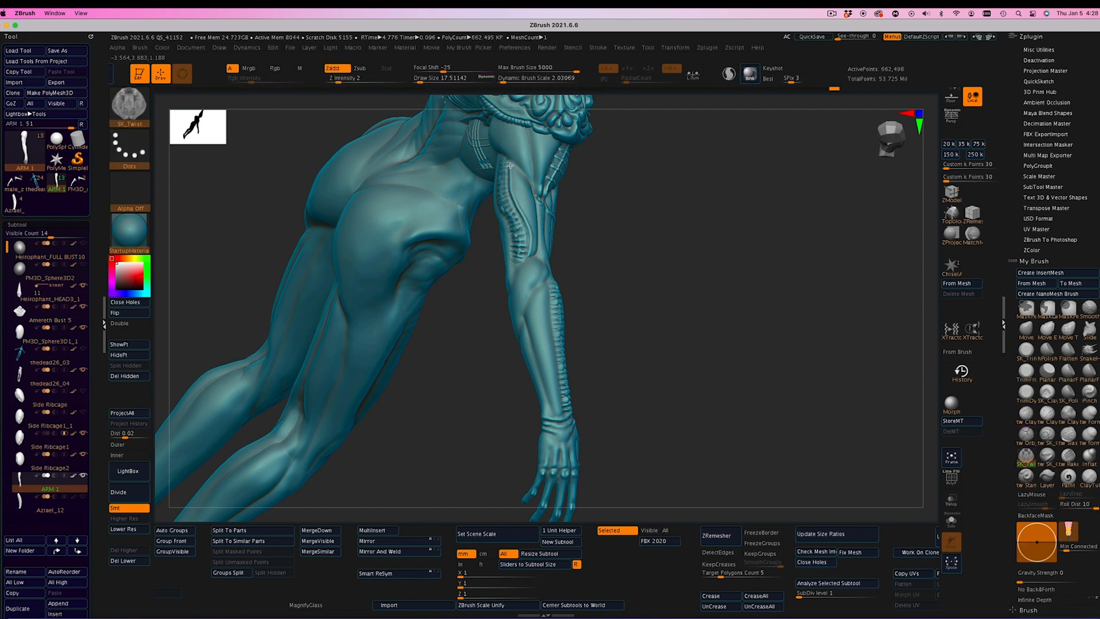
mouse_move(604, 219)
left_mouse_down()
mouse_move(621, 233)
mouse_move(618, 223)
mouse_move(647, 229)
mouse_move(533, 230)
left_mouse_up()
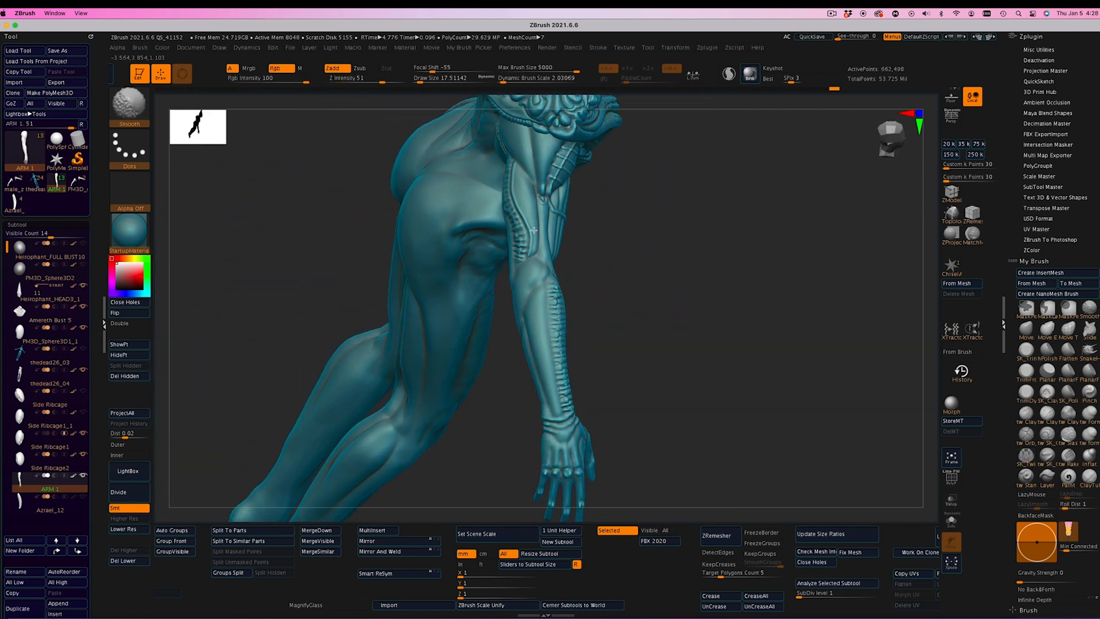
mouse_move(668, 275)
left_mouse_down()
mouse_move(644, 238)
mouse_move(613, 294)
mouse_move(667, 323)
mouse_move(717, 307)
mouse_move(507, 198)
left_mouse_up()
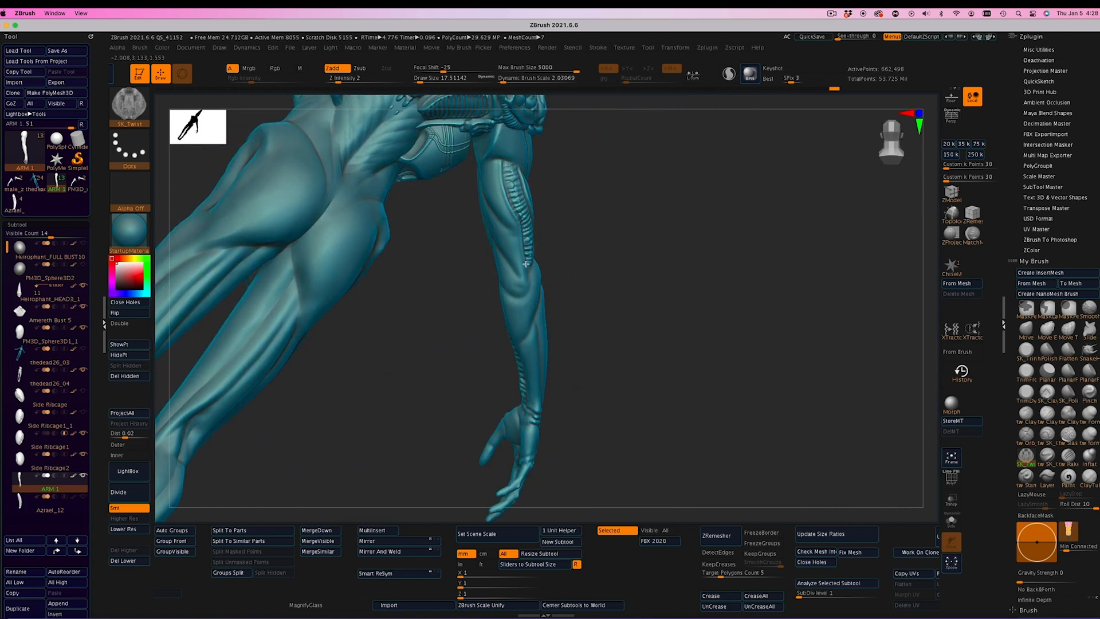
left_click_drag(526, 265, 503, 174)
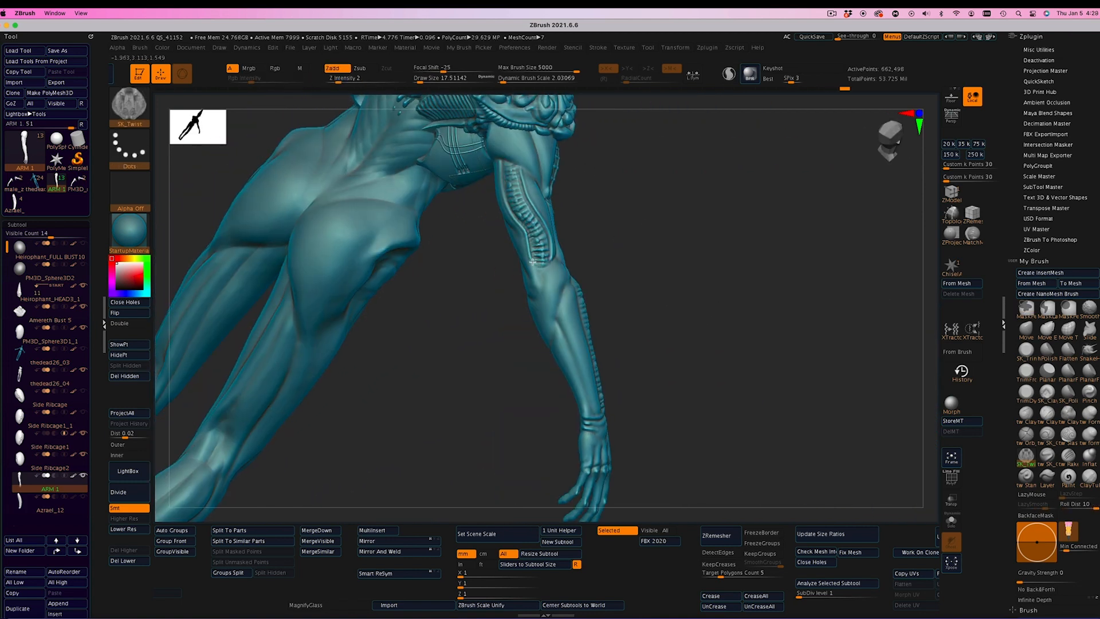
left_click_drag(532, 261, 506, 187)
left_click_drag(537, 273, 537, 283)
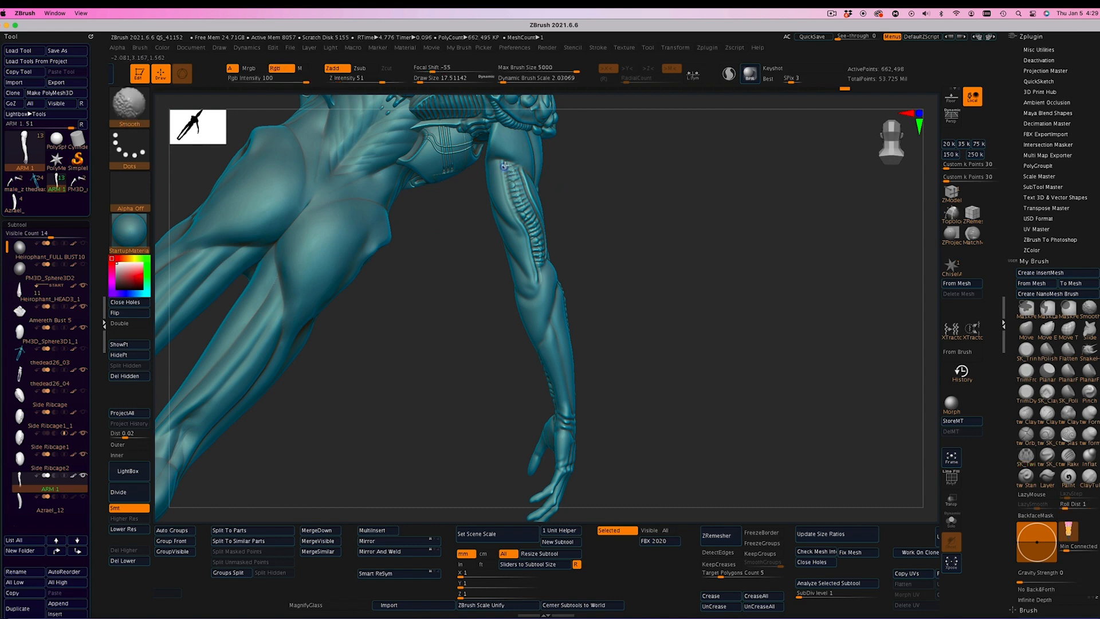
mouse_move(601, 252)
left_mouse_down()
mouse_move(658, 218)
mouse_move(605, 255)
left_mouse_up()
mouse_move(515, 229)
left_mouse_down()
mouse_move(627, 322)
mouse_move(615, 265)
mouse_move(653, 226)
mouse_move(635, 229)
left_mouse_up()
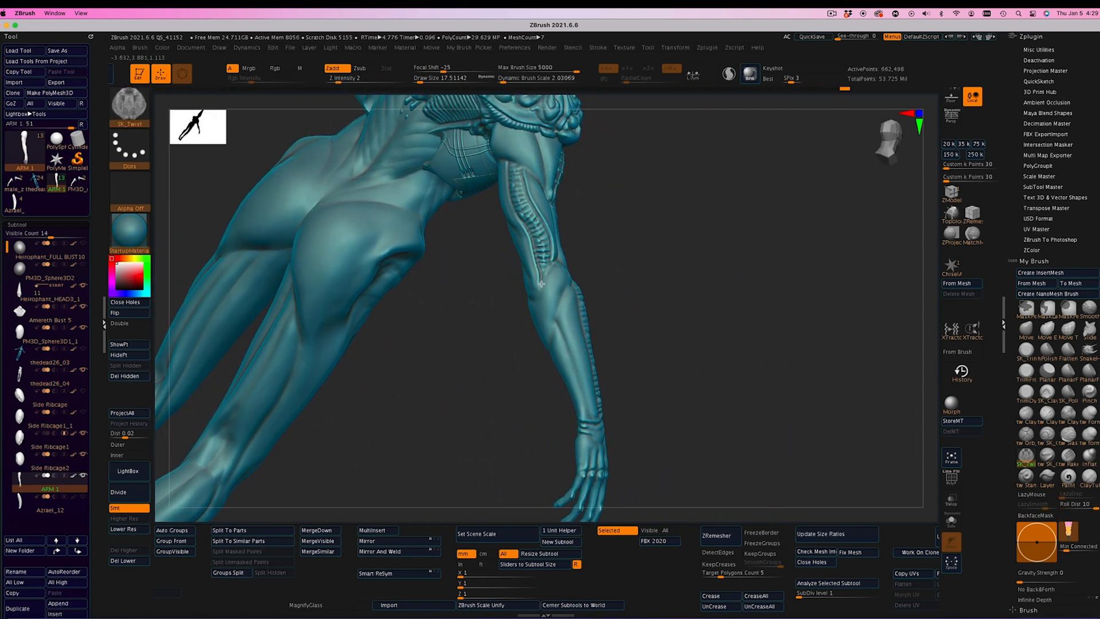
Smooth the elbow end of the forearm's ribbed strip at draw size about 54.5, with Standard as the sculpting brush
left_click_drag(694, 263, 653, 281)
left_click(126, 109)
left_click(560, 295)
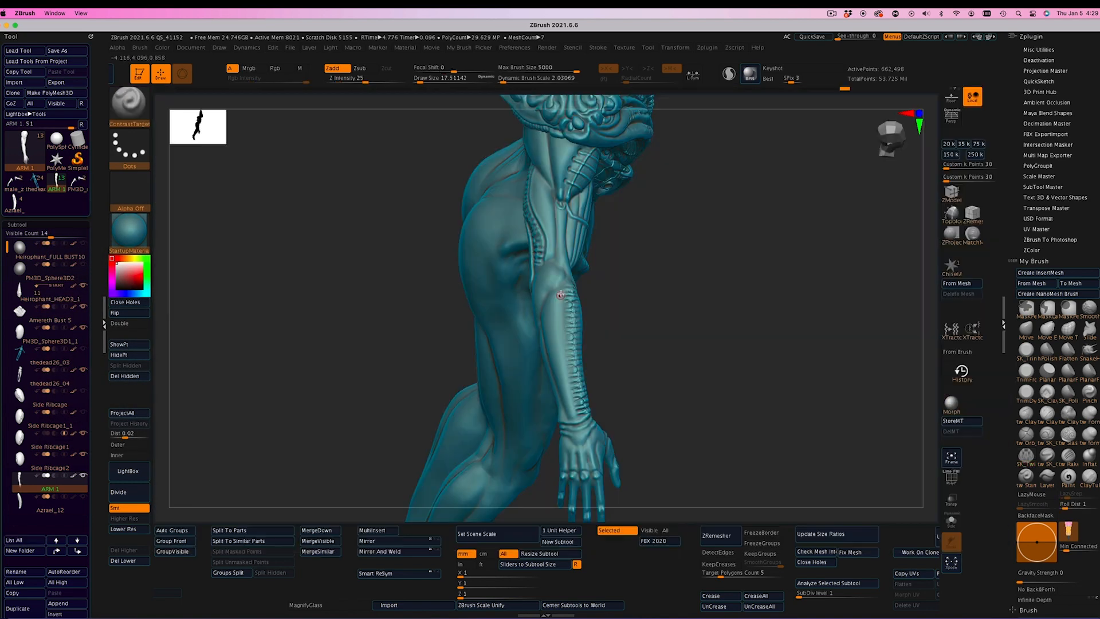
key("l")
key("b")
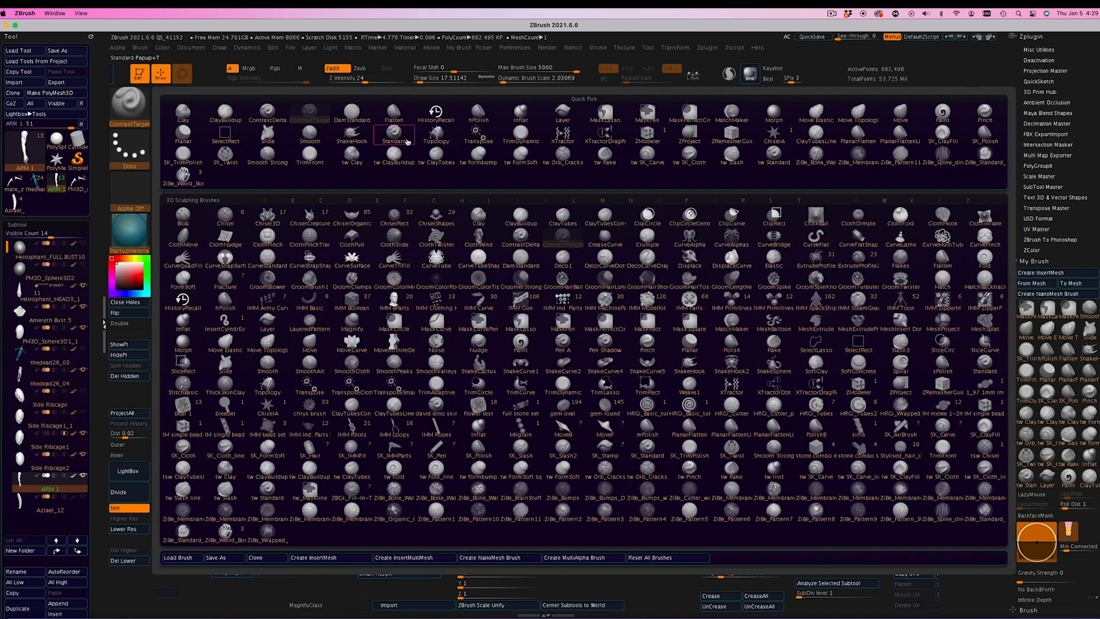
key("s")
key("t")
left_click_drag(710, 272, 536, 397)
key("shift")
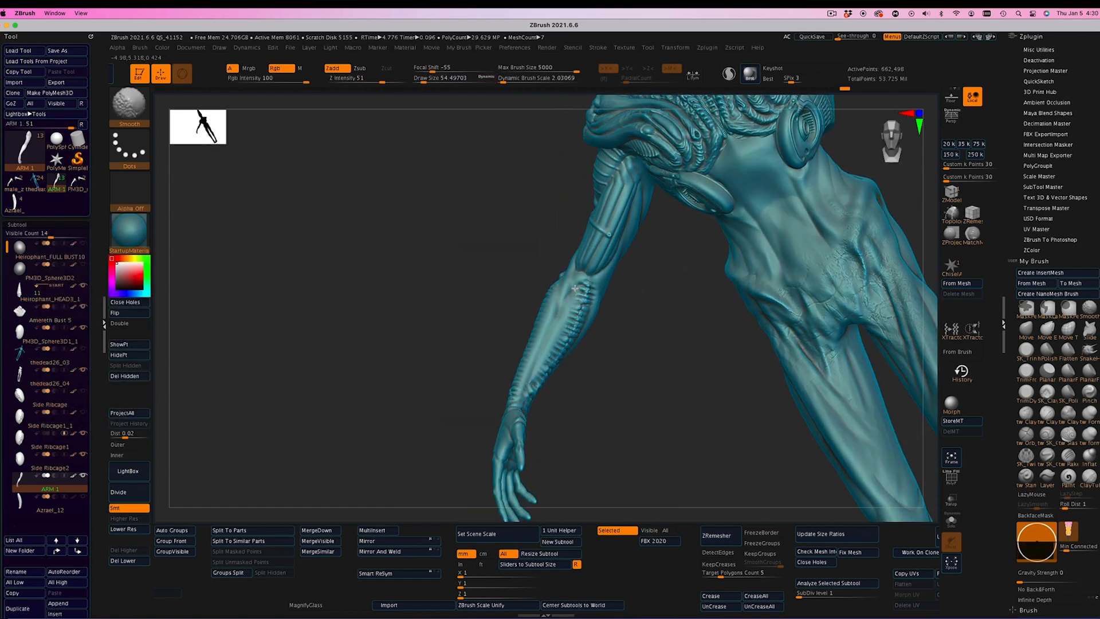
left_click_drag(633, 400, 545, 405)
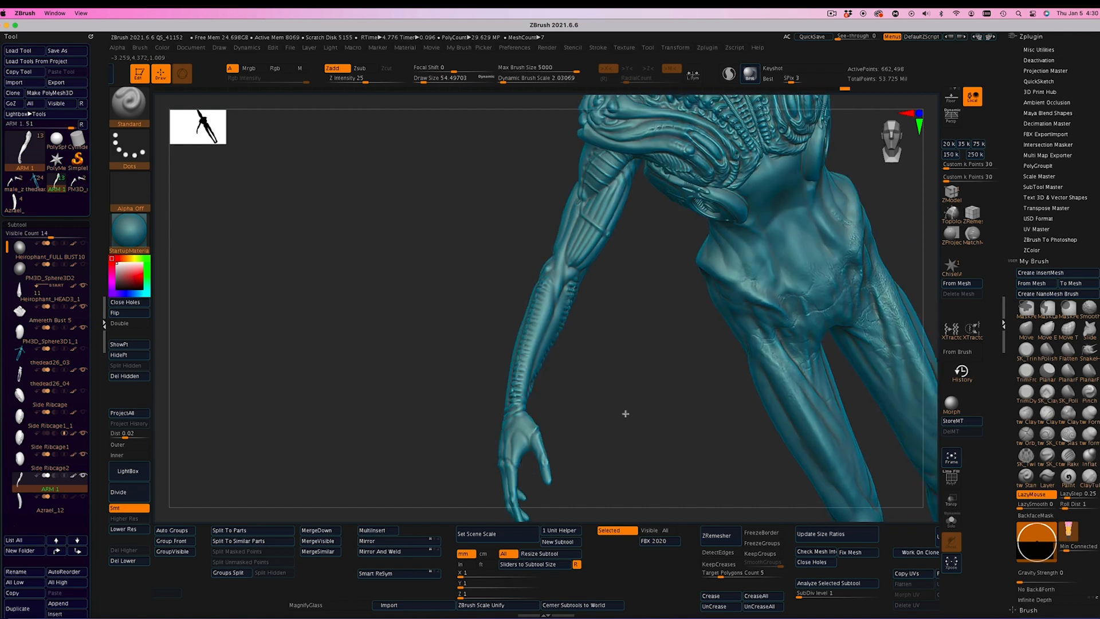
Build up the folds around the outer elbow with the Standard brush at draw size about 11.6
mouse_move(625, 413)
left_mouse_down()
mouse_move(668, 422)
mouse_move(658, 422)
mouse_move(668, 418)
mouse_move(641, 287)
mouse_move(585, 322)
left_mouse_up()
left_click(420, 81)
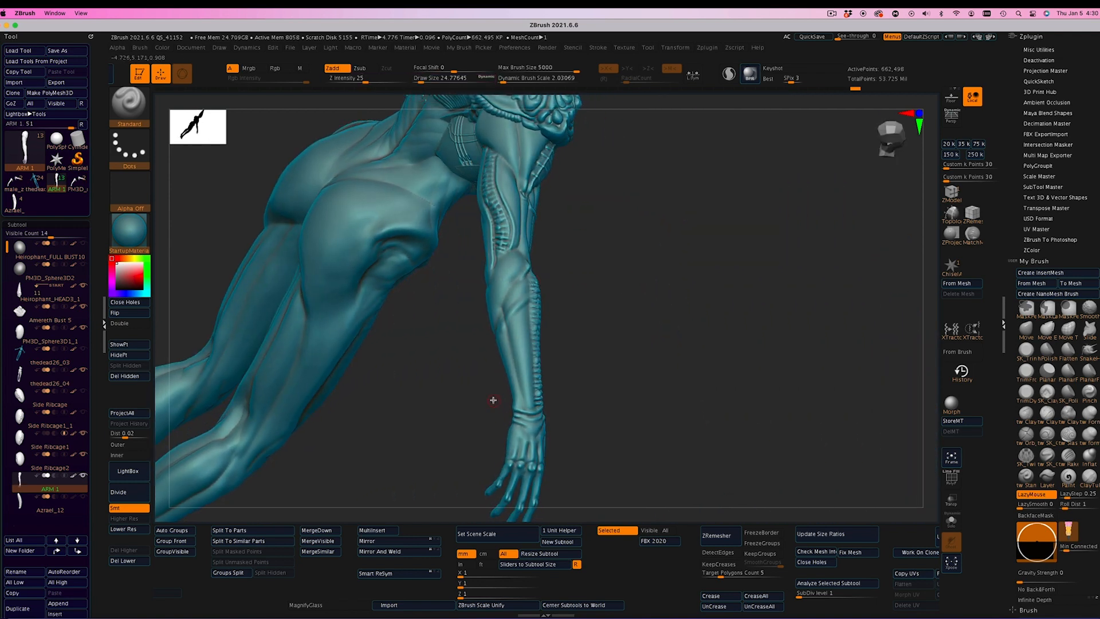
left_click_drag(493, 400, 596, 361)
left_click(419, 81)
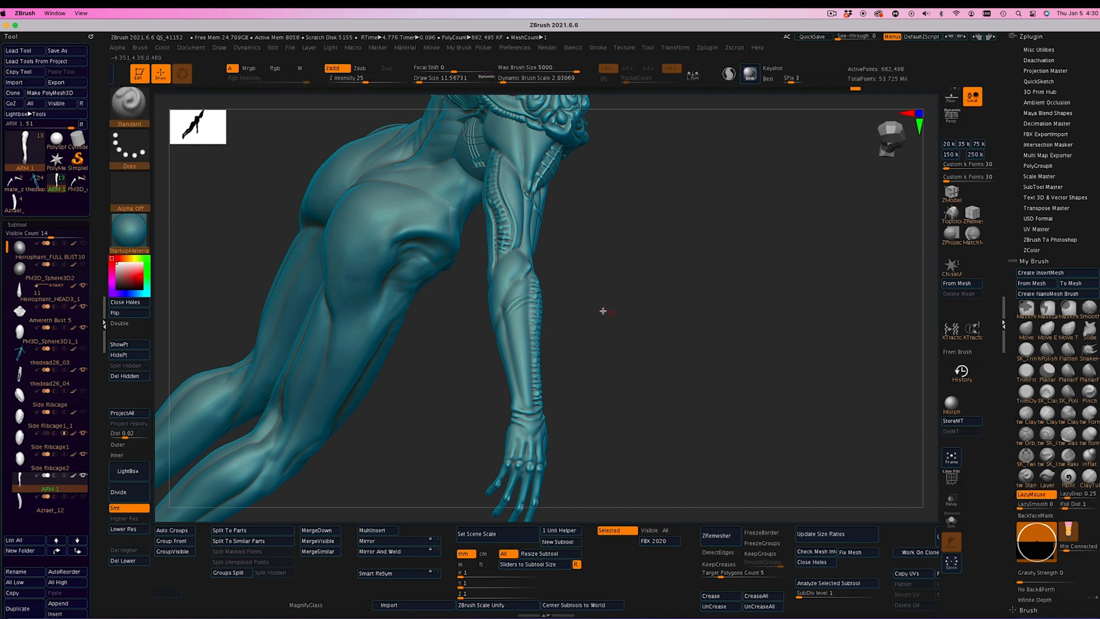
left_click_drag(603, 311, 529, 276)
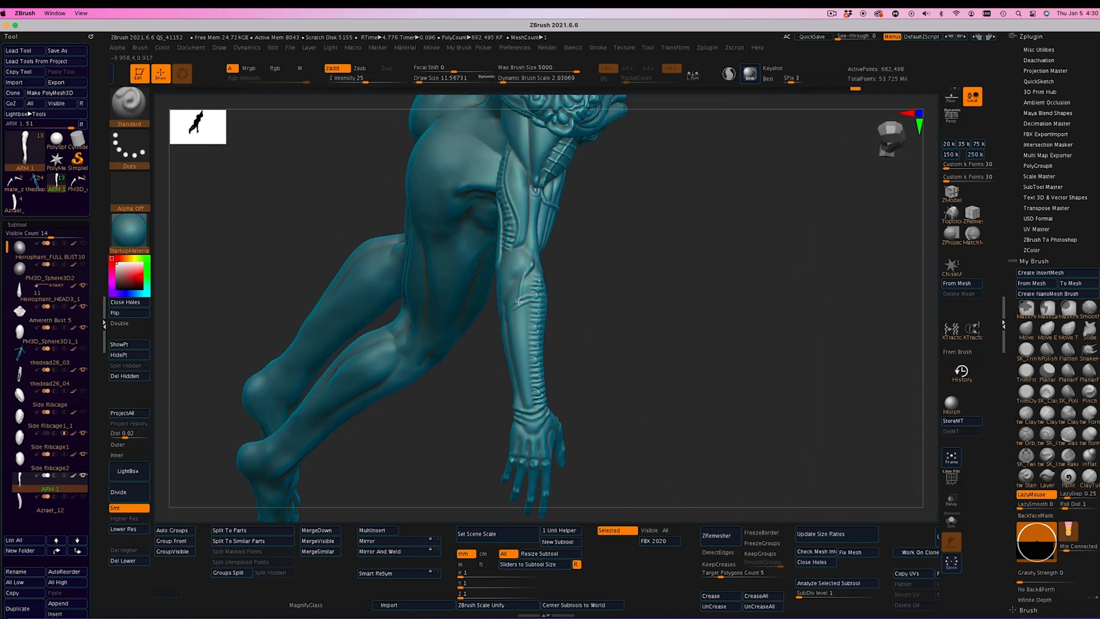
left_click_drag(532, 411, 529, 272)
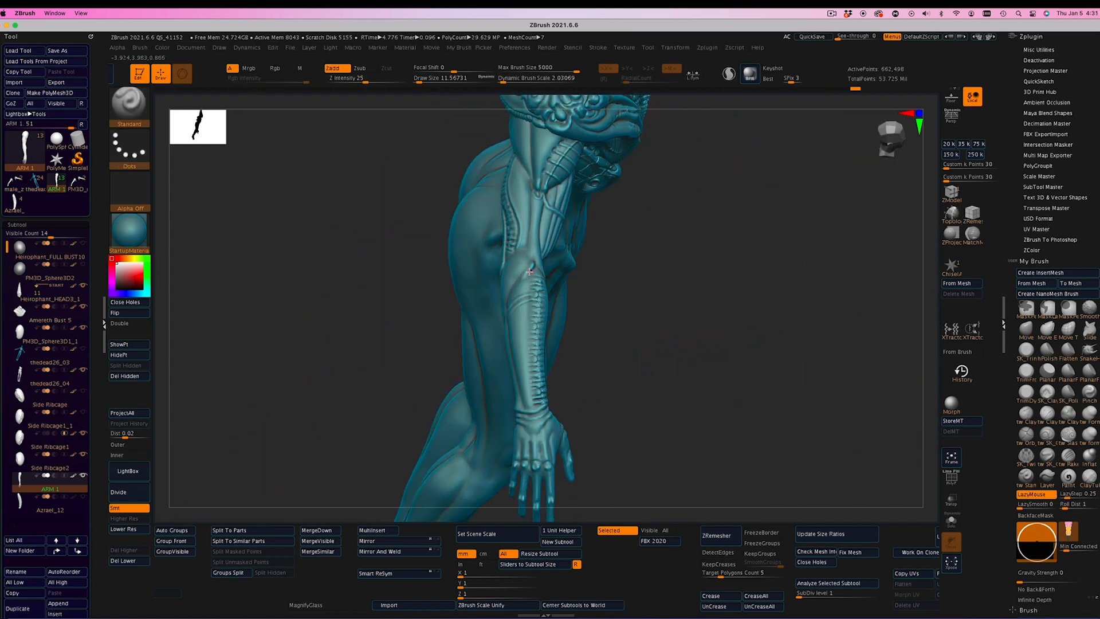
left_click_drag(521, 403, 634, 371)
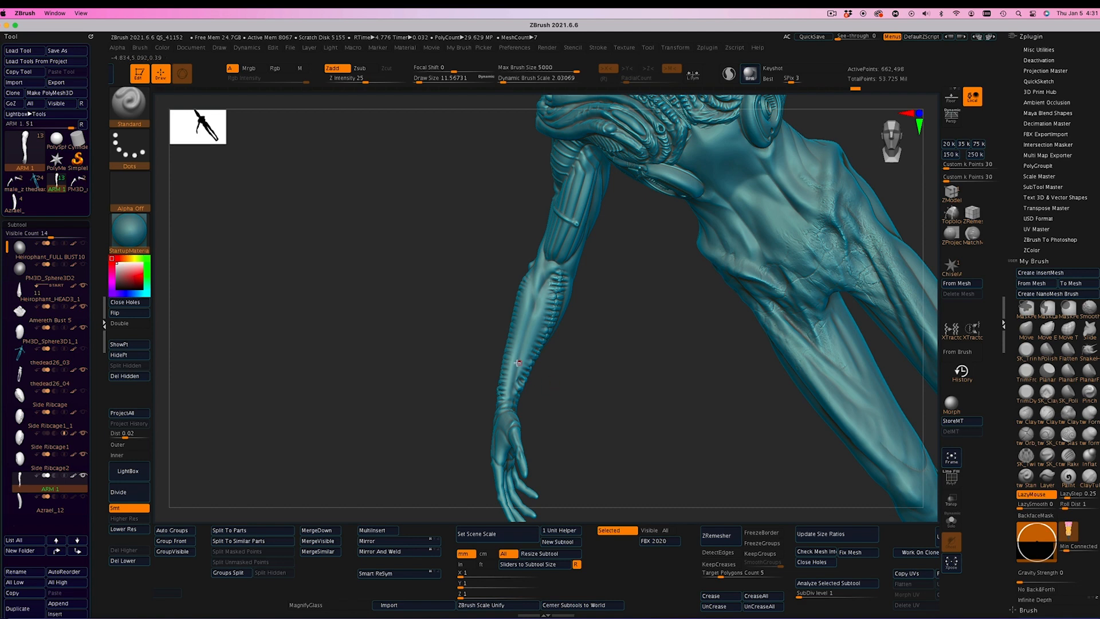
Sculpt curved wrinkle ridges across the inner elbow and upper forearm with the Standard brush
left_click_drag(483, 274, 430, 364, "alt")
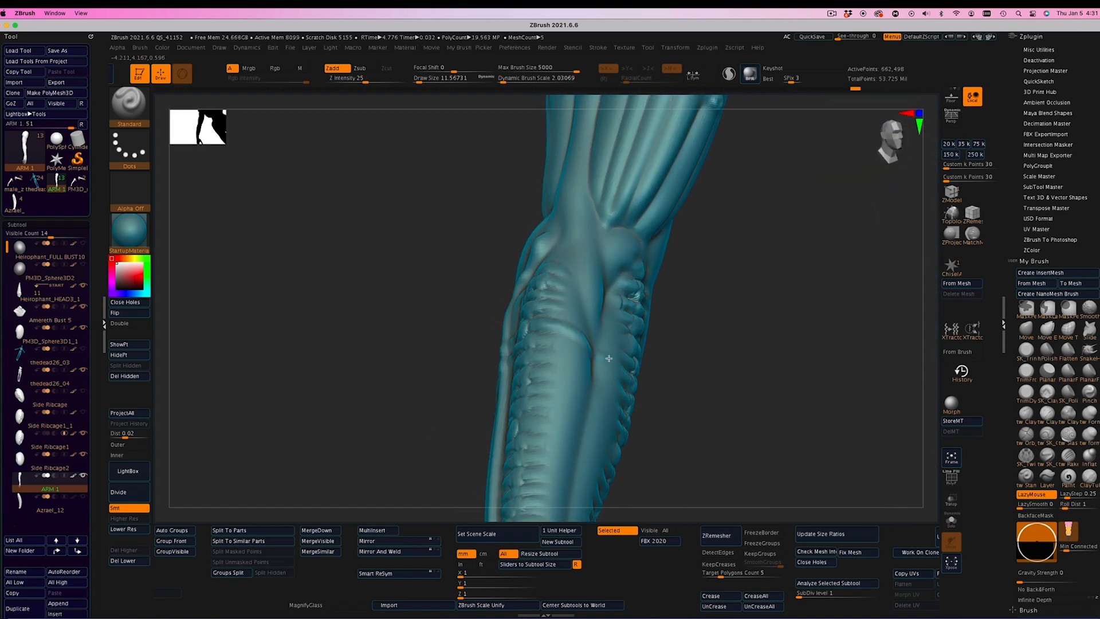
mouse_move(608, 358)
left_mouse_down()
mouse_move(714, 381)
mouse_move(589, 300)
mouse_move(644, 290)
left_mouse_up()
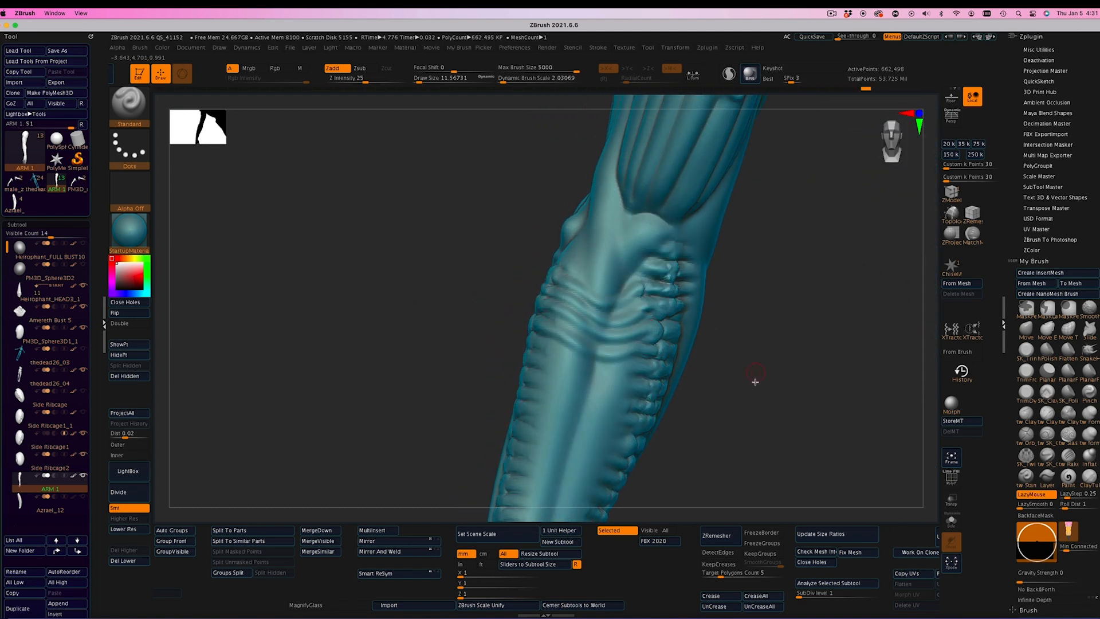
left_click_drag(458, 363, 562, 338)
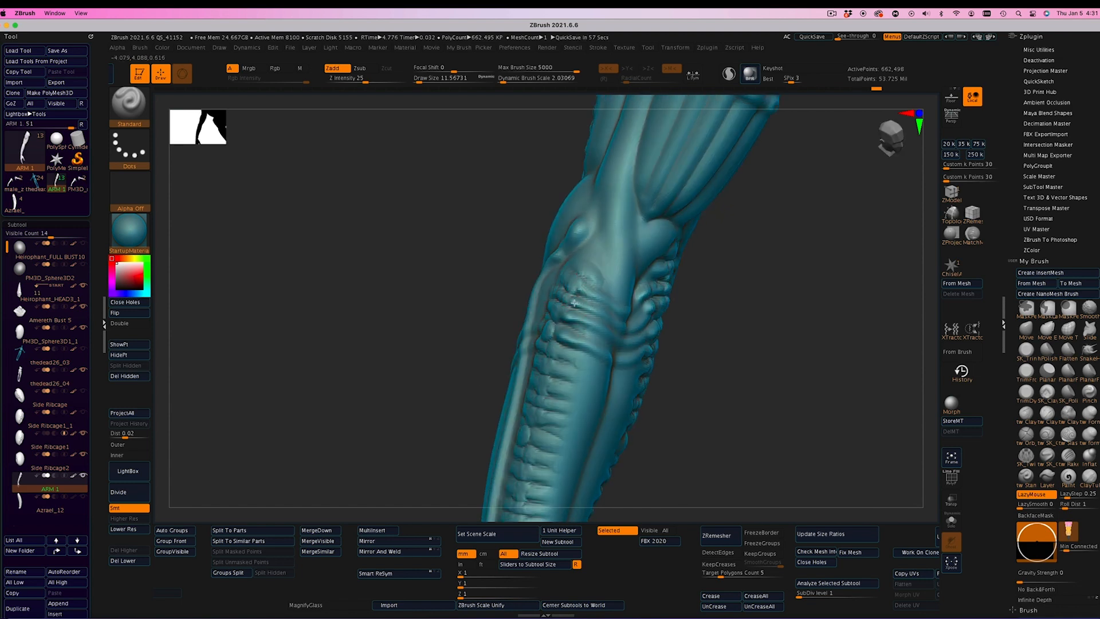
left_click_drag(780, 286, 643, 289)
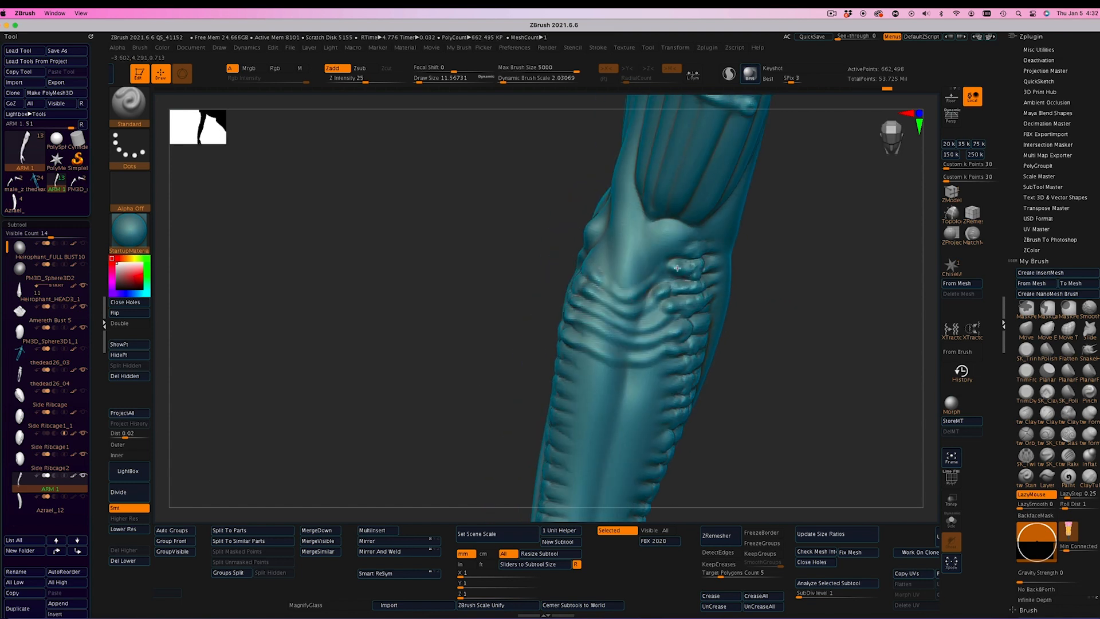
left_click_drag(478, 357, 504, 344)
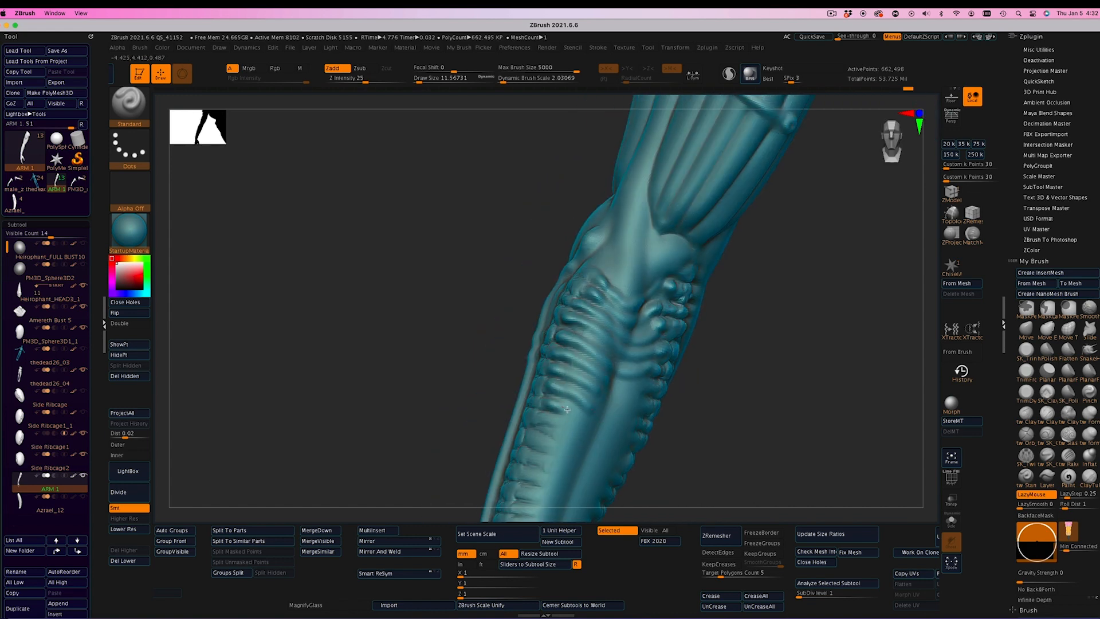
Extend raised ribs across the smooth area between the forearm's two ribbed strips
left_click_drag(728, 407, 527, 478)
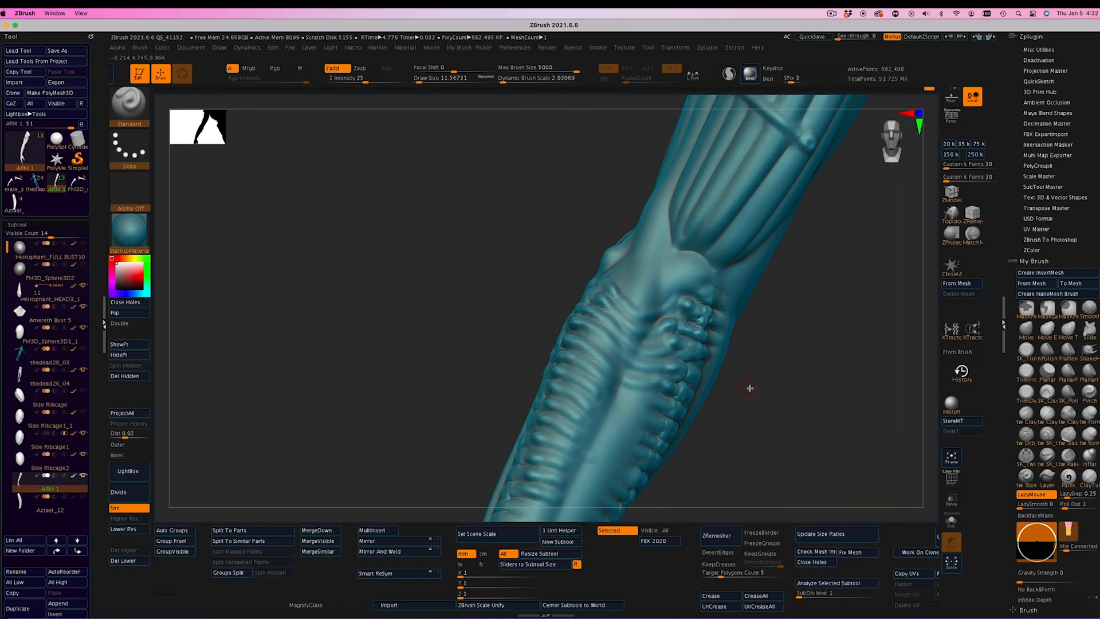
left_click_drag(749, 388, 773, 299)
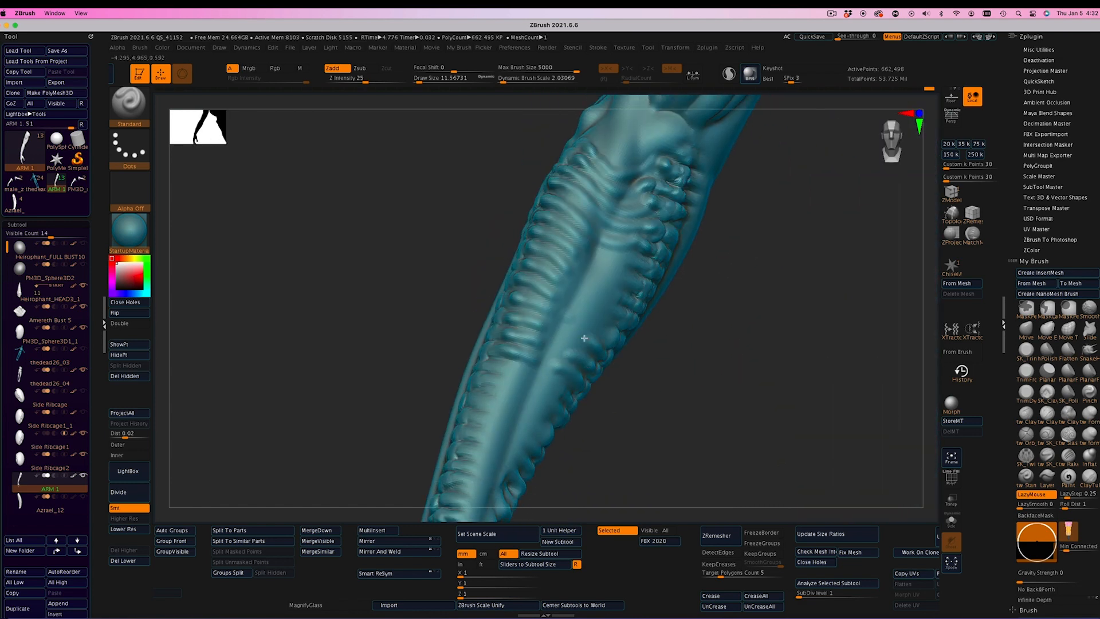
left_click_drag(688, 348, 599, 296)
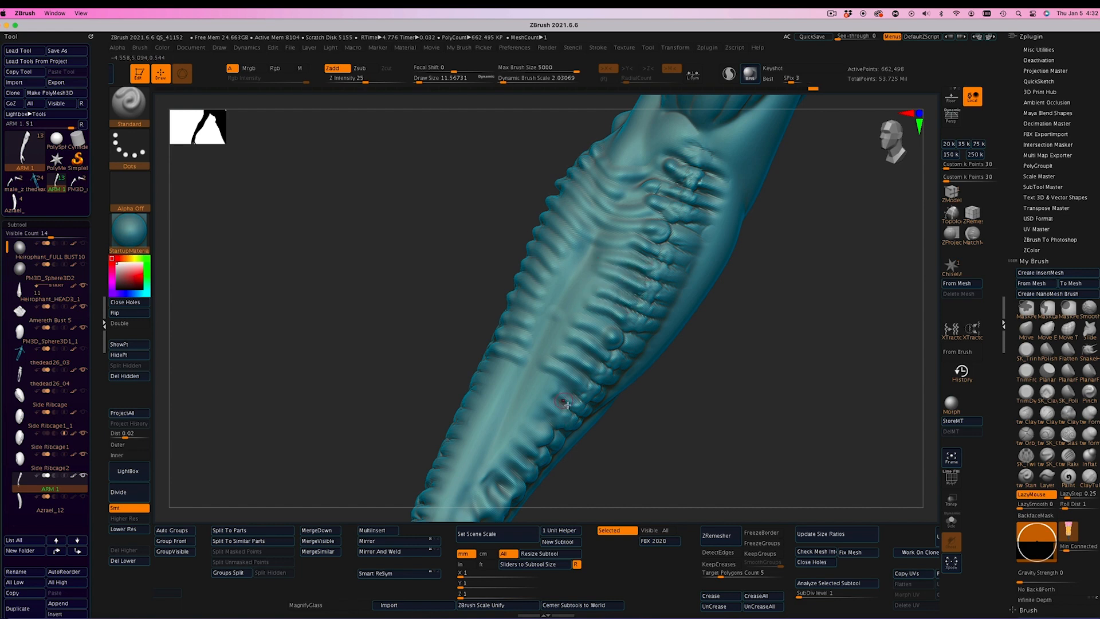
left_click_drag(659, 429, 619, 438)
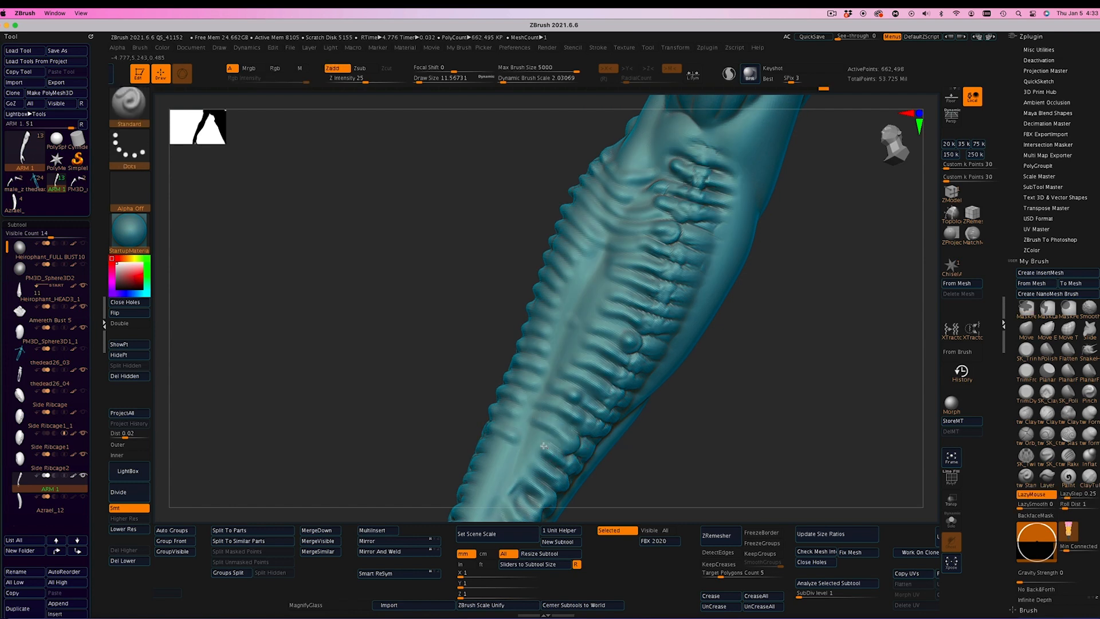
left_click_drag(724, 418, 605, 313)
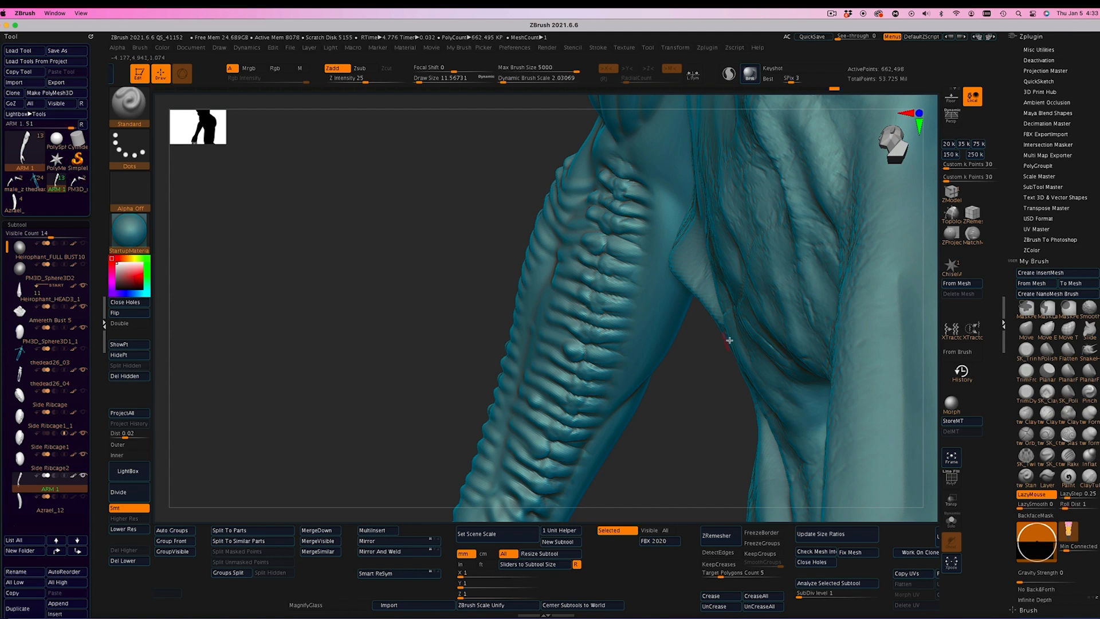
Continue the raised ribs down the inner forearm to the wrist, filling in along both edges
key("f")
left_click_drag(754, 401, 672, 493)
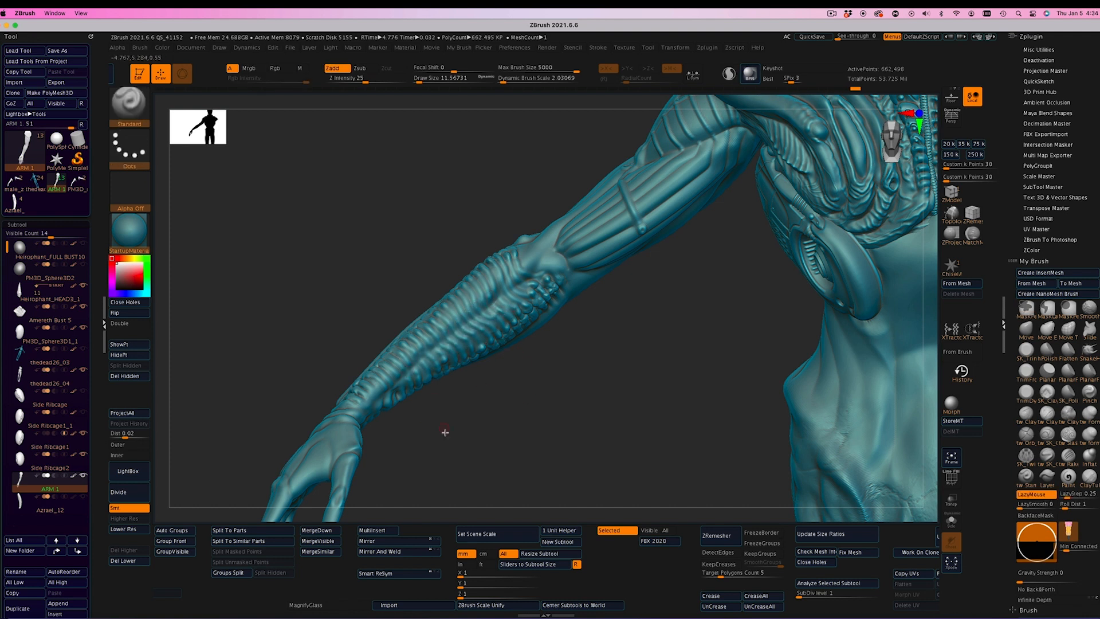
left_click_drag(445, 433, 371, 401)
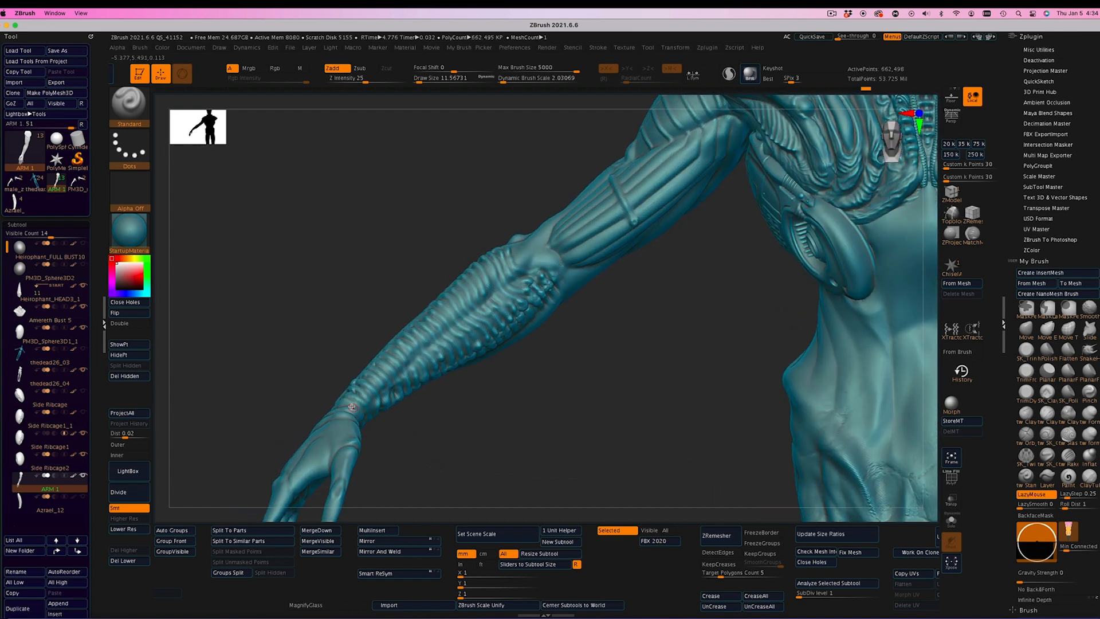
left_click_drag(432, 484, 640, 413)
left_click_drag(497, 386, 526, 207)
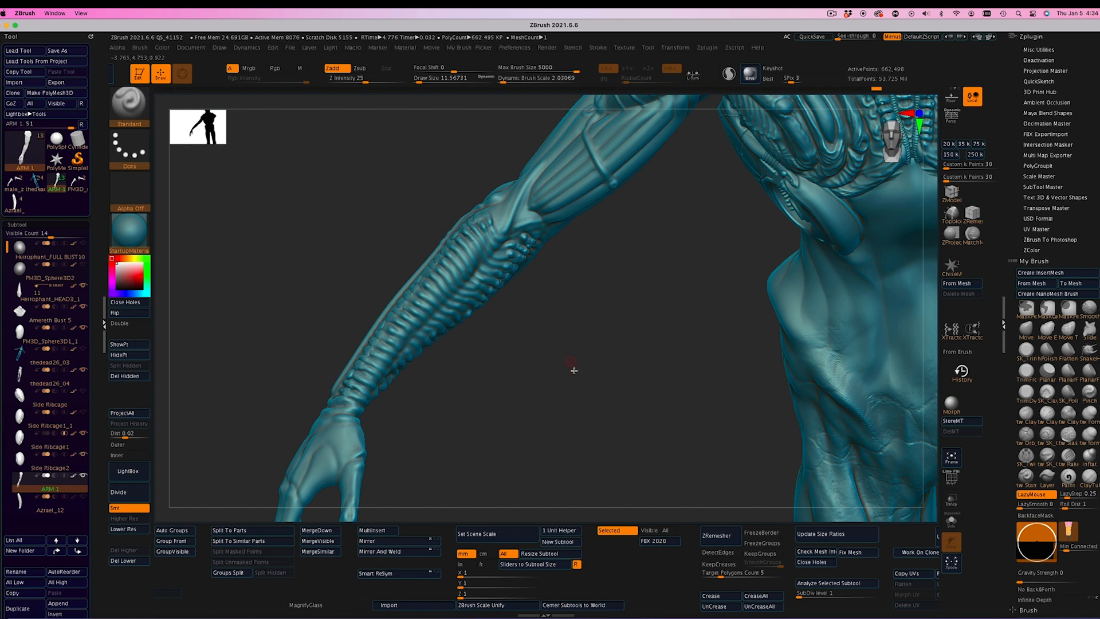
left_click_drag(574, 370, 562, 376)
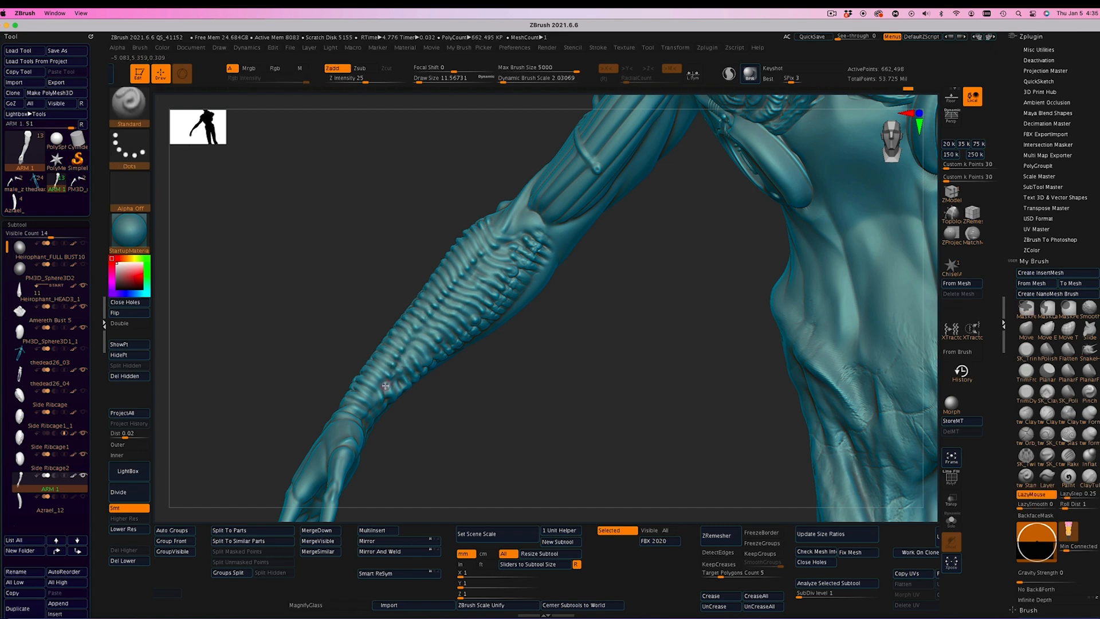
left_click_drag(523, 472, 540, 350)
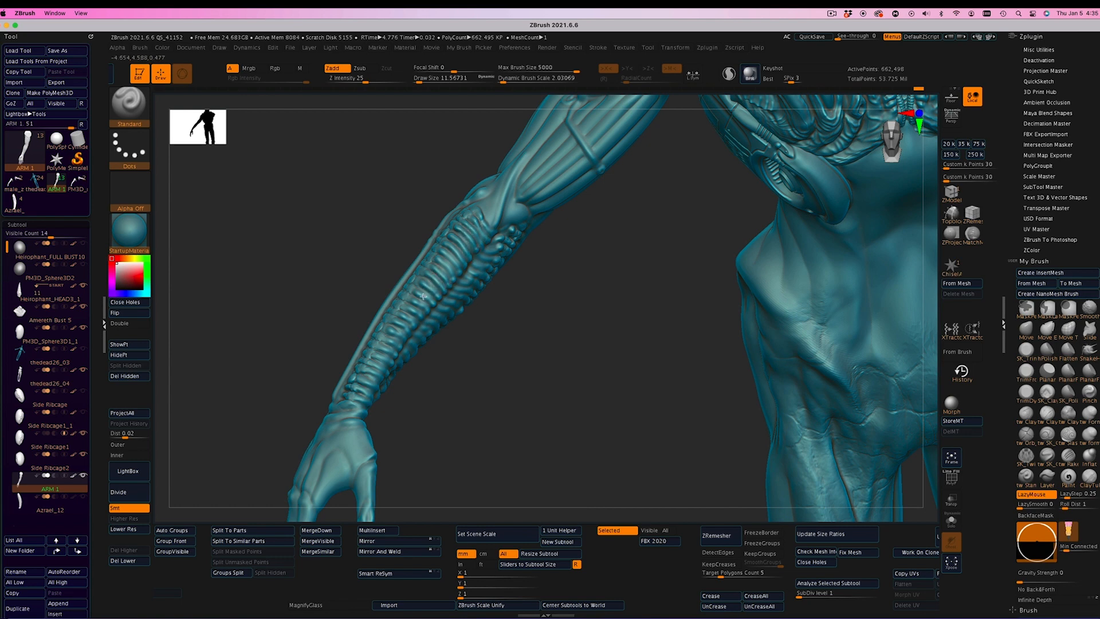
left_click_drag(402, 319, 500, 424)
left_click_drag(499, 362, 373, 371)
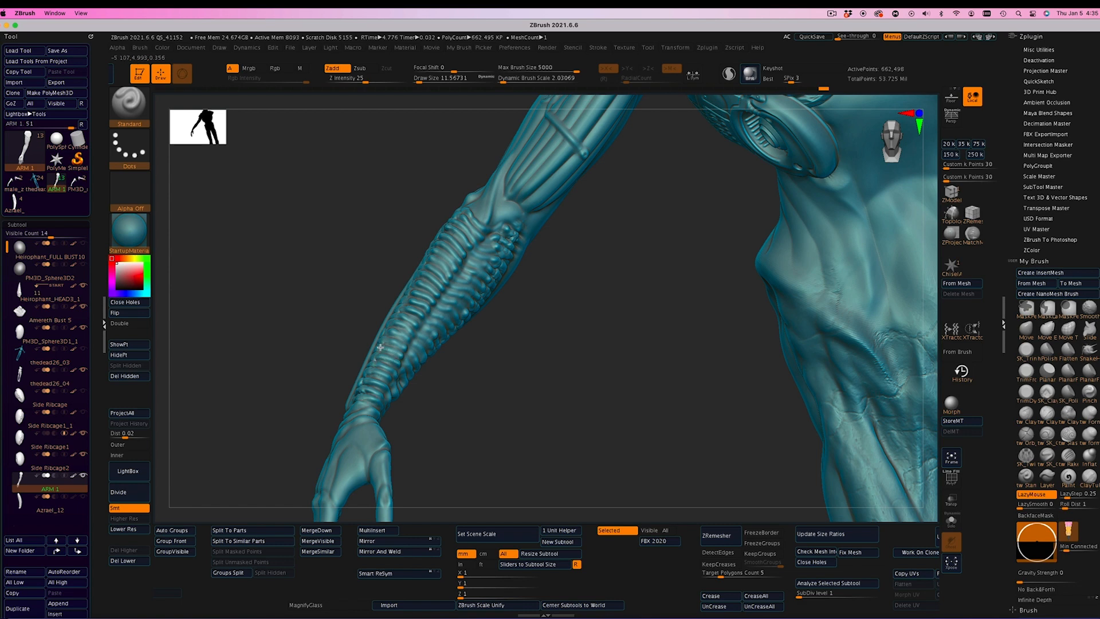
left_click_drag(498, 392, 630, 414)
Sculpt long tendon ridges running diagonally from the lower upper arm across the back of the elbow into the forearm
left_click(953, 456)
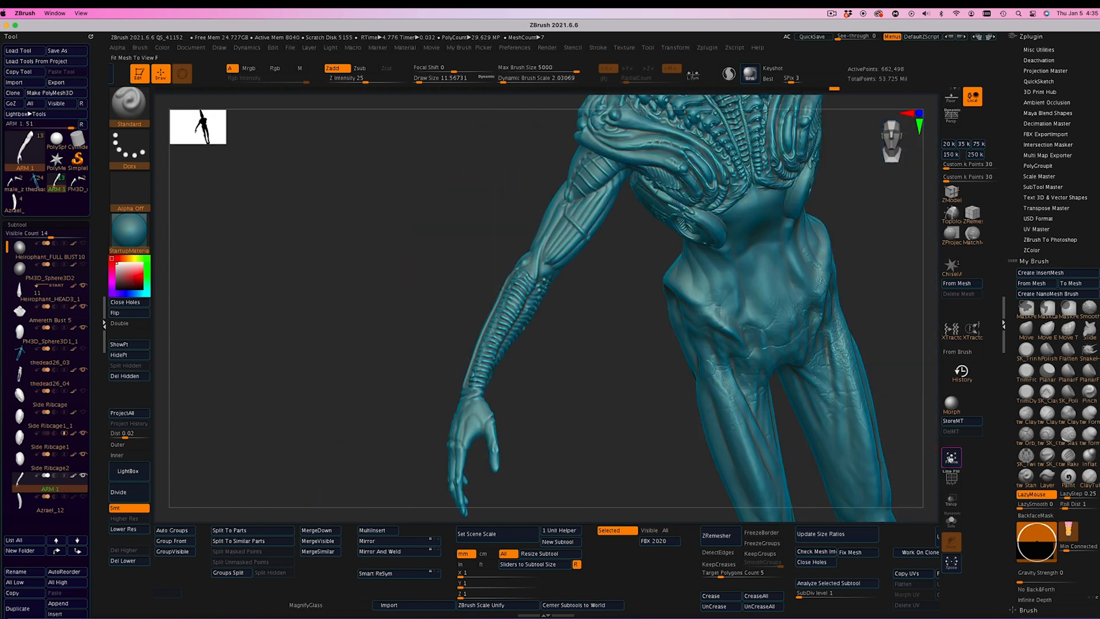
left_click(954, 457)
left_click_drag(794, 307, 516, 312)
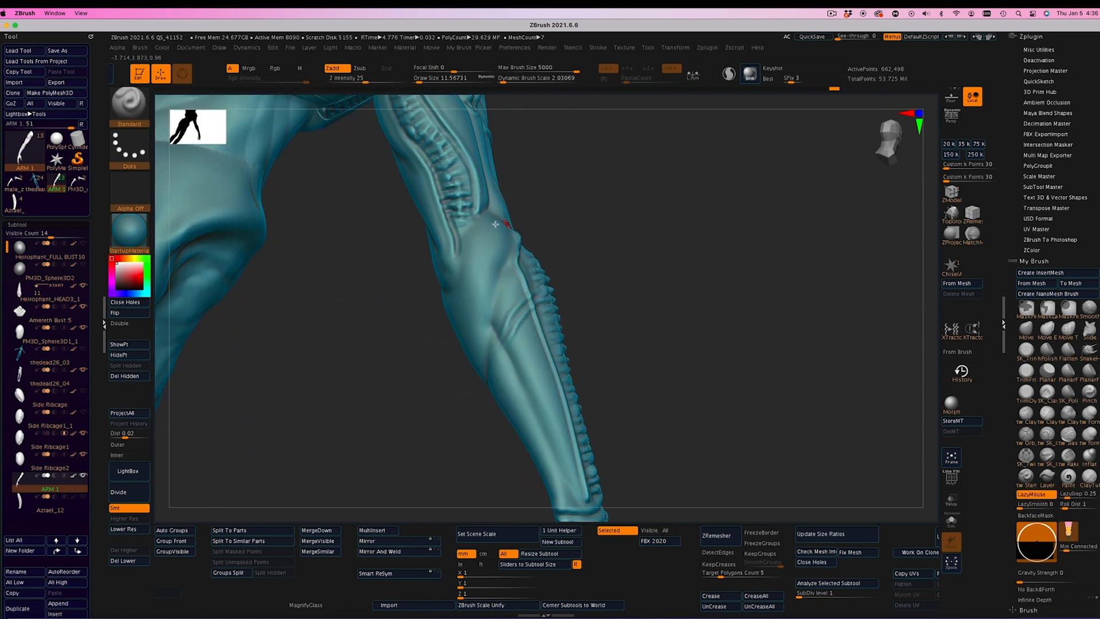
mouse_move(504, 222)
left_mouse_down()
mouse_move(483, 372)
mouse_move(471, 373)
left_mouse_up()
left_click_drag(473, 232, 469, 348)
left_click_drag(435, 385, 444, 341)
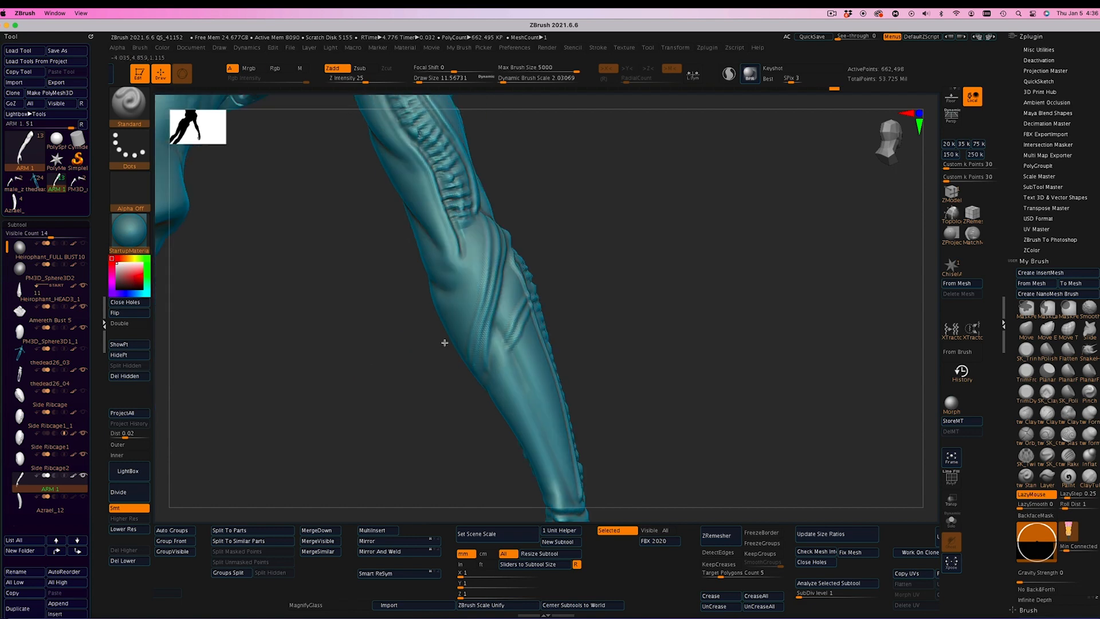
mouse_move(483, 226)
left_mouse_down()
mouse_move(478, 345)
mouse_move(464, 362)
mouse_move(452, 289)
left_mouse_up()
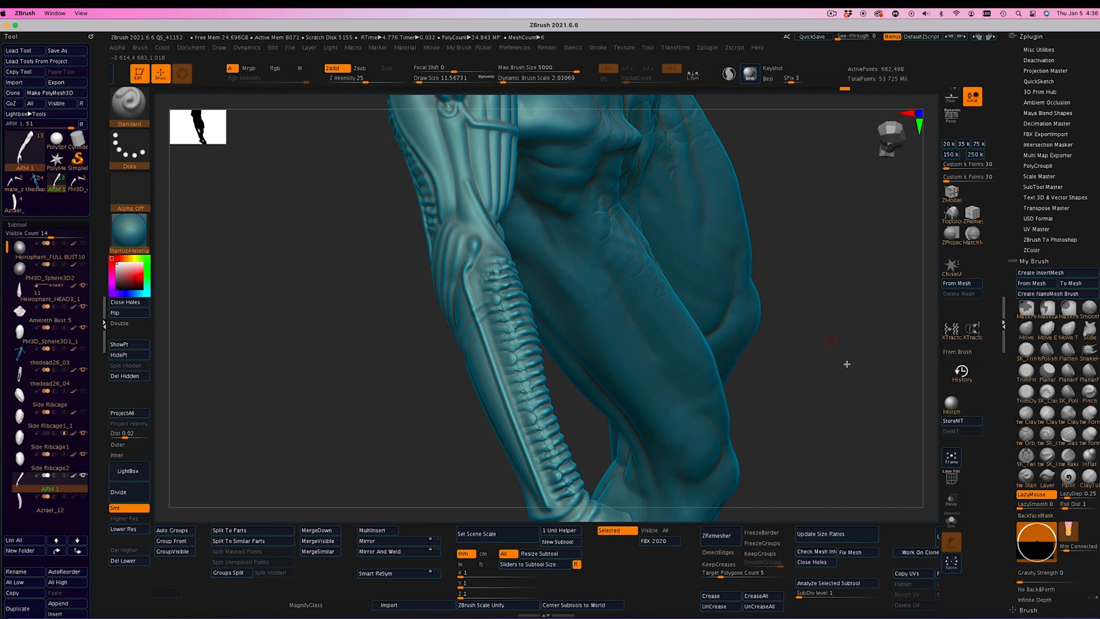
Isolate the ARM 1 subtool in Solo mode and undo the last stroke on the arm
mouse_move(847, 364)
left_mouse_down()
mouse_move(823, 333)
mouse_move(815, 375)
mouse_move(601, 327)
mouse_move(678, 346)
mouse_move(665, 334)
mouse_move(687, 355)
left_mouse_up()
left_click(951, 523)
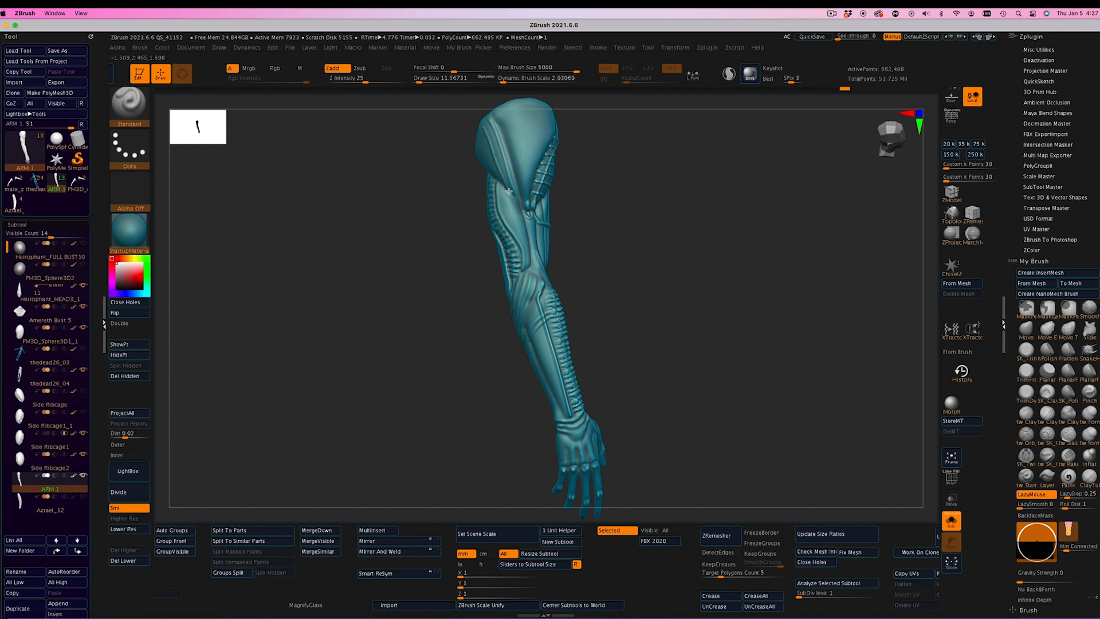
left_click_drag(509, 191, 549, 178)
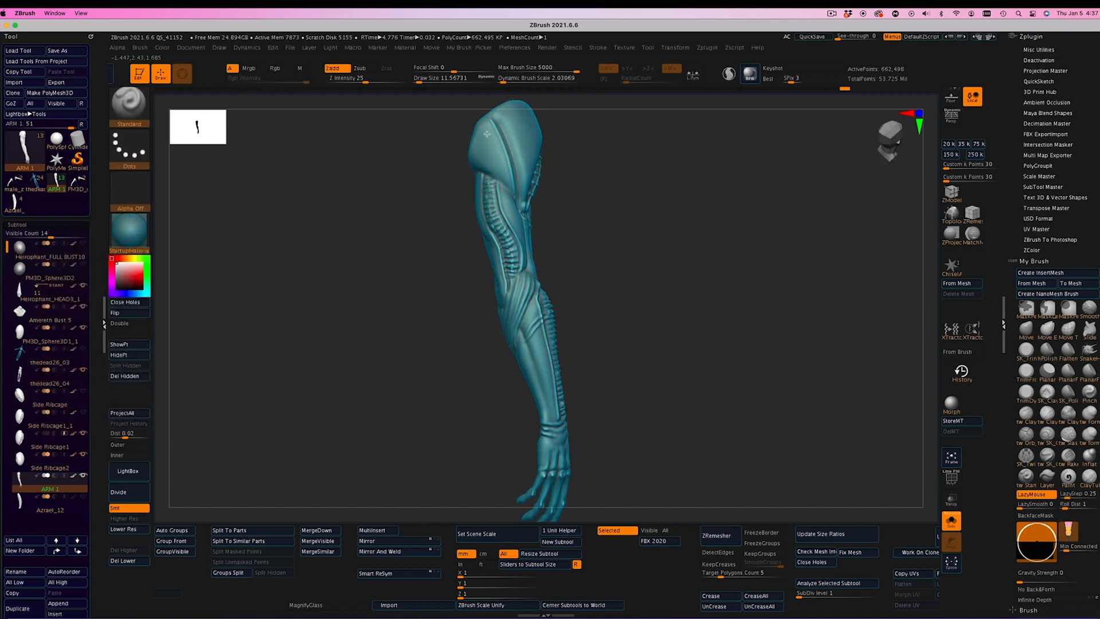
left_click_drag(487, 128, 511, 191)
mouse_move(587, 216)
left_mouse_down()
mouse_move(612, 189)
mouse_move(592, 213)
mouse_move(628, 194)
mouse_move(592, 192)
mouse_move(626, 180)
mouse_move(482, 173)
mouse_move(621, 194)
mouse_move(599, 179)
mouse_move(654, 173)
mouse_move(609, 194)
mouse_move(508, 333)
left_mouse_up()
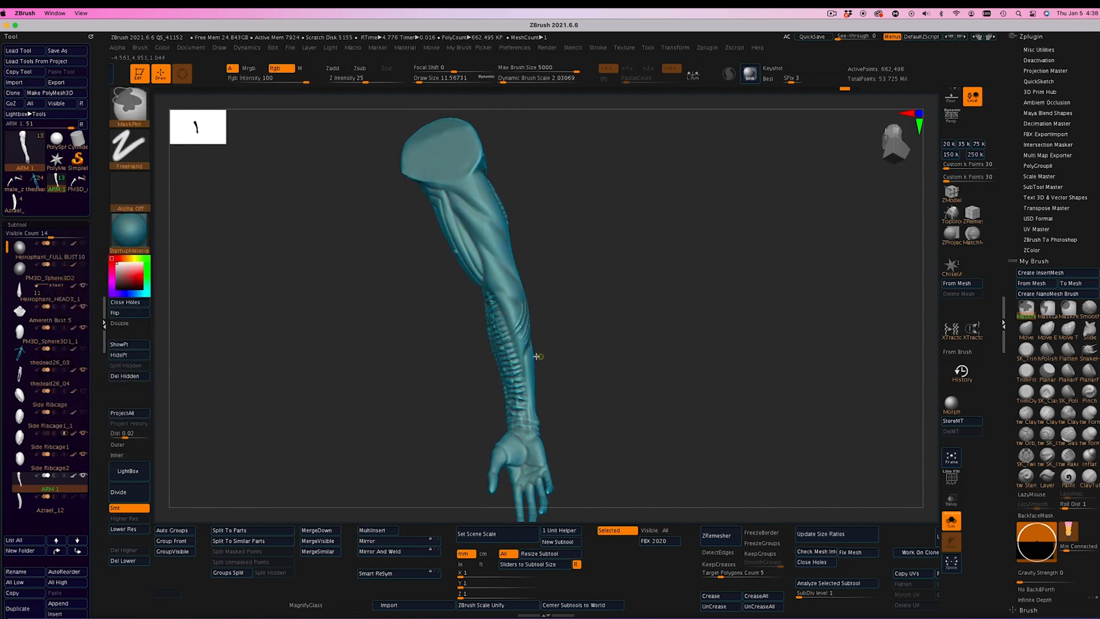
key("ctrl+z")
Sculpt parallel diagonal ridges wrapping around the back of the elbow and upper forearm to meet the ribbed strip
left_click_drag(642, 329, 571, 321)
mouse_move(619, 295)
left_mouse_down()
mouse_move(520, 336)
mouse_move(613, 280)
mouse_move(643, 280)
mouse_move(507, 326)
mouse_move(611, 319)
mouse_move(612, 290)
mouse_move(507, 315)
mouse_move(633, 297)
mouse_move(503, 297)
left_mouse_up()
left_click_drag(514, 350, 717, 379)
left_click_drag(509, 315, 535, 367)
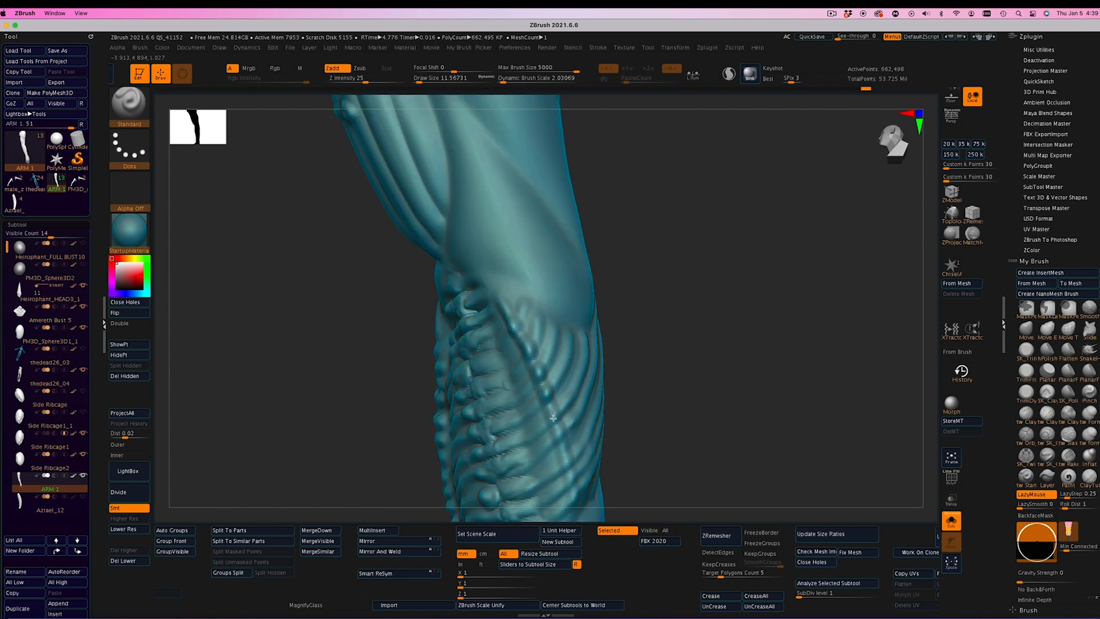
left_click_drag(610, 438, 711, 408)
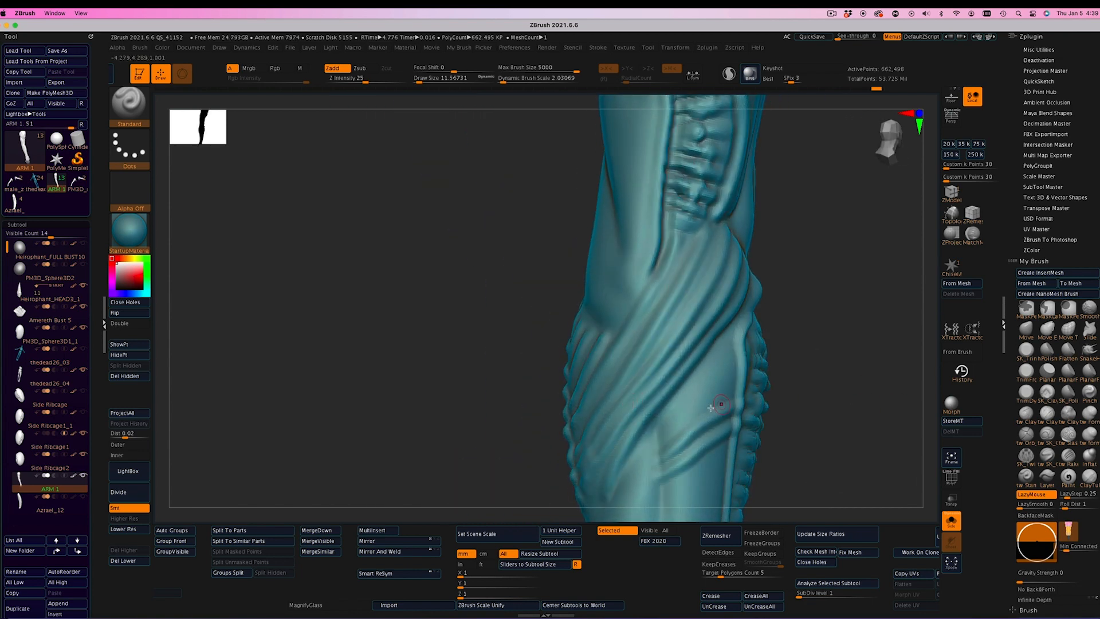
left_click_drag(885, 455, 467, 317)
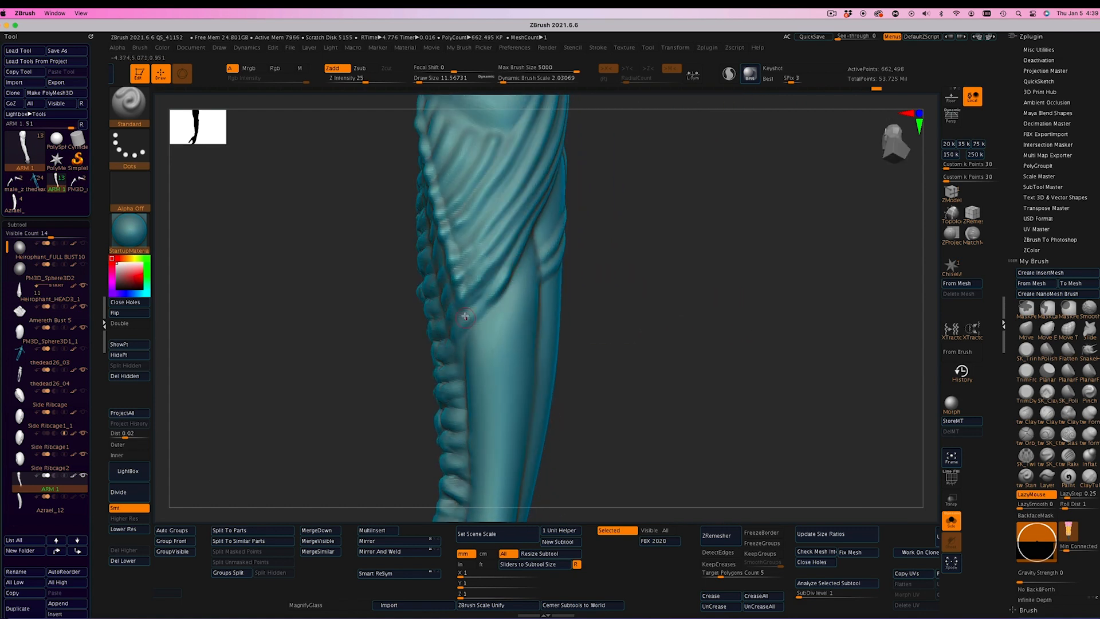
left_click_drag(609, 283, 495, 281)
key("shift")
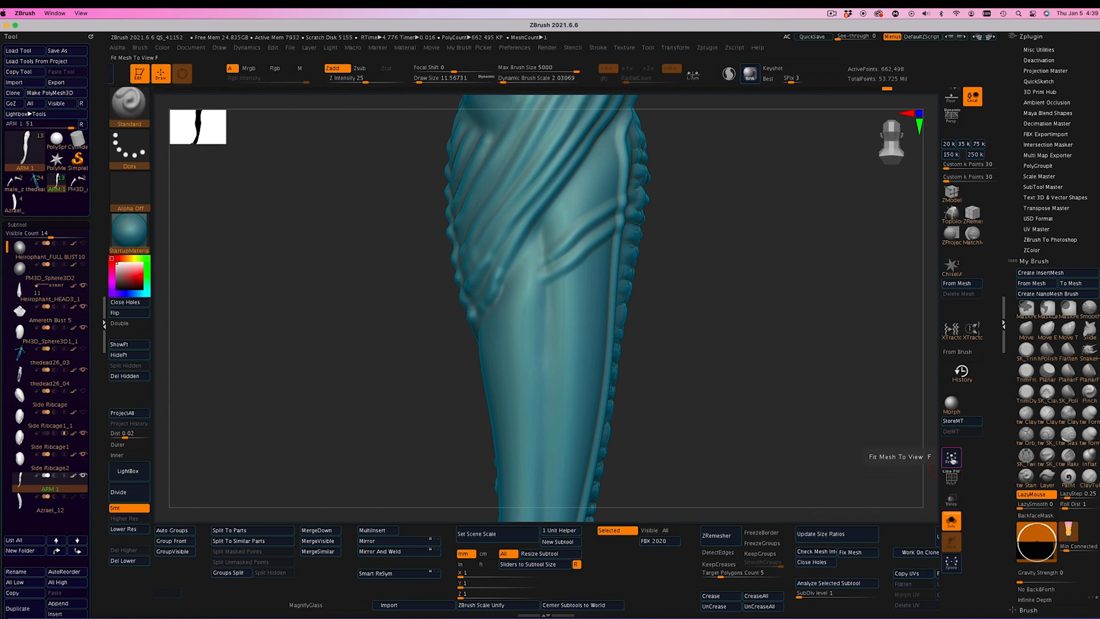
Fit the whole arm to the view and open the brush library
left_click(951, 457)
mouse_move(795, 397)
left_mouse_down()
mouse_move(786, 461)
mouse_move(731, 429)
mouse_move(749, 395)
mouse_move(724, 373)
mouse_move(724, 332)
mouse_move(687, 326)
left_mouse_up()
key("b")
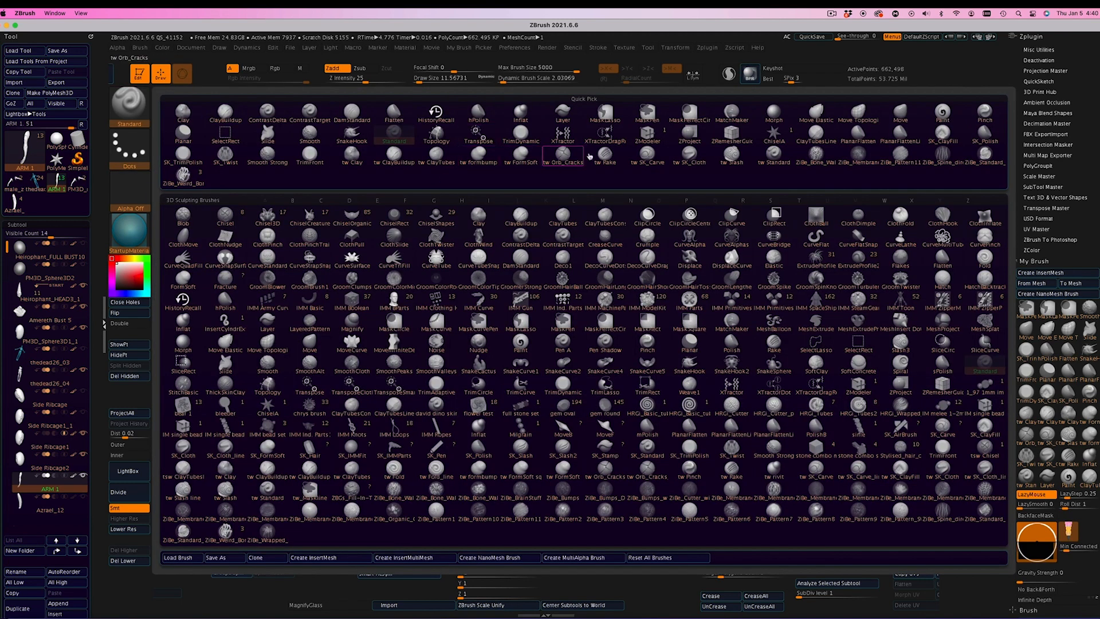
Carve creases around the elbow with the DamStandard brush in subtractive mode, undoing the last stroke
key("d")
key("s")
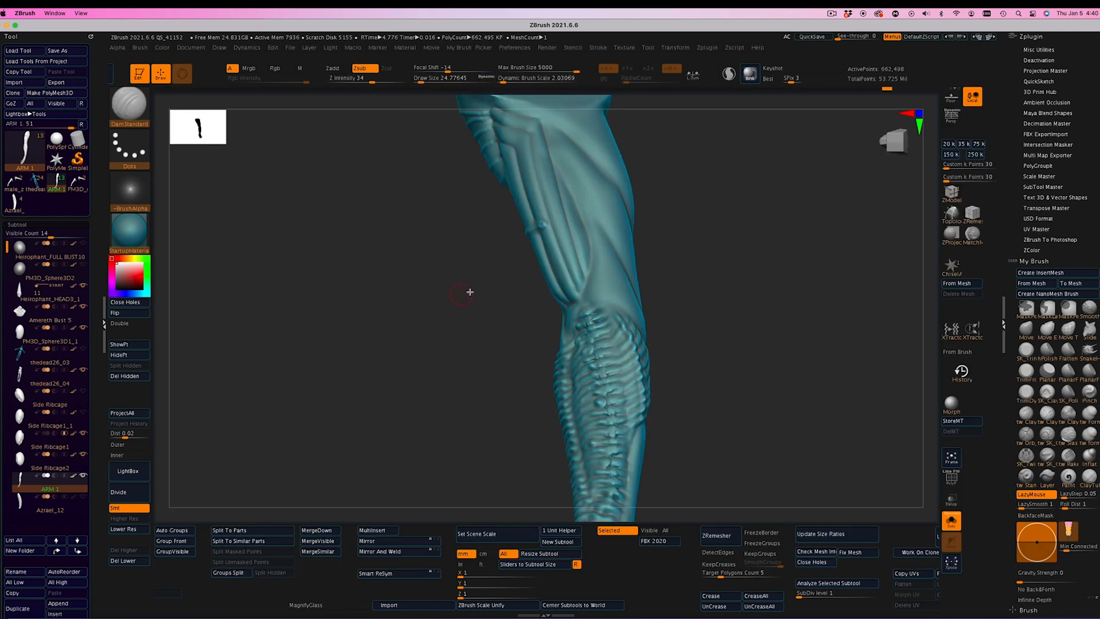
left_click_drag(704, 298, 591, 310)
left_click_drag(641, 344, 574, 351)
left_click_drag(706, 346, 616, 371)
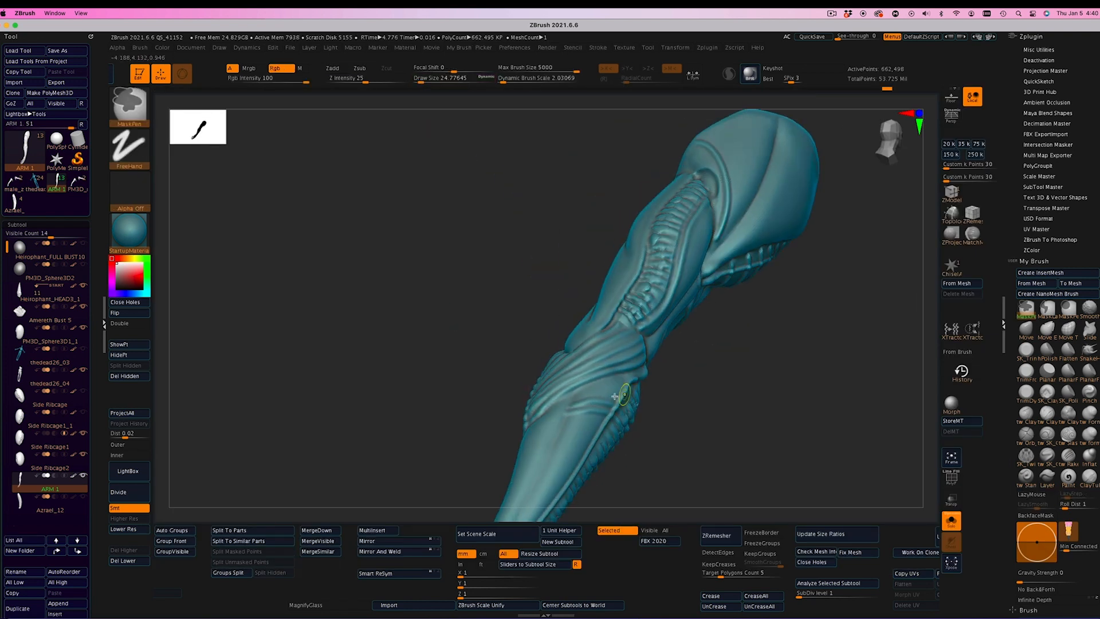
left_click_drag(702, 395, 621, 439)
mouse_move(733, 340)
left_mouse_down()
mouse_move(674, 384)
mouse_move(676, 407)
left_mouse_up()
left_click_drag(808, 318, 759, 366)
key("ctrl+z")
Set the DamStandard brush's Z Intensity to 22 and refine the diagonal folds wrapping the elbow
left_click_drag(708, 325, 711, 353)
left_click(363, 81)
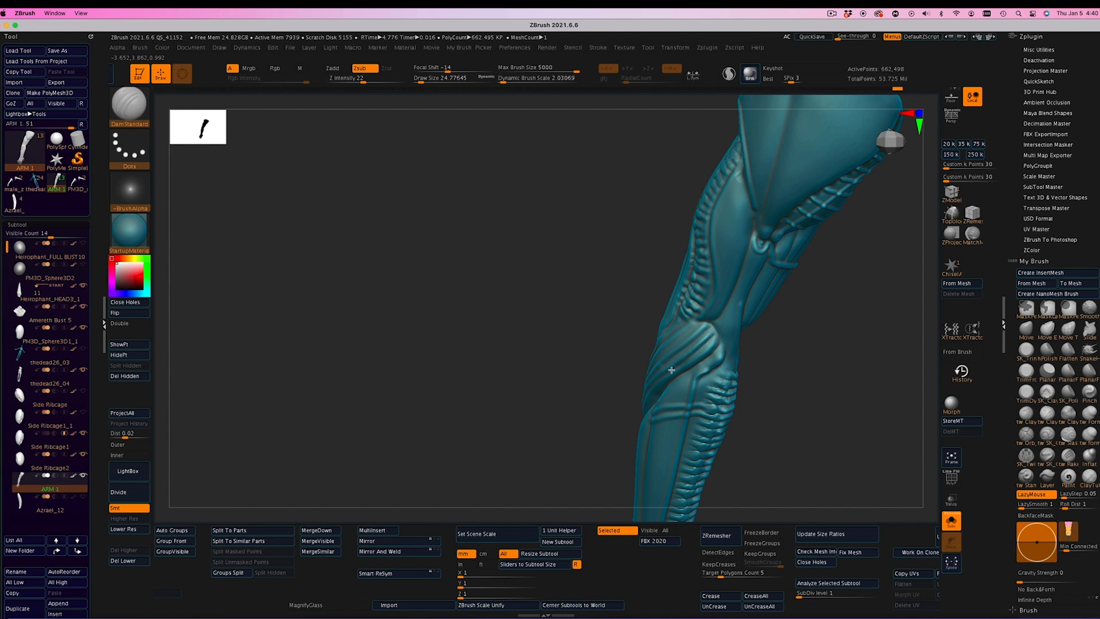
left_click_drag(607, 345, 676, 323)
left_click_drag(682, 319, 610, 372)
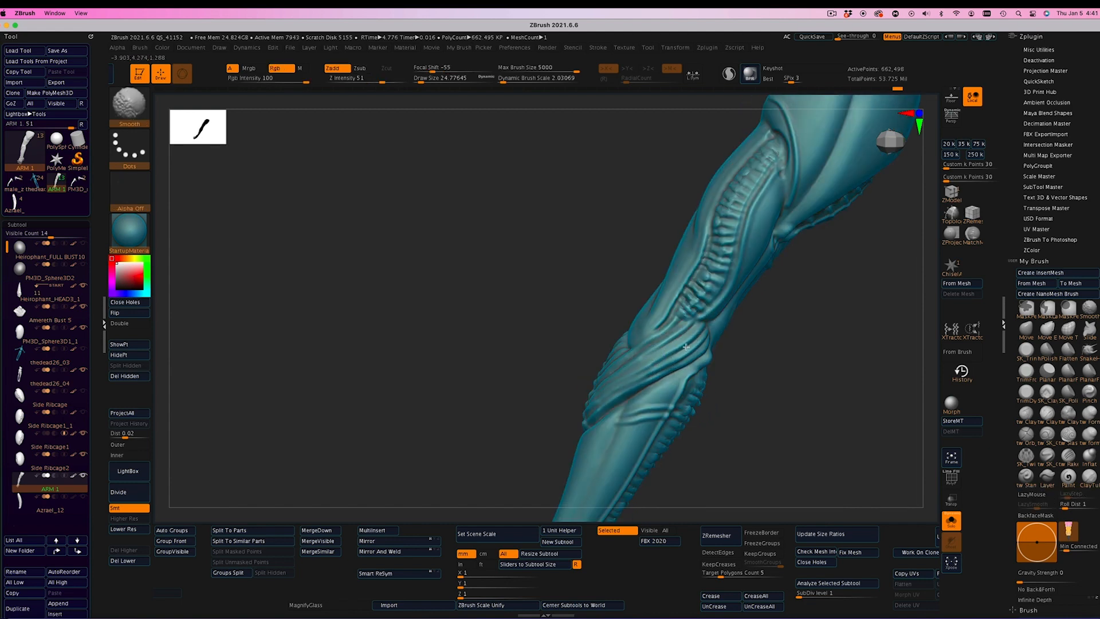
With the ContrastDelta brush at draw size 5.12785 and dynamic brush scale 3.75413, add round knobs to the ends of the elbow strands
left_click_drag(739, 350, 800, 355)
key("b")
left_click(519, 150)
left_click(503, 82)
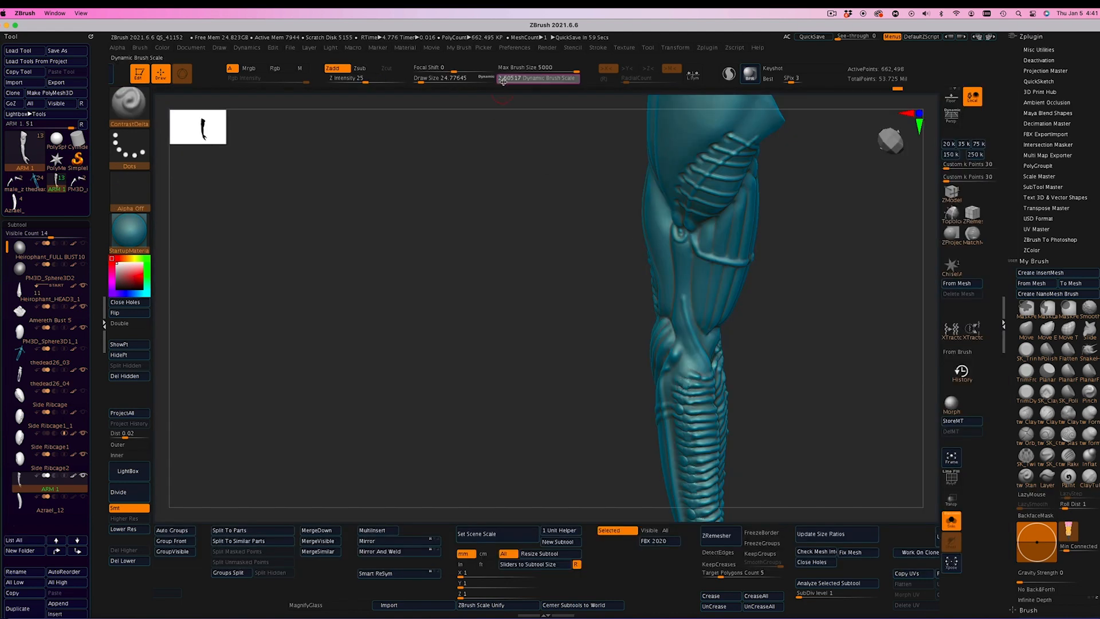
left_click(418, 82)
mouse_move(633, 290)
left_mouse_down("alt")
mouse_move(491, 300)
mouse_move(366, 338)
left_mouse_up("alt")
left_click(576, 372)
left_click(557, 331)
left_click(546, 304)
left_click(534, 281)
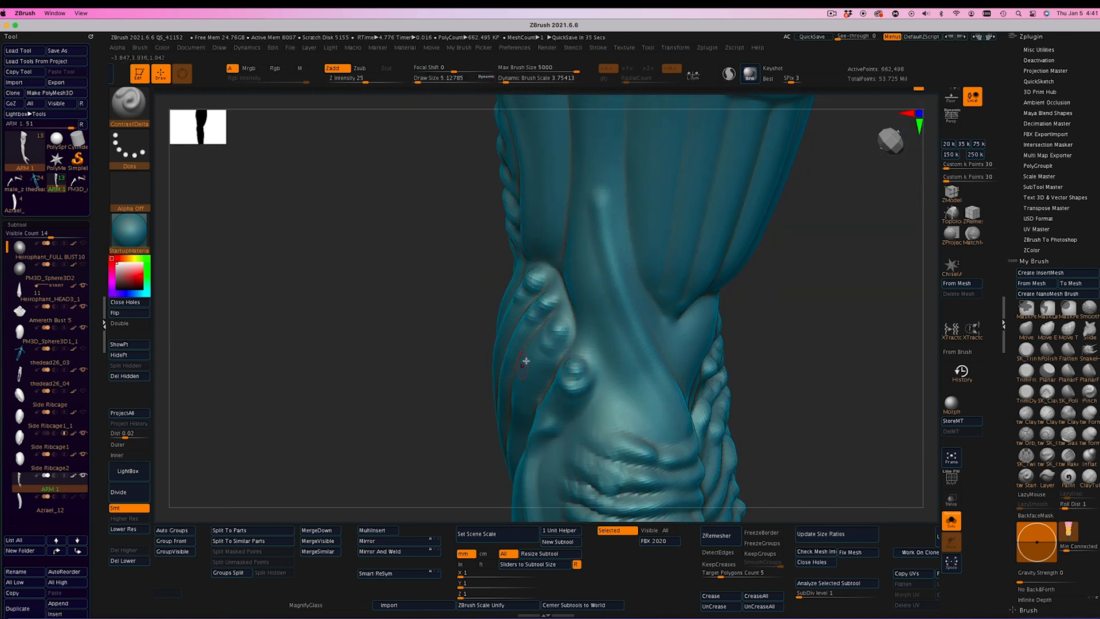
Add a small knob at the upper end of the long tendon above the elbow and check the whole arm
mouse_move(539, 431)
left_mouse_down("shift")
mouse_move(561, 389)
mouse_move(603, 401)
left_mouse_up("shift")
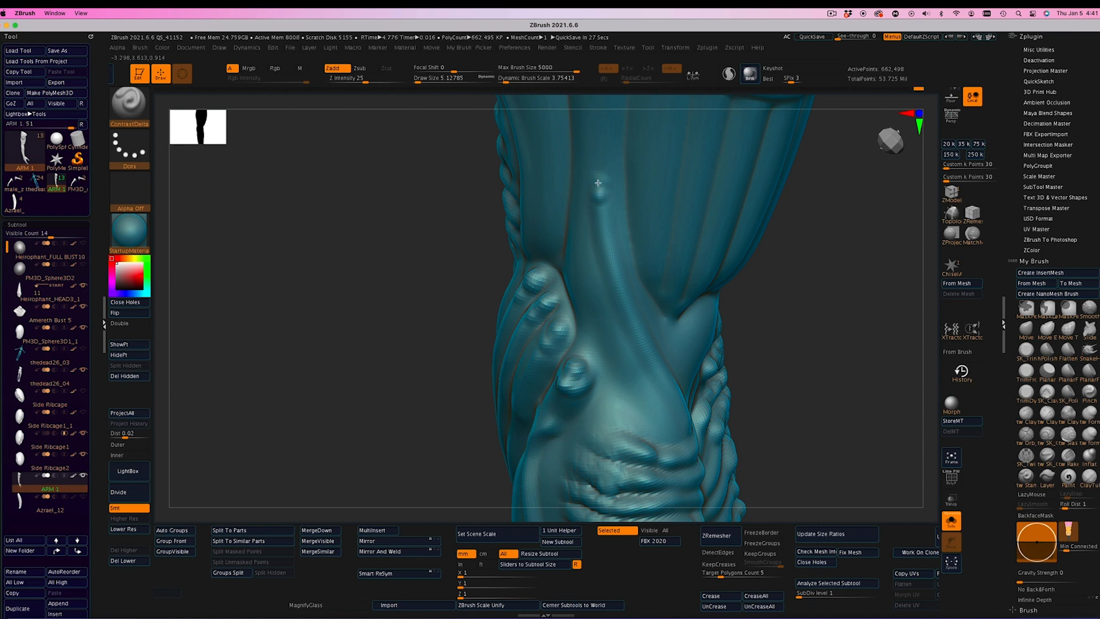
mouse_move(594, 192)
left_mouse_down()
mouse_move(599, 173)
mouse_move(602, 190)
left_mouse_up()
left_click_drag(401, 263, 504, 287)
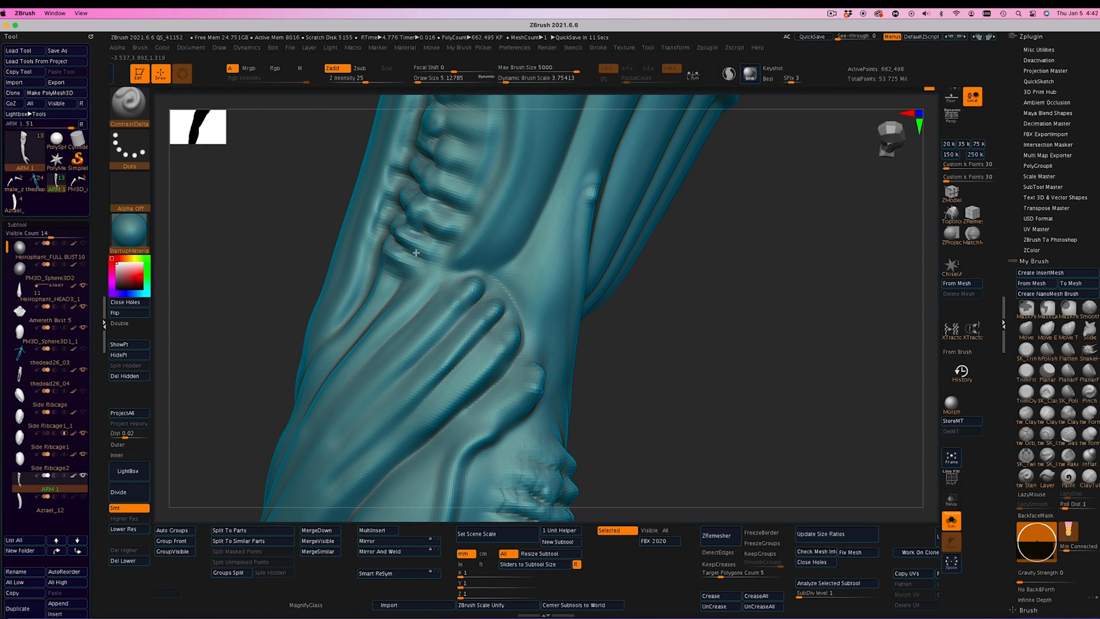
key("f")
left_click_drag(827, 367, 786, 395)
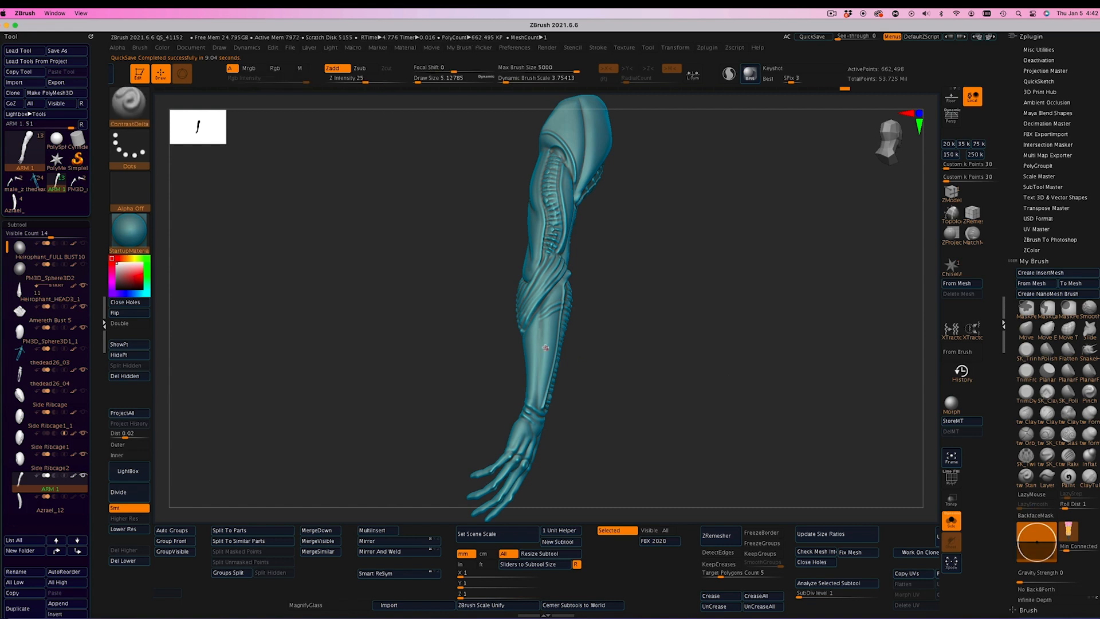
With the Standard brush in subtractive mode at draw size 2.48602, engrave a row of short slots down the forearm
key("alt")
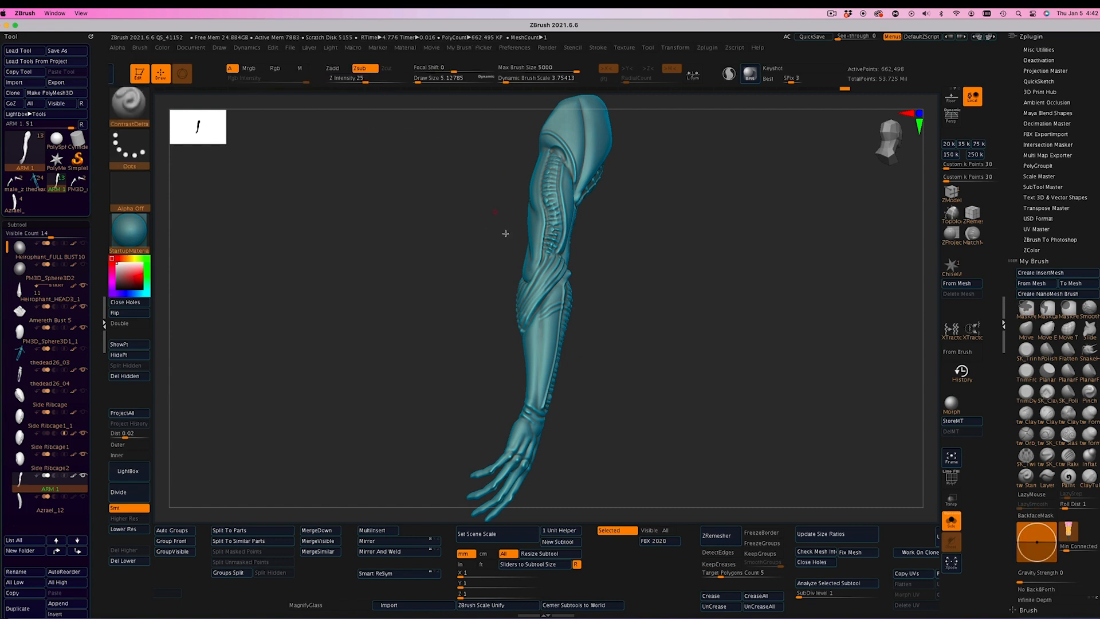
left_click(116, 122)
left_click(543, 337)
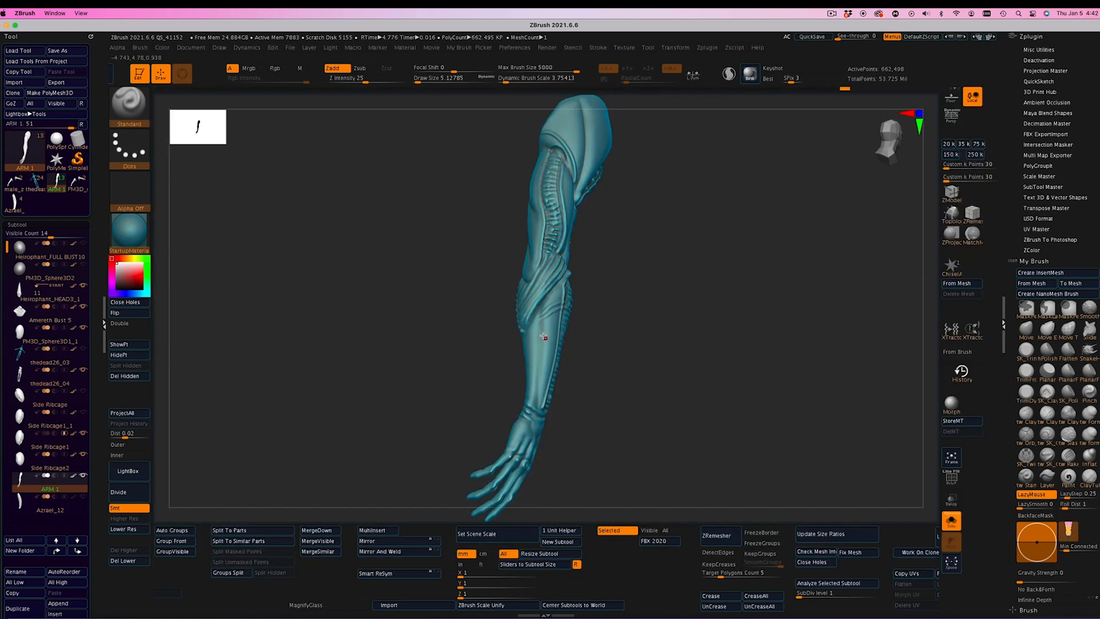
key("alt")
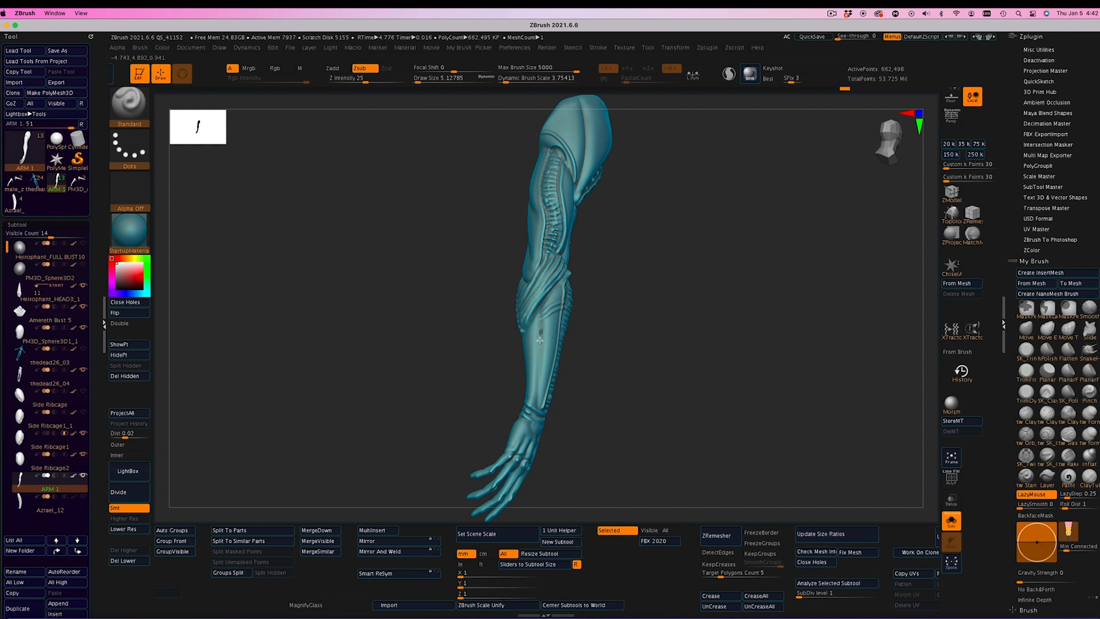
left_click_drag(647, 354, 667, 343)
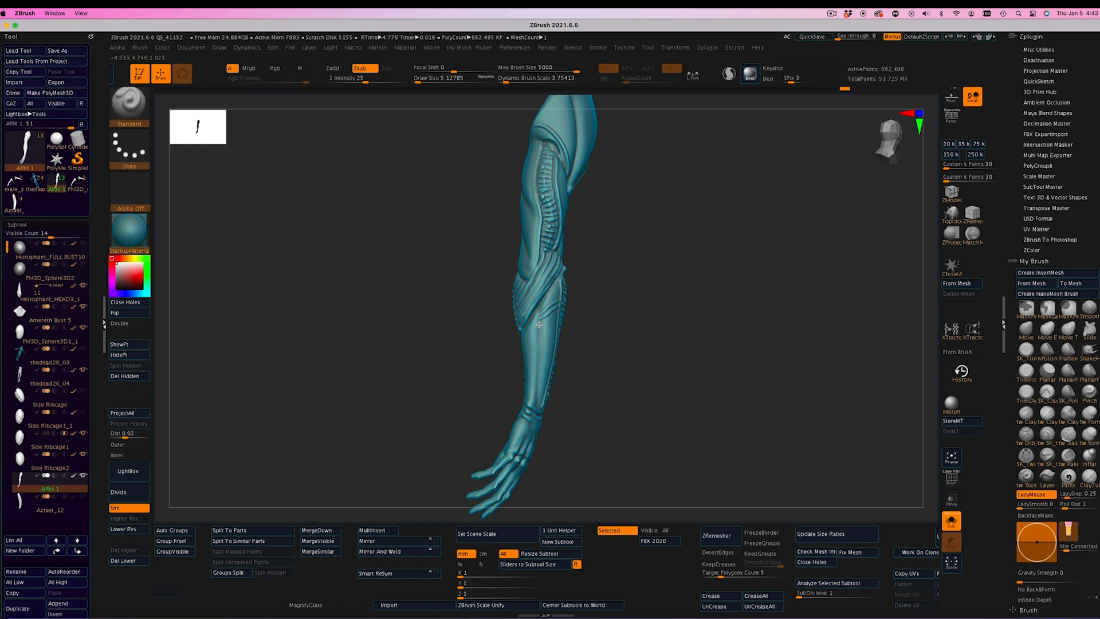
key("ctrl+z")
mouse_move(483, 234)
left_mouse_down("alt")
mouse_move(499, 338)
mouse_move(551, 390)
mouse_move(538, 468)
left_mouse_up("alt")
mouse_move(682, 447)
left_mouse_down()
mouse_move(720, 422)
mouse_move(739, 441)
mouse_move(393, 139)
left_mouse_up()
left_click_drag(417, 81, 414, 82)
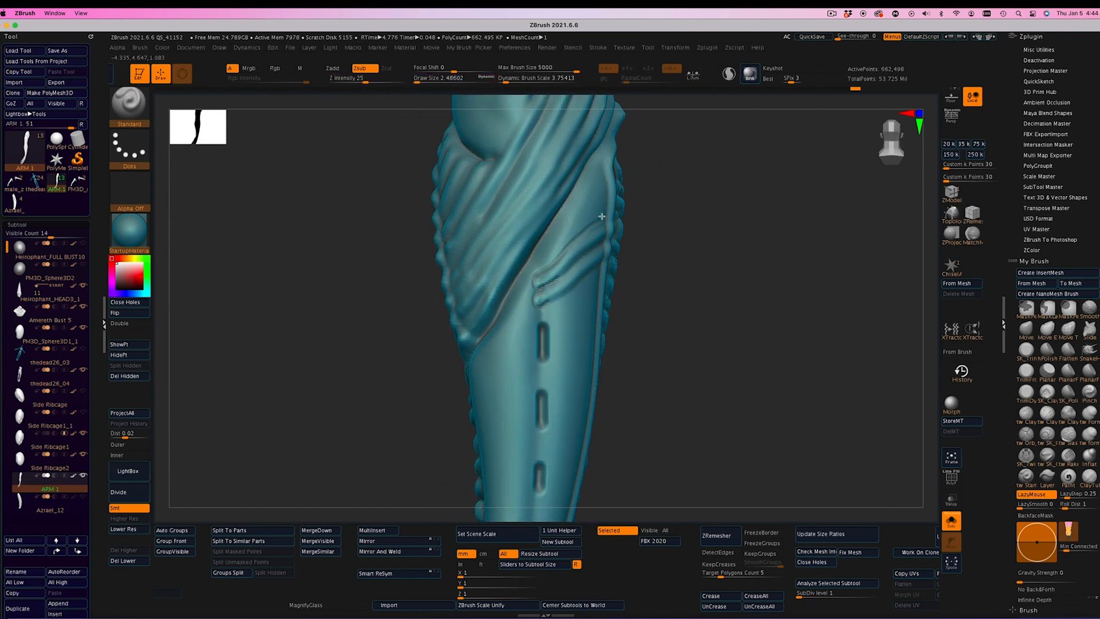
Engrave a small slot in the band crossing the upper forearm, undoing the surplus strokes
left_click_drag(601, 216, 540, 306)
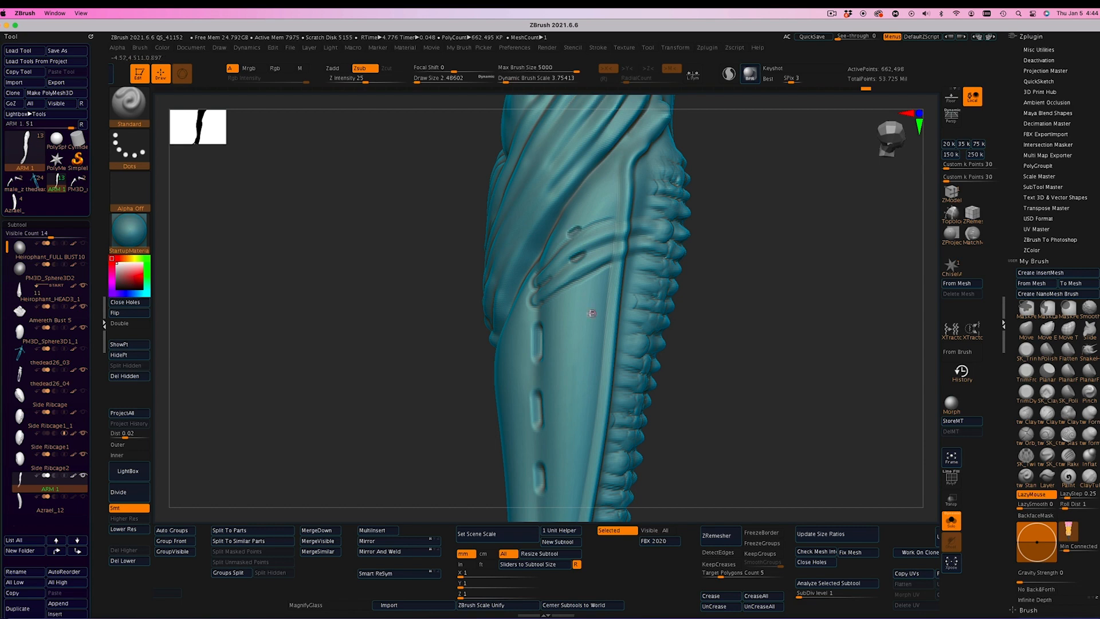
mouse_move(696, 352)
left_mouse_down()
mouse_move(807, 373)
mouse_move(721, 238)
left_mouse_up()
key("ctrl+z")
key("ctrl+z")
key("ctrl+z")
key("ctrl+z")
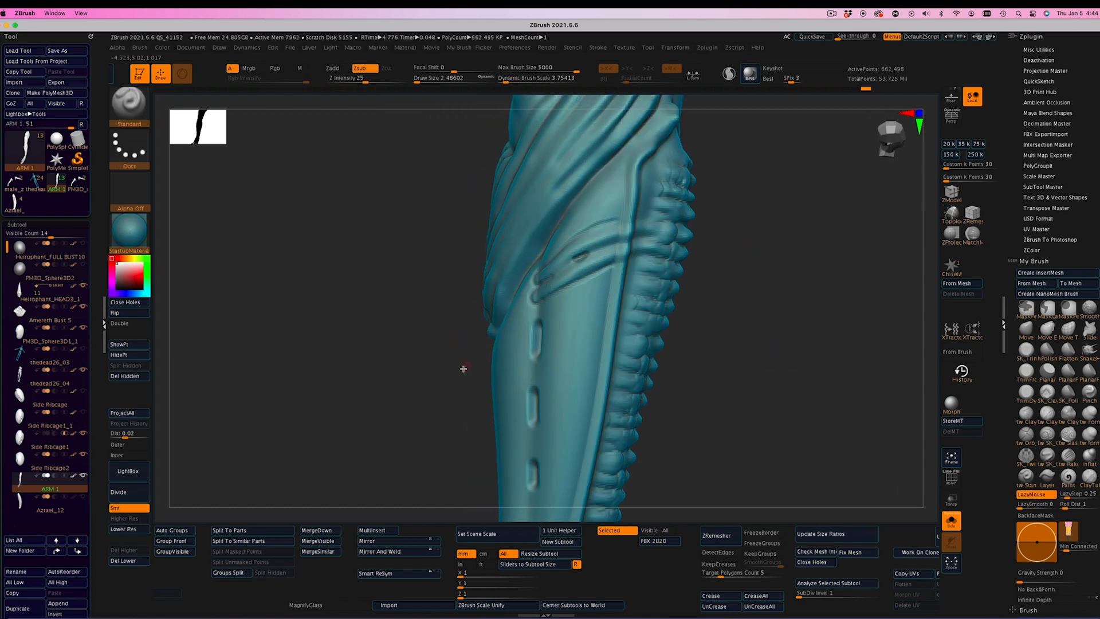
Try an angled line along the lower forearm beside the row of slots, and undo it
mouse_move(461, 368)
left_mouse_down()
mouse_move(509, 362)
mouse_move(487, 350)
left_mouse_up()
left_click_drag(777, 344, 749, 341)
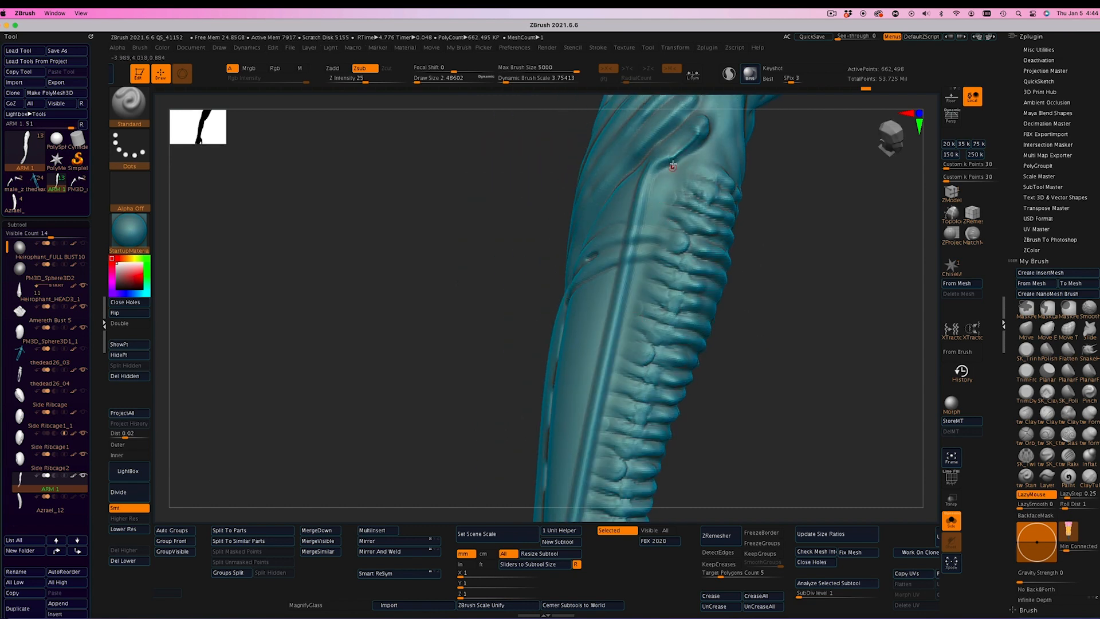
mouse_move(729, 184)
left_mouse_down()
mouse_move(753, 196)
mouse_move(784, 250)
left_mouse_up()
left_click_drag(564, 338, 610, 342)
left_click(337, 68)
left_click(953, 459)
mouse_move(744, 372)
left_mouse_down()
mouse_move(830, 399)
mouse_move(809, 366)
mouse_move(776, 380)
mouse_move(584, 314)
mouse_move(557, 376)
mouse_move(590, 465)
mouse_move(428, 195)
left_mouse_up()
left_click_drag(601, 352, 710, 366)
left_click_drag(524, 341, 507, 383)
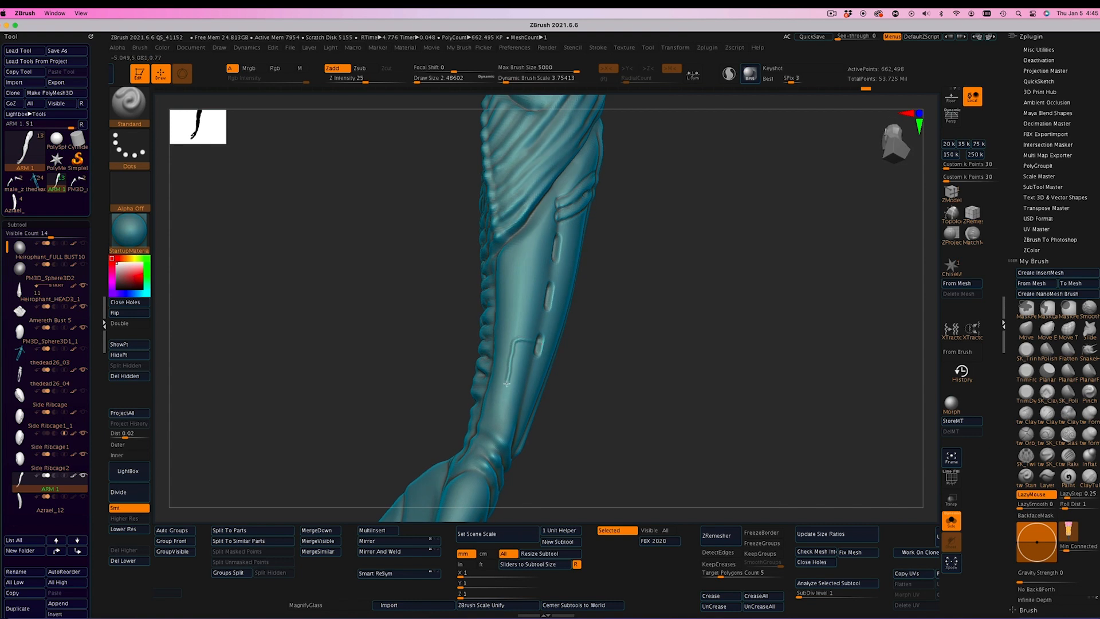
key("super+z")
Set the Standard brush to Zsub at draw size 5.12785 and cut a short notch at the wrist end of the forearm
left_click(364, 69)
left_click(415, 82)
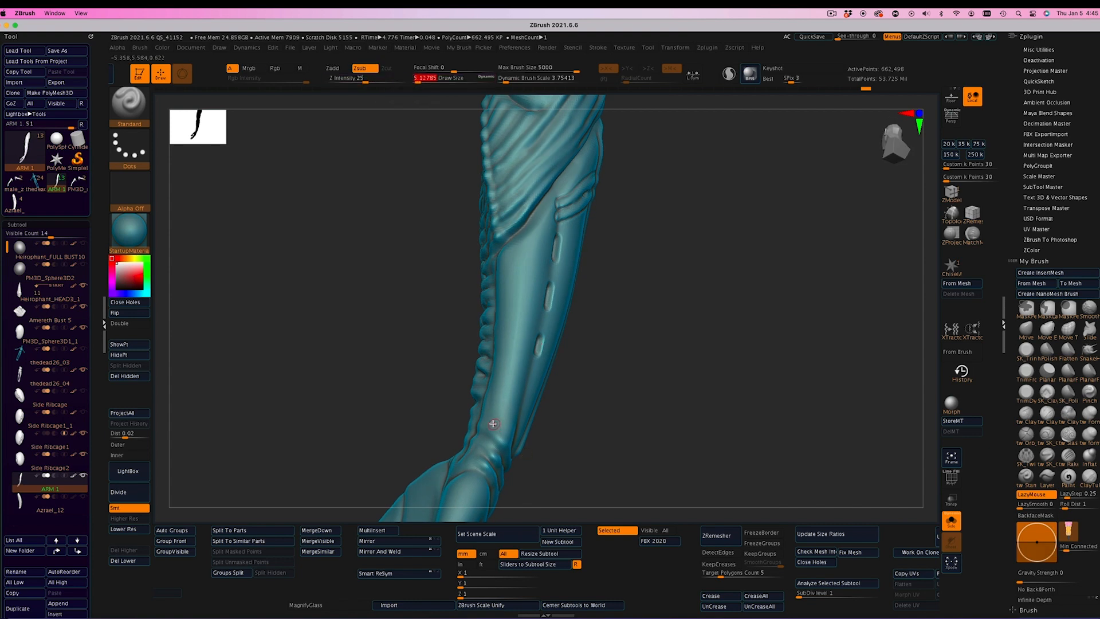
left_click_drag(494, 423, 497, 431)
left_click_drag(572, 434, 623, 437)
key("super+z")
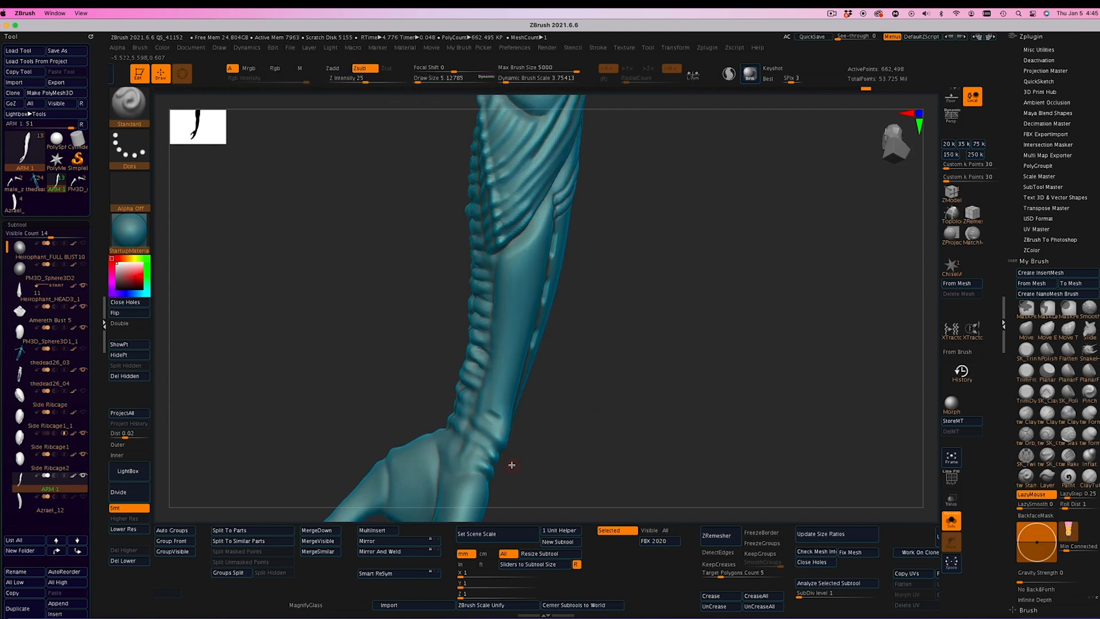
left_click_drag(488, 412, 498, 420)
mouse_move(596, 423)
left_mouse_down()
mouse_move(504, 421)
mouse_move(600, 422)
mouse_move(620, 402)
left_mouse_up()
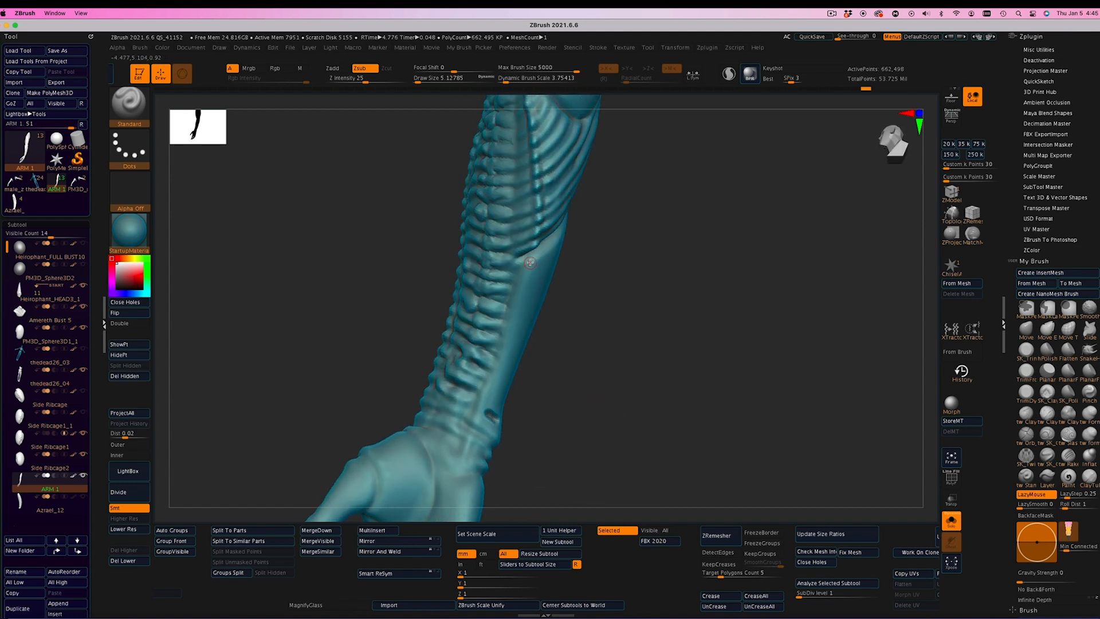
In Zadd mode, raise a long ridge beside the forearm ribs down to the wrist notch, and smooth its end at draw size 11.56731
left_click(337, 68)
left_click_drag(532, 257, 481, 413)
mouse_move(618, 412)
left_mouse_down()
mouse_move(636, 396)
mouse_move(626, 393)
left_mouse_up()
left_click_drag(521, 281, 471, 421)
mouse_move(554, 370)
left_mouse_down()
mouse_move(604, 368)
mouse_move(634, 385)
left_mouse_up()
left_click(419, 80)
left_click_drag(418, 79, 414, 79)
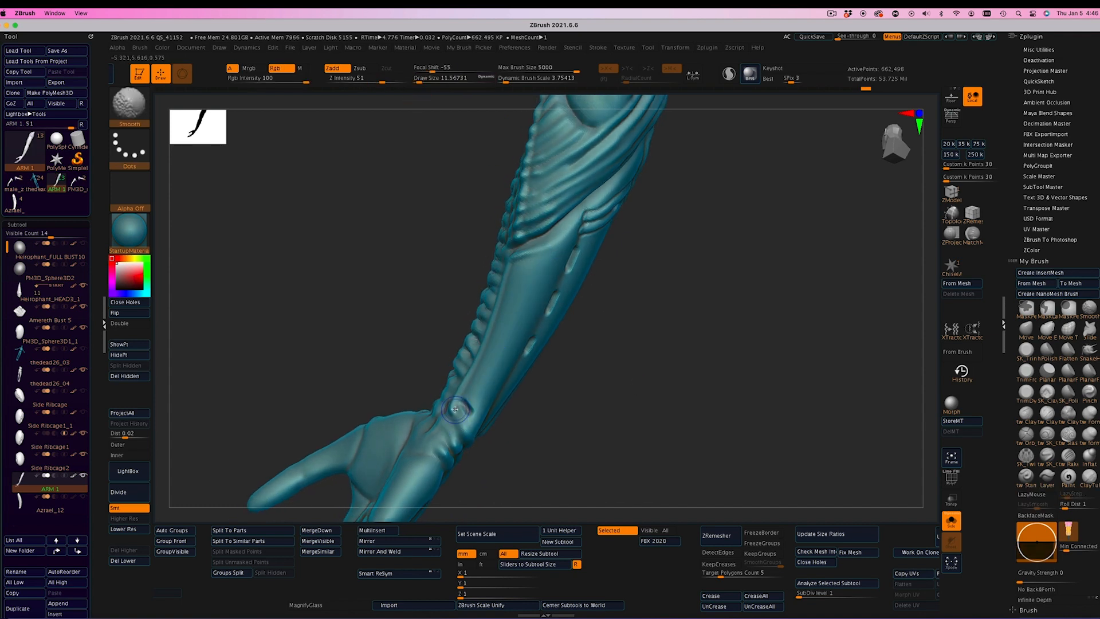
mouse_move(687, 338)
left_mouse_down()
mouse_move(731, 352)
mouse_move(711, 328)
left_mouse_up()
With the DamStandard brush at draw sizes 6.94411 and 11.56731, sharpen the grooves along the ridge and around its wrist end
key("b")
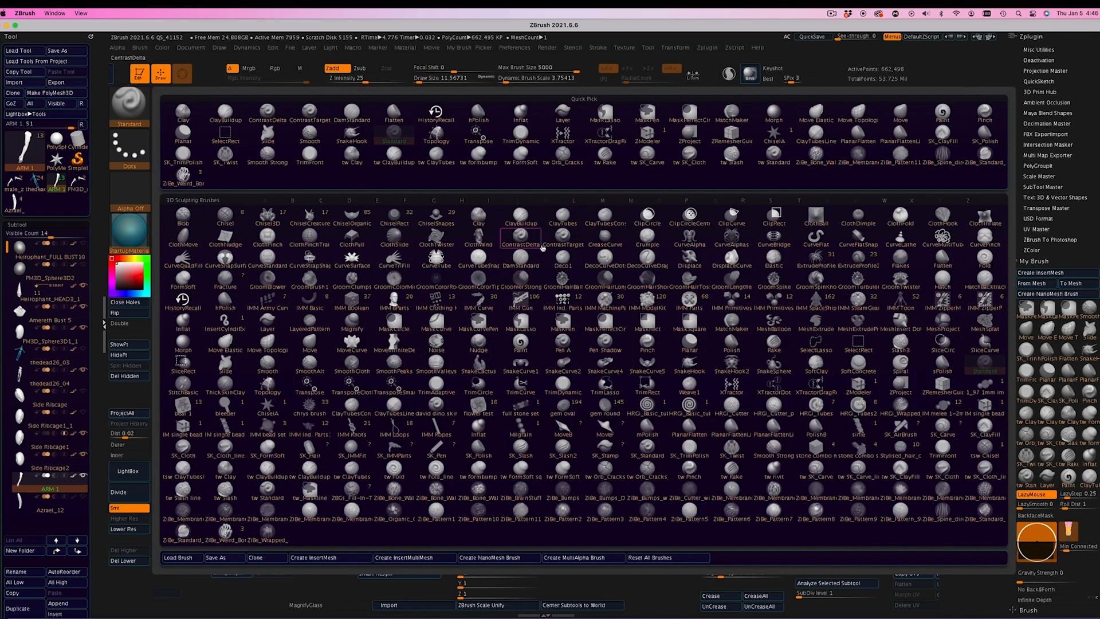
key("d")
key("s")
left_click(419, 82)
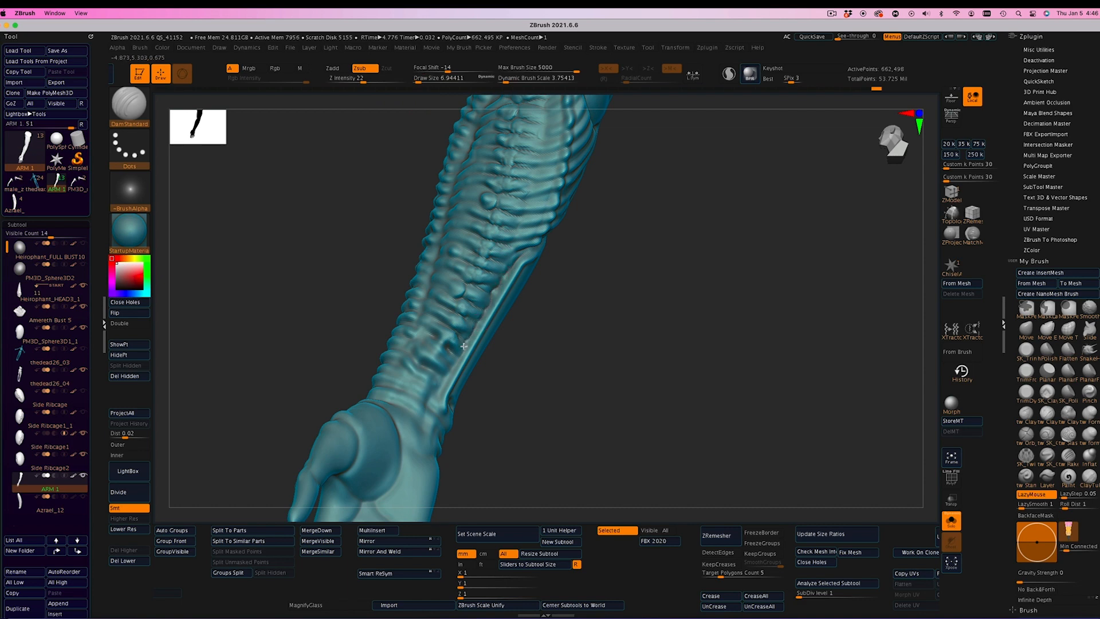
right_click_drag(463, 346, 461, 349)
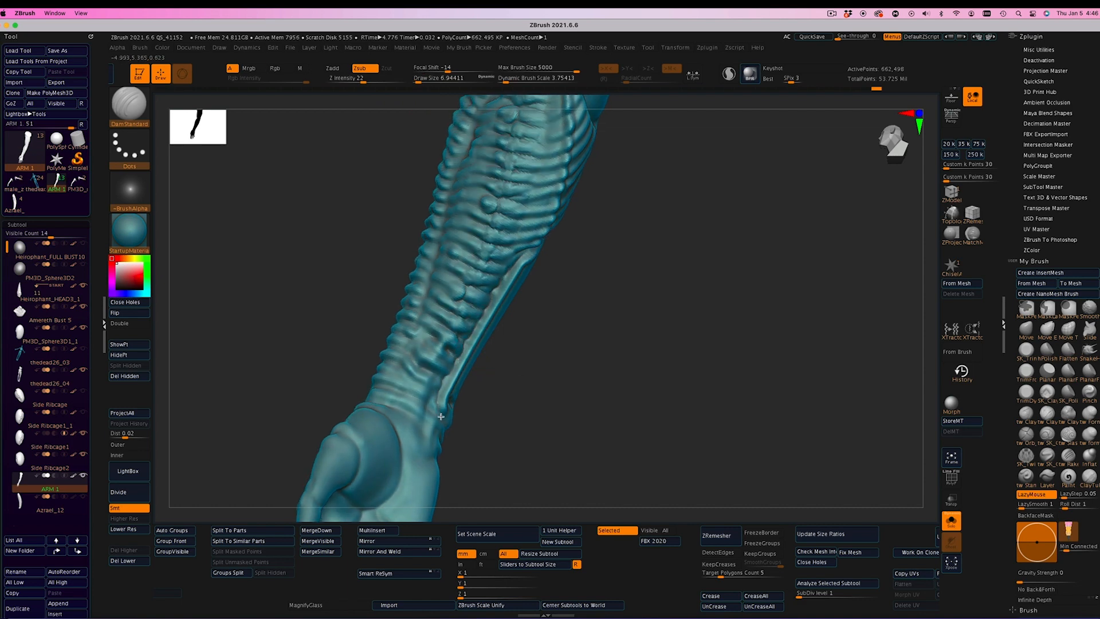
right_click_drag(441, 416, 448, 424)
left_click(419, 80)
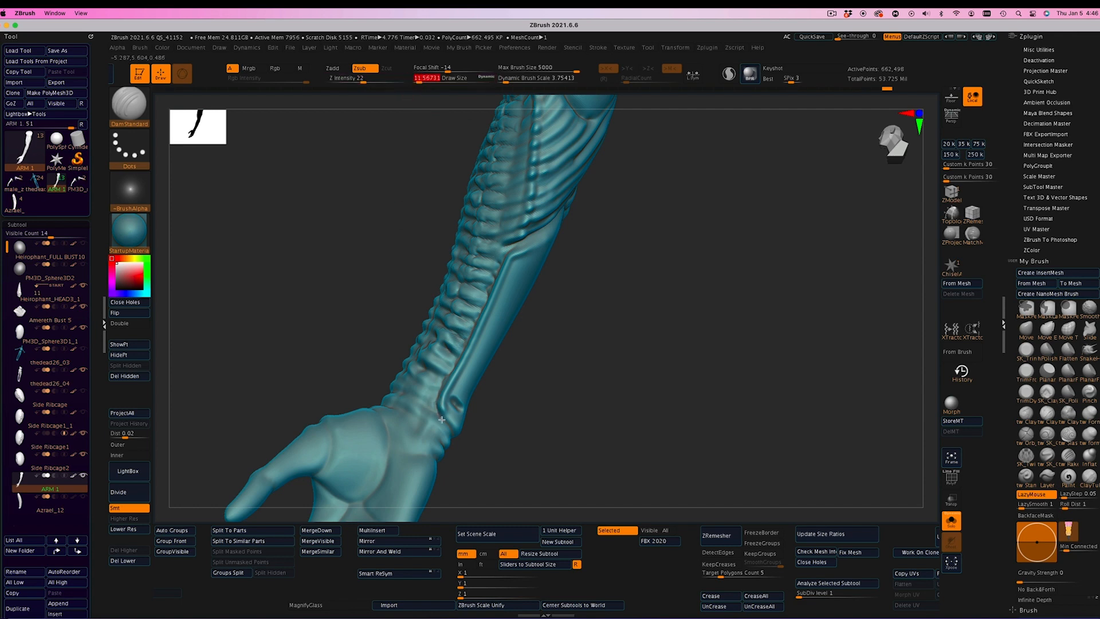
Deepen the creases in the elbow folds and between the ribs on the upper inner forearm
right_click_drag(473, 346, 535, 333)
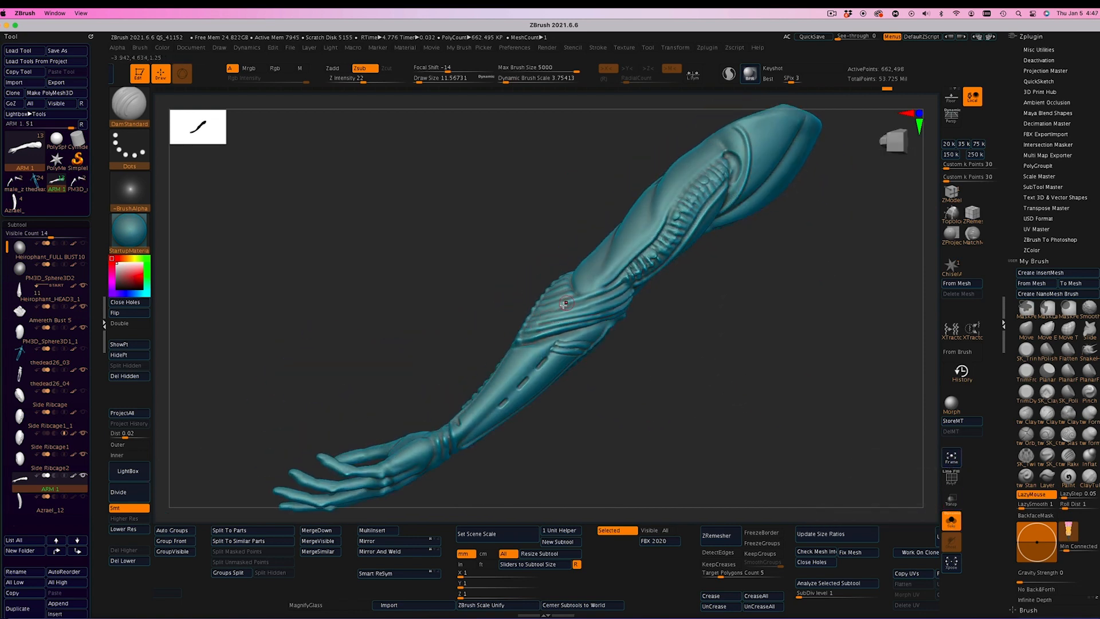
right_click_drag(625, 347, 681, 375)
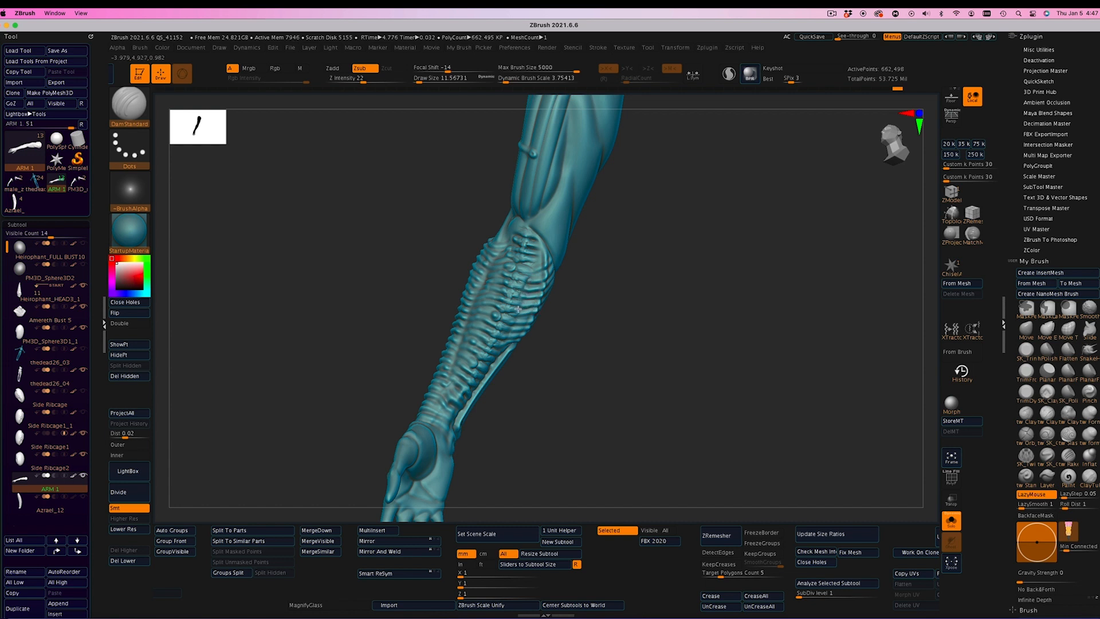
mouse_move(518, 310)
right_mouse_down()
mouse_move(528, 318)
mouse_move(541, 275)
right_mouse_up()
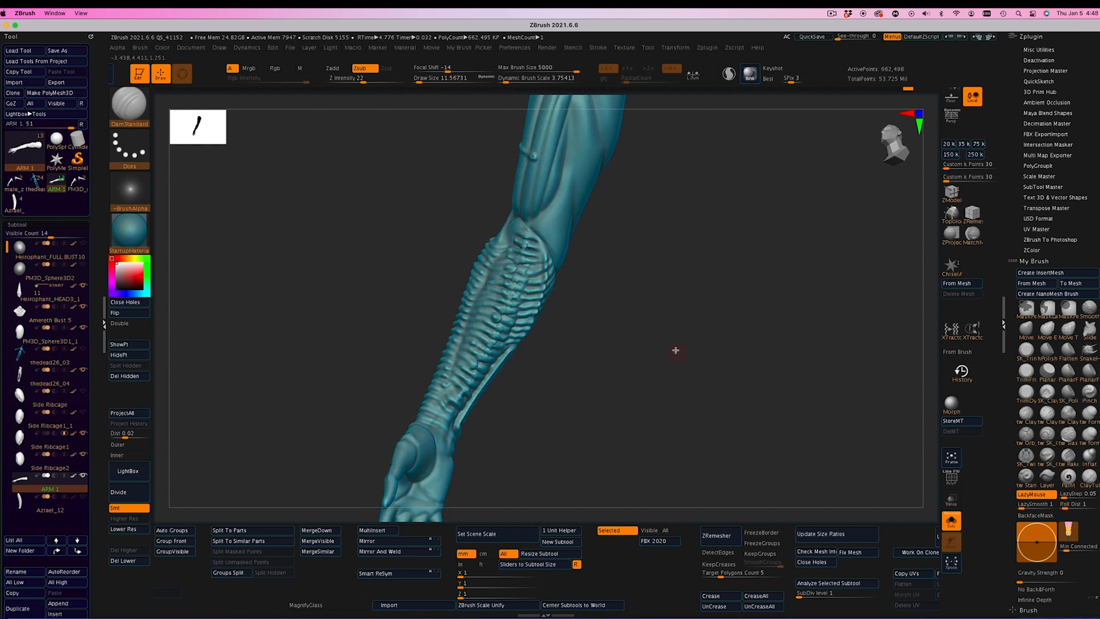
mouse_move(636, 348)
right_mouse_down()
mouse_move(635, 326)
mouse_move(645, 388)
mouse_move(609, 354)
mouse_move(555, 255)
right_mouse_up()
With the Move brush reduced to draw size 14.37425, pull the rib ends along the forearm's edge below the elbow outward into points
key("b")
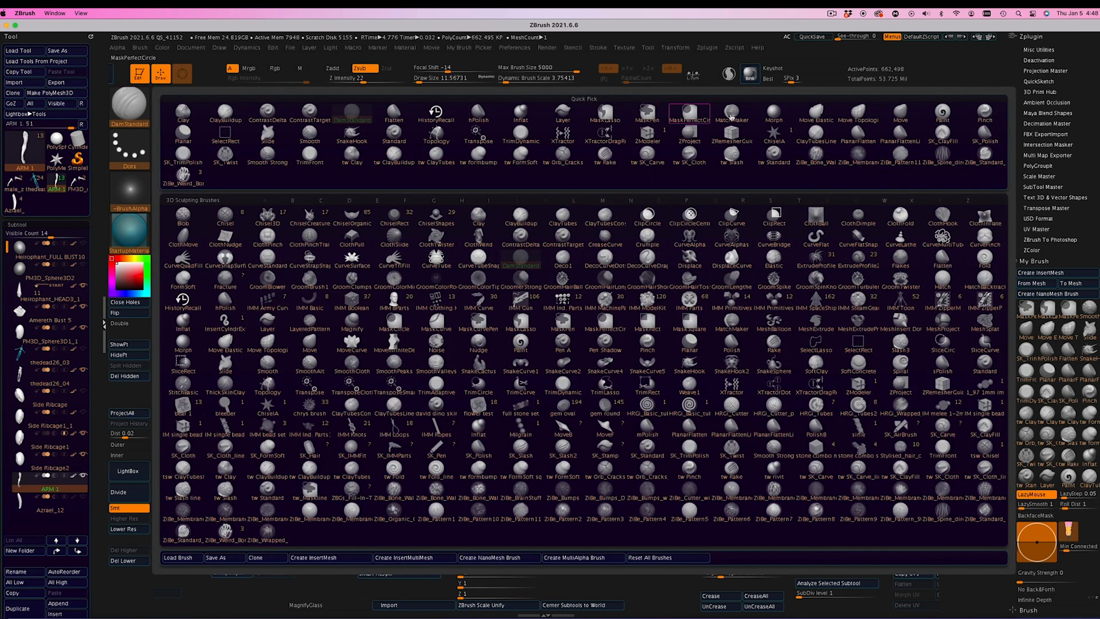
key("m")
key("v")
left_click_drag(544, 272, 552, 270)
key("ctrl+z")
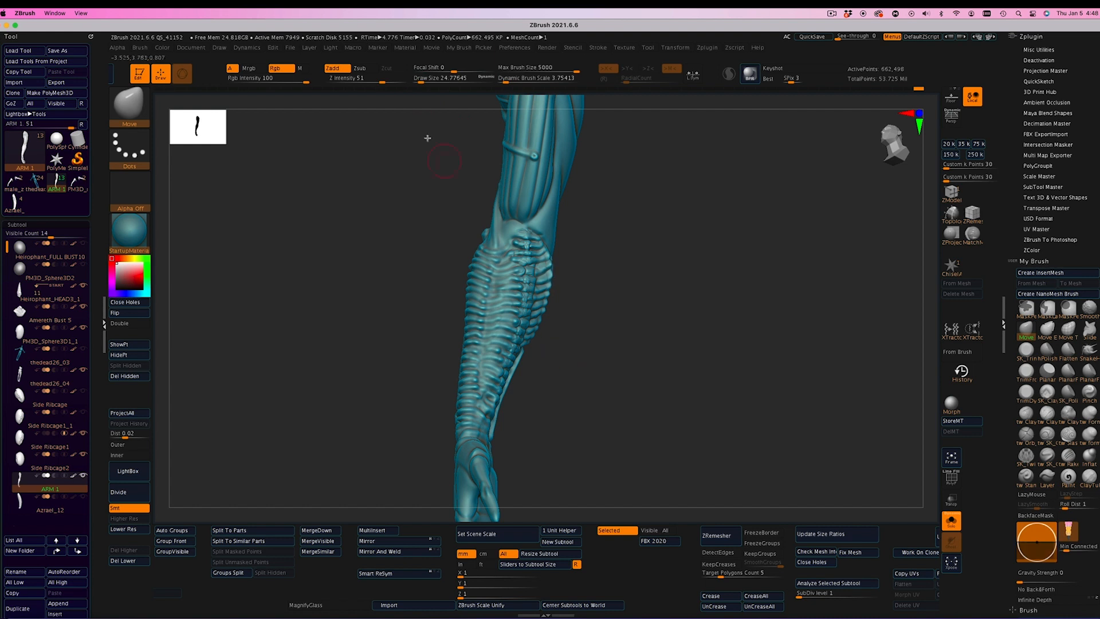
left_click(419, 81)
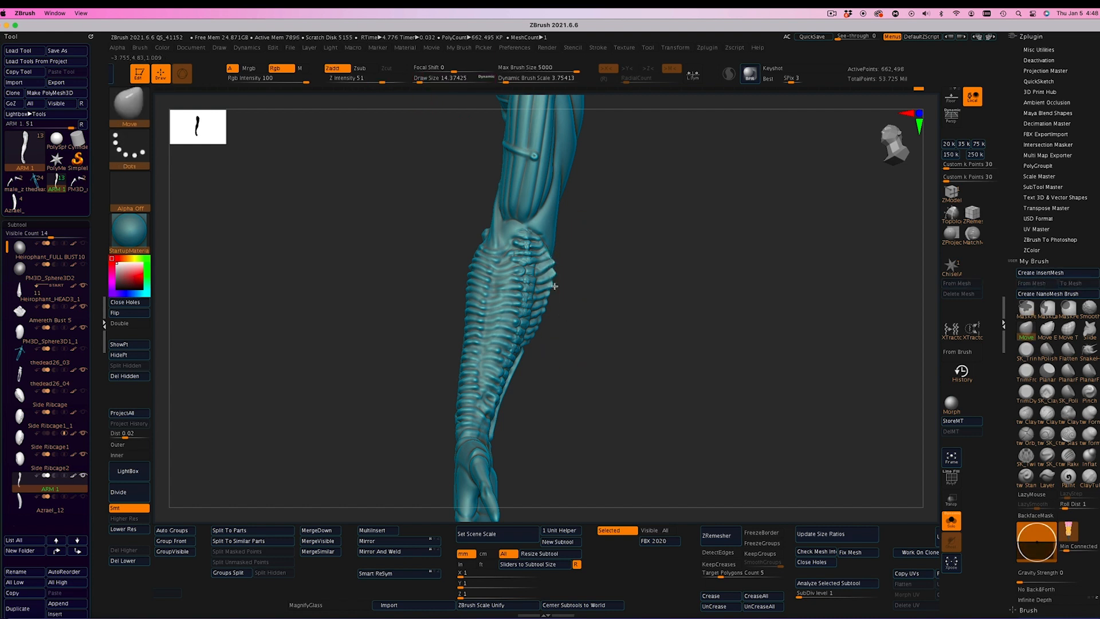
left_click(420, 81)
mouse_move(557, 282)
right_mouse_down()
mouse_move(574, 333)
mouse_move(594, 338)
mouse_move(550, 333)
right_mouse_up()
With the Standard brush in Zsub mode at draw size 5.12785, carve deeper creases between the ribs just below the elbow on the inner forearm
mouse_move(711, 263)
left_mouse_down()
mouse_move(695, 251)
mouse_move(680, 298)
mouse_move(710, 290)
mouse_move(673, 320)
left_mouse_up()
key("b")
key("s")
key("t")
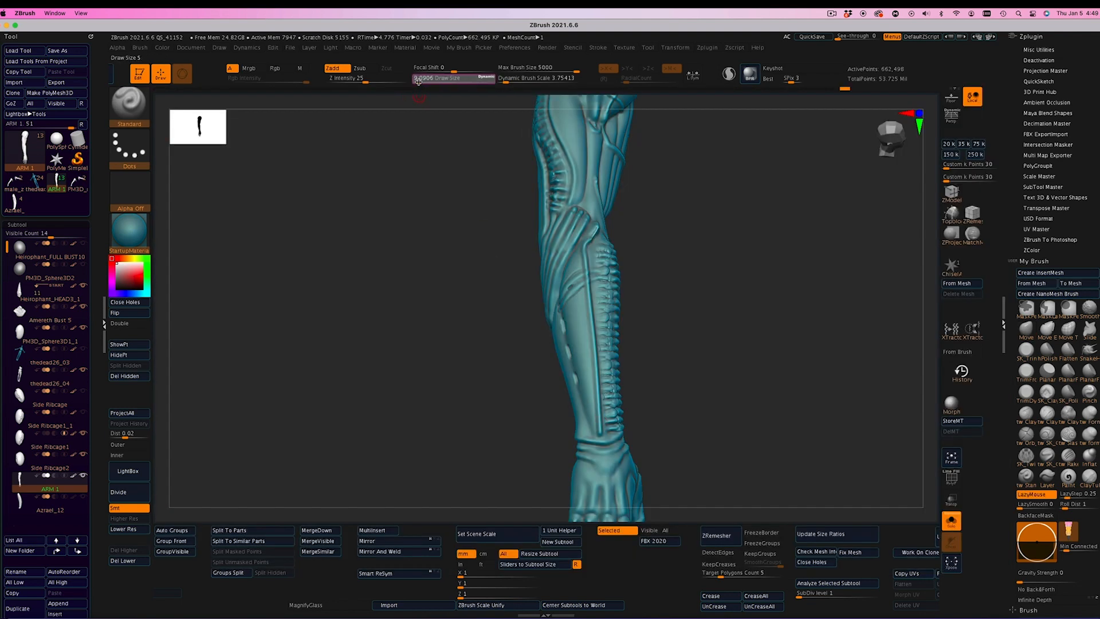
left_click_drag(637, 406, 741, 336)
key("alt")
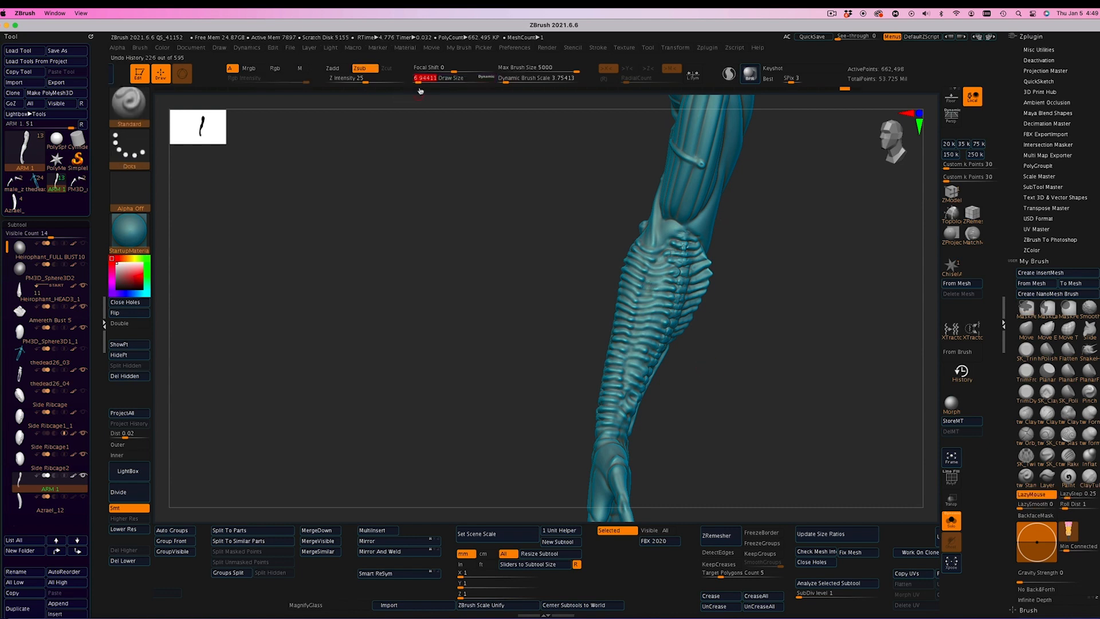
left_click_drag(426, 79, 417, 80)
left_click_drag(547, 241, 553, 309, "alt")
mouse_move(631, 284)
left_mouse_down()
mouse_move(660, 284)
mouse_move(658, 332)
left_mouse_up()
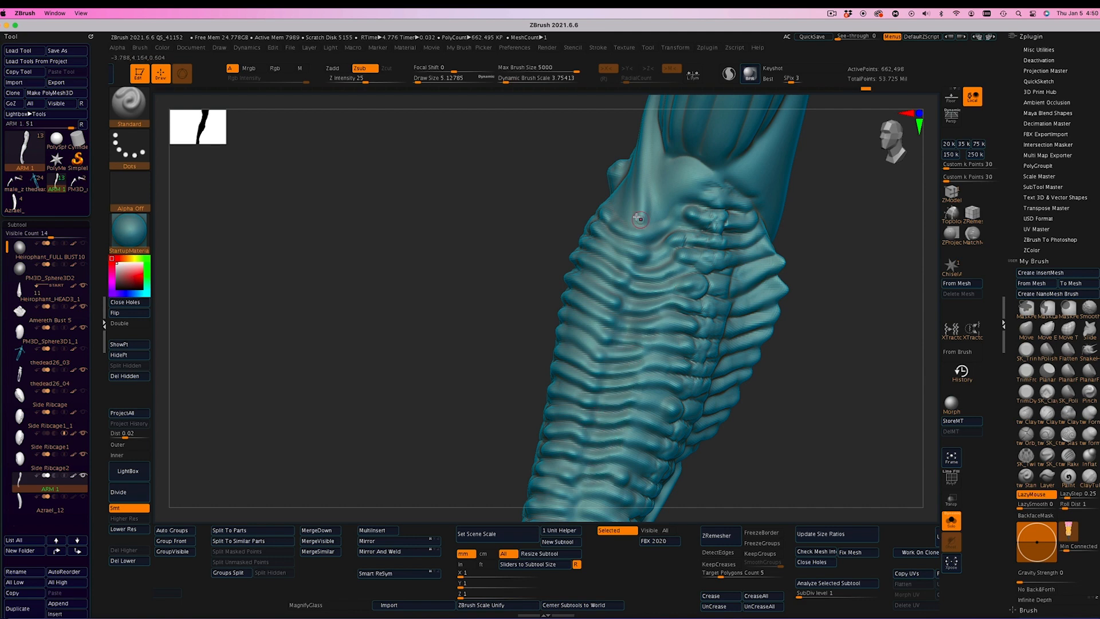
Try to carve a long groove down the forearm beside the ribs, and undo the strokes
left_click_drag(788, 333, 584, 180)
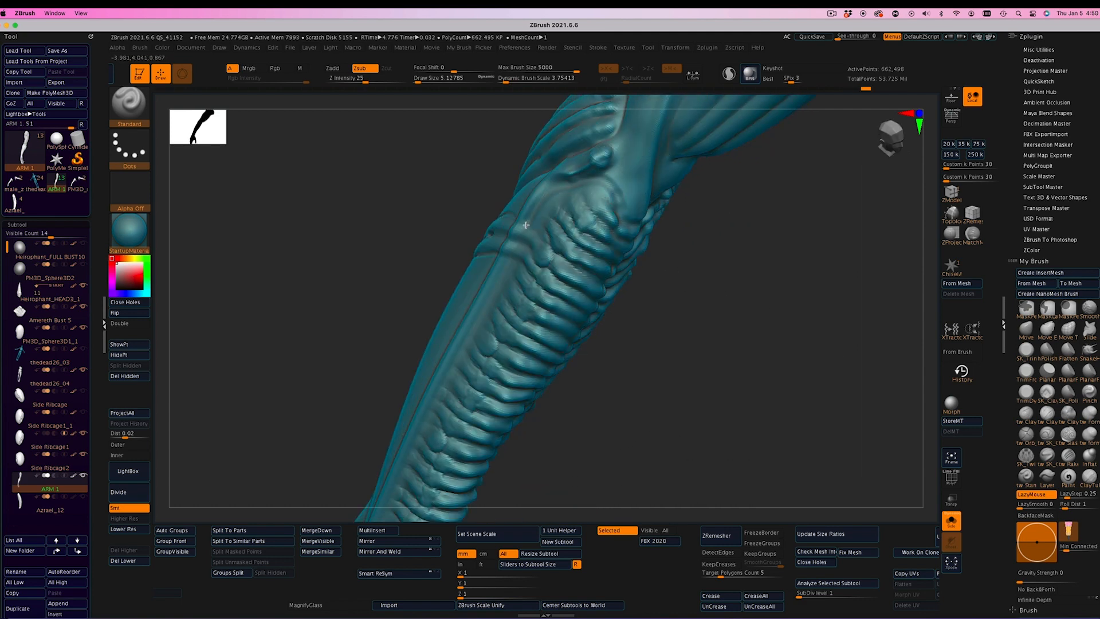
left_click_drag(644, 370, 679, 352)
mouse_move(509, 262)
left_mouse_down()
mouse_move(418, 419)
mouse_move(383, 510)
left_mouse_up()
key("super+z")
key("super+z")
In Zsub mode, deepen the grooves between the ribs and around the small knobs along the forearm toward the wrist
left_click_drag(761, 392, 602, 344)
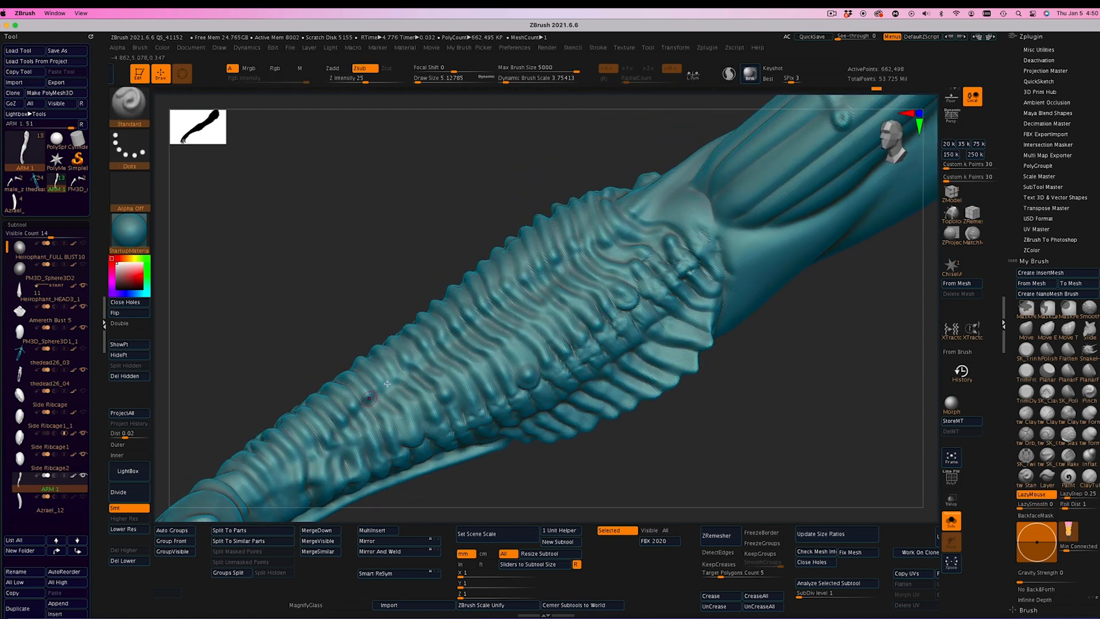
left_click_drag(387, 383, 569, 356)
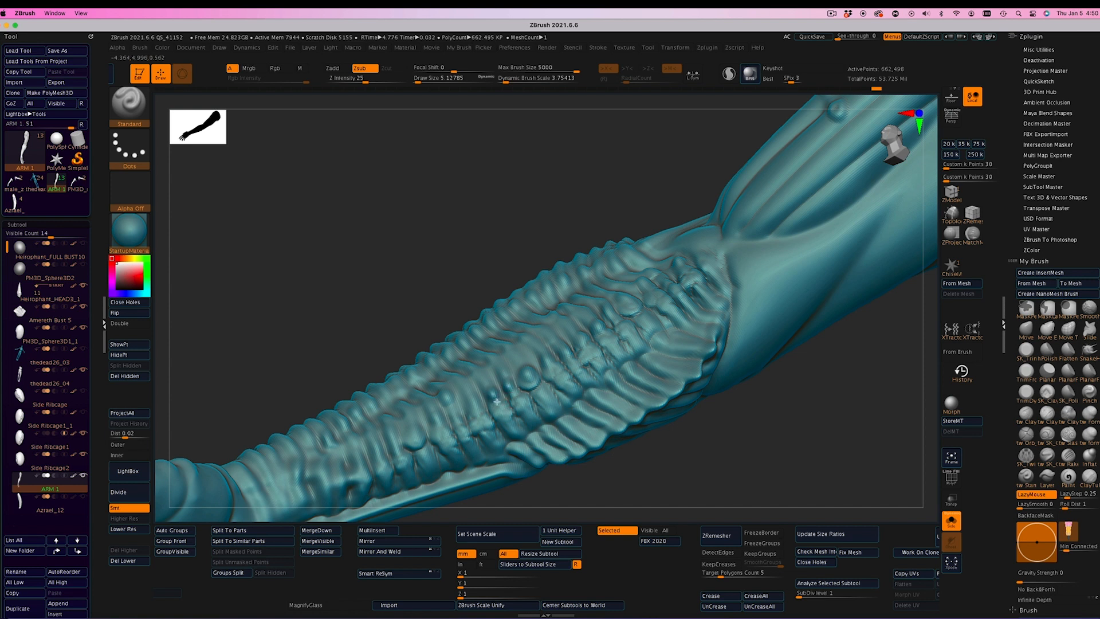
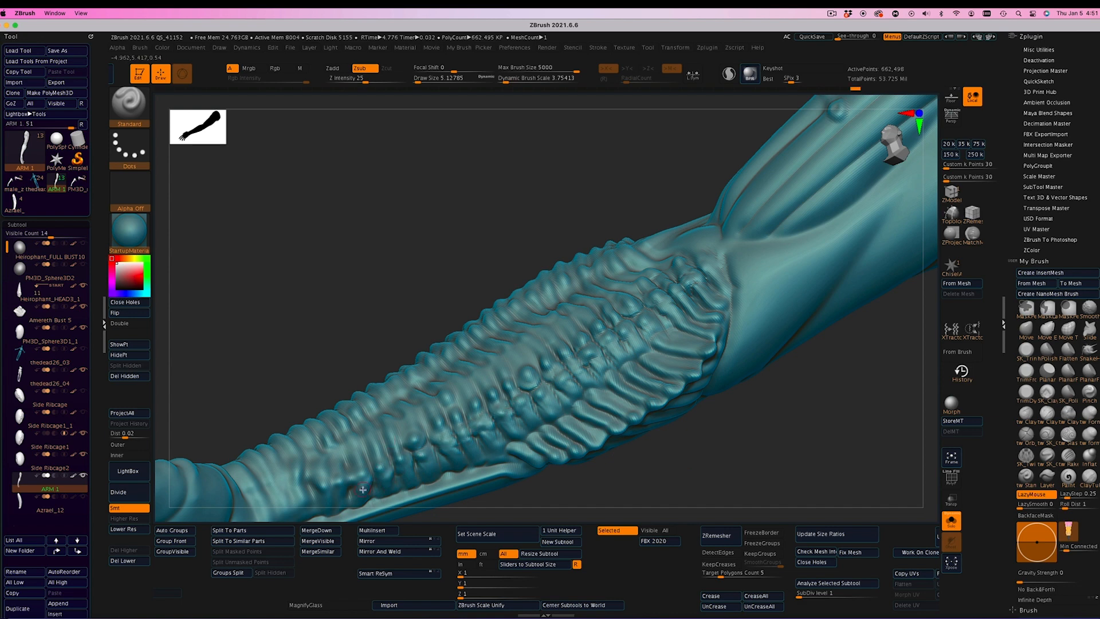
left_click_drag(559, 276, 461, 329)
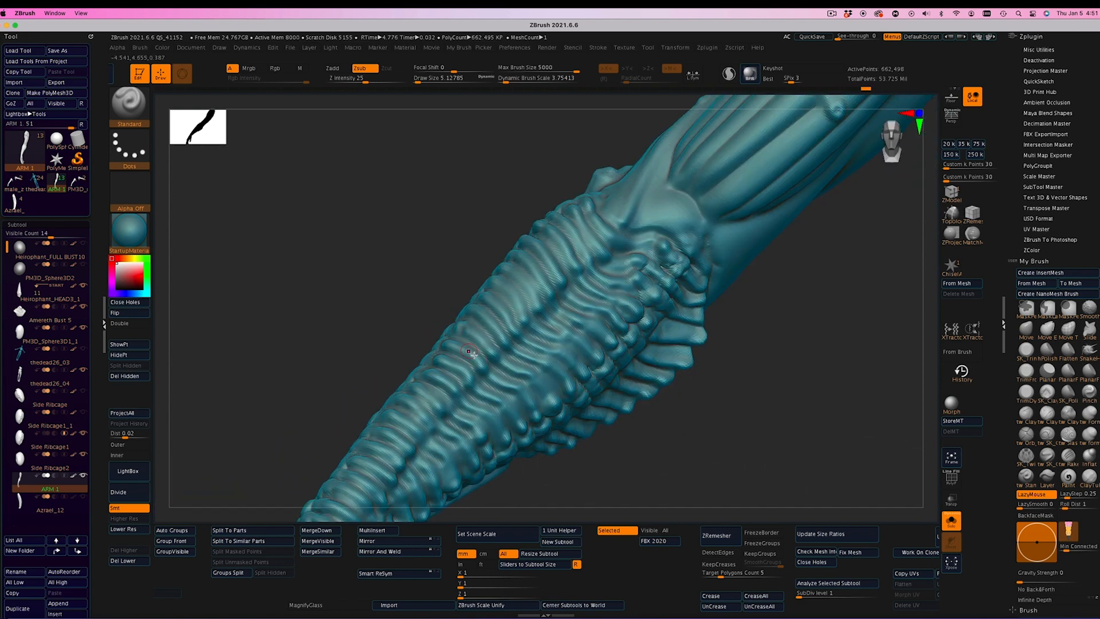
Divide the arm to subdivision level 4 and, in Zadd mode, raise short ridges linking the forearm's long ridge to the neighbouring ribs
key("ctrl+d")
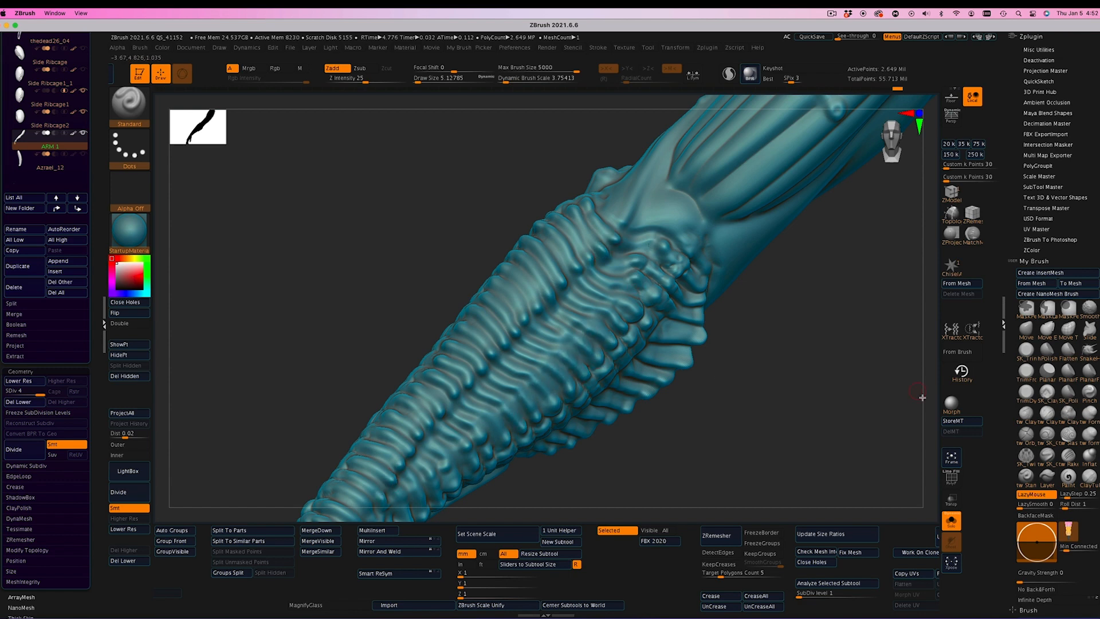
left_click_drag(670, 446, 788, 387)
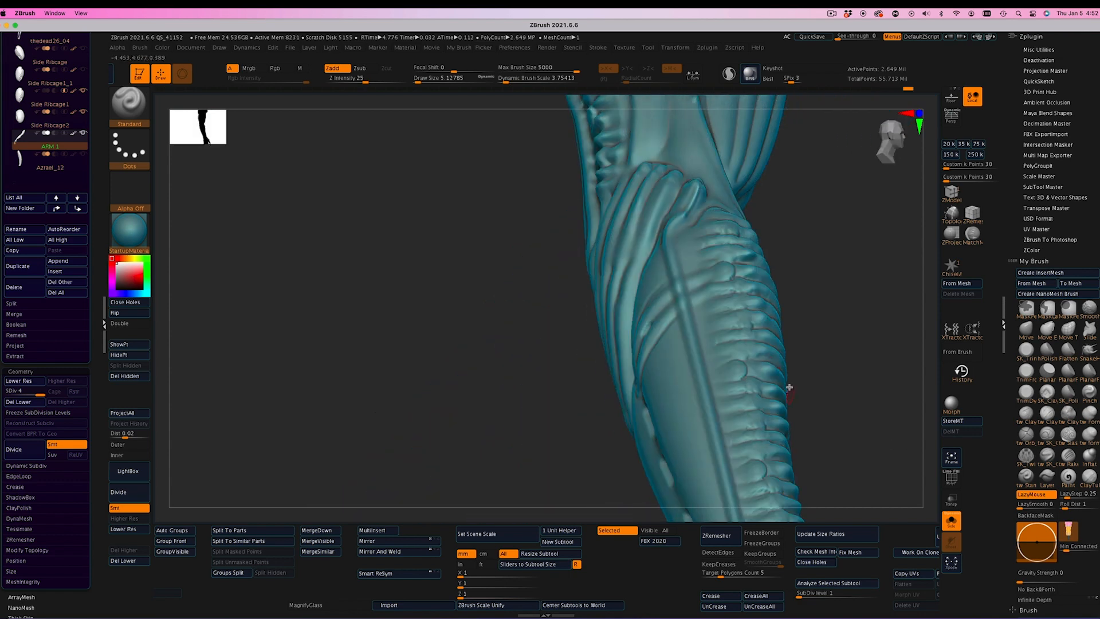
left_click_drag(591, 426, 594, 389)
left_click_drag(711, 318, 738, 319)
left_click_drag(706, 298, 740, 296)
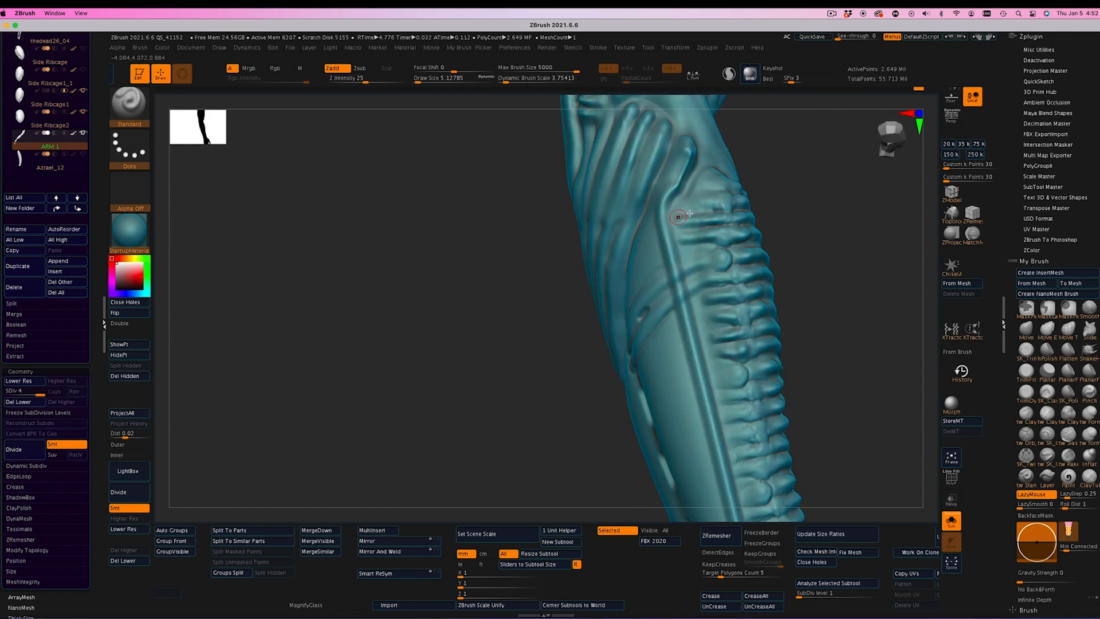
left_click_drag(679, 217, 717, 206)
left_click_drag(708, 352, 745, 356)
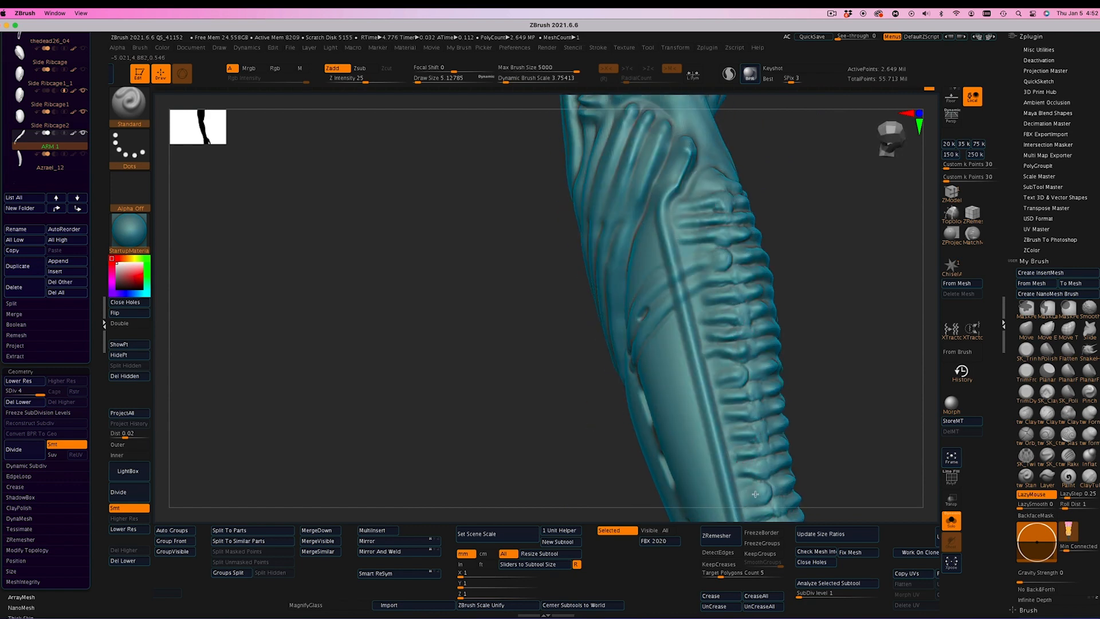
Choose a ZiBe_Membrane brush and try membrane strands down the shoulder at draw size 28.90431
left_click_drag(755, 494, 641, 315)
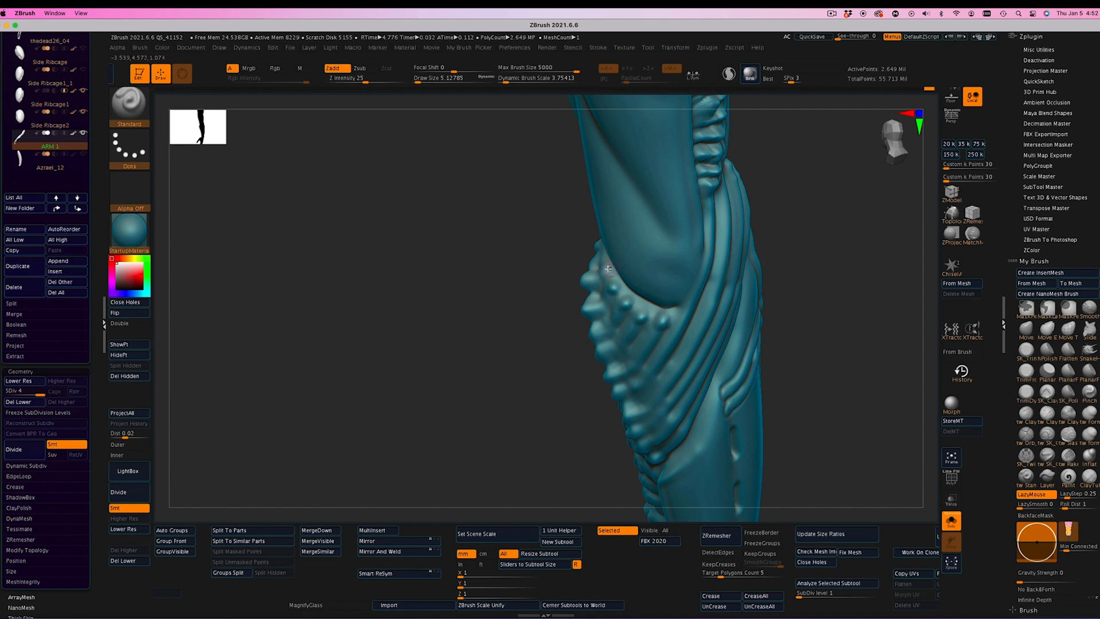
left_click(957, 459)
left_click_drag(825, 376, 712, 389)
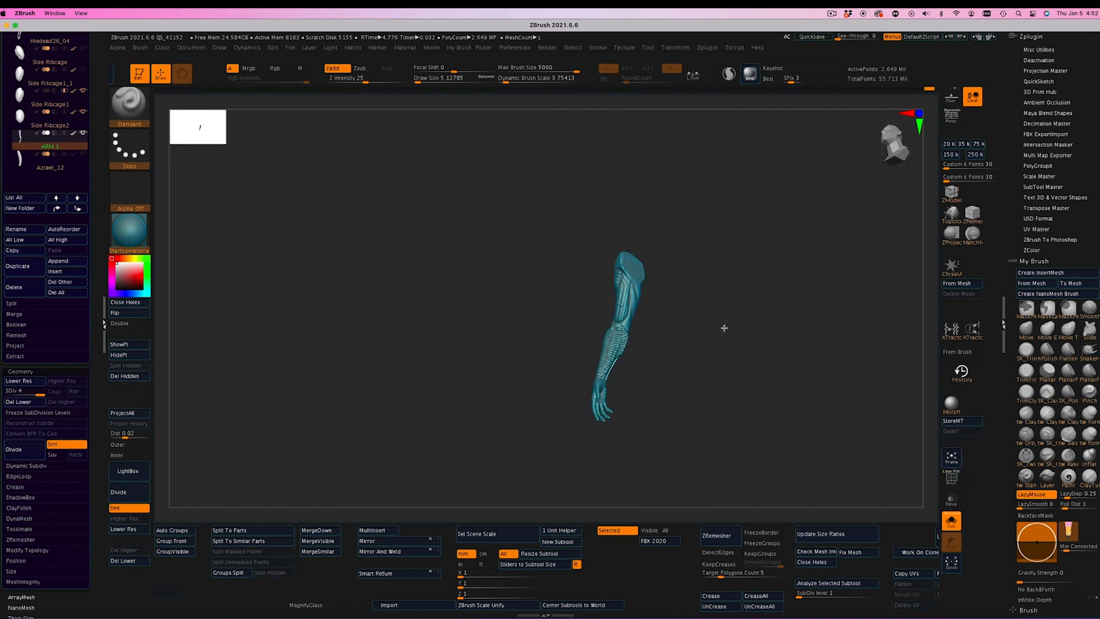
left_click_drag(724, 327, 759, 388, "alt")
mouse_move(759, 389)
left_mouse_down()
mouse_move(785, 349)
mouse_move(783, 449)
mouse_move(802, 268)
mouse_move(768, 361)
mouse_move(789, 338)
mouse_move(786, 324)
left_mouse_up()
left_click(128, 102)
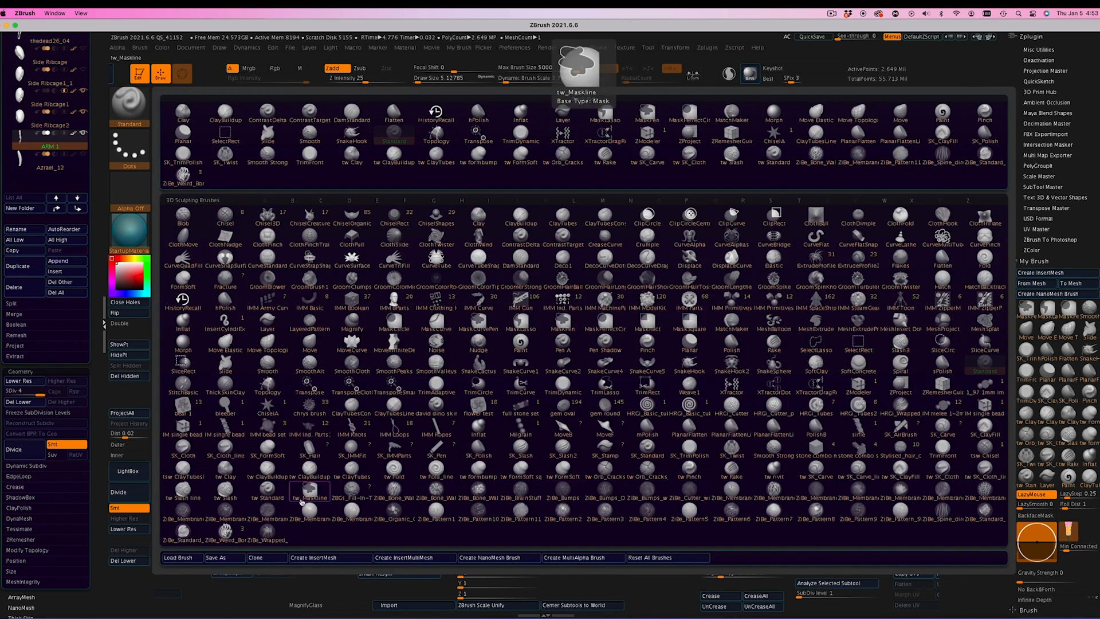
left_click(267, 510)
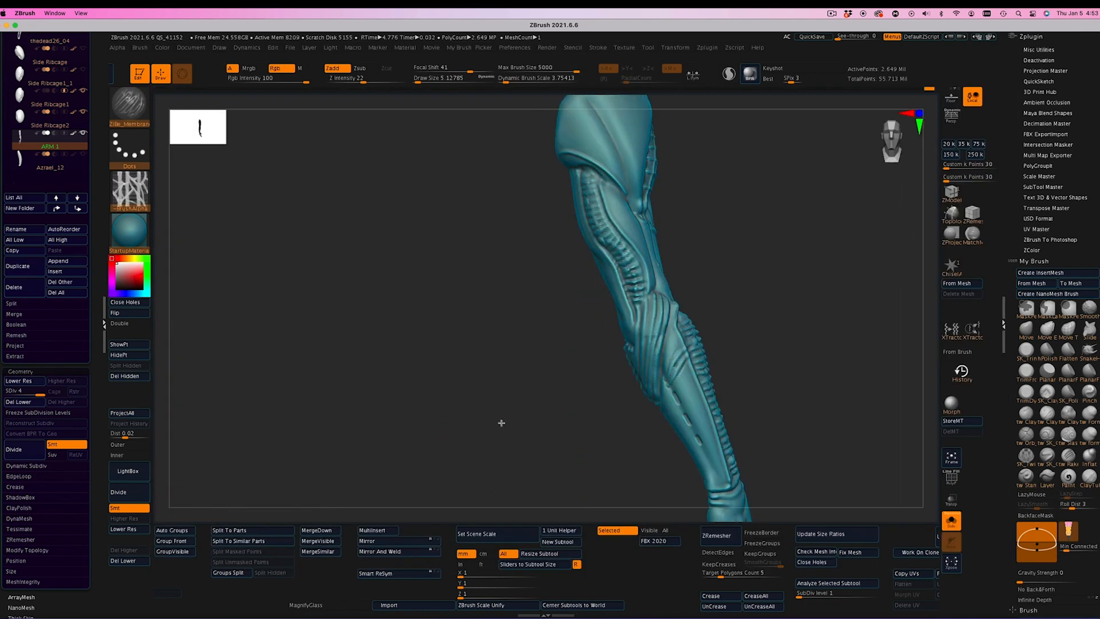
left_click_drag(750, 321, 596, 146)
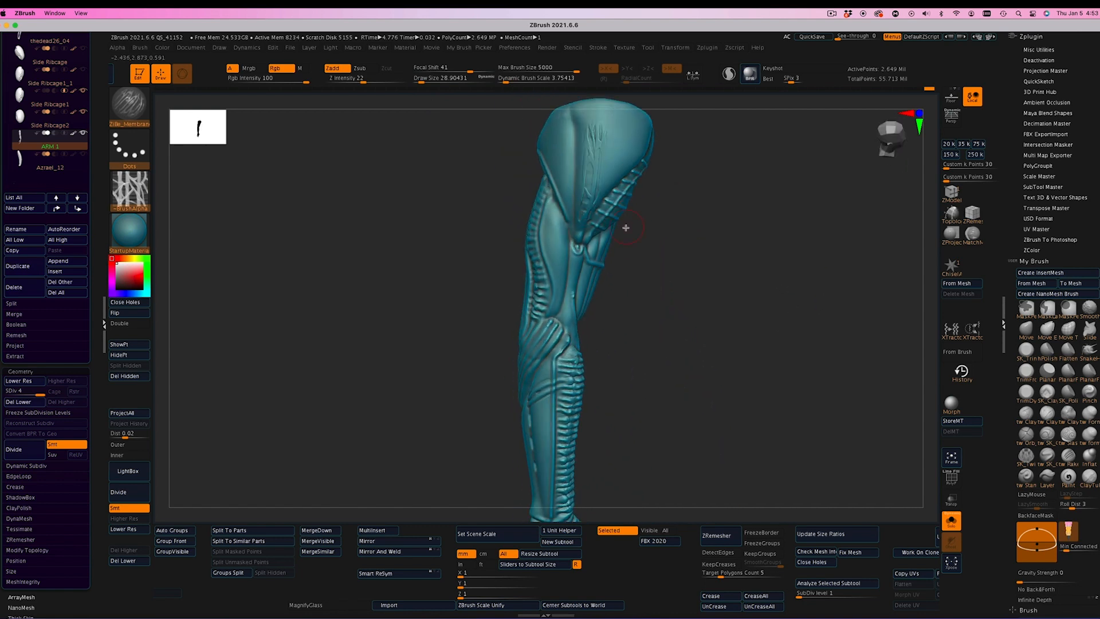
Try broader membrane texture over the shoulder and upper arm at draw size 67.04571, reducing the Z Intensity to 11
left_click_drag(605, 232, 565, 137)
left_click_drag(728, 293, 513, 223)
mouse_move(800, 402)
left_mouse_down()
mouse_move(781, 314)
mouse_move(790, 366)
mouse_move(756, 331)
left_mouse_up()
left_click_drag(421, 82, 425, 81)
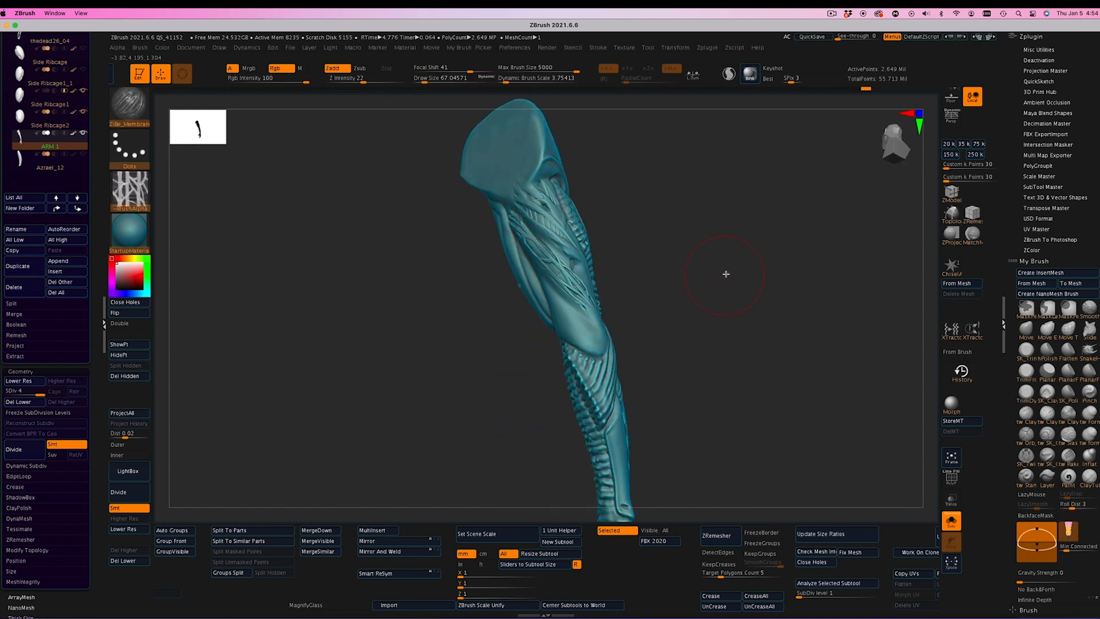
mouse_move(724, 274)
left_mouse_down()
mouse_move(723, 295)
mouse_move(525, 197)
mouse_move(698, 266)
mouse_move(739, 239)
mouse_move(717, 277)
mouse_move(744, 282)
mouse_move(765, 231)
mouse_move(598, 162)
mouse_move(689, 204)
left_mouse_up()
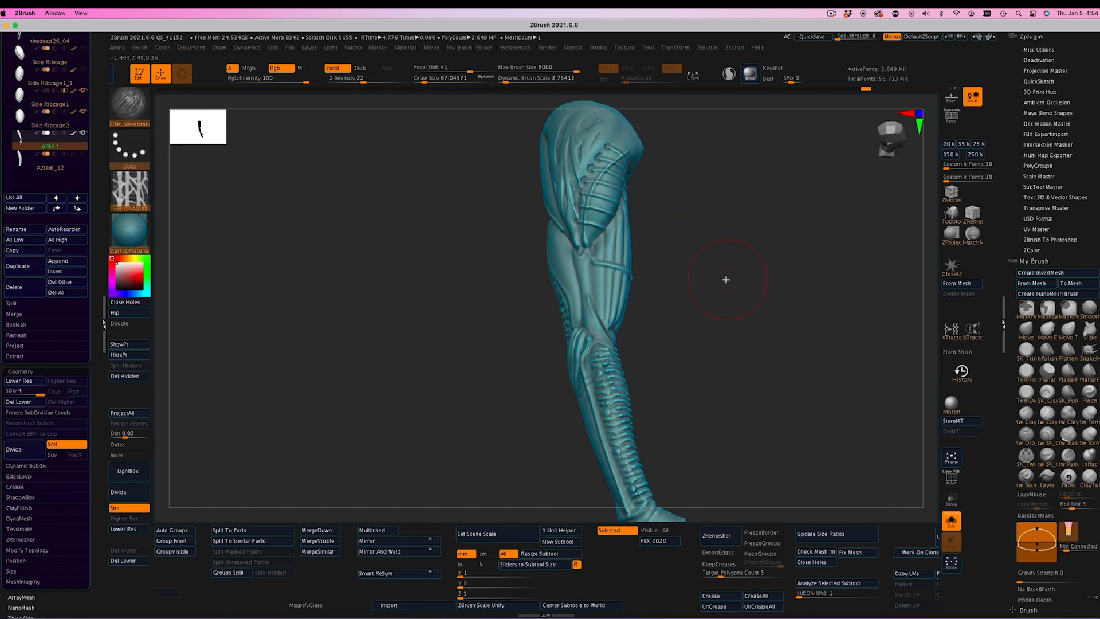
left_click_drag(726, 280, 739, 283)
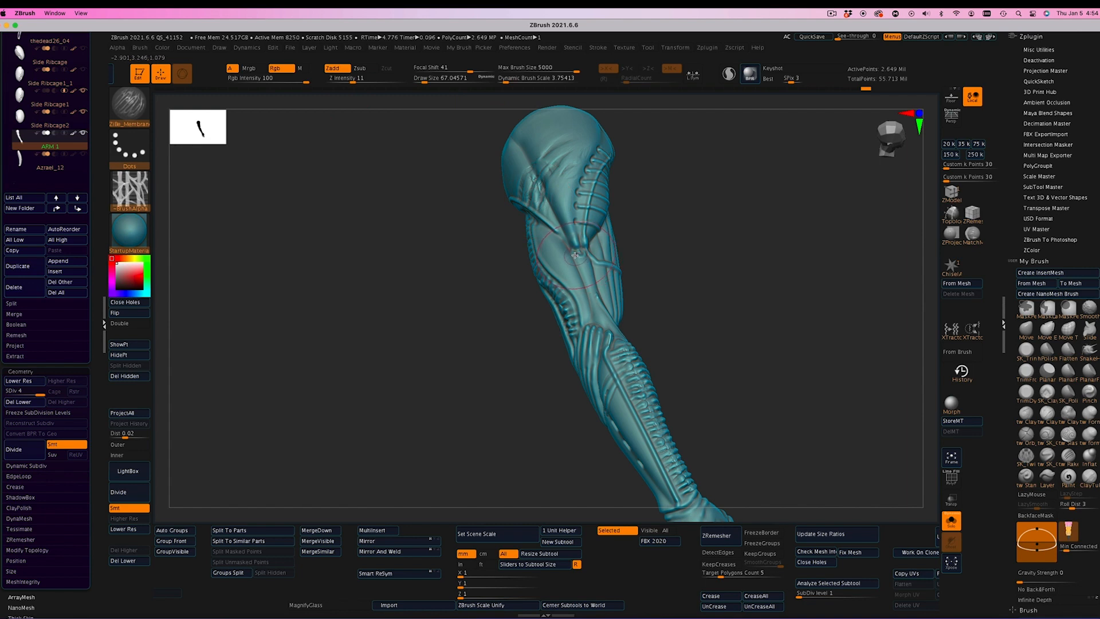
left_click_drag(758, 277, 764, 328)
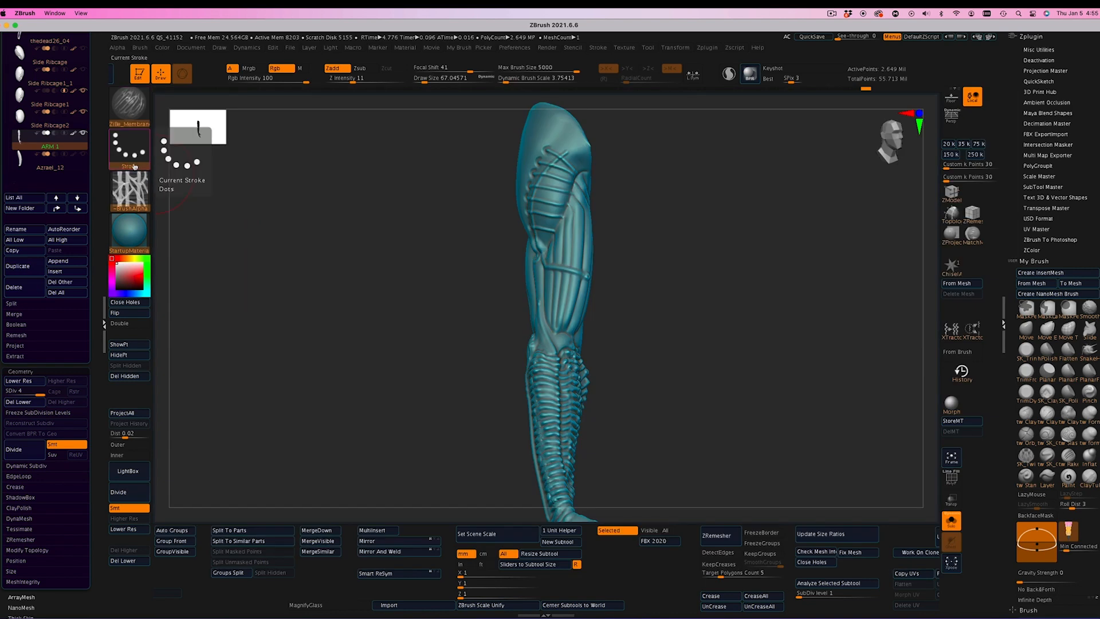
Undo the membrane strokes and try thin raised lines across the shoulder with a ZiBe_Standard brush at draw size 6.94411
left_click(130, 103)
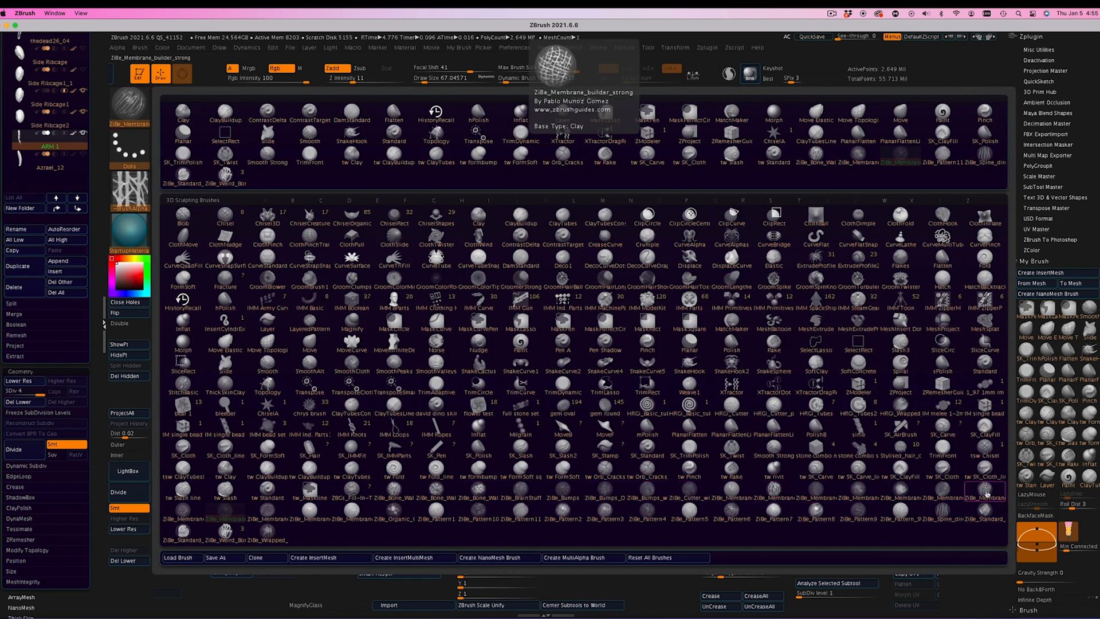
left_click(985, 491)
left_click_drag(773, 298, 645, 319)
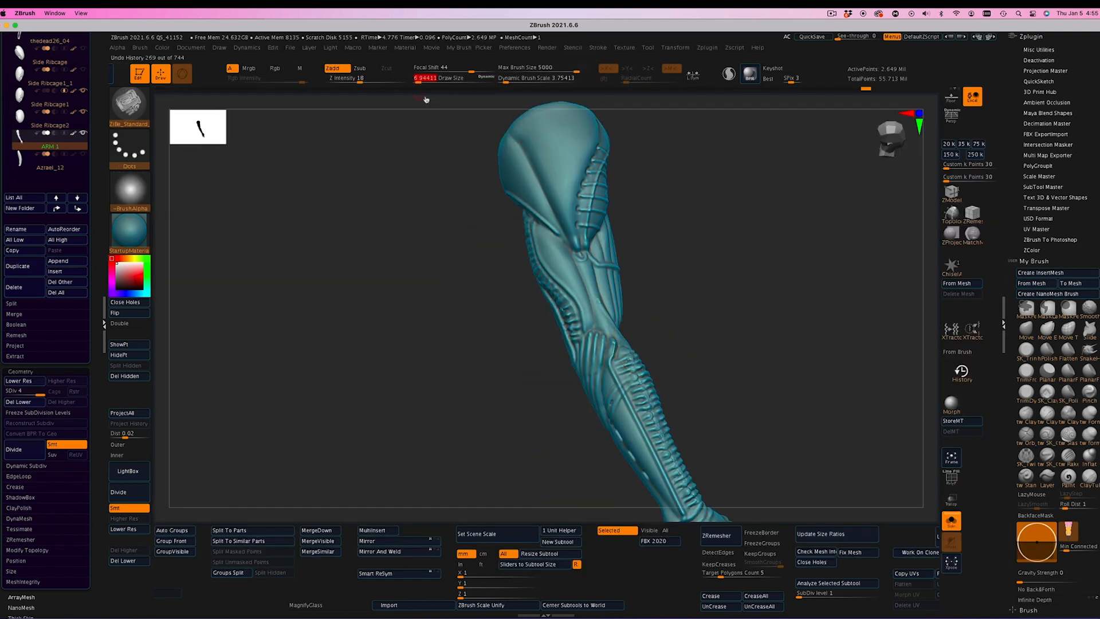
key("super+z")
left_click_drag(536, 126, 583, 173)
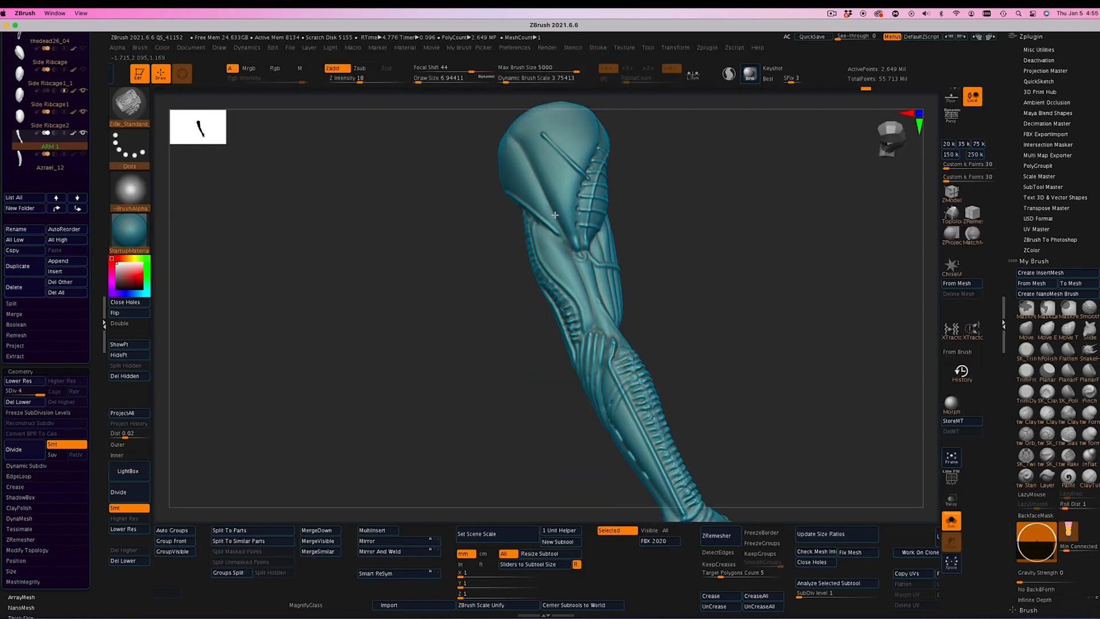
key("super+z")
left_click_drag(529, 141, 555, 190)
key("b")
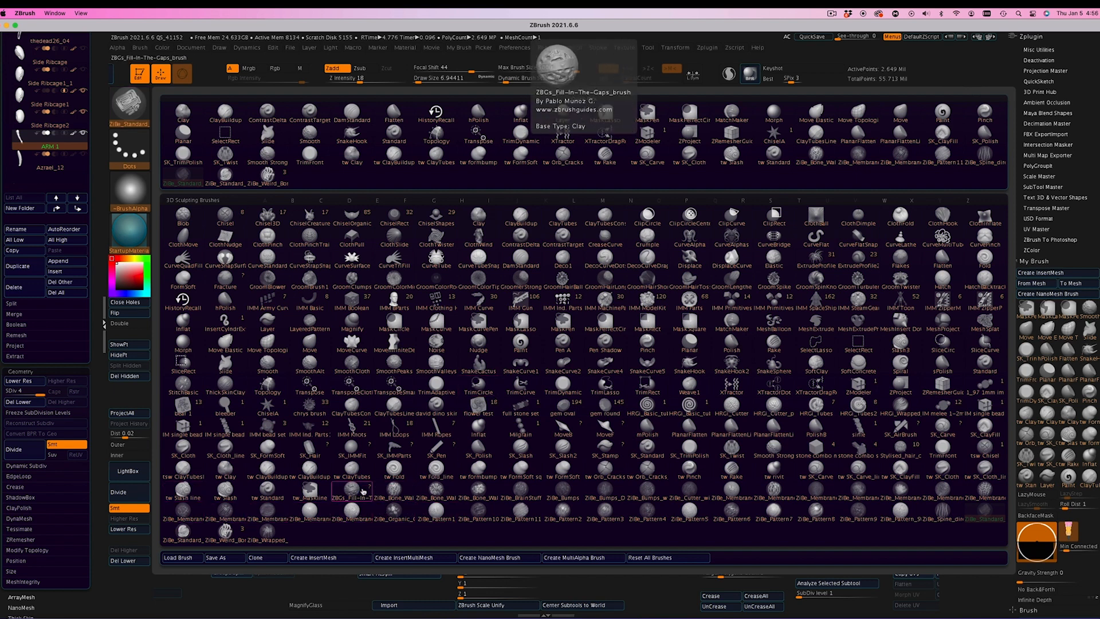
left_click(394, 490)
left_click_drag(786, 312, 756, 329)
left_click_drag(600, 366, 590, 344)
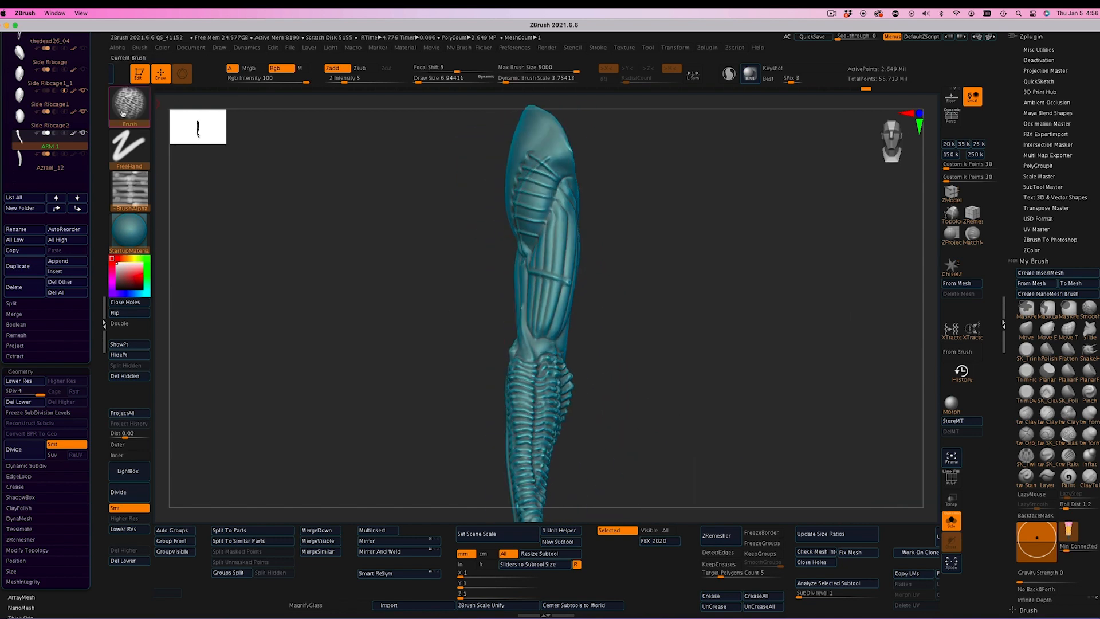
With another ZiBe_Bone_Wall brush at draw size 33.3624 and Z Intensity 5, build rows of bony ridges across the shoulder cap
key("b")
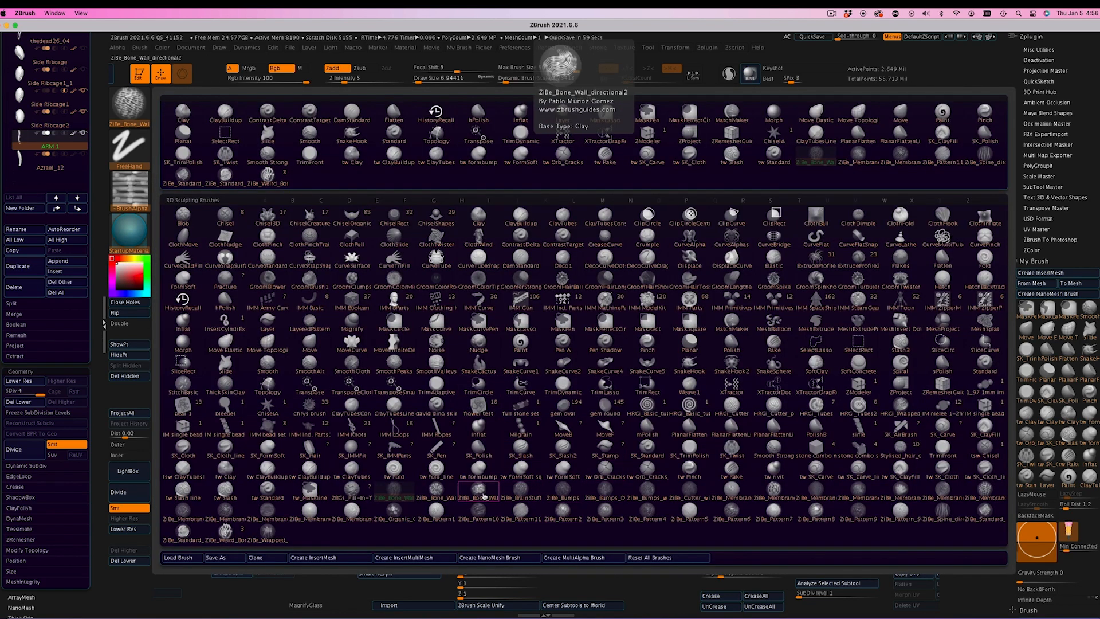
left_click(437, 491)
left_click_drag(418, 81, 423, 81)
mouse_move(635, 189)
left_mouse_down()
mouse_move(664, 223)
mouse_move(685, 280)
left_mouse_up()
mouse_move(716, 338)
left_mouse_down()
mouse_move(837, 395)
mouse_move(699, 343)
mouse_move(631, 239)
mouse_move(716, 212)
left_mouse_up()
key("ctrl+z")
left_click_drag(463, 184, 478, 164)
left_click_drag(658, 218, 624, 218)
left_click_drag(452, 148, 545, 125)
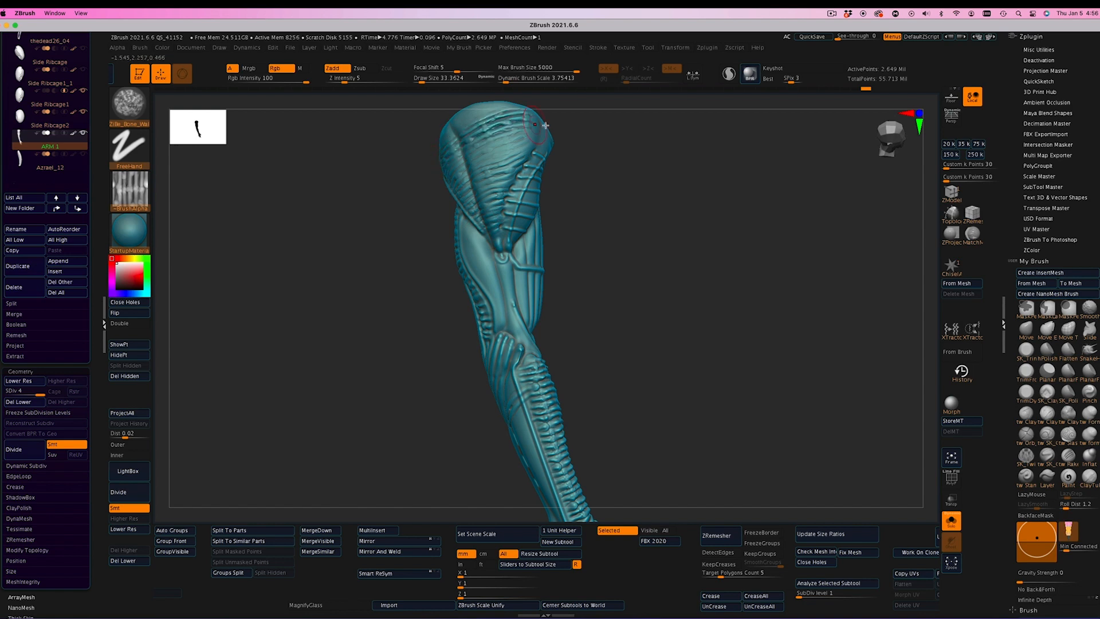
mouse_move(653, 210)
left_mouse_down()
mouse_move(675, 231)
mouse_move(643, 216)
mouse_move(653, 269)
left_mouse_up()
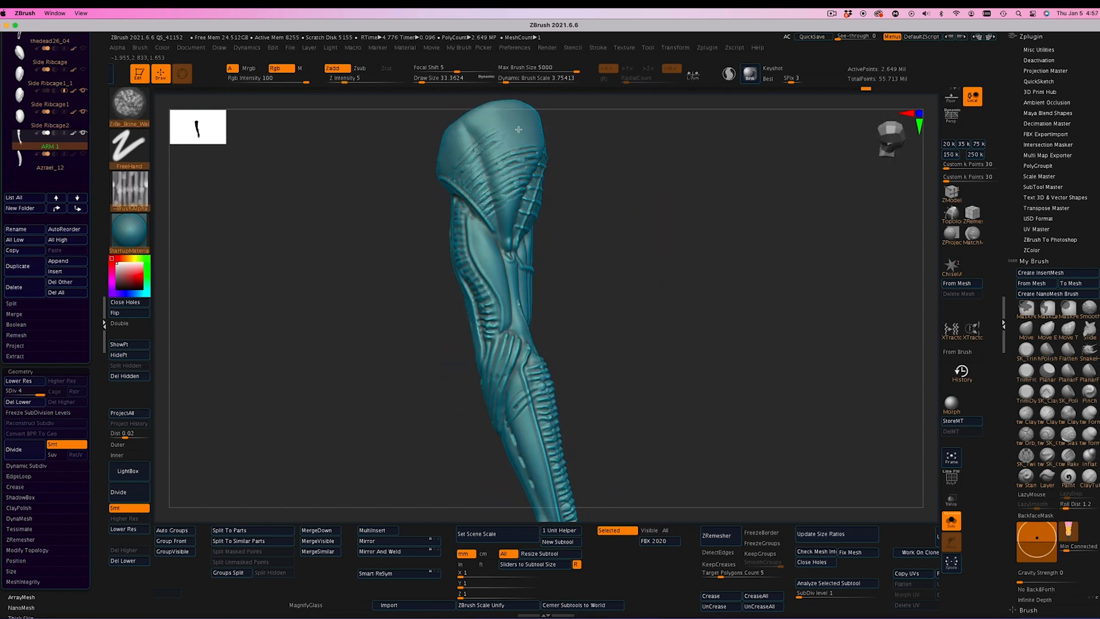
left_click_drag(518, 129, 540, 128)
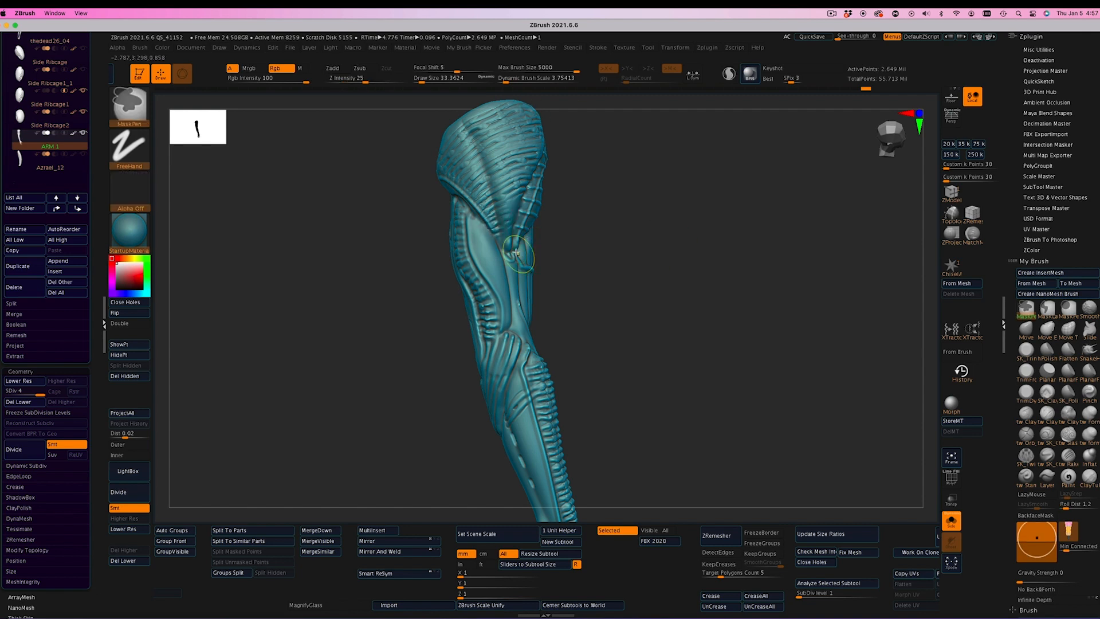
Show the whole figure again and examine how the arm's new detail fits with the torso and legs
left_click_drag(552, 241, 580, 224)
left_click(955, 462)
left_click(951, 520)
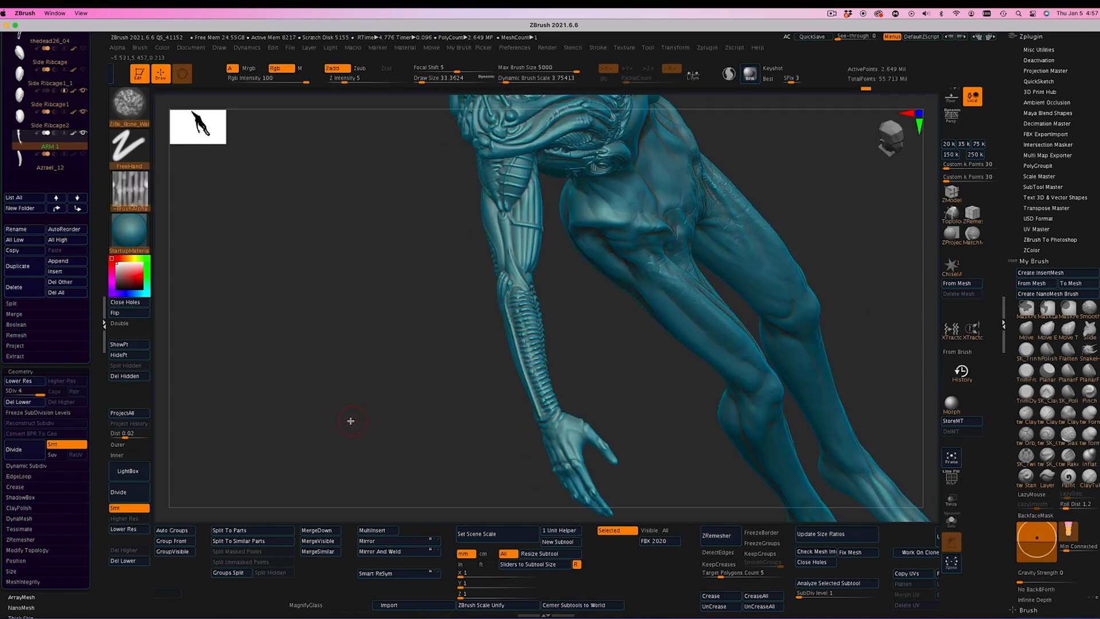
left_click_drag(349, 419, 748, 381)
left_click(954, 461)
Isolate the arm, drop it to subdivision level 1, and smooth the front of the shoulder while stepping back up to level 4
left_click(8, 393)
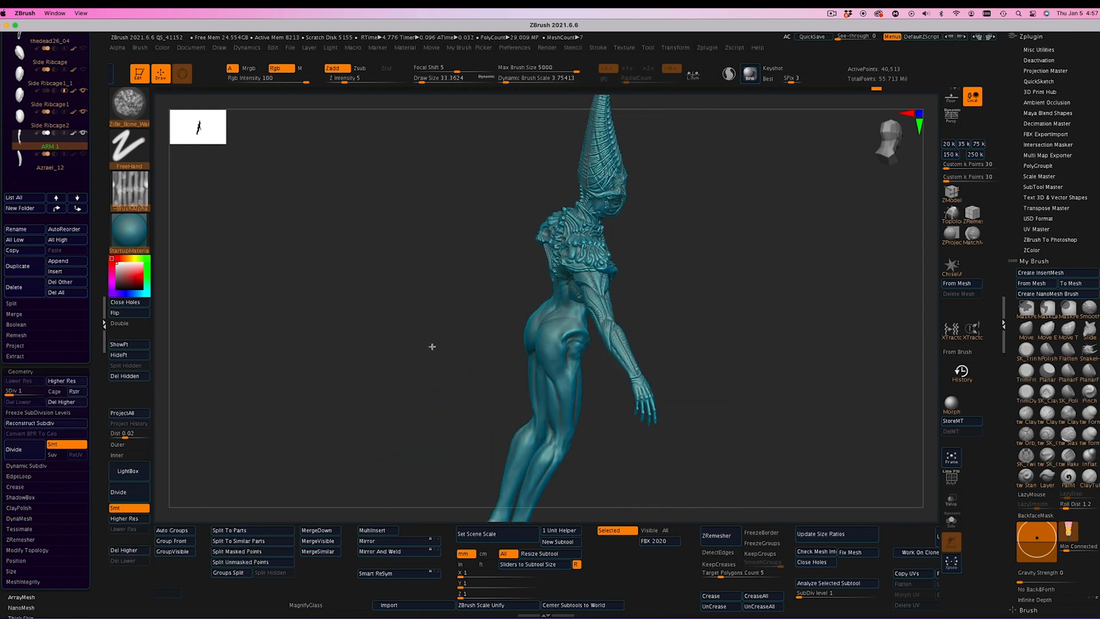
left_click(950, 520)
key("shift")
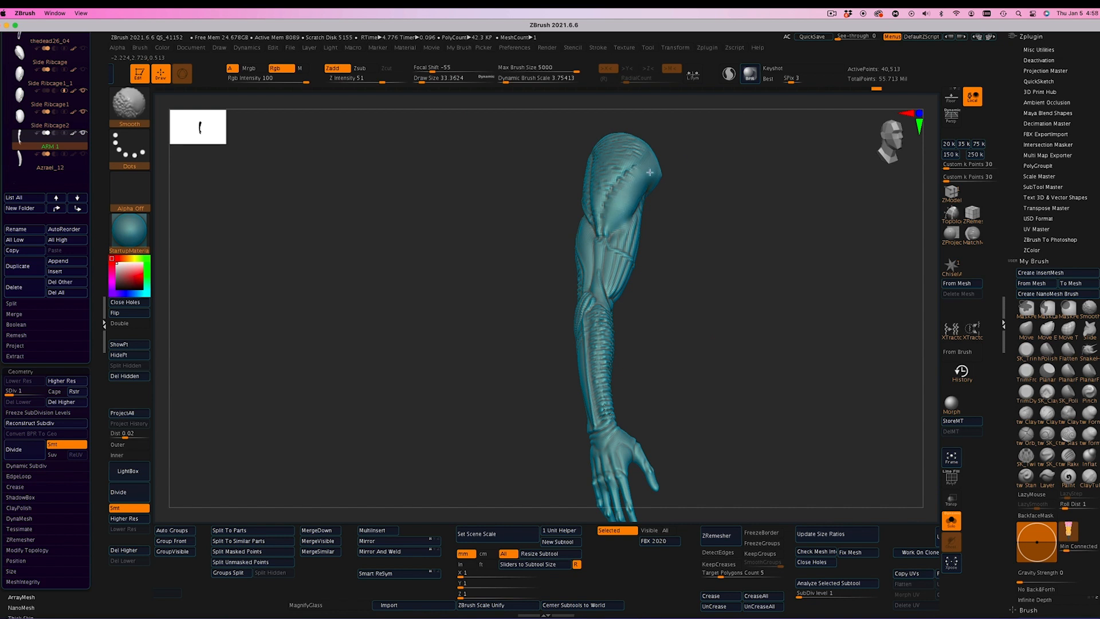
key("d")
key("shift")
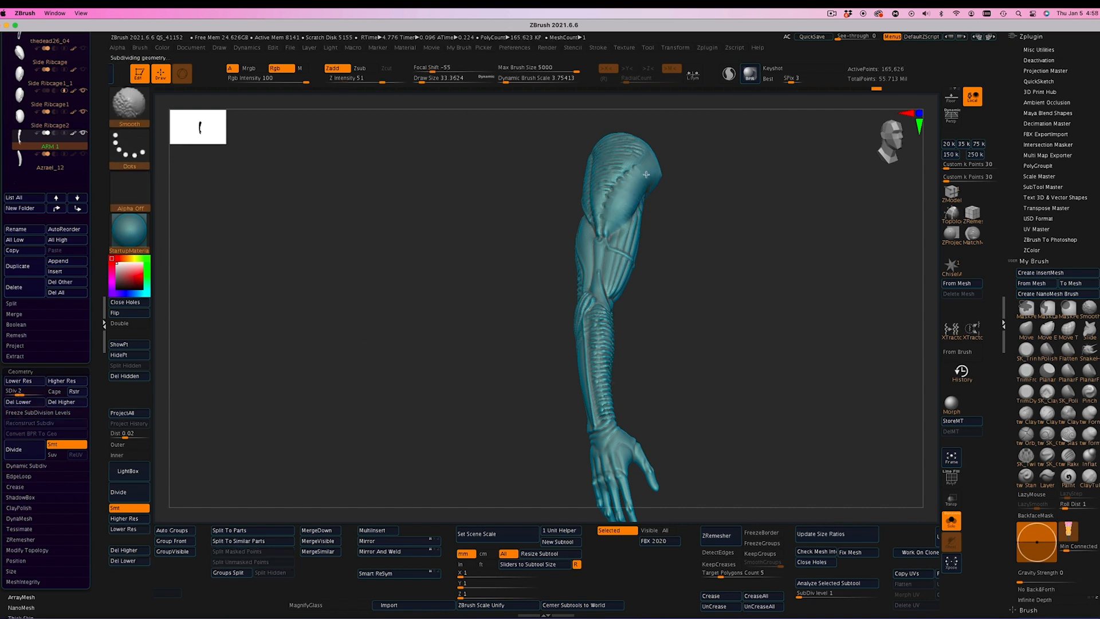
key("d")
key("shift")
mouse_move(736, 267)
left_mouse_down()
mouse_move(761, 276)
mouse_move(741, 266)
left_mouse_up()
key("d")
key("shift")
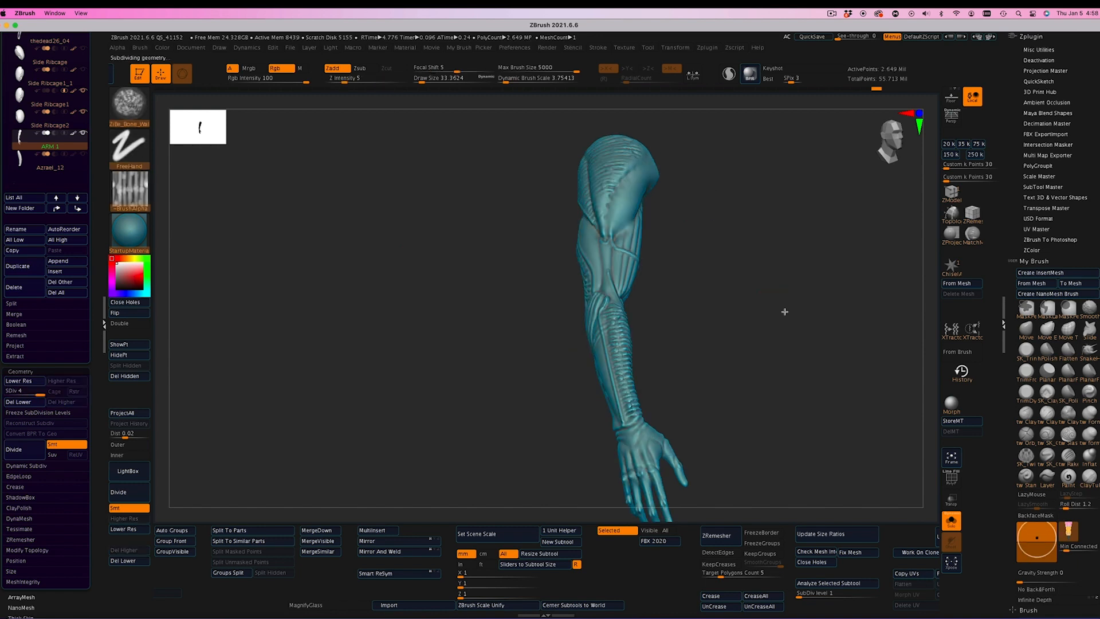
With the ZiBe_Wrapped brush at Z Intensity 25 and draw size 33.3624, sculpt thin raised bands across the front of the upper arm
left_click_drag(783, 311, 687, 239)
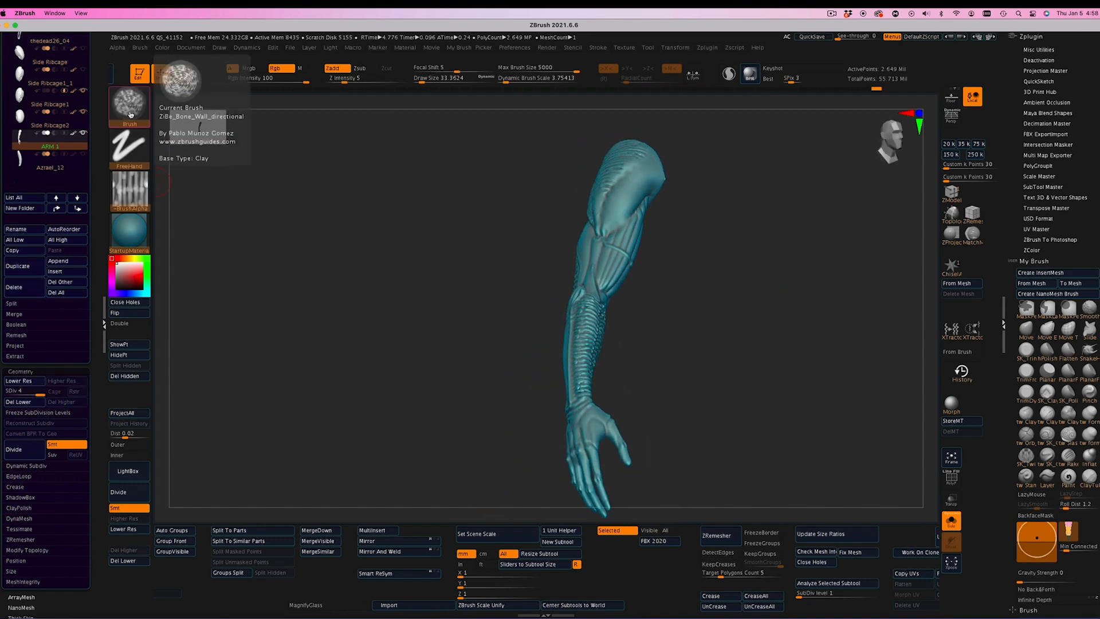
key("b")
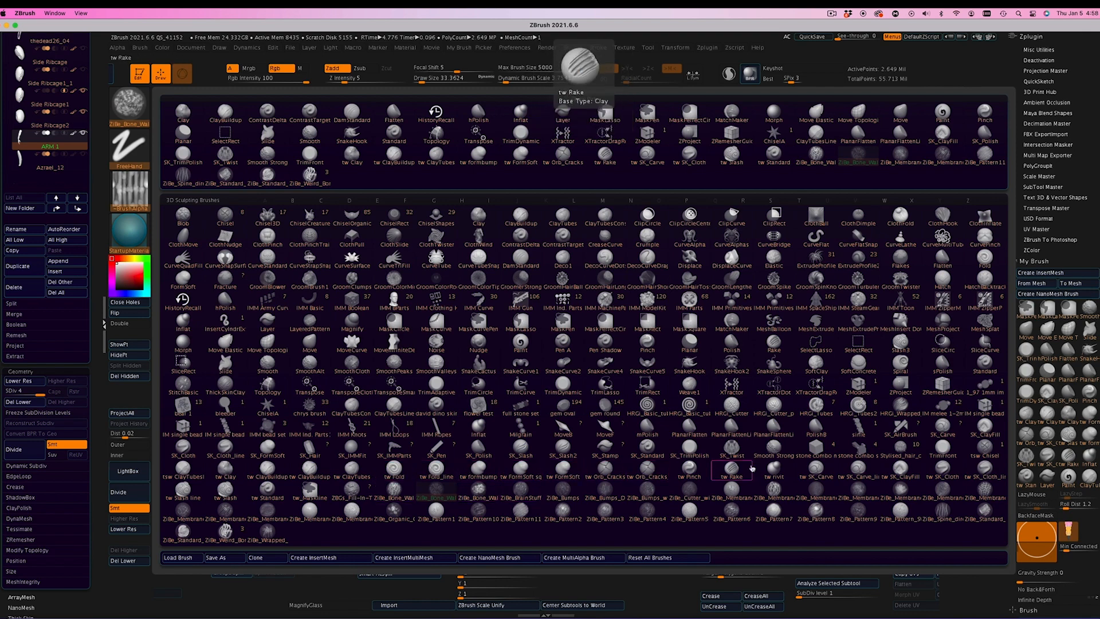
left_click(936, 470)
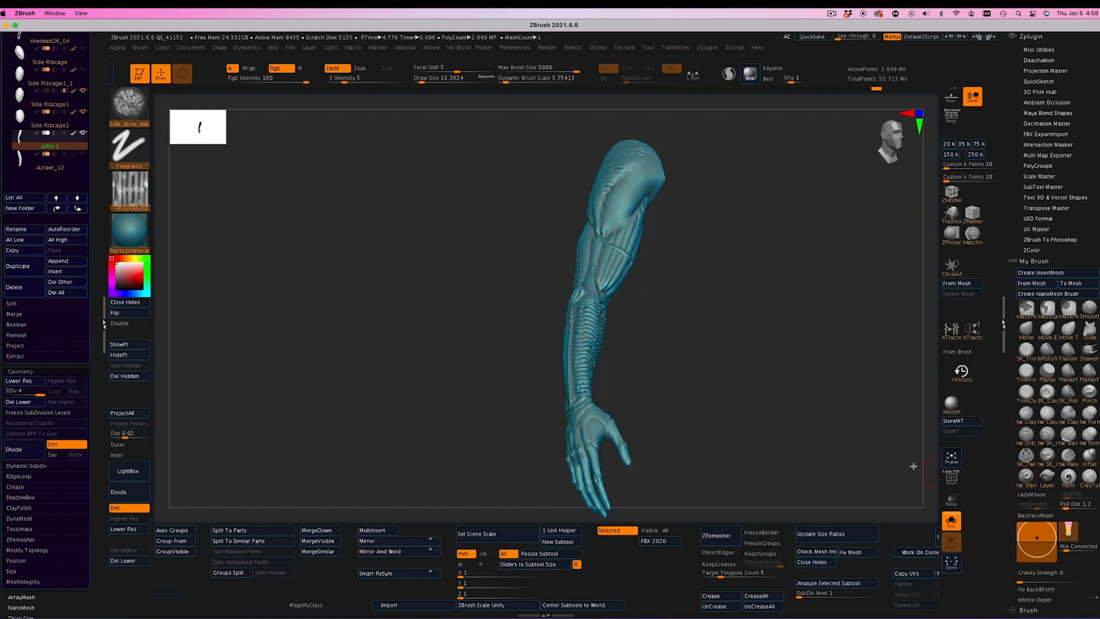
left_click(136, 113)
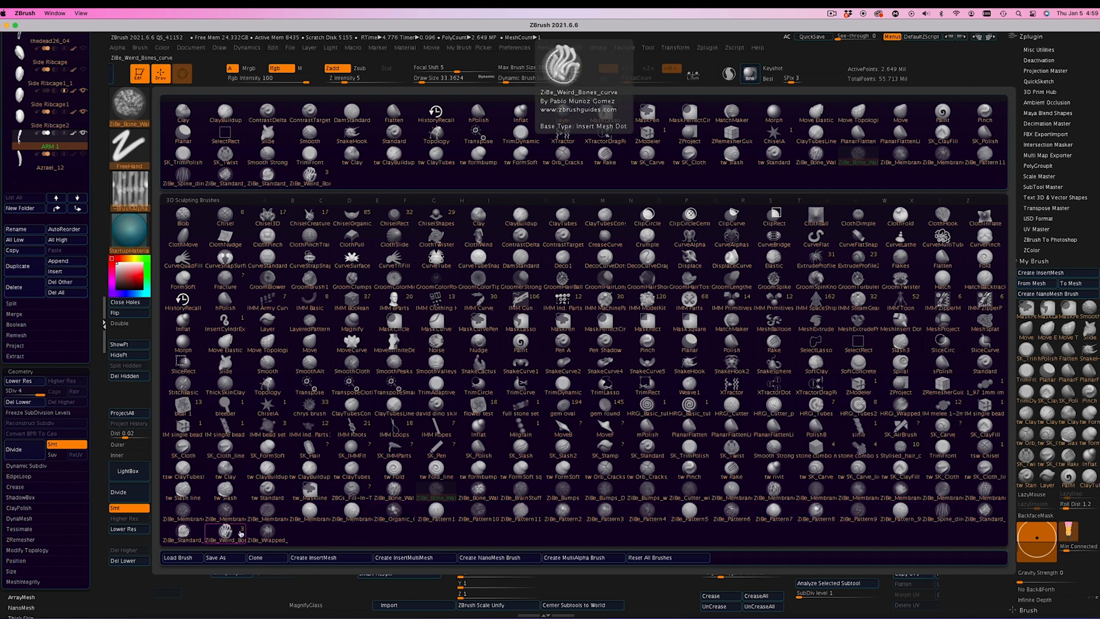
left_click(255, 531)
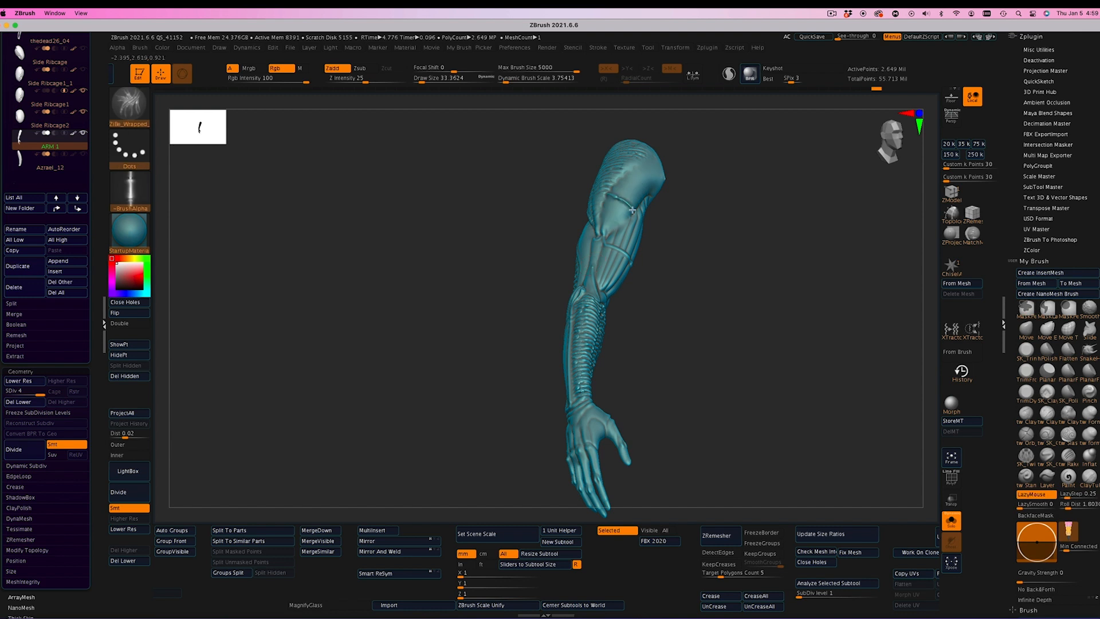
left_click_drag(675, 252, 726, 307)
left_click_drag(627, 220, 628, 169)
left_click_drag(725, 188, 675, 366)
Show the whole figure and examine the arm's new detail from the front
left_click(950, 520)
left_click(952, 457)
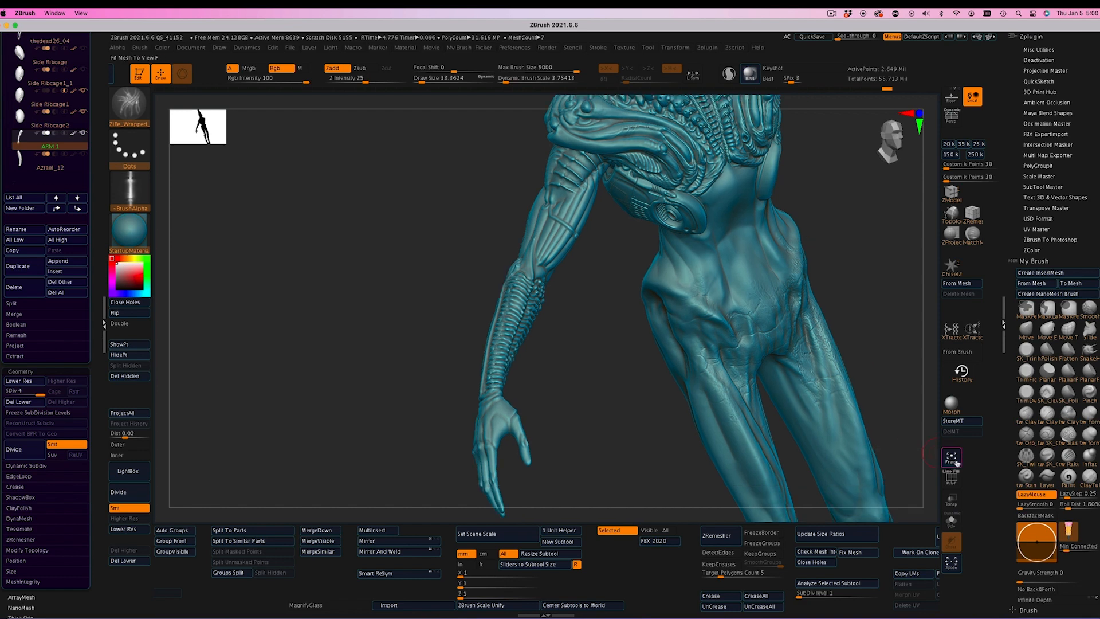
left_click(951, 457)
left_click_drag(848, 390, 721, 355)
left_click_drag(848, 380, 837, 363)
Try placing bone shapes along the elbow and forearm with the ZiBe_Weird_Bones_curve brush
left_click(120, 109)
left_click(121, 109)
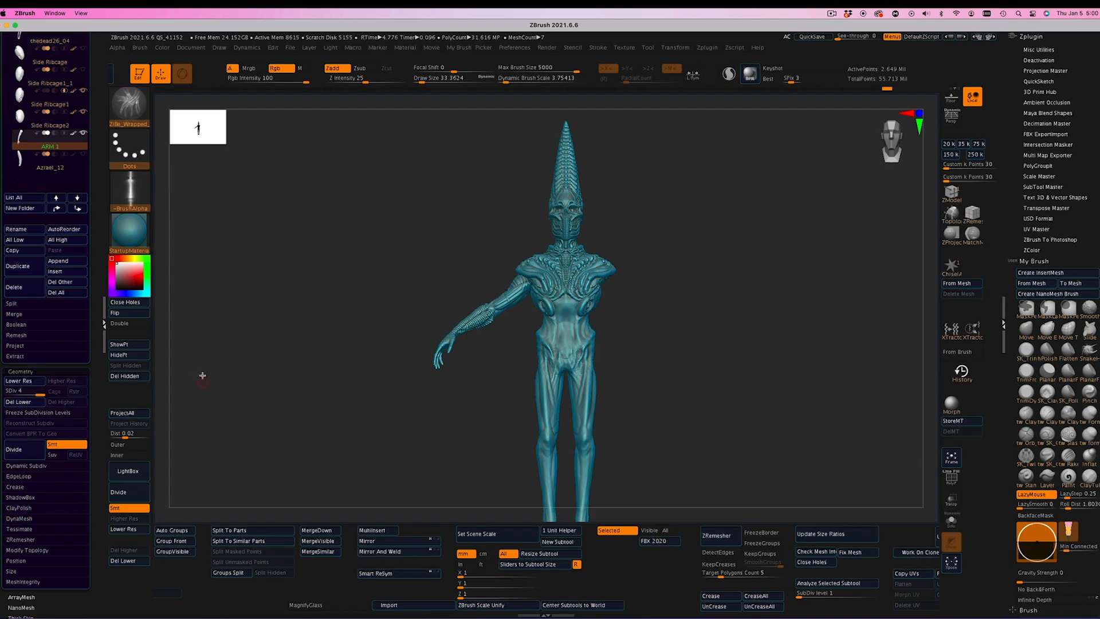
key("b")
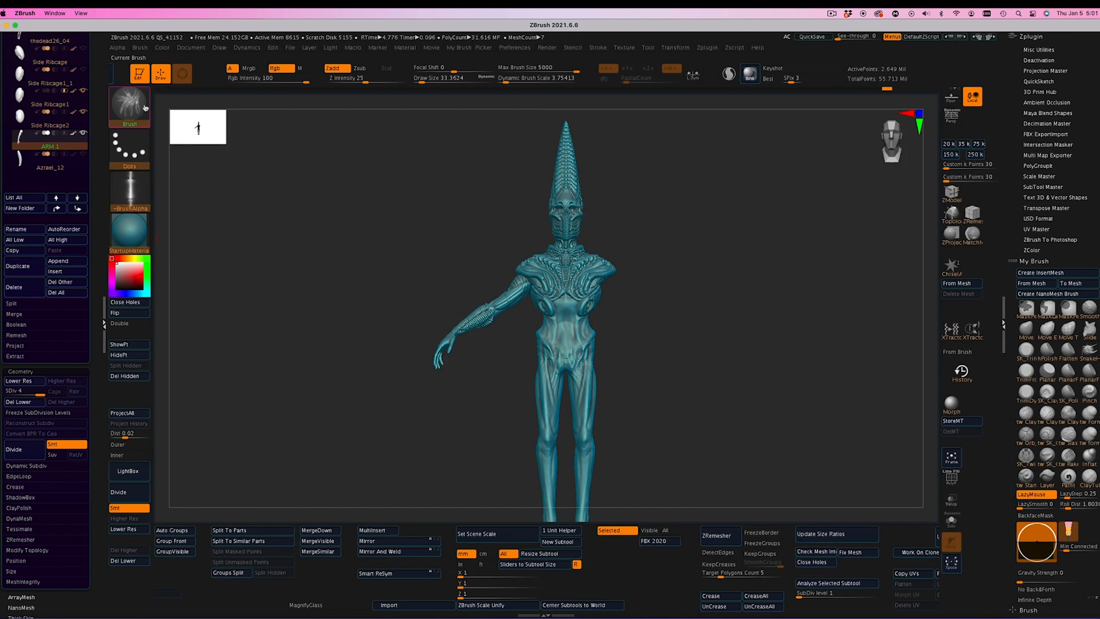
left_click(145, 108)
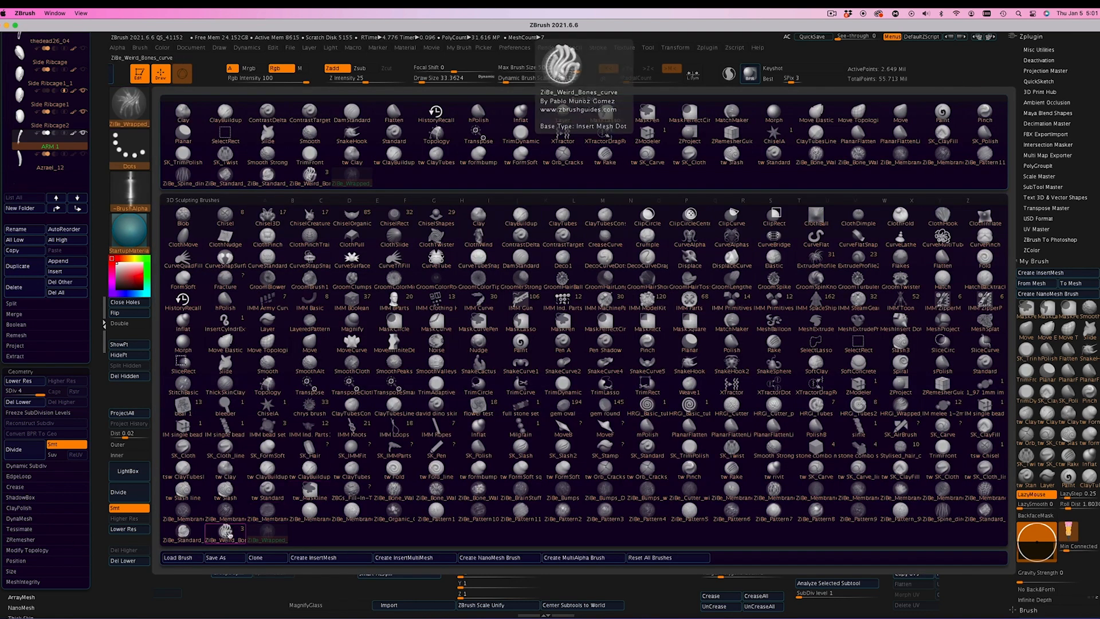
left_click(227, 532)
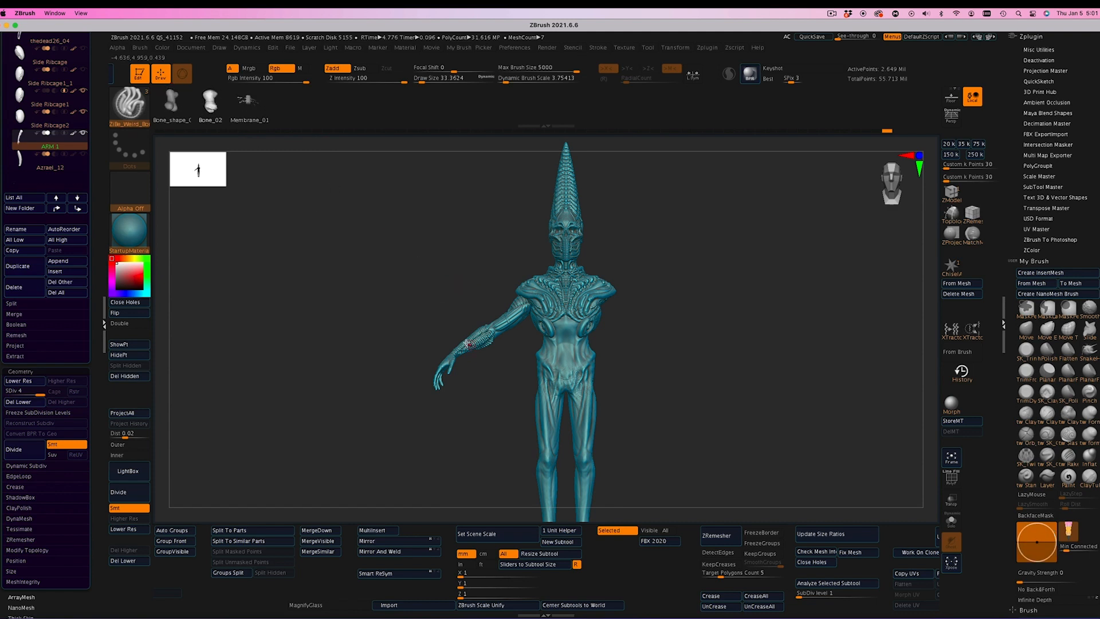
left_click_drag(358, 267, 428, 437, "alt")
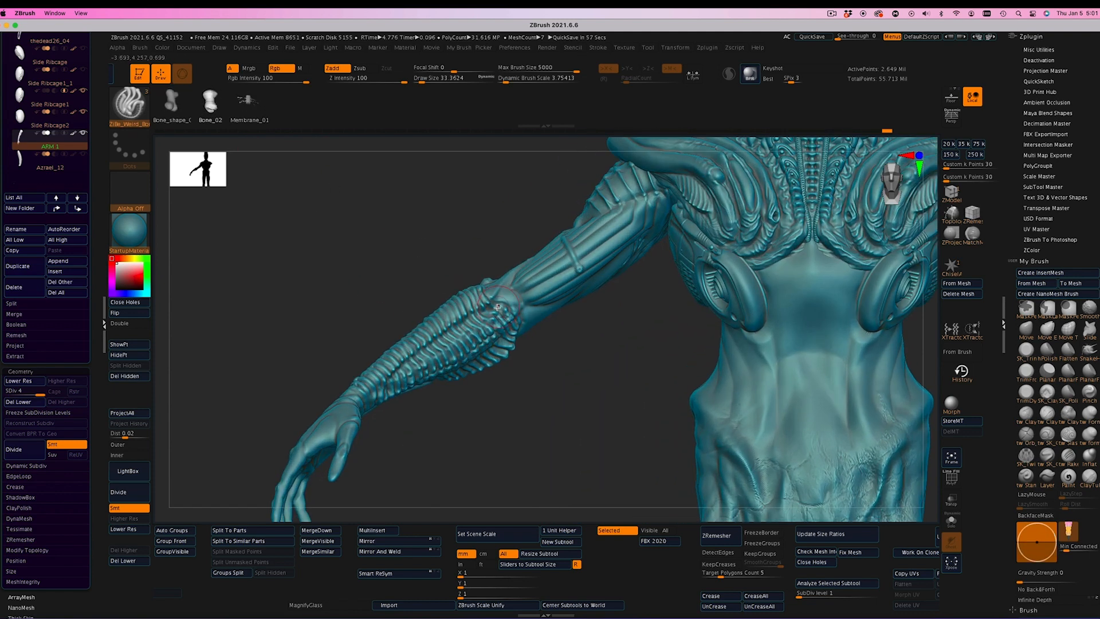
left_click_drag(498, 308, 401, 379)
left_click_drag(384, 426, 444, 452)
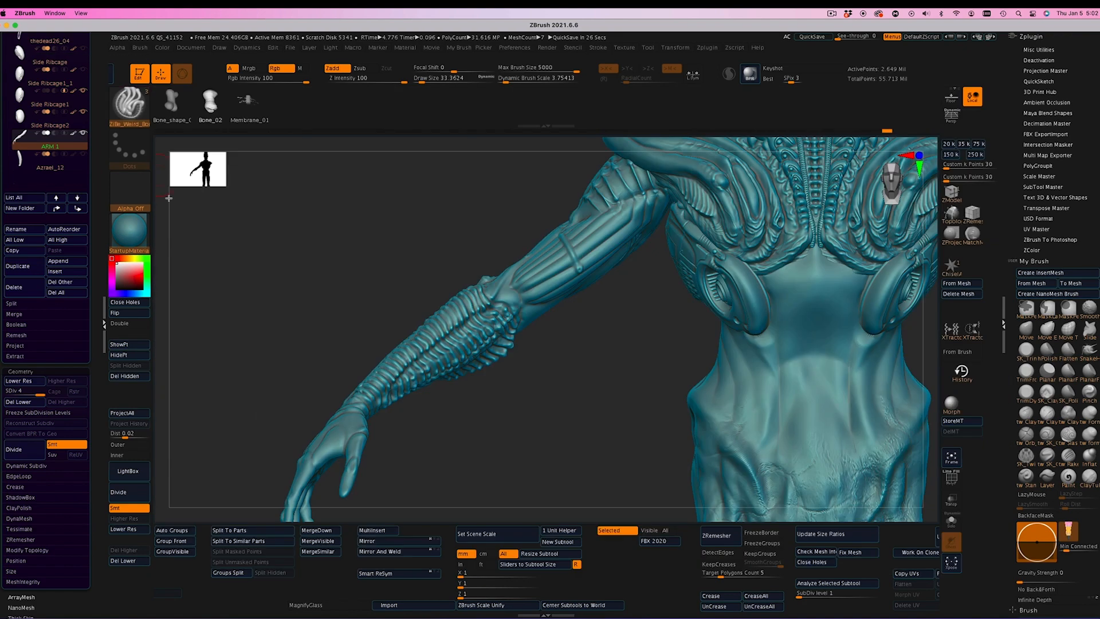
Texture the upper arm with the ZiBe_Pattern3 brush at Z Intensity 26 and draw size 33.3624
key("b")
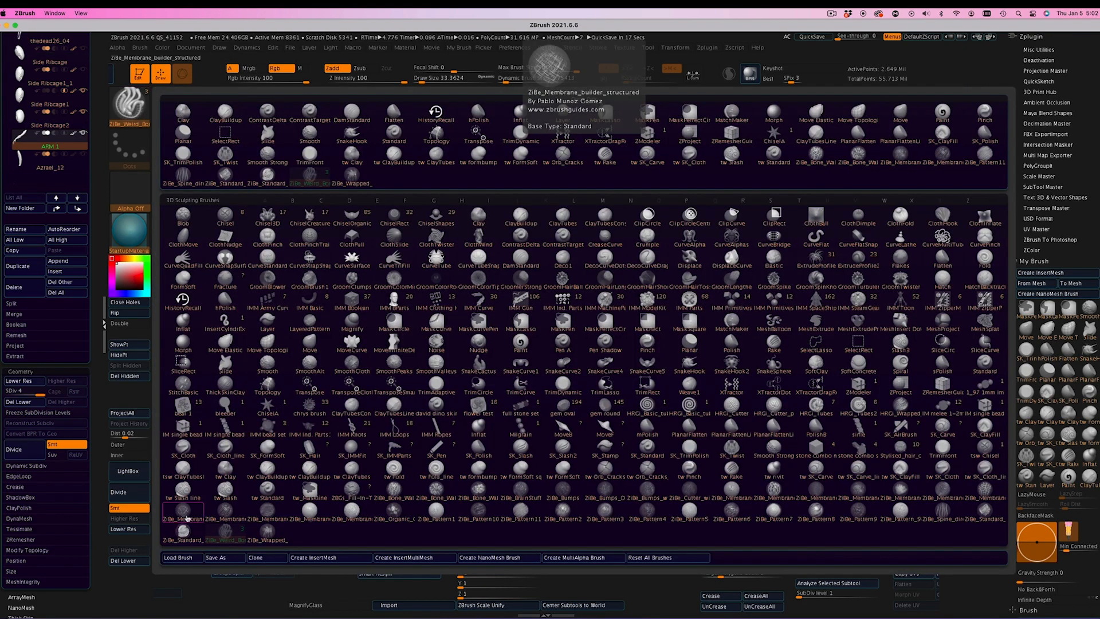
left_click(605, 511)
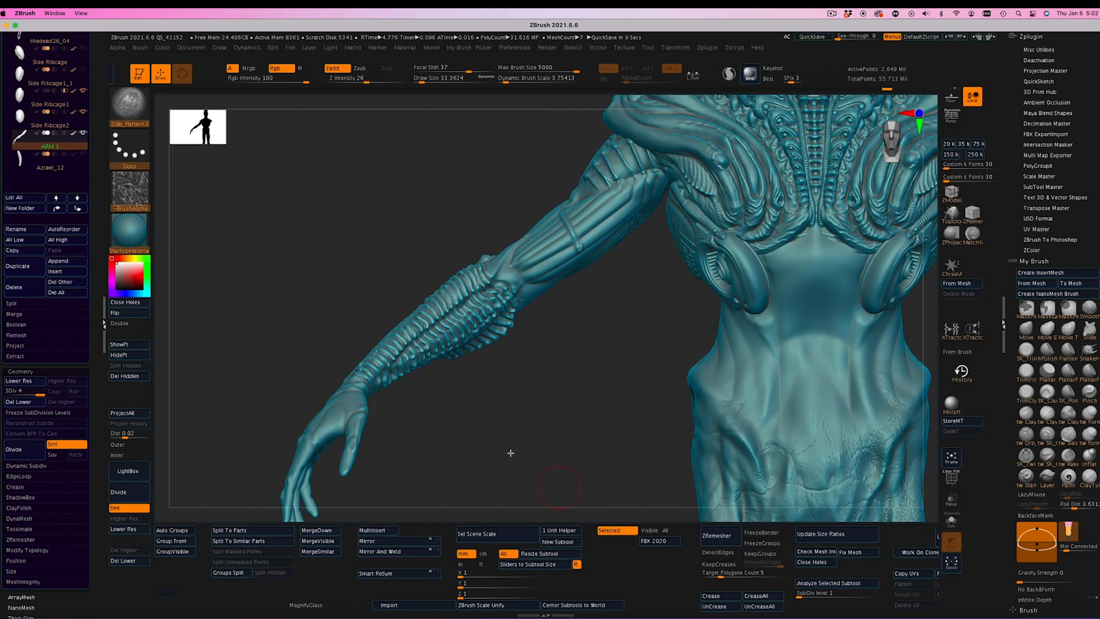
left_click_drag(663, 382, 770, 385)
left_click_drag(486, 321, 578, 311)
left_click_drag(615, 279, 643, 260)
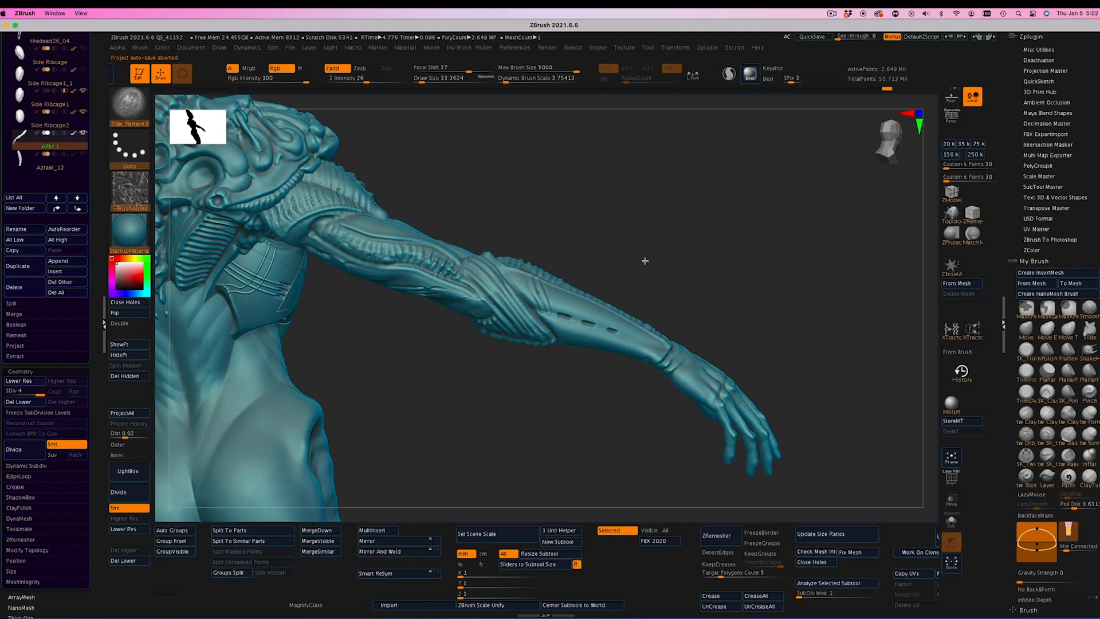
left_click_drag(770, 321, 744, 351)
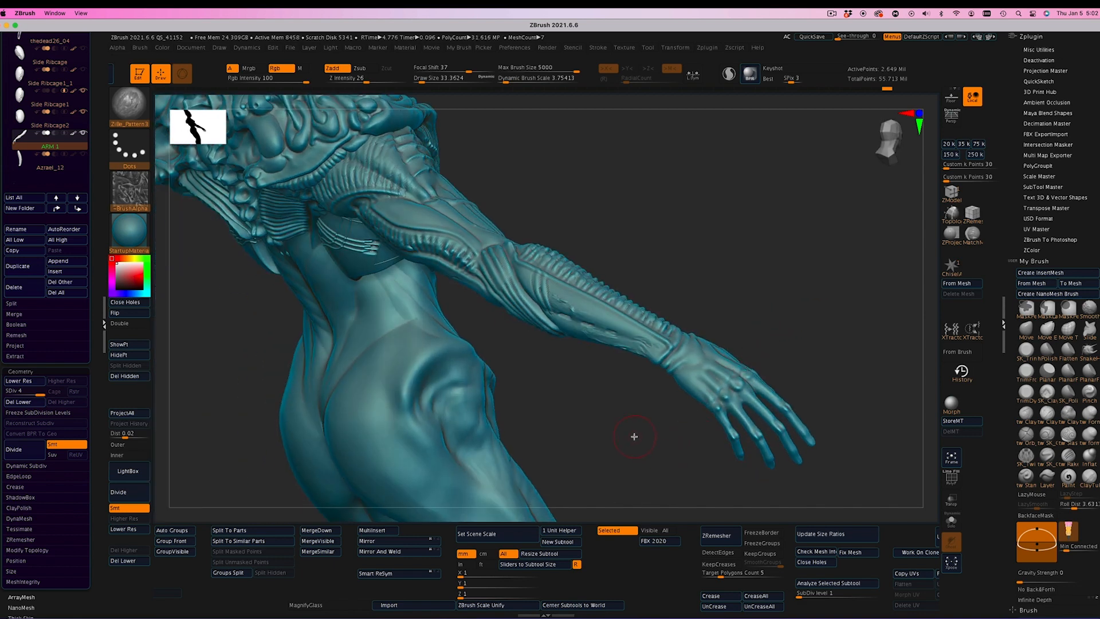
mouse_move(636, 224)
left_mouse_down()
mouse_move(651, 229)
mouse_move(459, 304)
left_mouse_up()
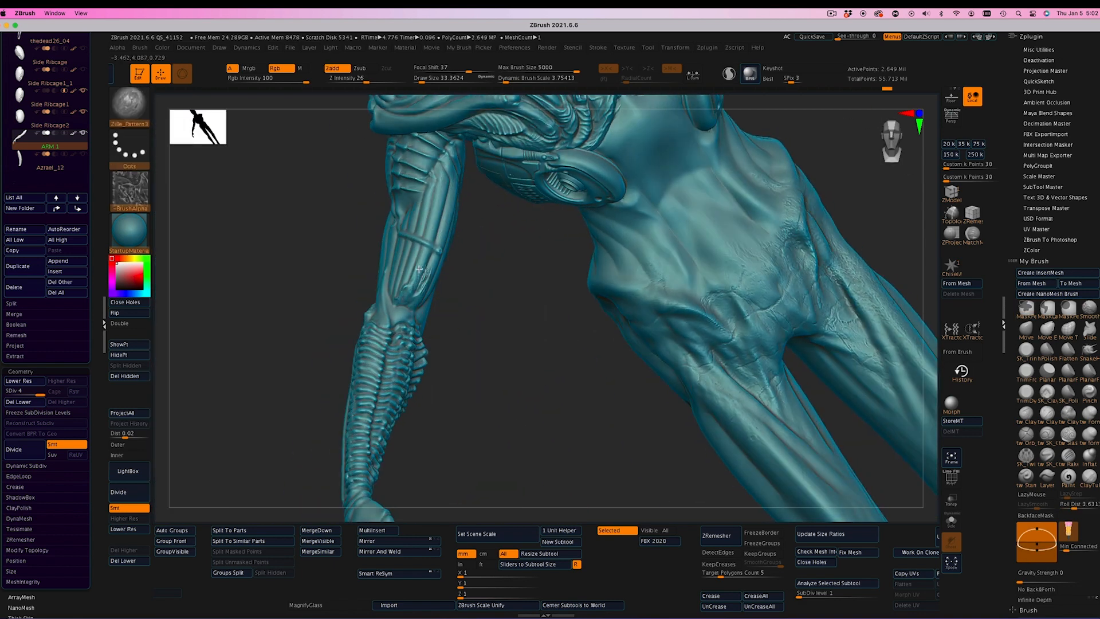
Add crosshatched texture around the back of the upper arm and elbow with the ZiBe_Pattern11 brush, lowering Z Intensity to 48
left_click(131, 114)
left_click(584, 143)
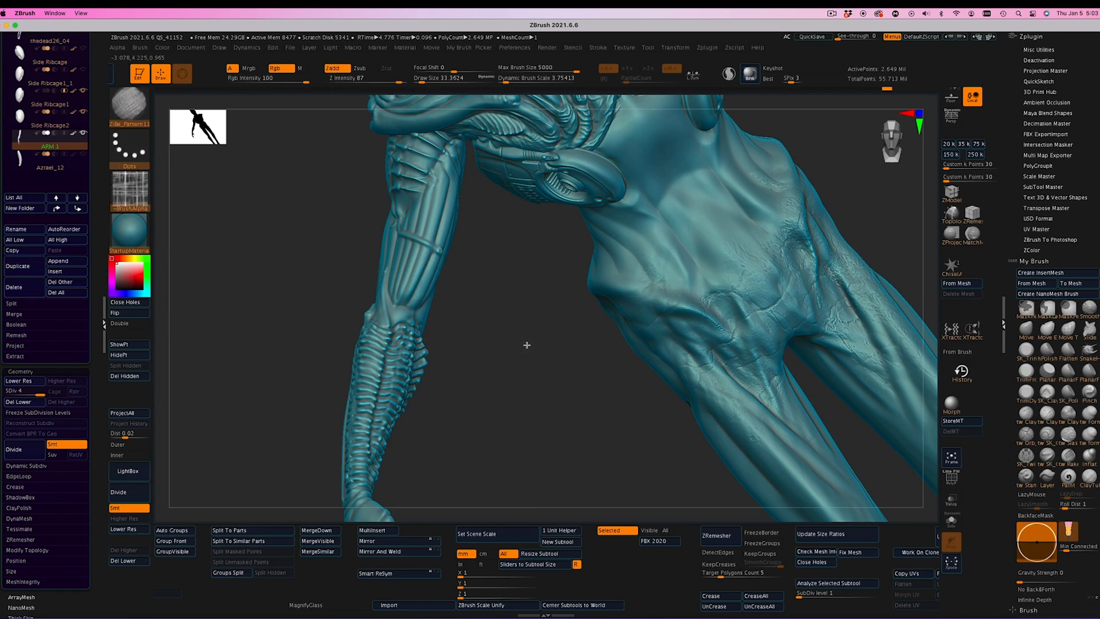
mouse_move(525, 344)
left_mouse_down()
mouse_move(557, 309)
mouse_move(592, 307)
left_mouse_up()
left_click_drag(465, 283, 505, 330)
left_click(380, 81)
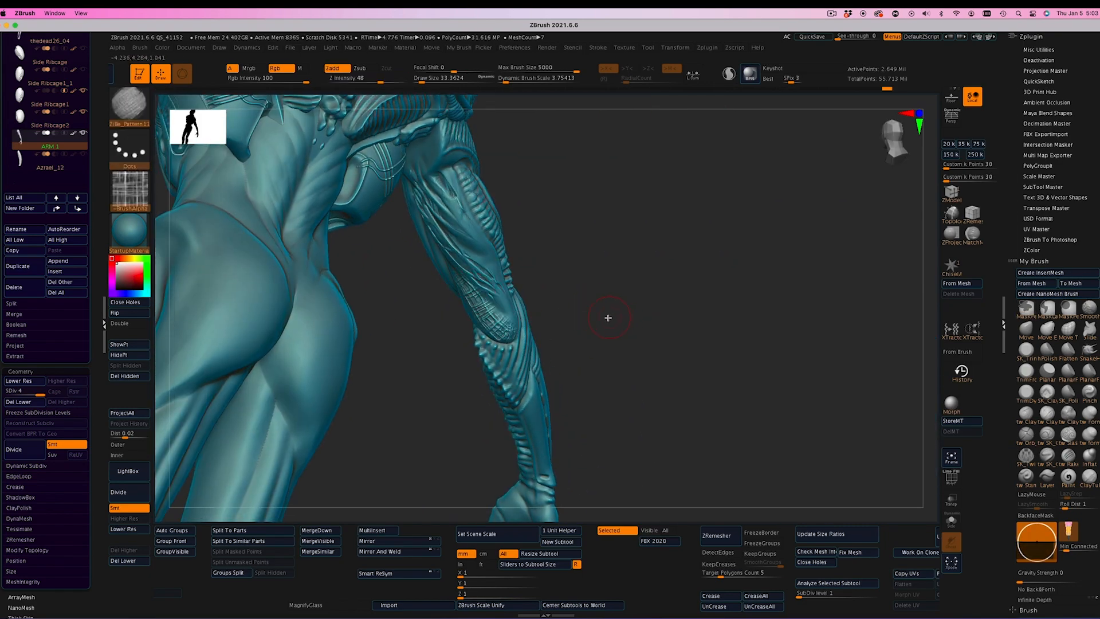
mouse_move(463, 281)
left_mouse_down()
mouse_move(506, 333)
mouse_move(621, 312)
mouse_move(591, 297)
mouse_move(442, 296)
mouse_move(448, 215)
left_mouse_up()
mouse_move(719, 390)
left_mouse_down()
mouse_move(793, 366)
mouse_move(715, 344)
left_mouse_up()
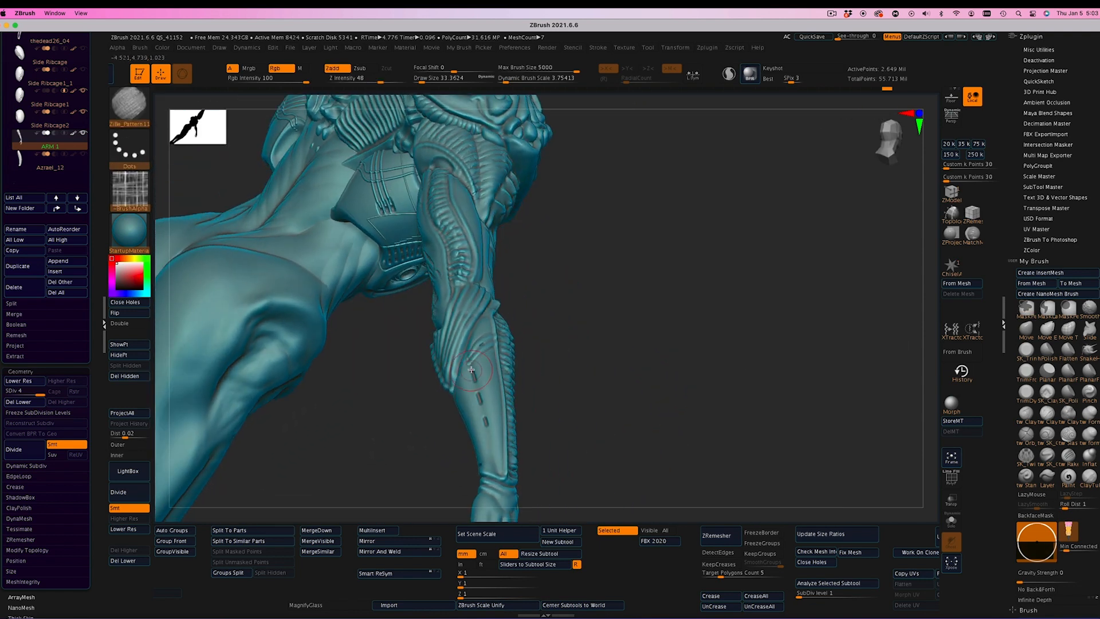
Set Z Intensity to 22 and draw size to 48.71802, and brush the line pattern down the back of the forearm
left_click(364, 81)
left_click(425, 81)
left_click_drag(487, 350, 494, 455)
mouse_move(614, 375)
left_mouse_down()
mouse_move(644, 308)
mouse_move(530, 329)
mouse_move(673, 366)
left_mouse_up()
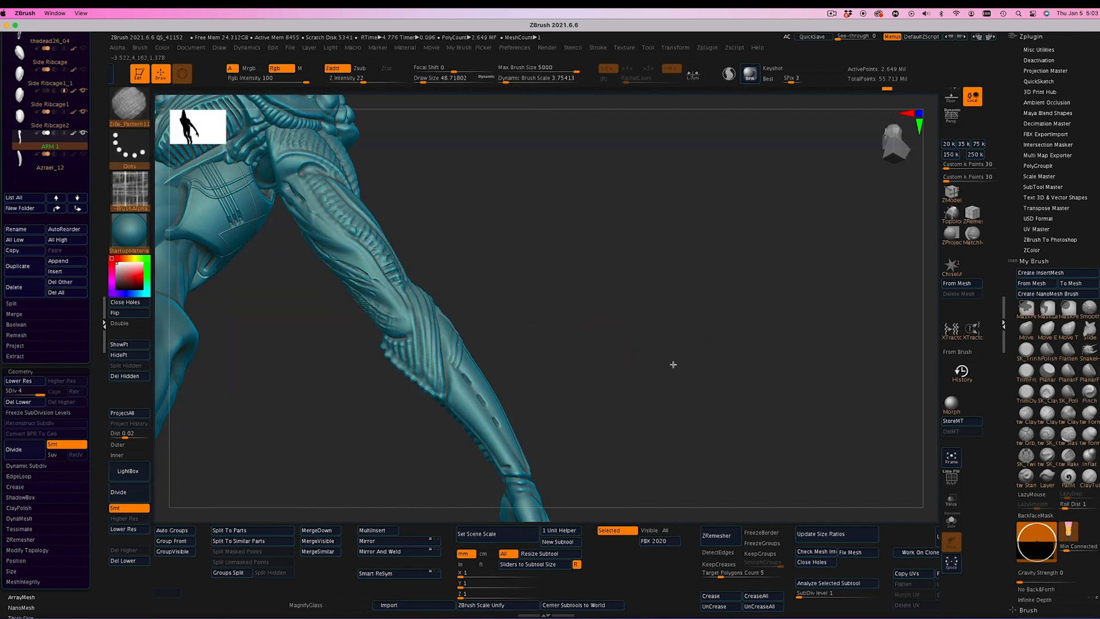
Frame the whole figure and examine the arm in proportion to the body from several angles
left_click(950, 458)
left_click(954, 461)
left_click_drag(739, 415, 848, 438, "alt")
left_click_drag(847, 439, 664, 301)
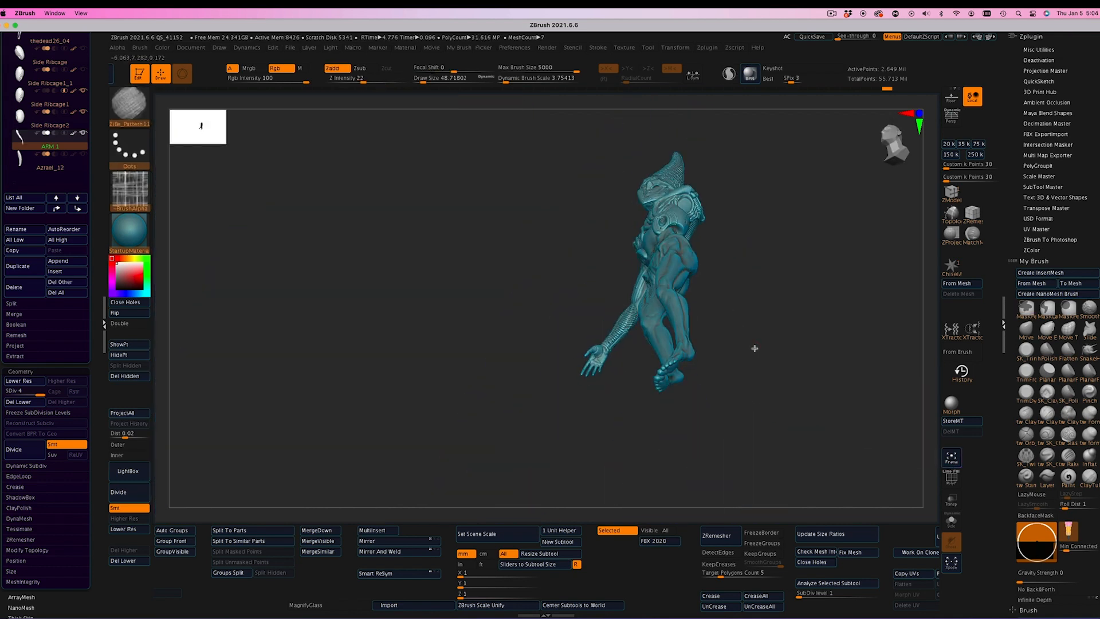
left_click_drag(754, 349, 725, 441)
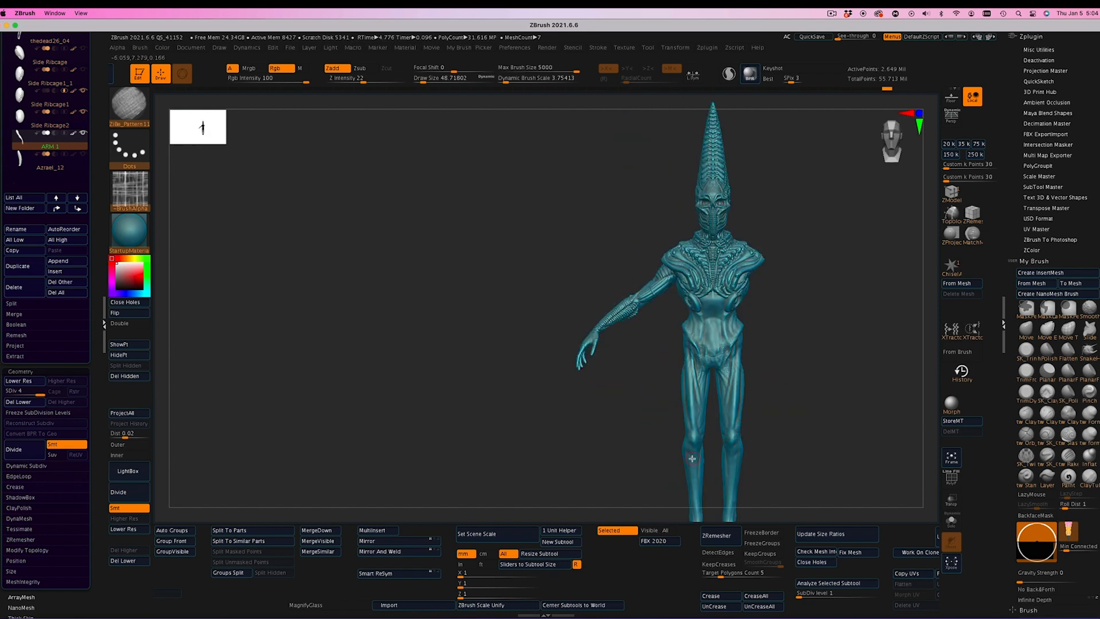
Fill the gaps on the back of the upper arm near the elbow with the Fill-in brush, reducing draw size to 20.97882
left_click(129, 103)
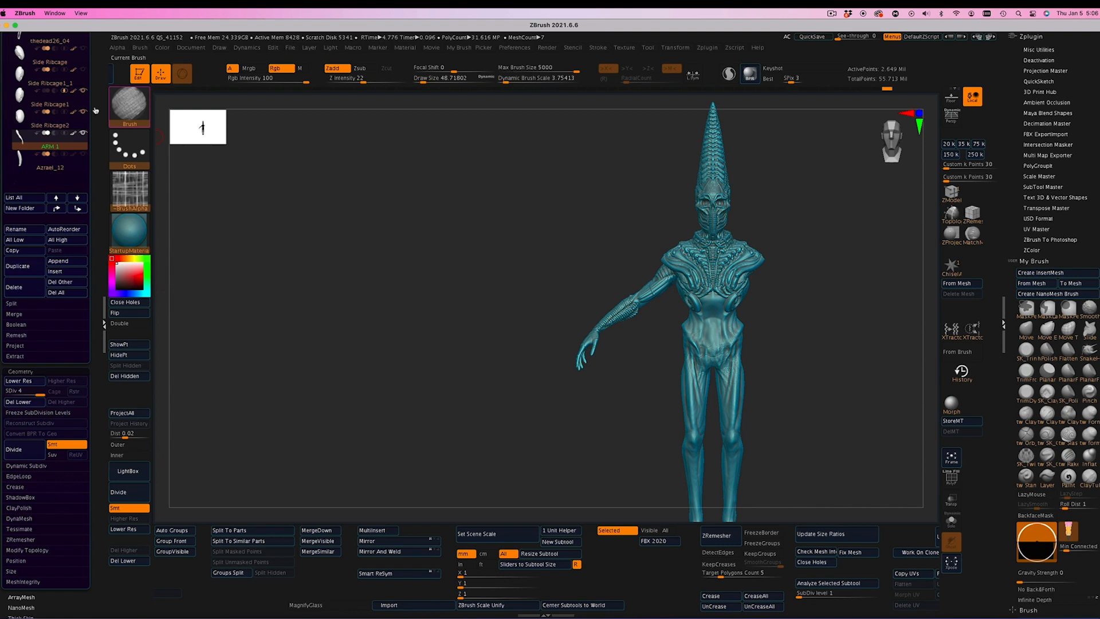
left_click(127, 106)
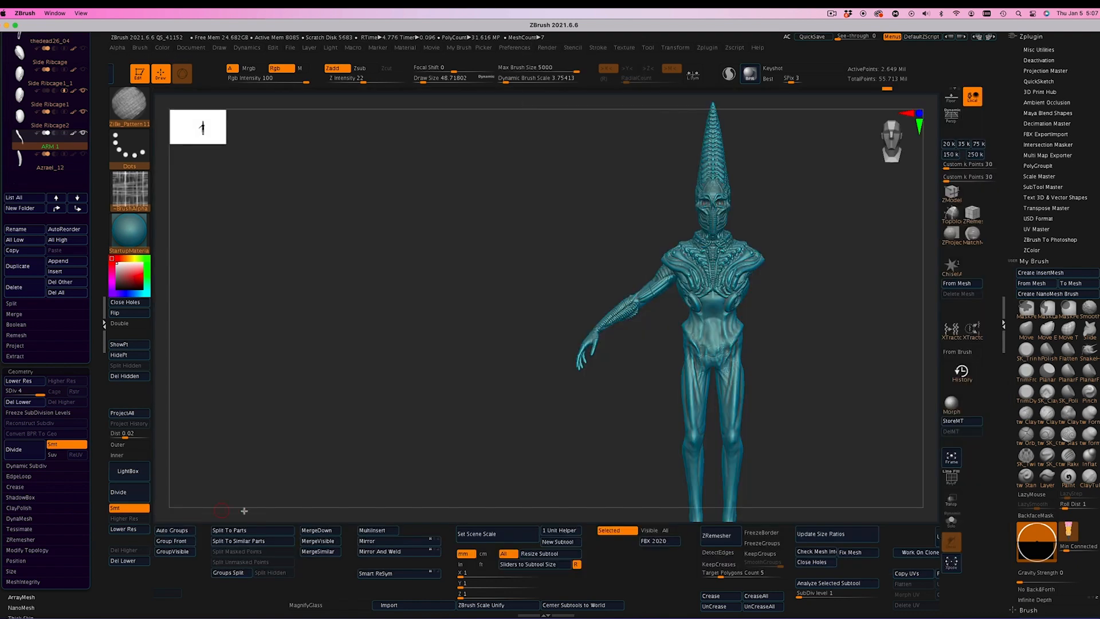
left_click(129, 107)
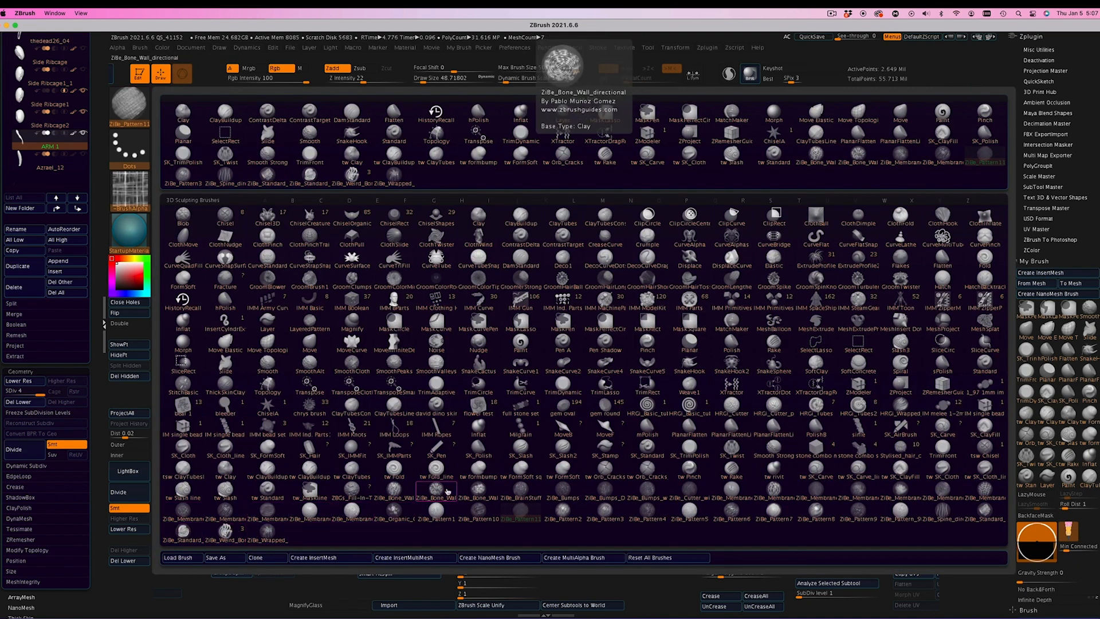
left_click(356, 494)
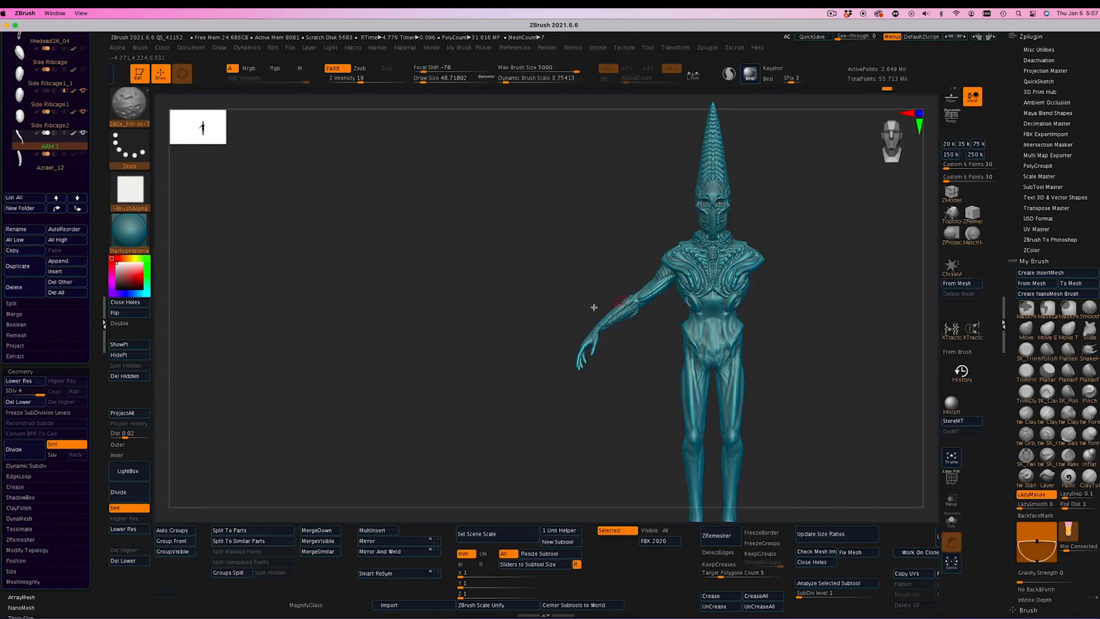
mouse_move(589, 307)
left_mouse_down()
mouse_move(390, 281)
mouse_move(710, 308)
left_mouse_up()
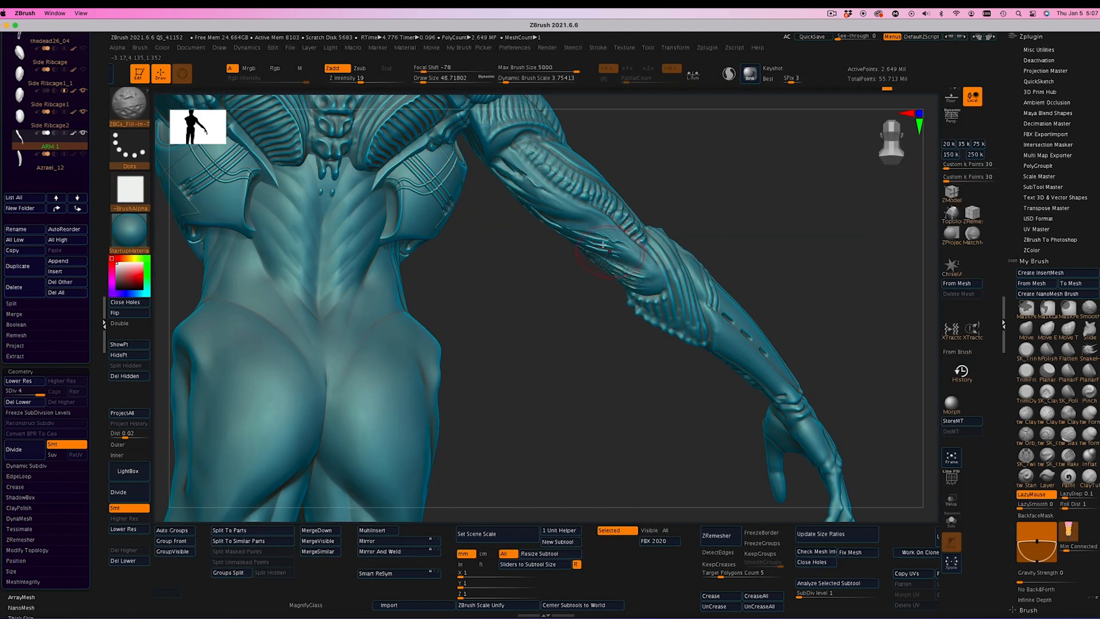
left_click(421, 79)
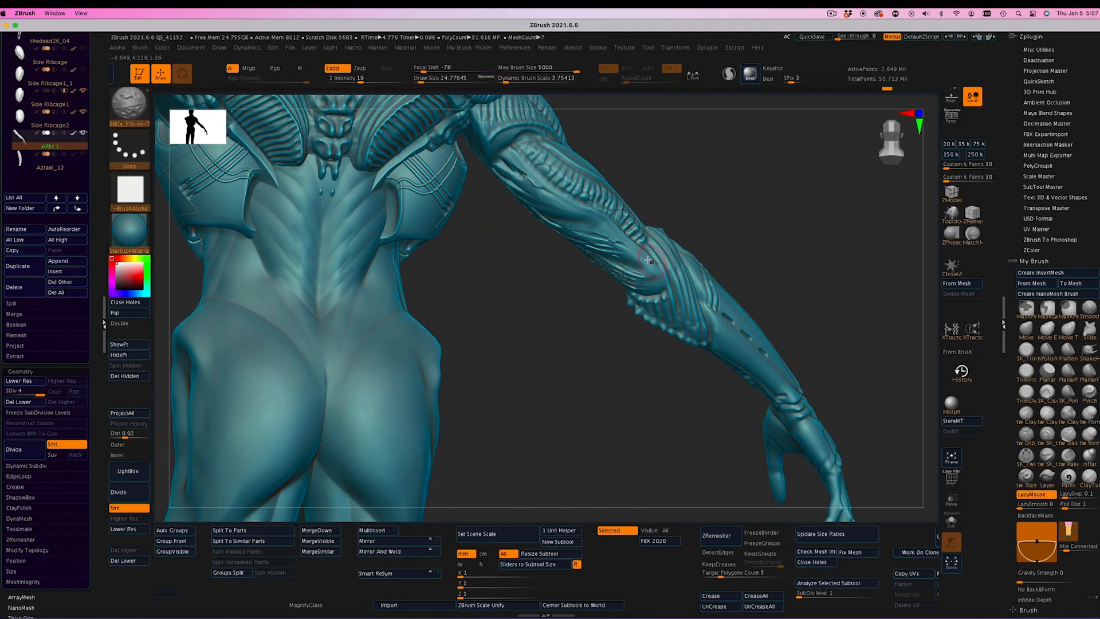
left_click(420, 79)
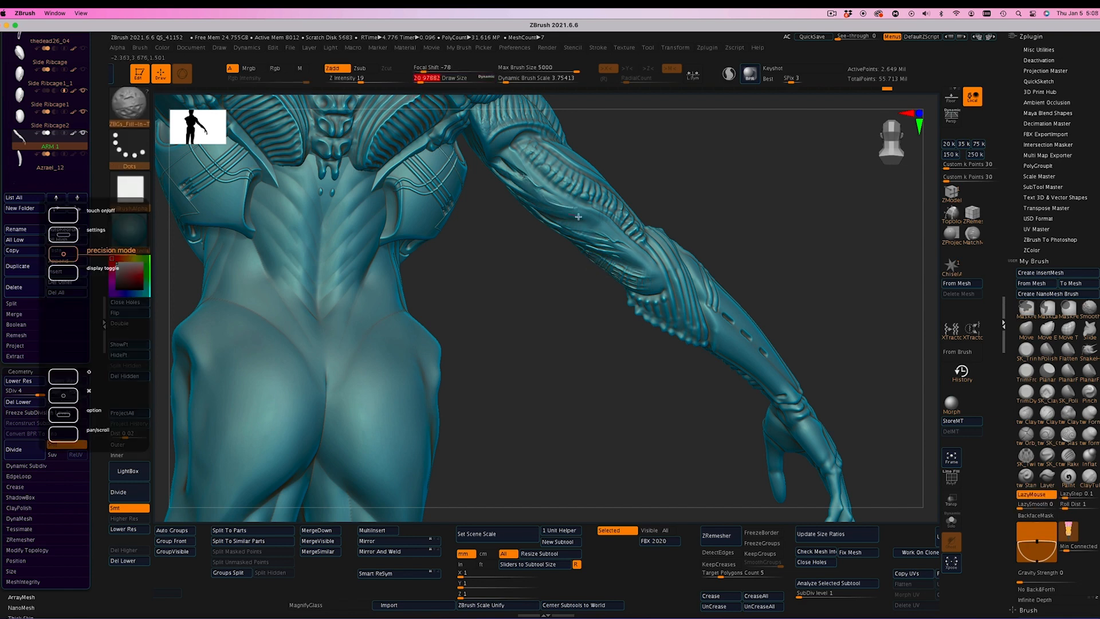
left_click_drag(884, 243, 755, 255)
Build fine membrane texture along the outer forearm with a ZiBe_Membrane brush at Z Intensity 20 and draw size 20.97882
key("b")
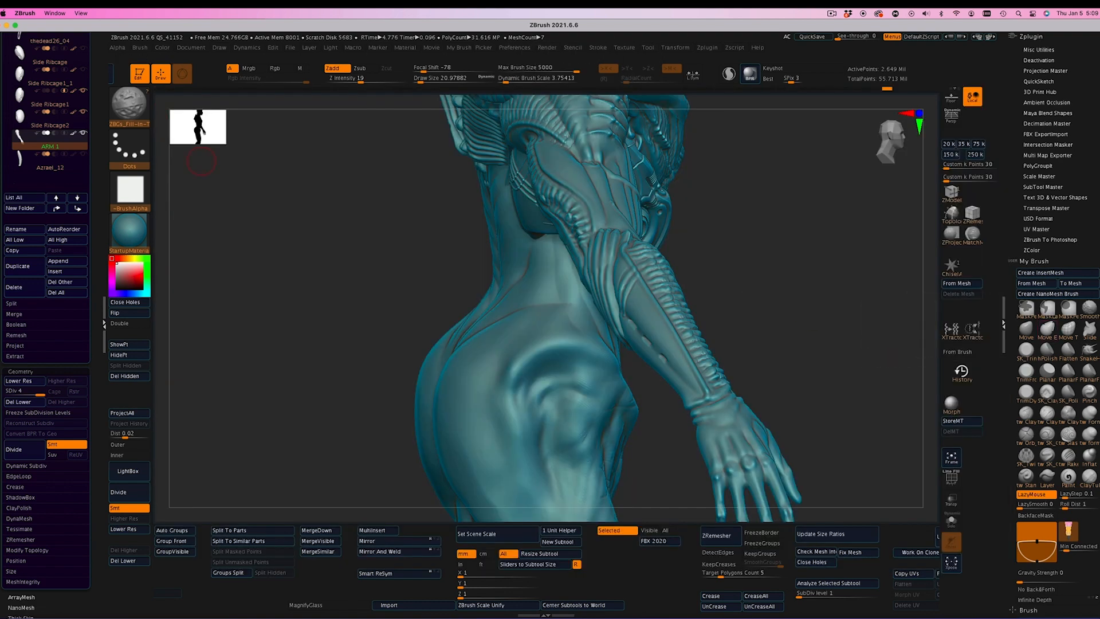
left_click(129, 107)
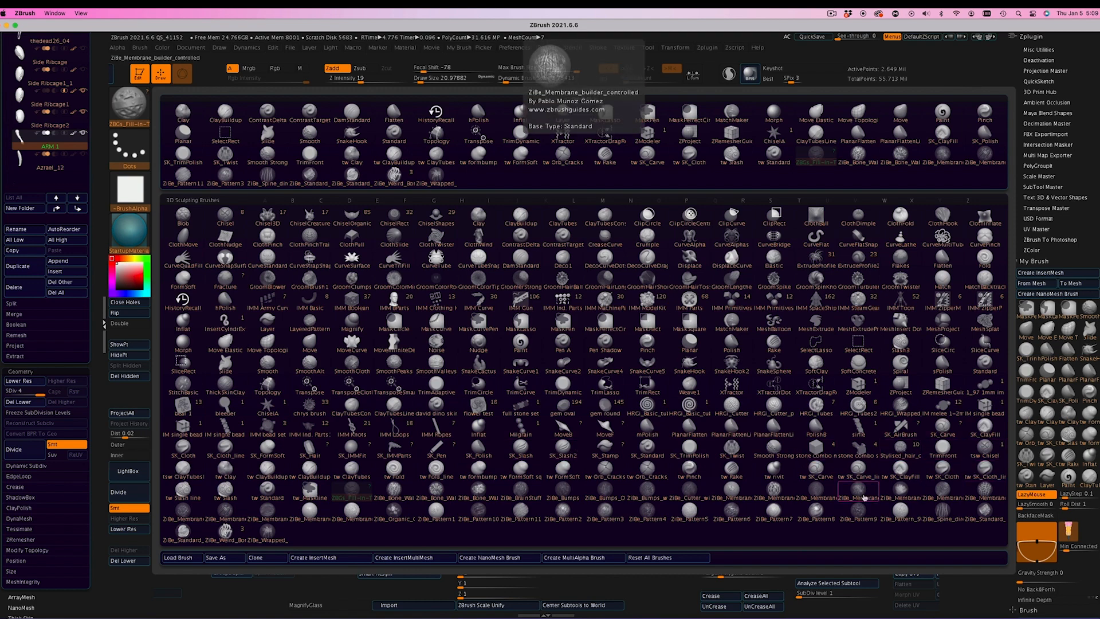
left_click(803, 491)
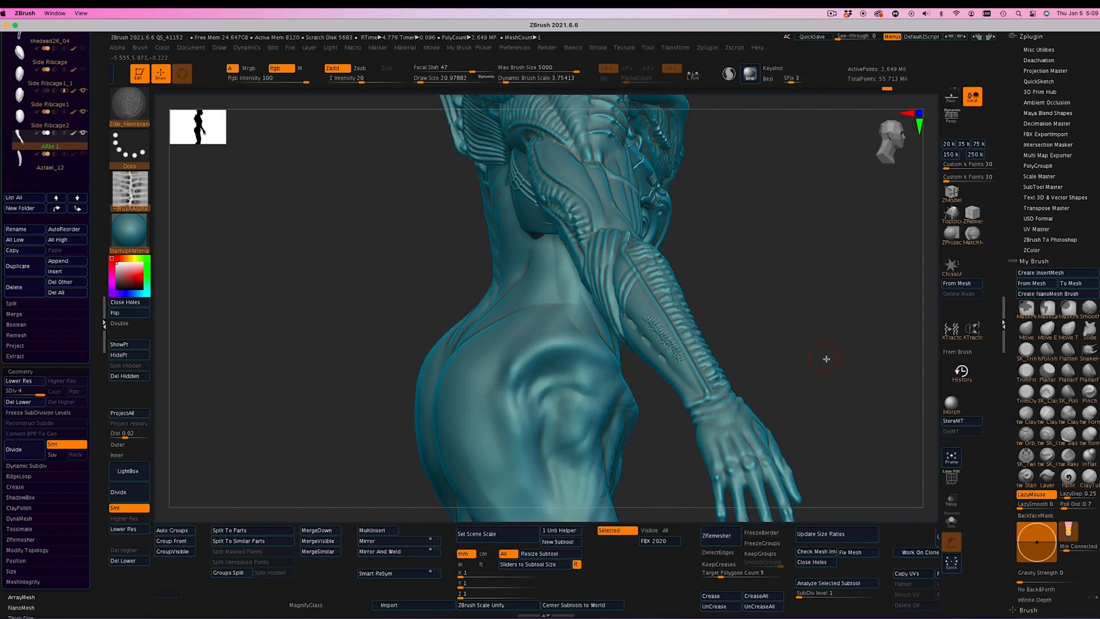
left_click_drag(827, 361, 835, 368)
Isolate the arm subtool from the rest of the figure in Solo mode
left_click_drag(653, 381, 784, 281)
key("ctrl")
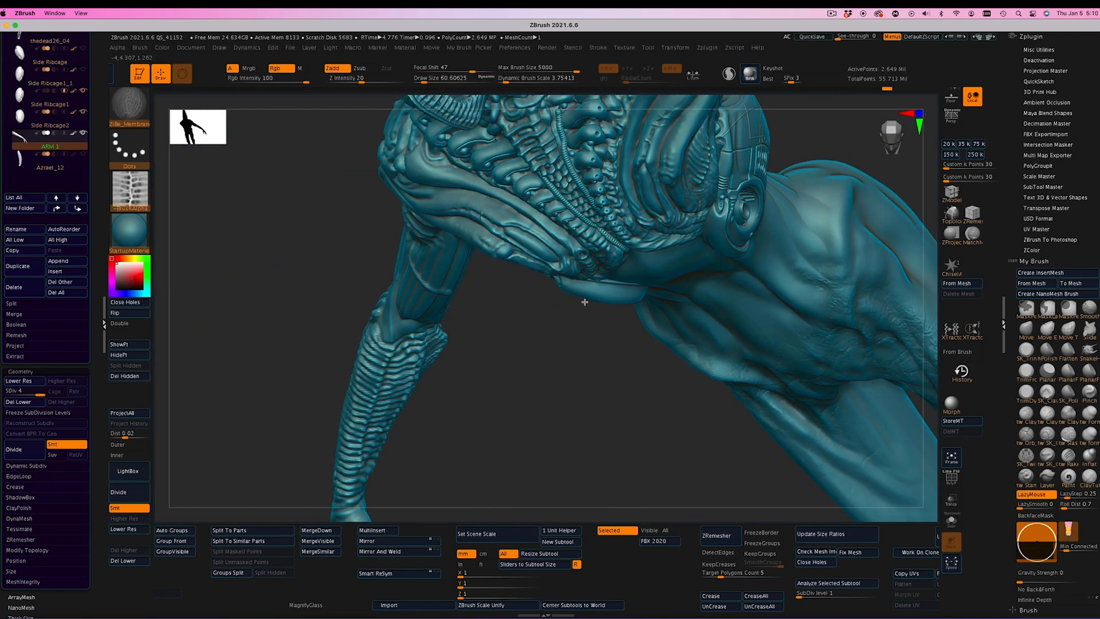
left_click_drag(584, 302, 715, 437)
key("alt+shift+s")
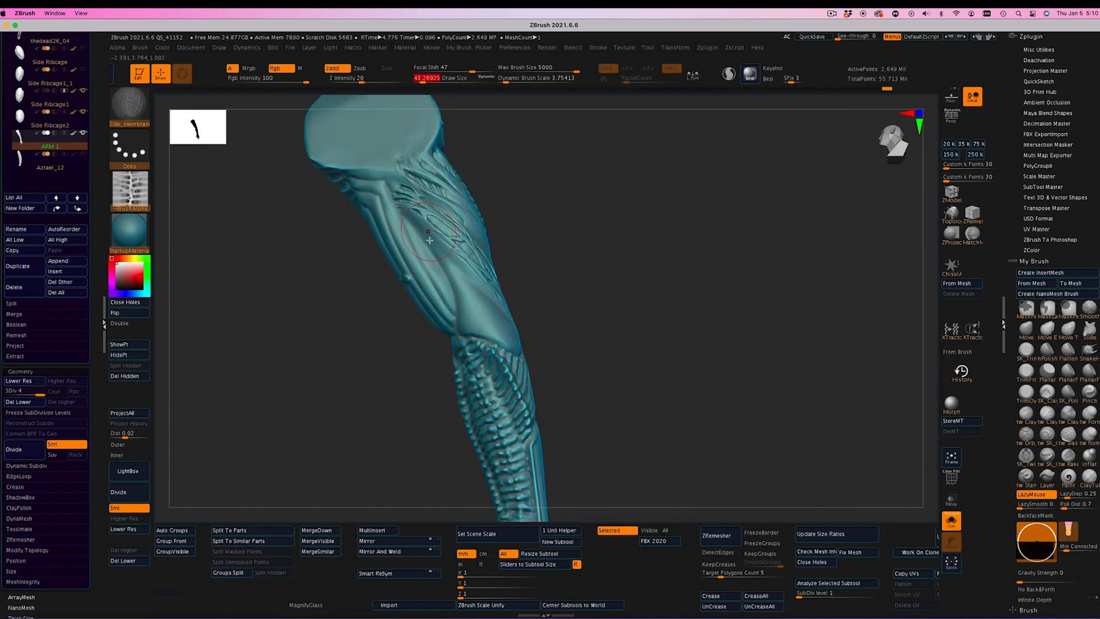
Try membrane texture strokes on the inner upper arm and the banded shoulder cap at draw size 43.26925
left_click_drag(414, 219, 482, 325)
mouse_move(608, 303)
left_mouse_down()
mouse_move(671, 302)
mouse_move(590, 321)
left_mouse_up()
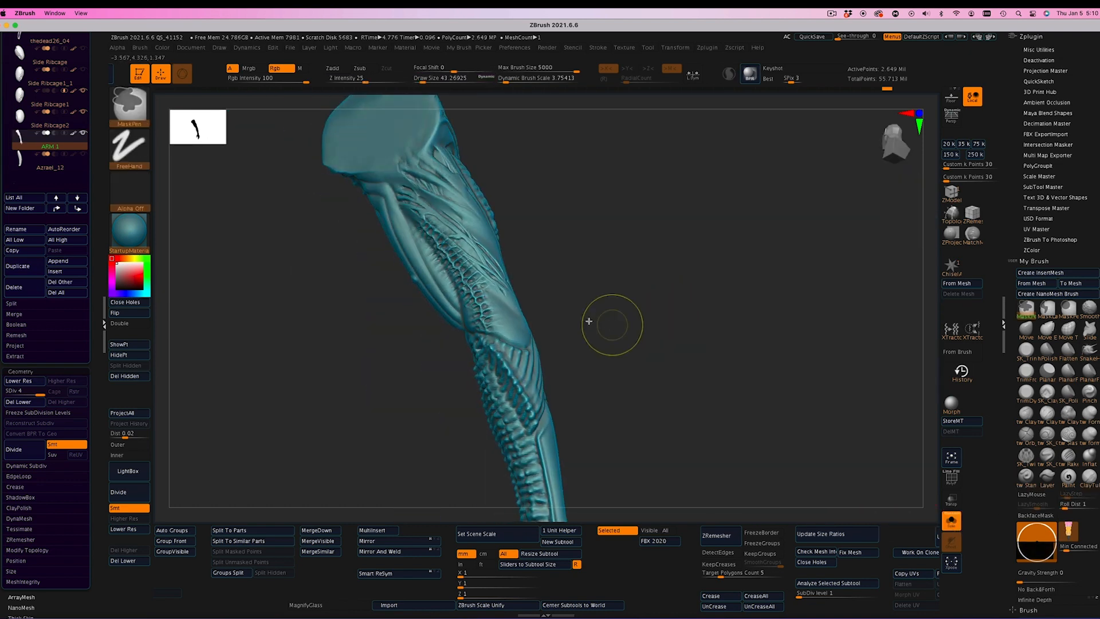
key("ctrl+z")
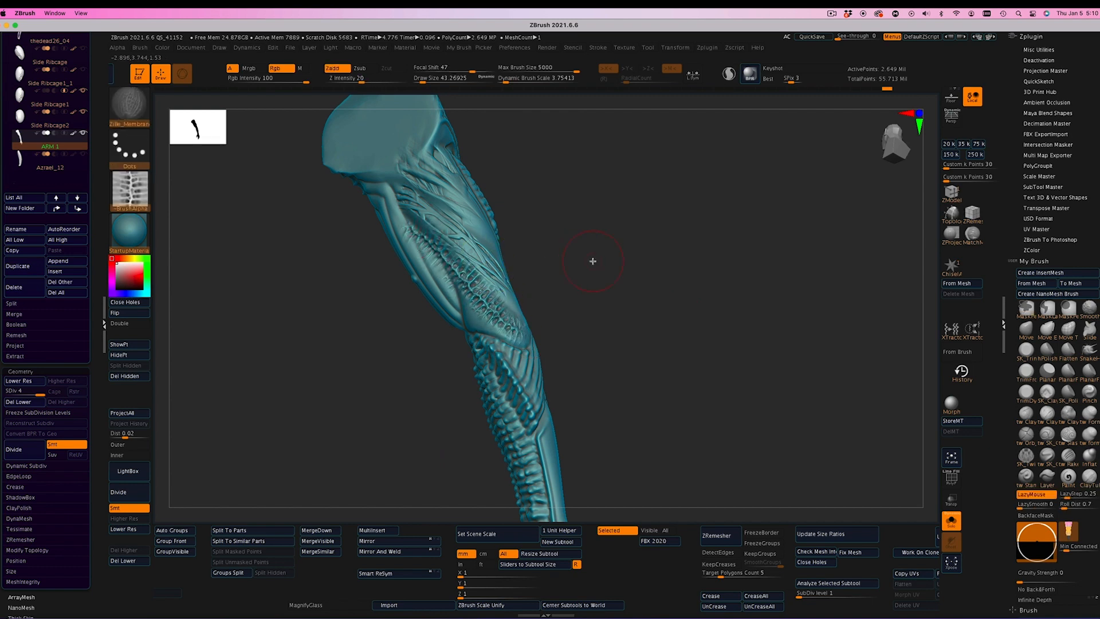
key("ctrl+z")
left_click_drag(452, 263, 609, 240)
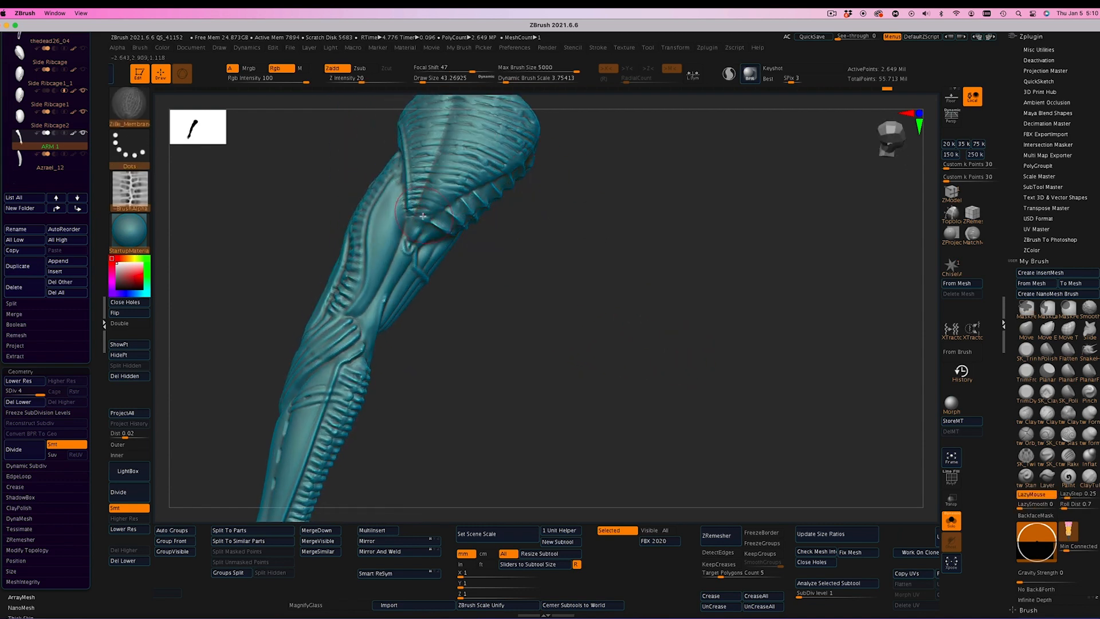
left_click_drag(784, 380, 575, 333)
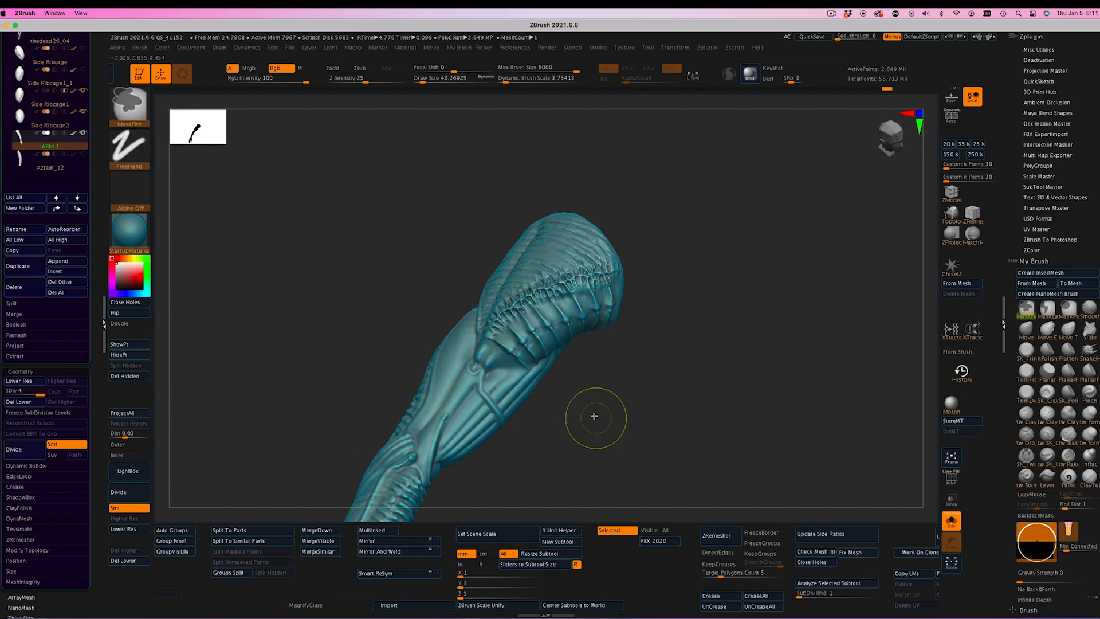
mouse_move(594, 415)
left_mouse_down()
mouse_move(678, 349)
mouse_move(637, 365)
mouse_move(675, 321)
left_mouse_up()
Carve creases between the shoulder's bands and ridges with the DamStandard brush at Z Intensity 22 and draw size 11.56731
key("b")
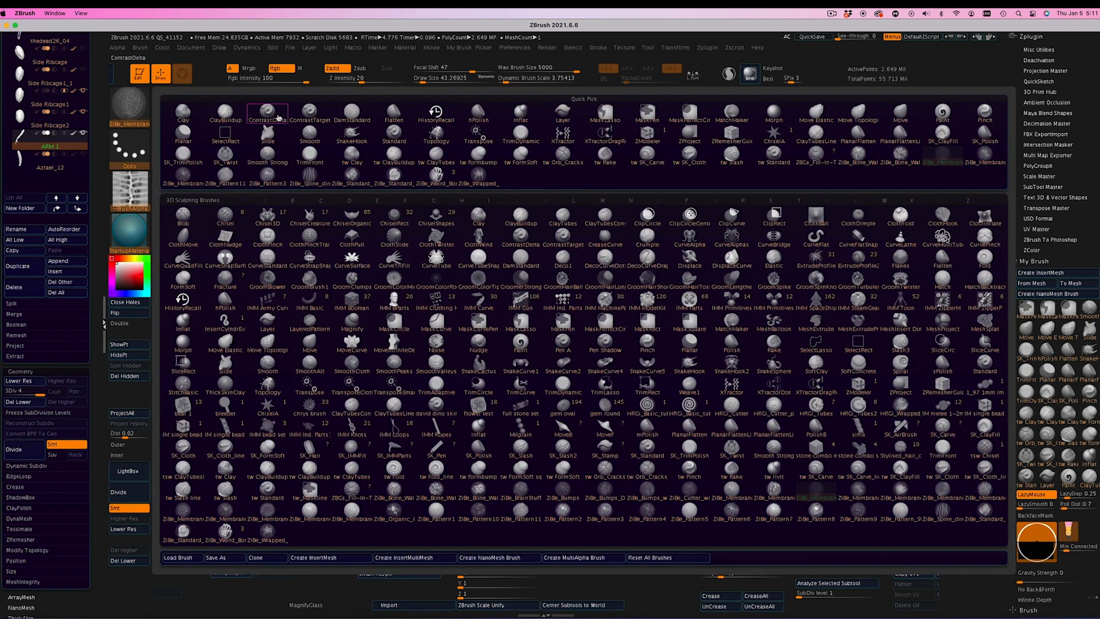
key("d")
key("s")
left_click_drag(419, 81, 420, 82)
mouse_move(501, 361)
left_mouse_down()
mouse_move(596, 312)
mouse_move(662, 329)
left_mouse_up()
left_click_drag(421, 80, 420, 80)
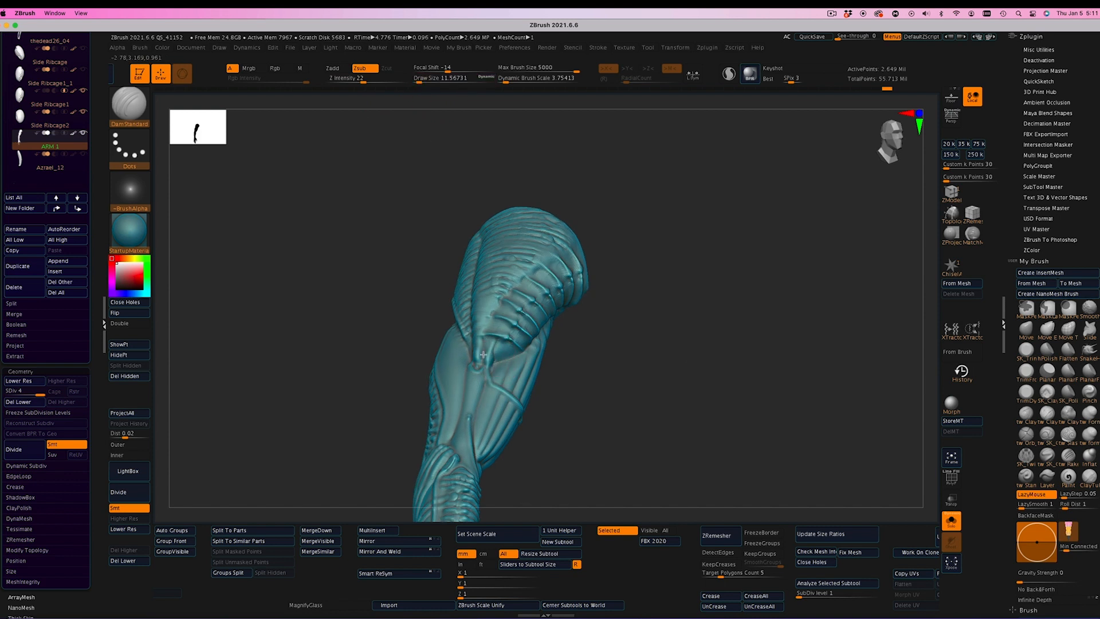
left_click_drag(600, 268, 626, 255)
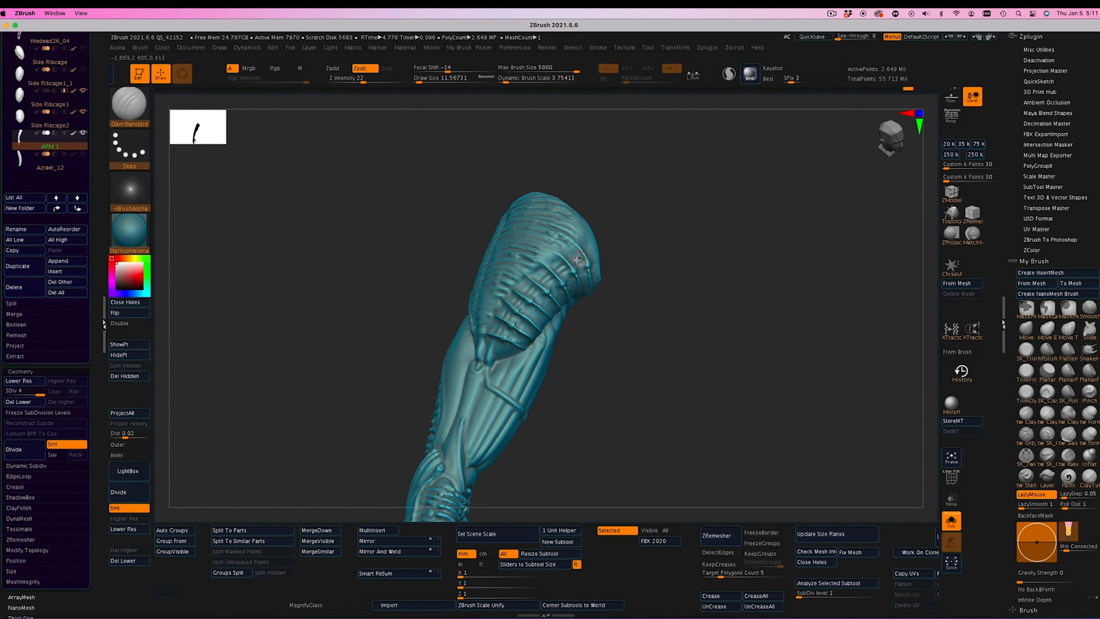
left_click_drag(601, 240, 607, 404)
mouse_move(667, 388)
left_mouse_down()
mouse_move(628, 393)
mouse_move(665, 368)
left_mouse_up()
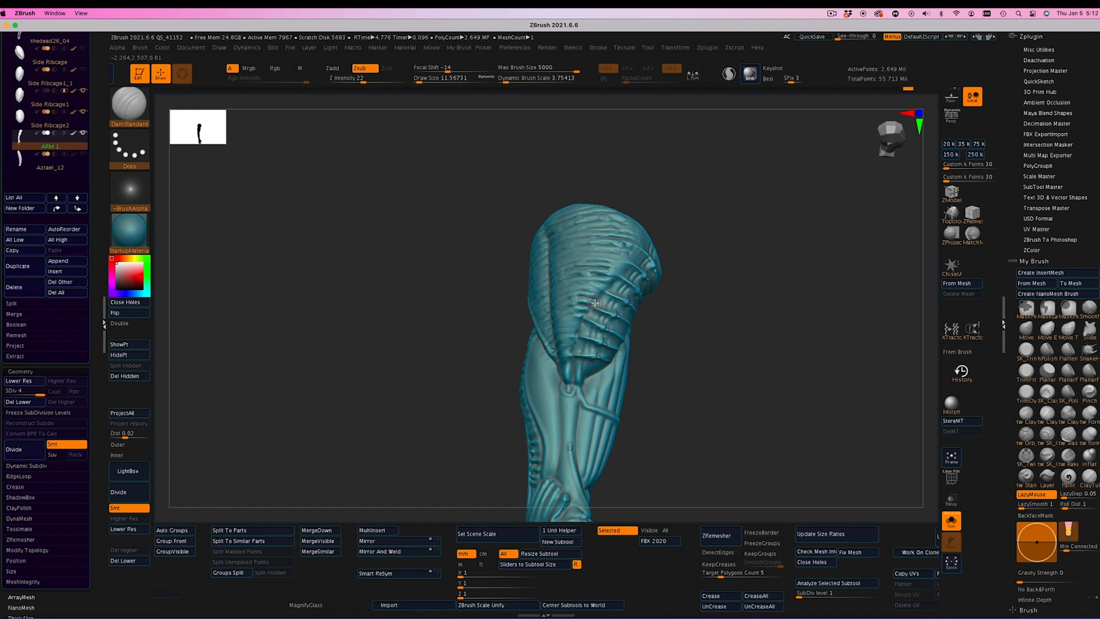
left_click_drag(642, 258, 707, 268)
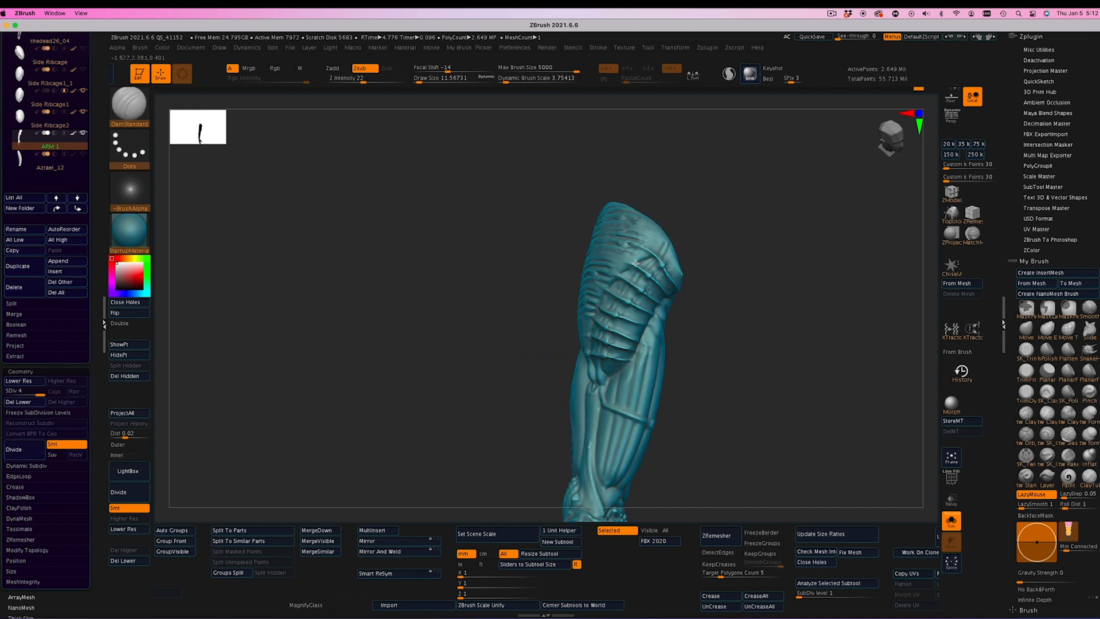
left_click_drag(626, 274, 586, 327)
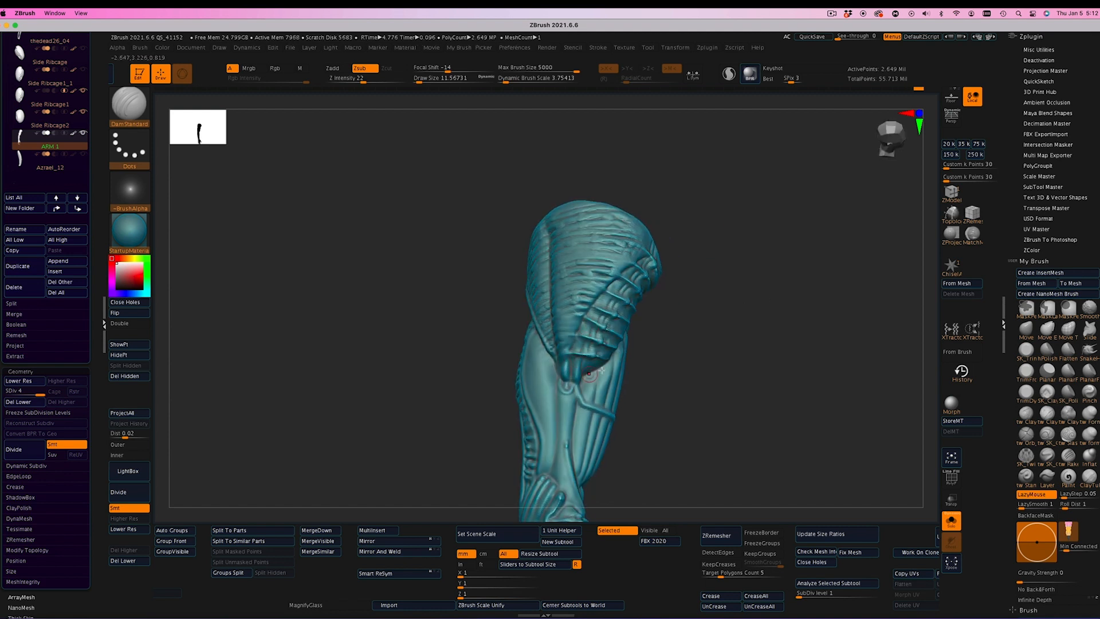
Sharpen the edges of the thin tube crossing the upper arm with the DamStandard brush, smoothing lightly at its end
right_click_drag(601, 370, 572, 456)
left_click_drag(663, 452, 706, 294)
mouse_move(686, 216)
left_mouse_down("alt")
mouse_move(655, 184)
mouse_move(664, 366)
mouse_move(629, 356)
left_mouse_up("alt")
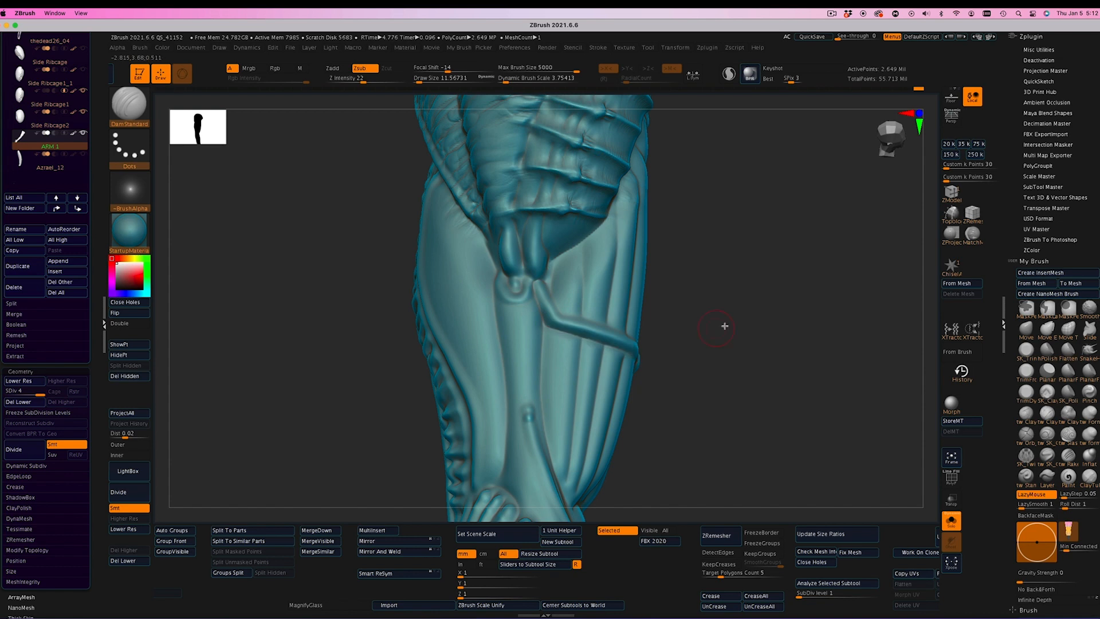
left_click_drag(724, 325, 697, 323)
left_click_drag(544, 281, 557, 313)
left_click_drag(639, 339, 642, 339, "shift")
left_click_drag(759, 328, 699, 327)
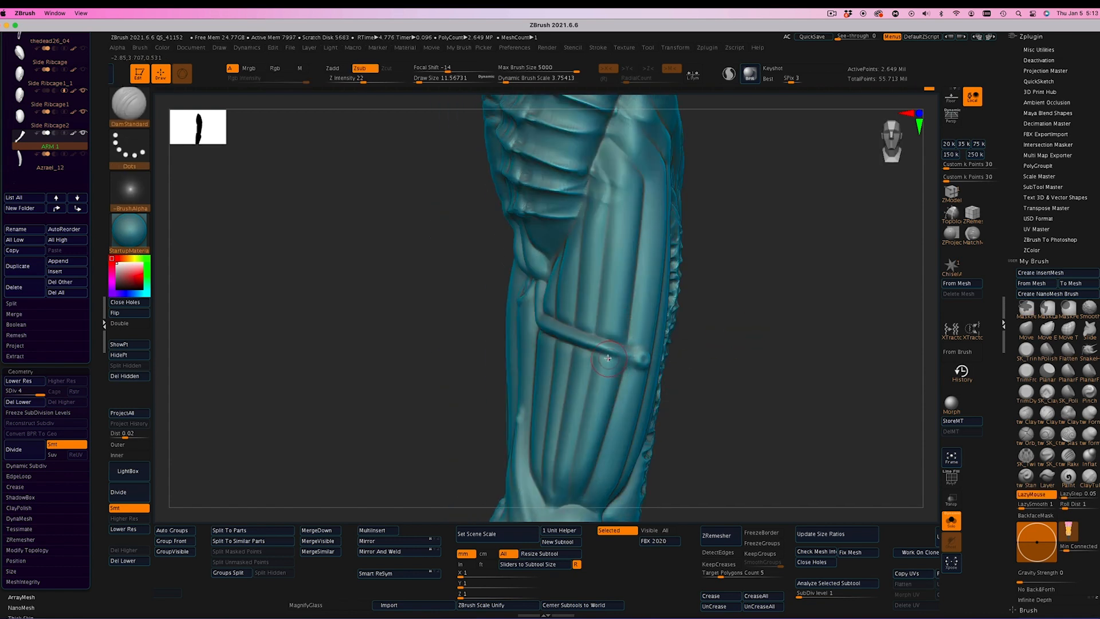
left_click_drag(608, 358, 626, 363)
left_click_drag(728, 359, 634, 368)
left_click_drag(567, 372, 516, 438)
Turn off Solo mode and frame the whole figure
left_click(951, 519)
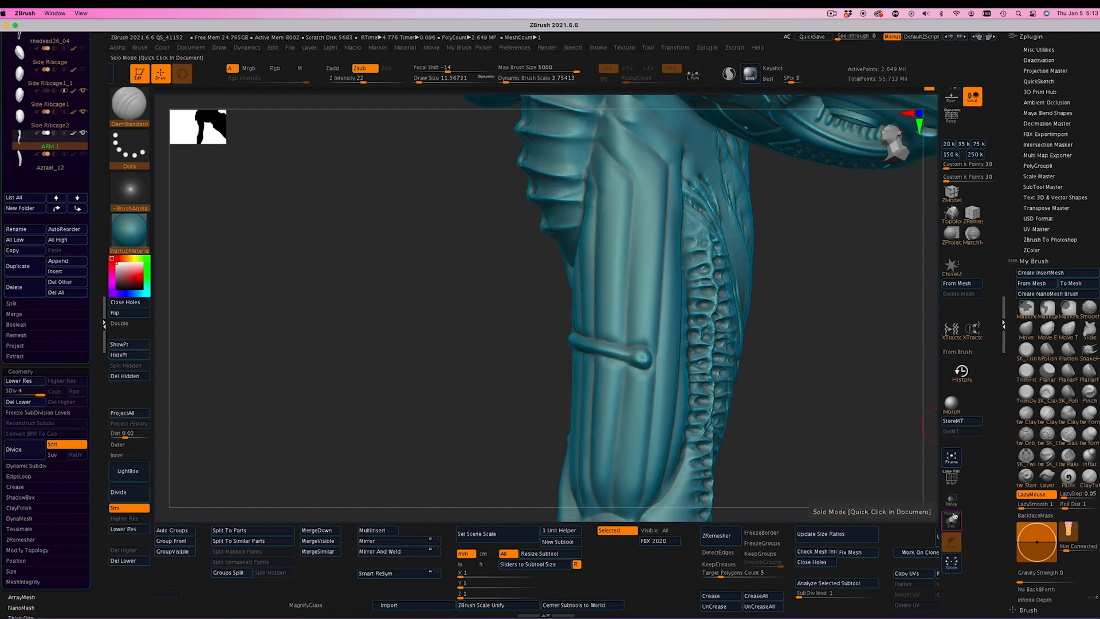
left_click(952, 459)
mouse_move(786, 309)
left_mouse_down()
mouse_move(749, 273)
mouse_move(776, 322)
mouse_move(675, 312)
mouse_move(731, 319)
mouse_move(687, 319)
mouse_move(723, 308)
mouse_move(636, 265)
mouse_move(601, 316)
mouse_move(660, 307)
mouse_move(703, 338)
mouse_move(676, 327)
left_mouse_up()
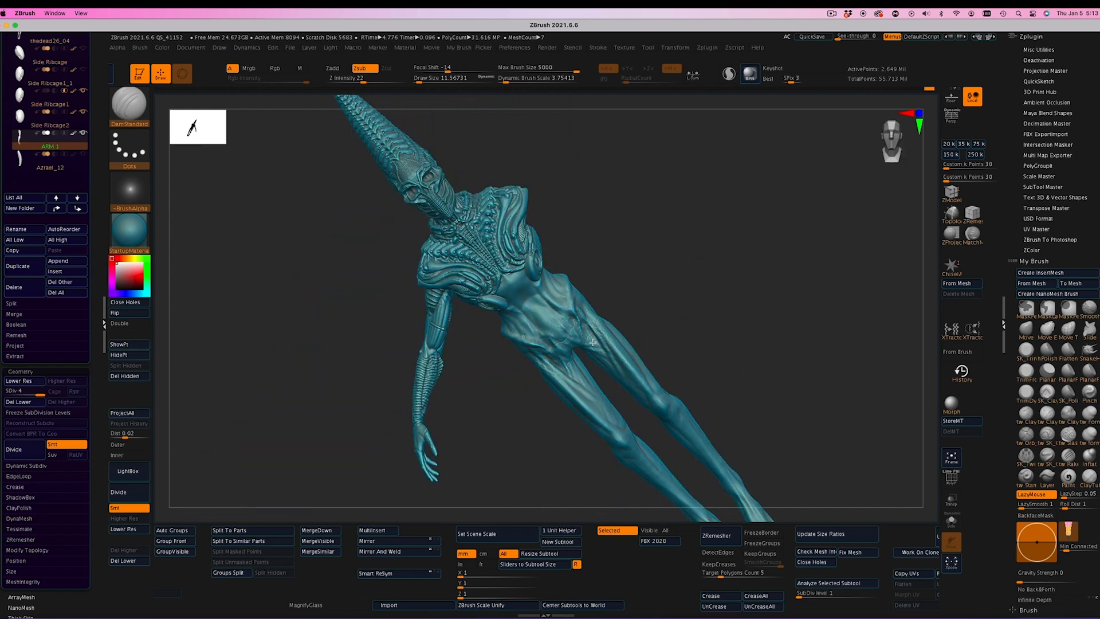
Brush organic surface texture over the upper arm with the ZiBe_Organic brush at Z Intensity 6 and draw size 28.90431
key("b")
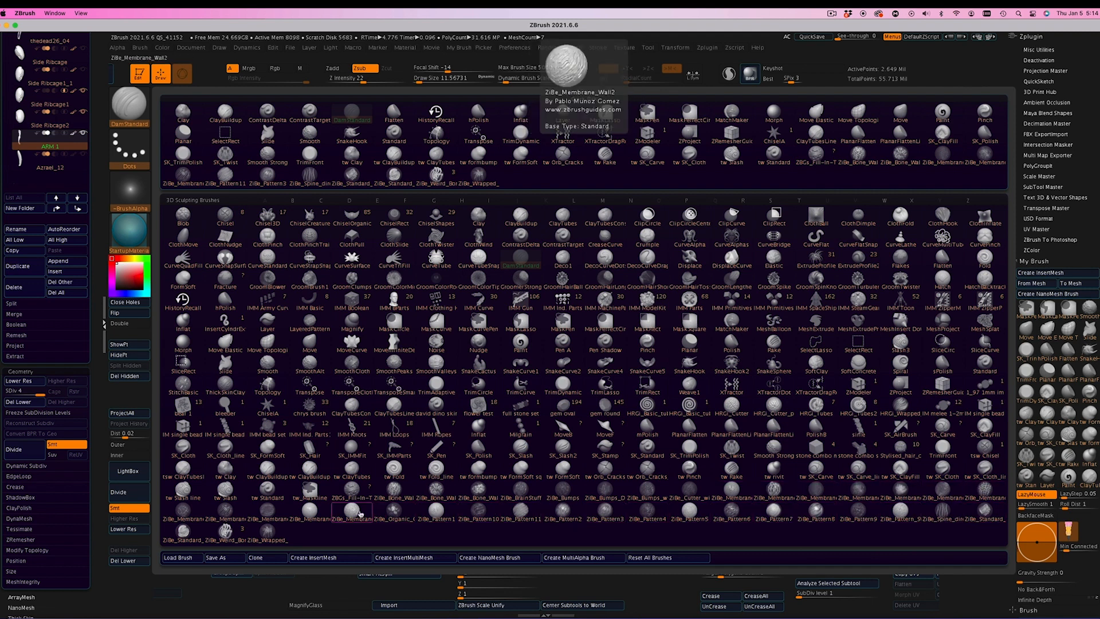
left_click(382, 514)
left_click_drag(606, 272, 649, 308, "alt")
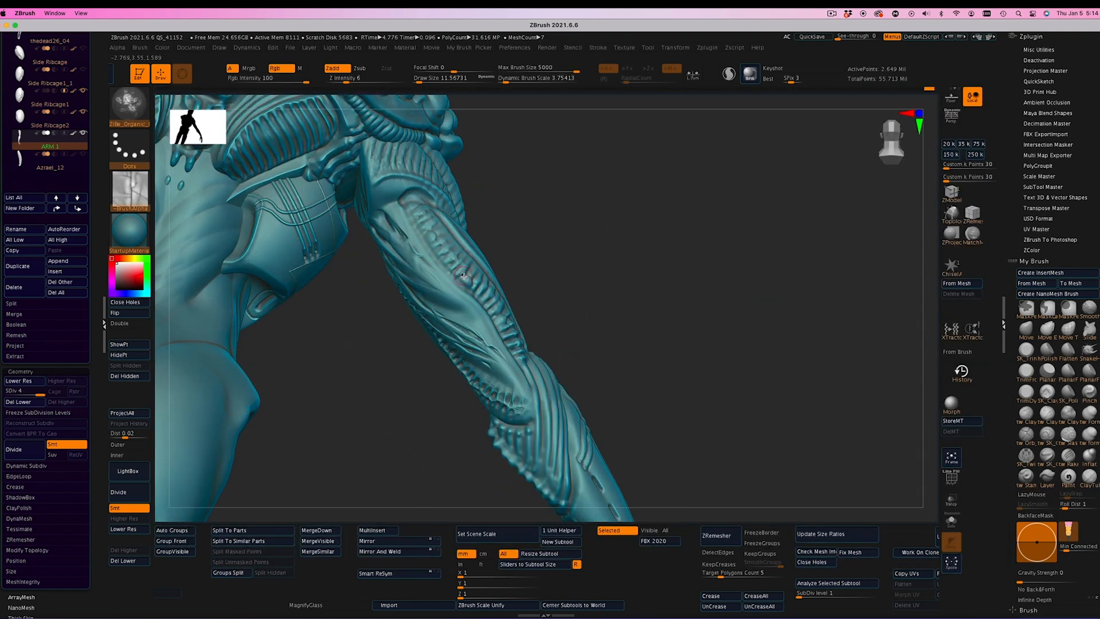
left_click_drag(425, 79, 421, 79)
mouse_move(455, 306)
left_mouse_down()
mouse_move(395, 252)
mouse_move(461, 319)
left_mouse_up()
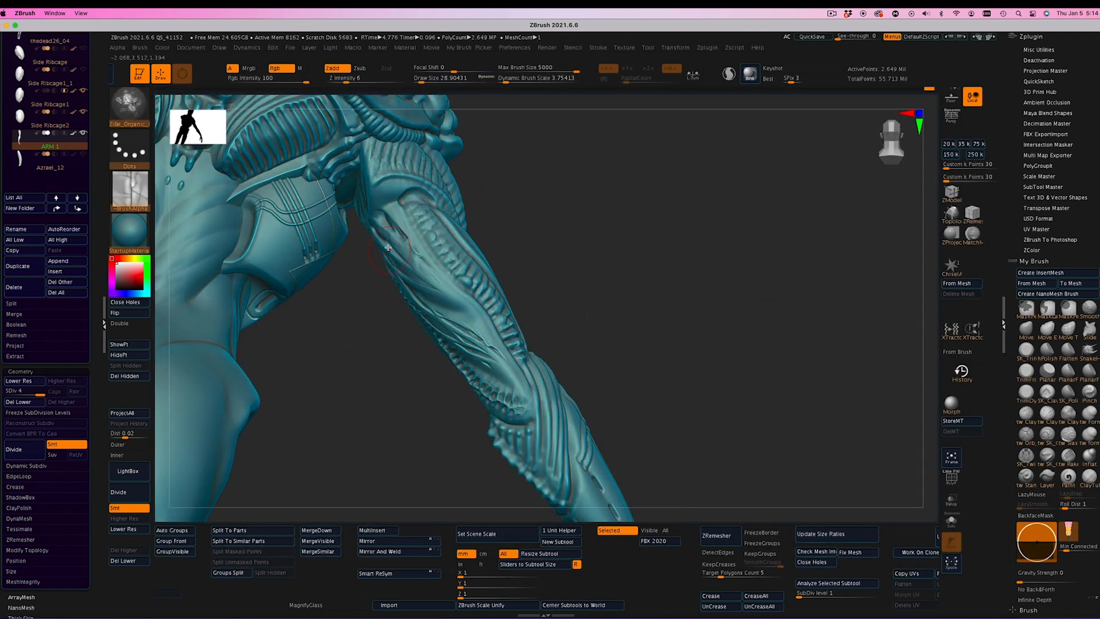
left_click_drag(724, 323, 458, 315)
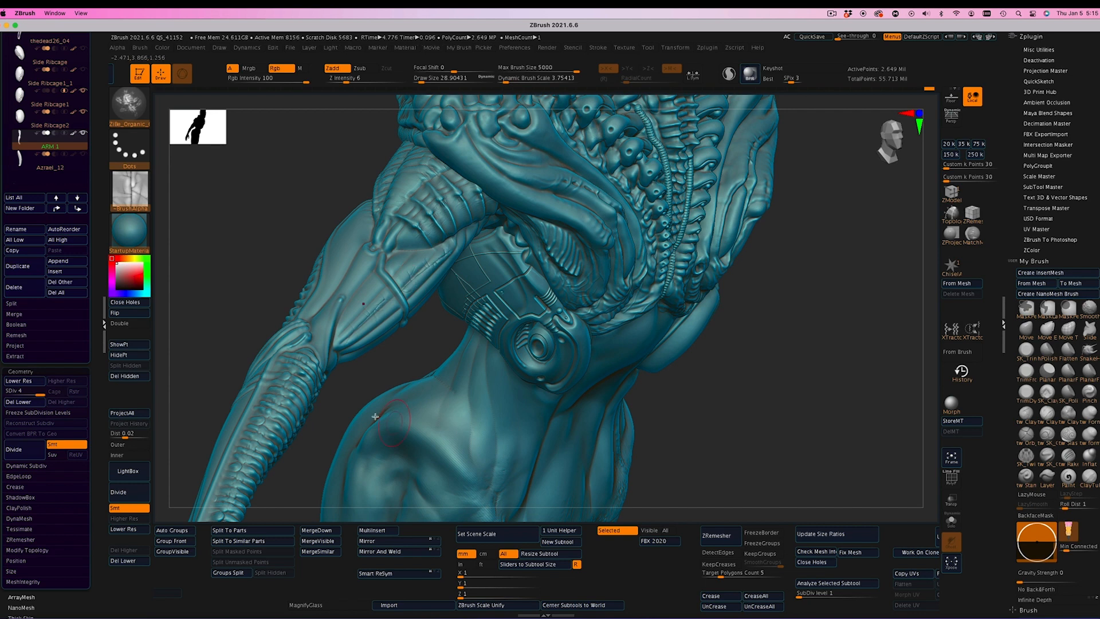
left_click_drag(328, 426, 435, 396)
left_click_drag(348, 192, 344, 318)
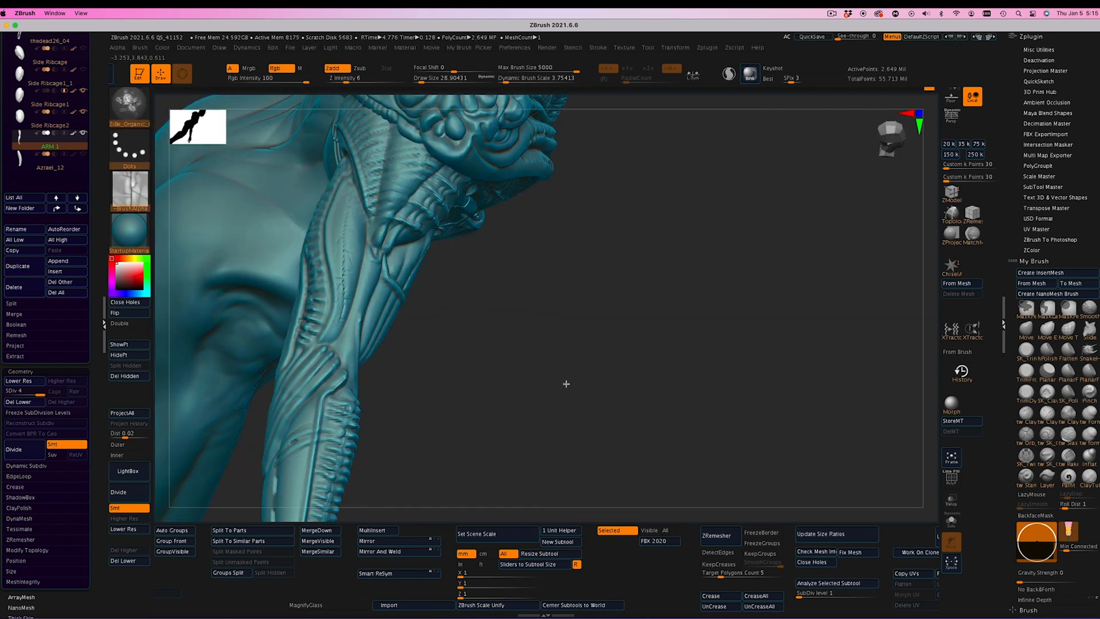
left_click_drag(564, 381, 397, 232)
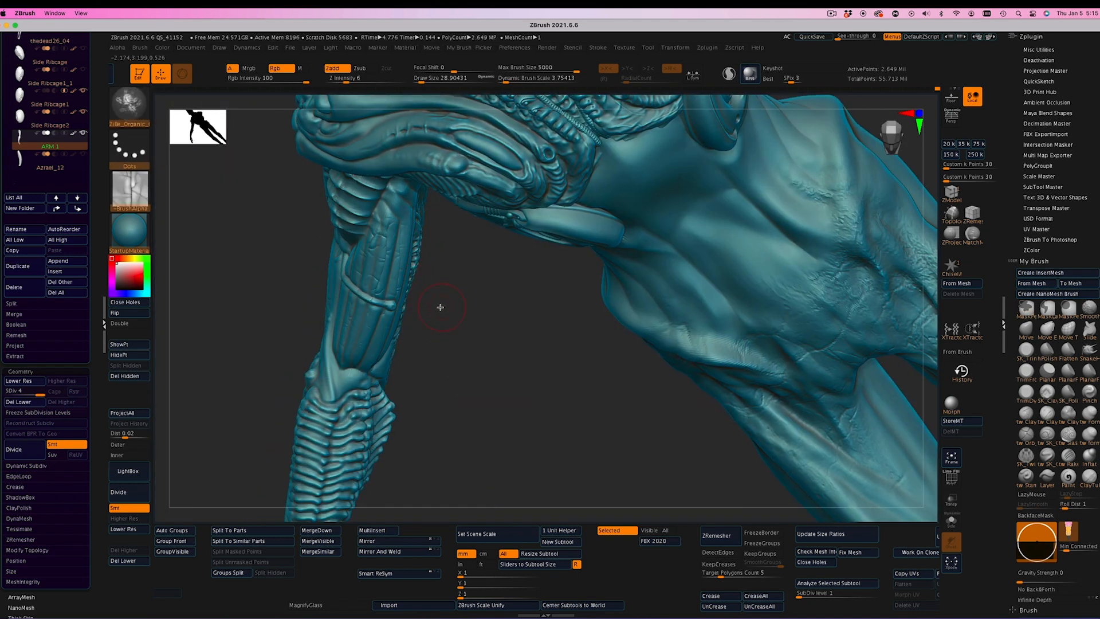
left_click_drag(439, 306, 444, 347)
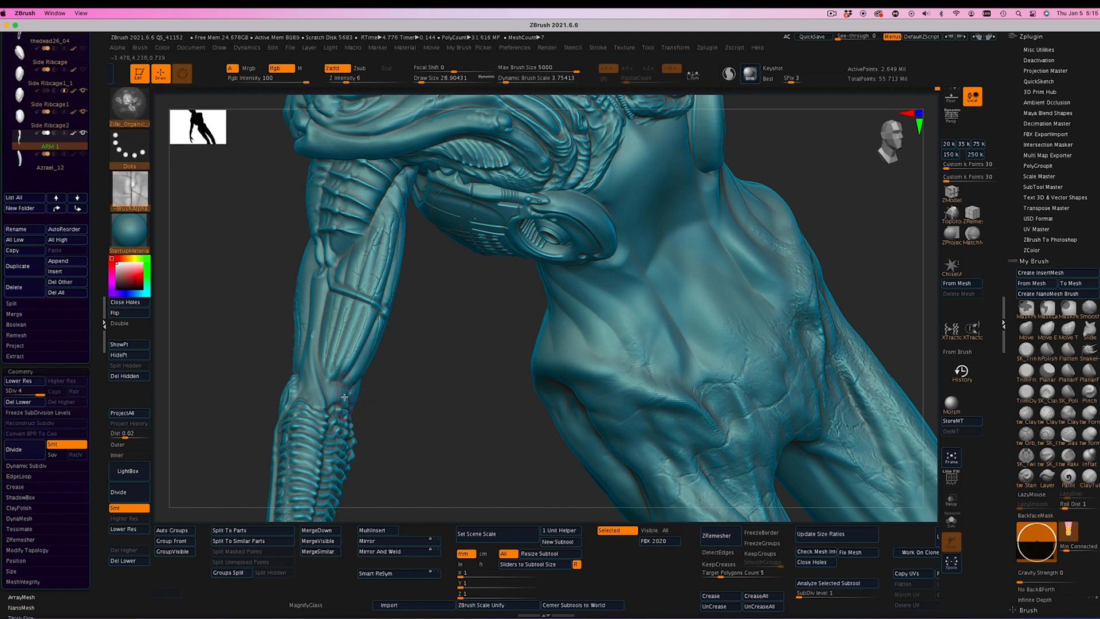
Frame the figure to review the arm's detail against the body, and look through the available sculpting brushes
left_click(949, 466)
mouse_move(287, 369)
left_mouse_down()
mouse_move(832, 332)
mouse_move(800, 410)
mouse_move(733, 401)
left_mouse_up()
key("b")
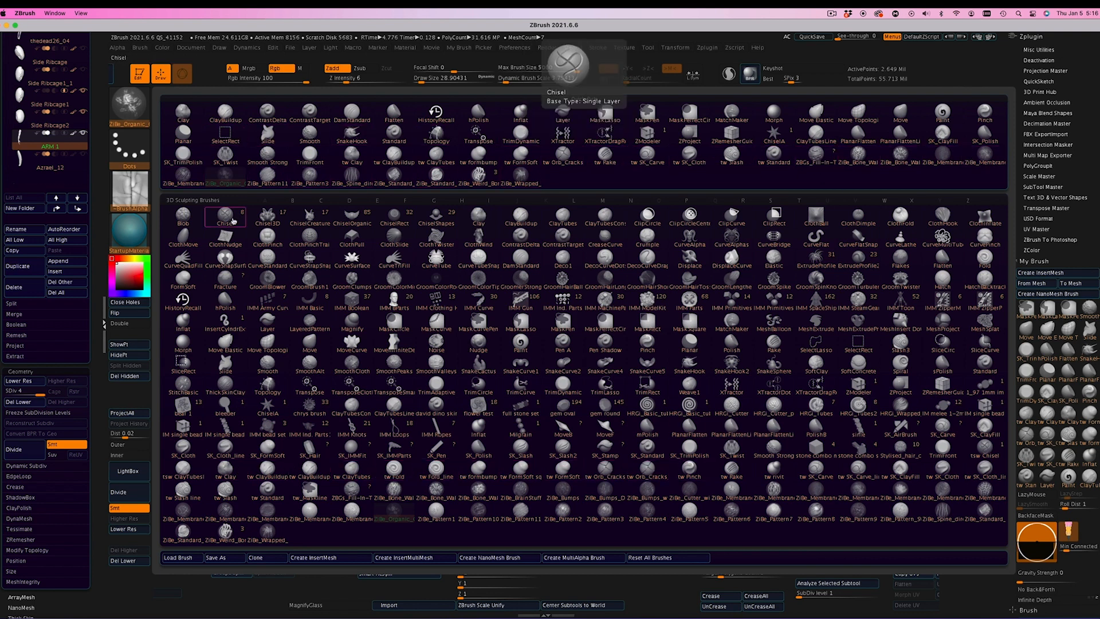
left_click(981, 262)
left_click_drag(401, 441, 368, 415)
Duplicate the ARM 1 subtool and delete the copy's lower subdivision levels
left_click(24, 265)
left_click(45, 162)
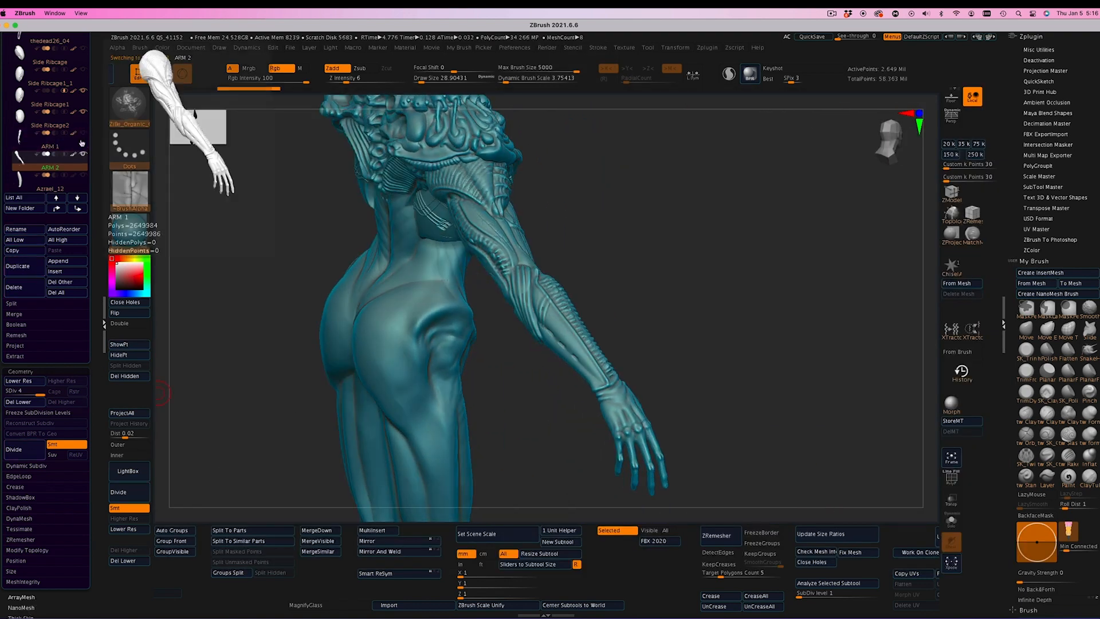
left_click(18, 403)
Set the DynaMesh resolution of the duplicated arm to 2000
left_click(21, 519)
left_click(17, 549)
type("200")
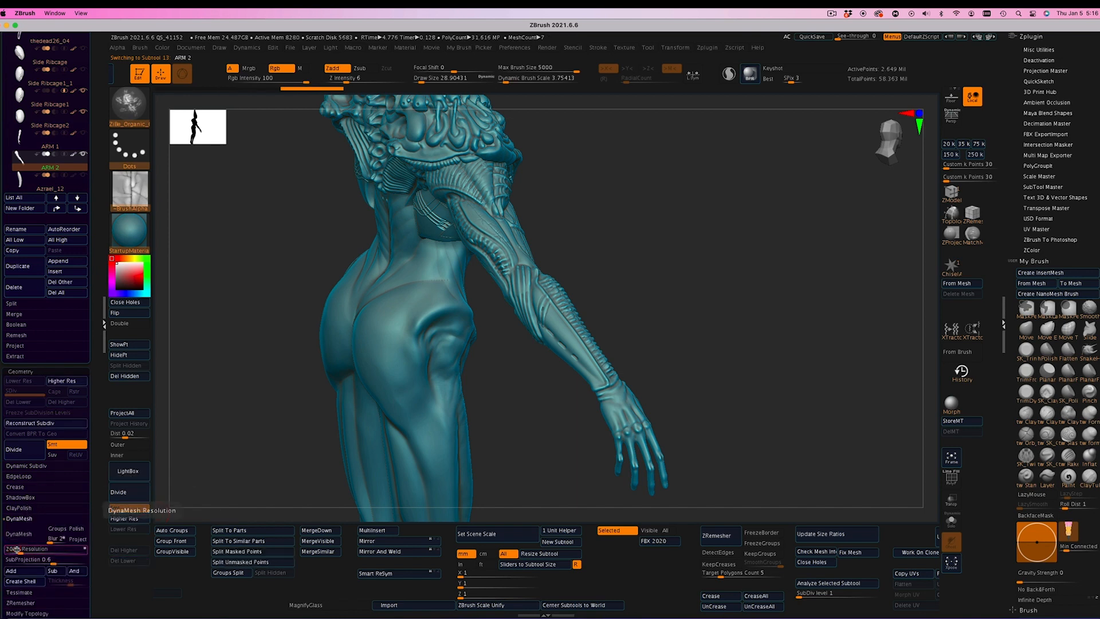
key("Return")
Save the tool as Heirophant_FULL BUST11 in The Hierophant folder
left_click_drag(90, 183, 90, 526)
left_click(63, 50)
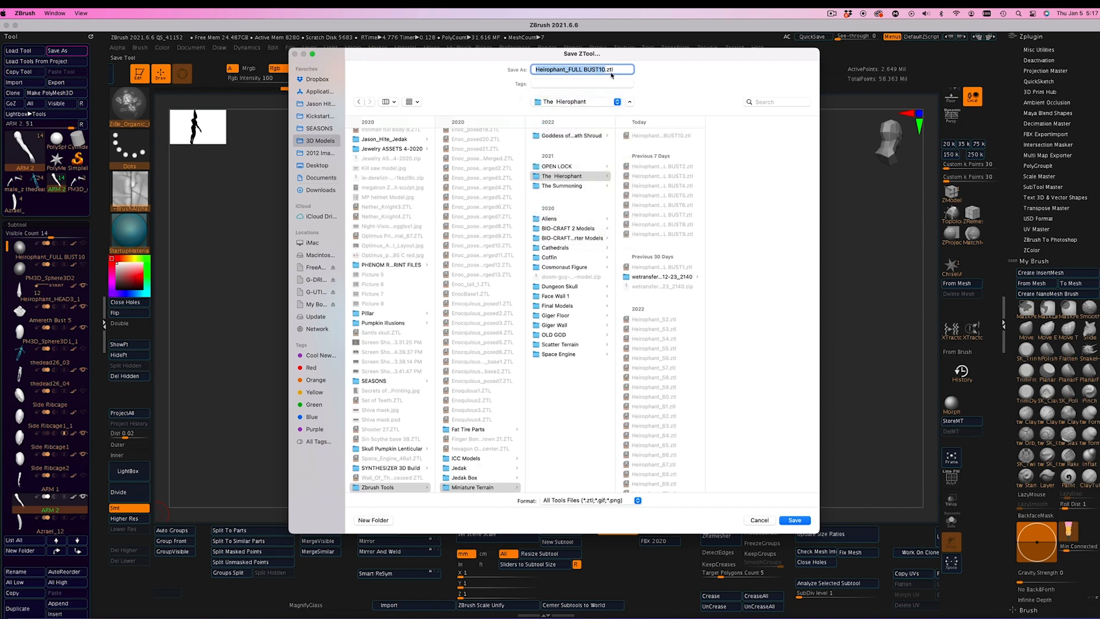
left_click(795, 520)
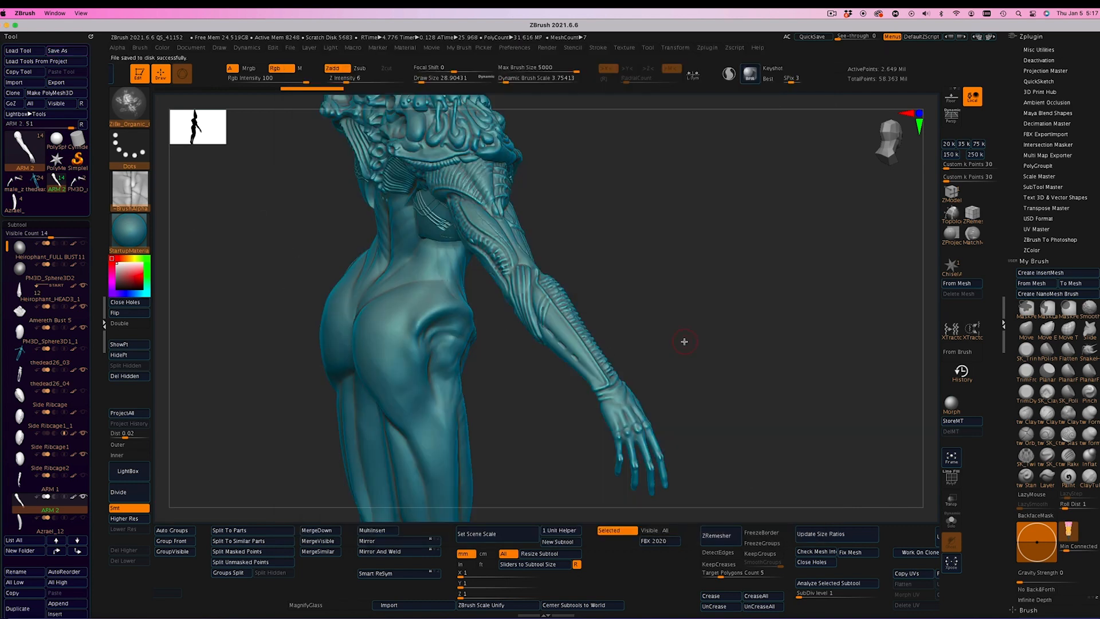
Convert the duplicated arm to DynaMesh and check it on the figure
left_click_drag(684, 341, 287, 357)
left_click_drag(90, 524, 90, 95)
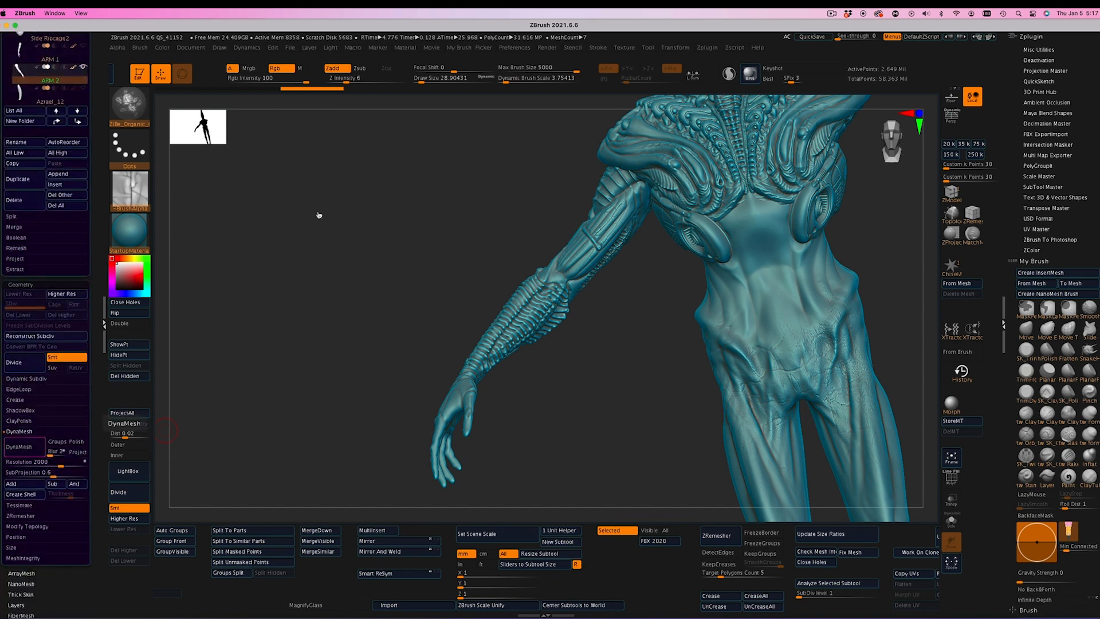
mouse_move(454, 243)
left_mouse_down()
mouse_move(469, 258)
mouse_move(511, 259)
left_mouse_up()
Try drawing a Bone_02 curve along the forearm with the ZiBe_Weird_Bones_curve brush, reducing draw size to 9.0906
left_click(129, 105)
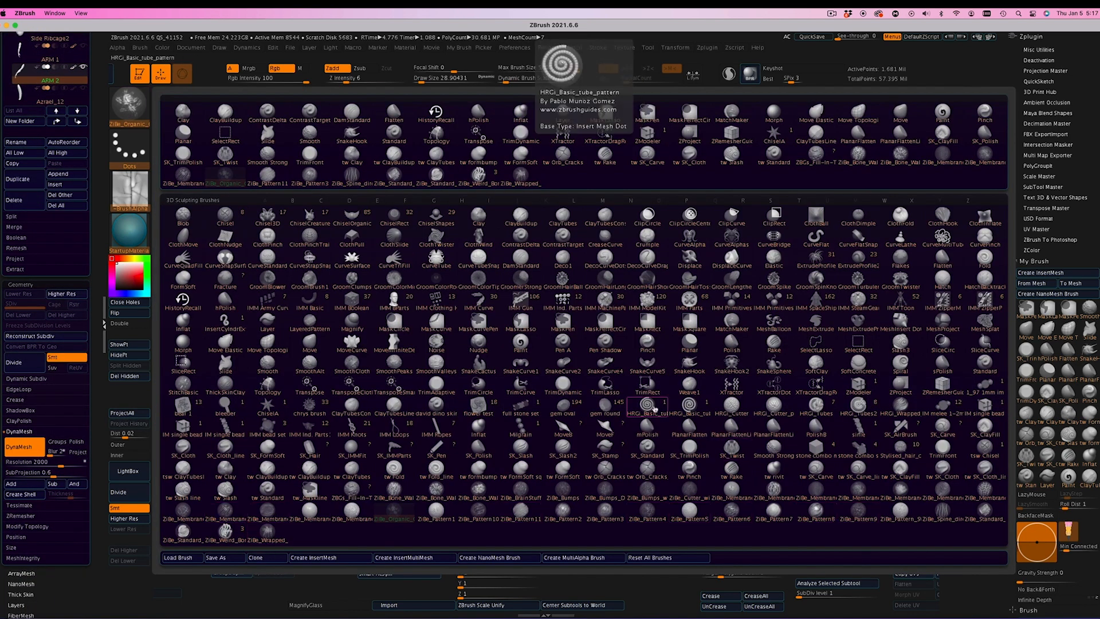
left_click(227, 531)
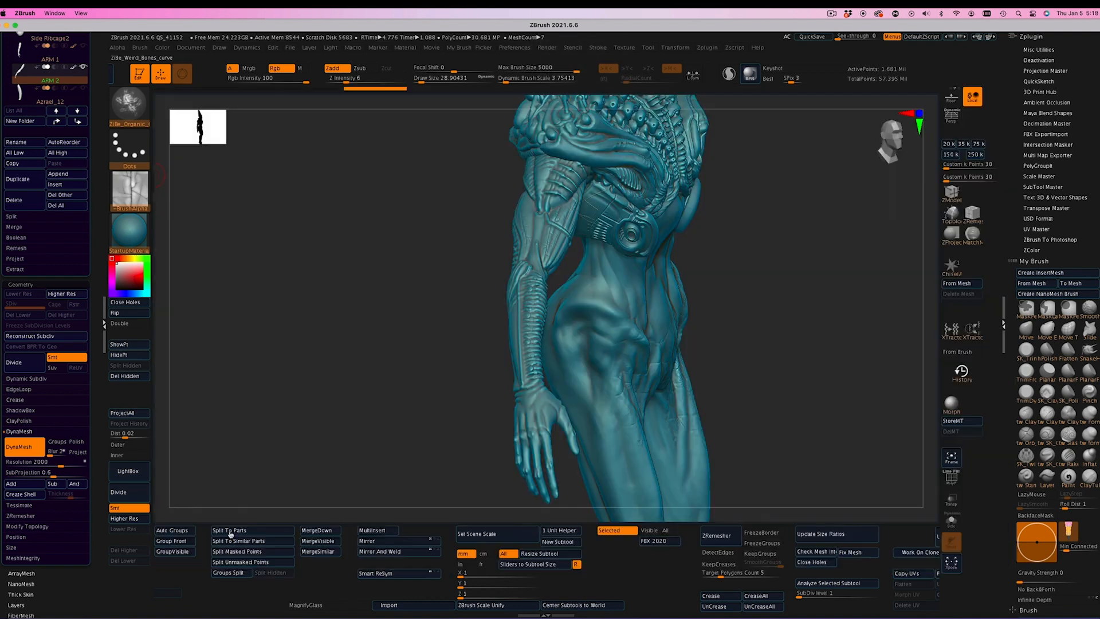
left_click_drag(435, 338, 355, 338)
left_click_drag(500, 367, 491, 382)
key("super+z")
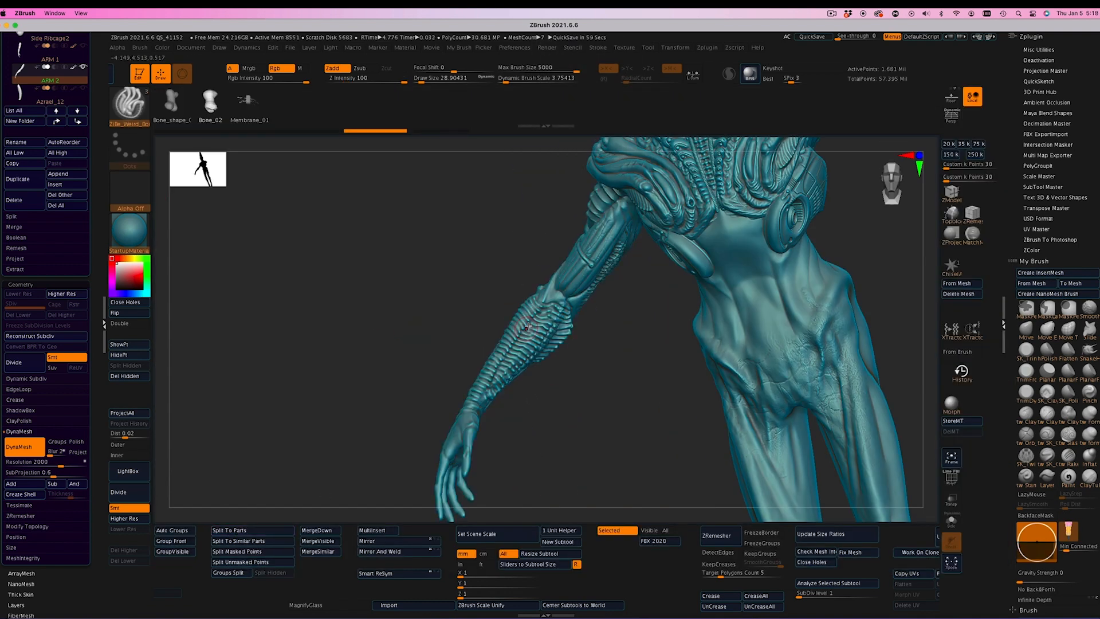
left_click_drag(338, 249, 355, 329, "alt")
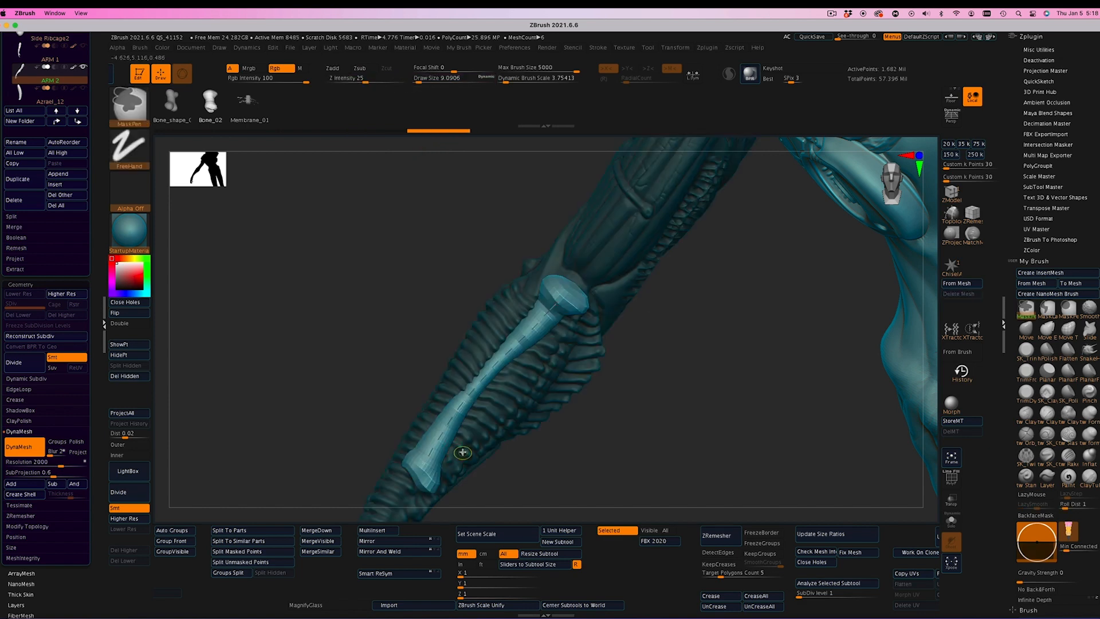
key("super+z")
Try the brush's Bone_shape and Membrane_01 meshes as curves along the forearm, undoing each test
left_click(172, 102)
key("super+z")
left_click(251, 101)
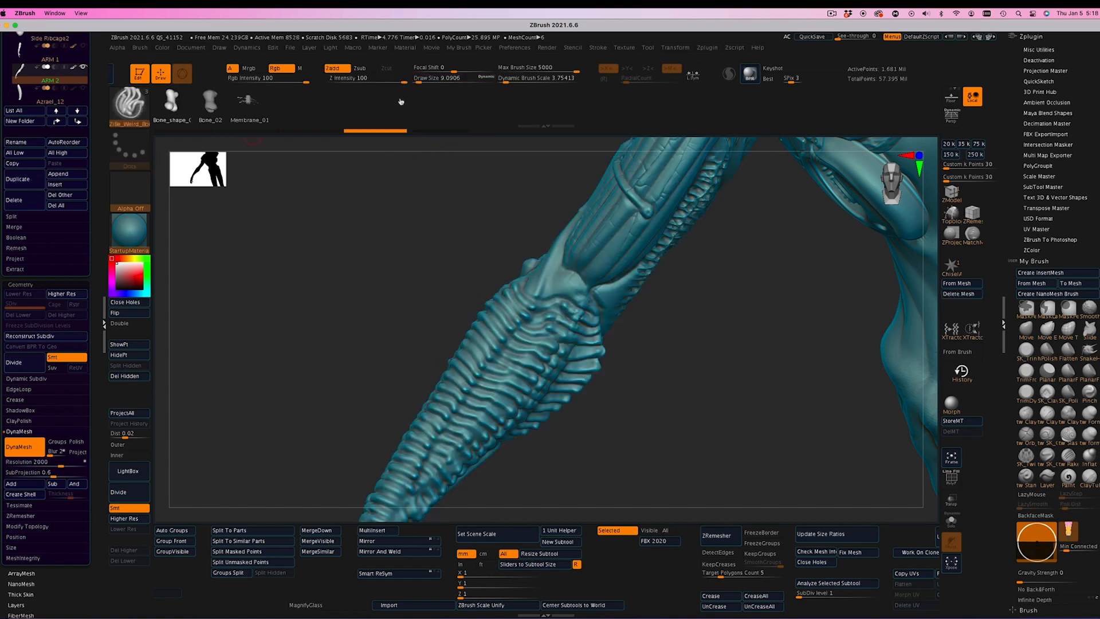
left_click_drag(549, 309, 427, 468)
key("super+z")
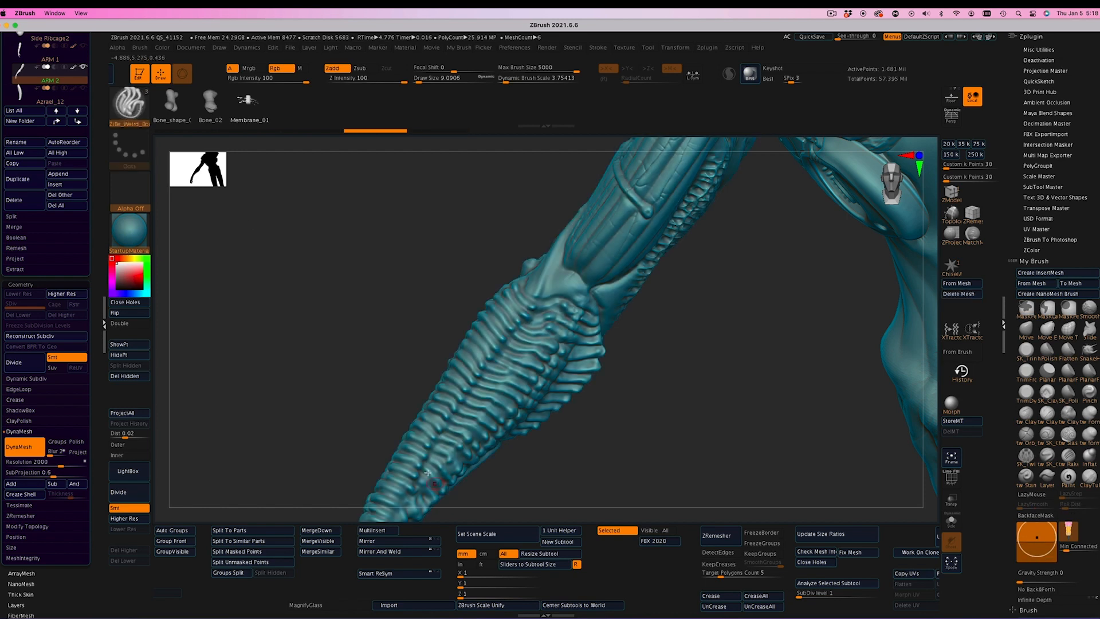
left_click(129, 103)
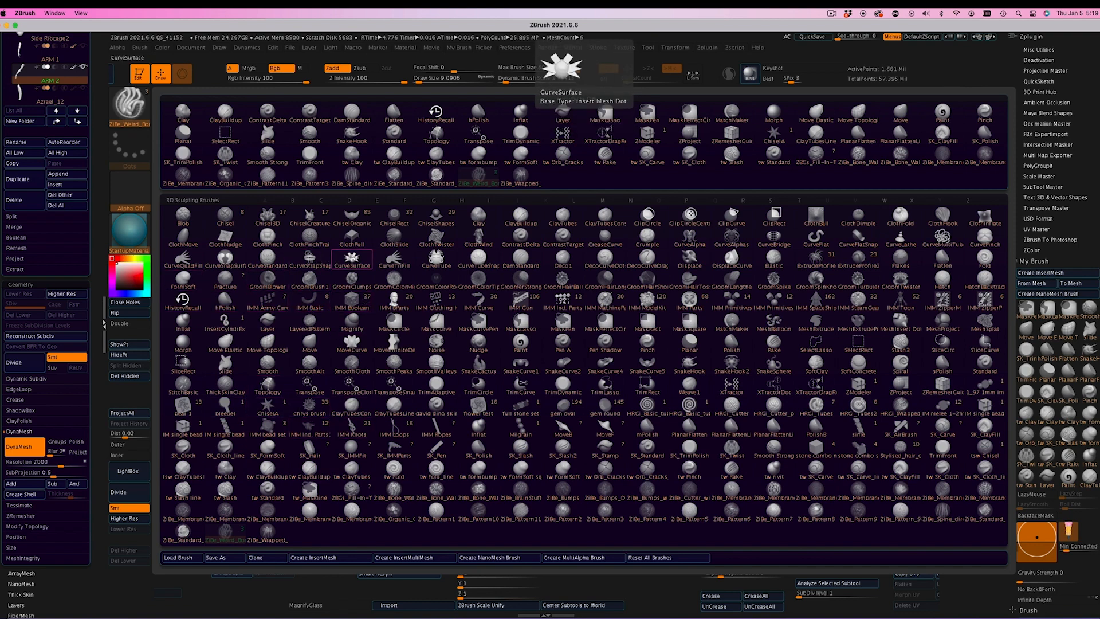
left_click(310, 261)
left_click(141, 116)
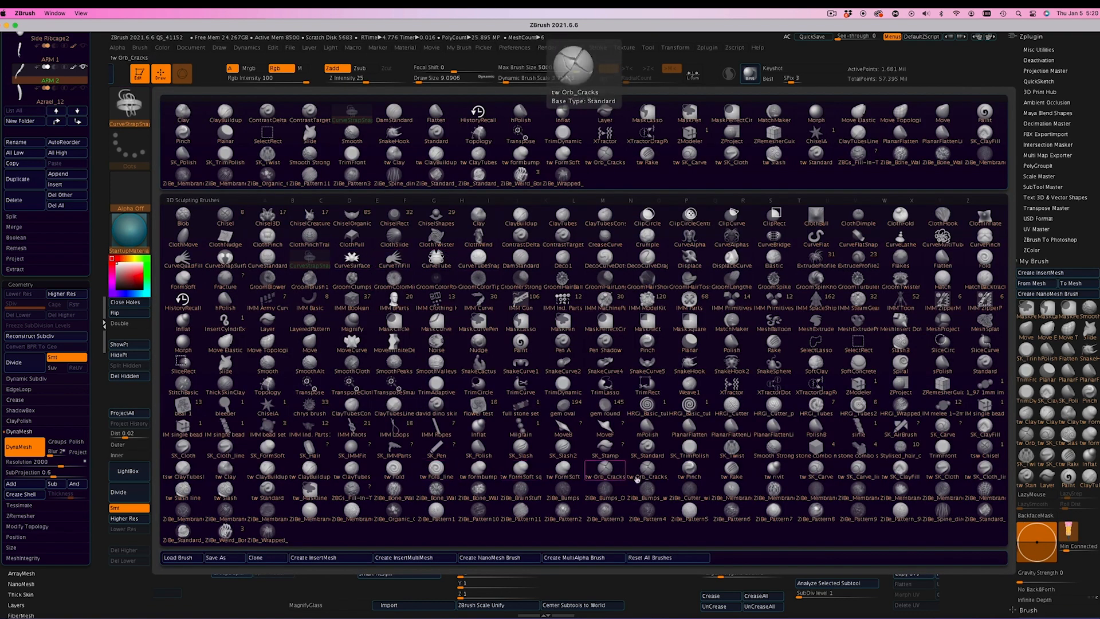
left_click(355, 490)
left_click(139, 113)
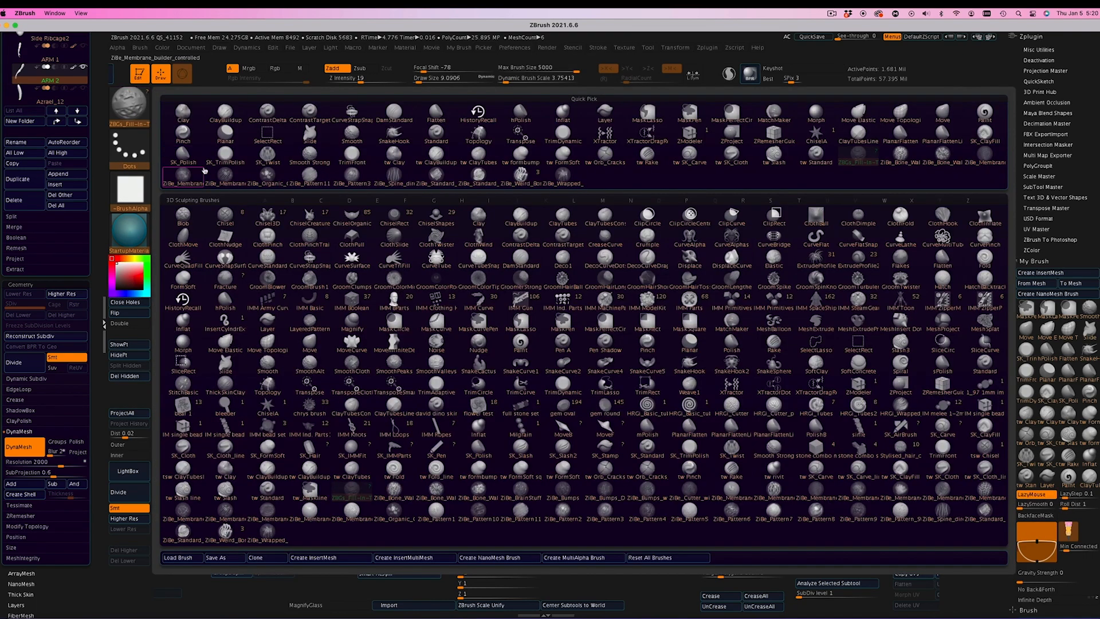
left_click(139, 112)
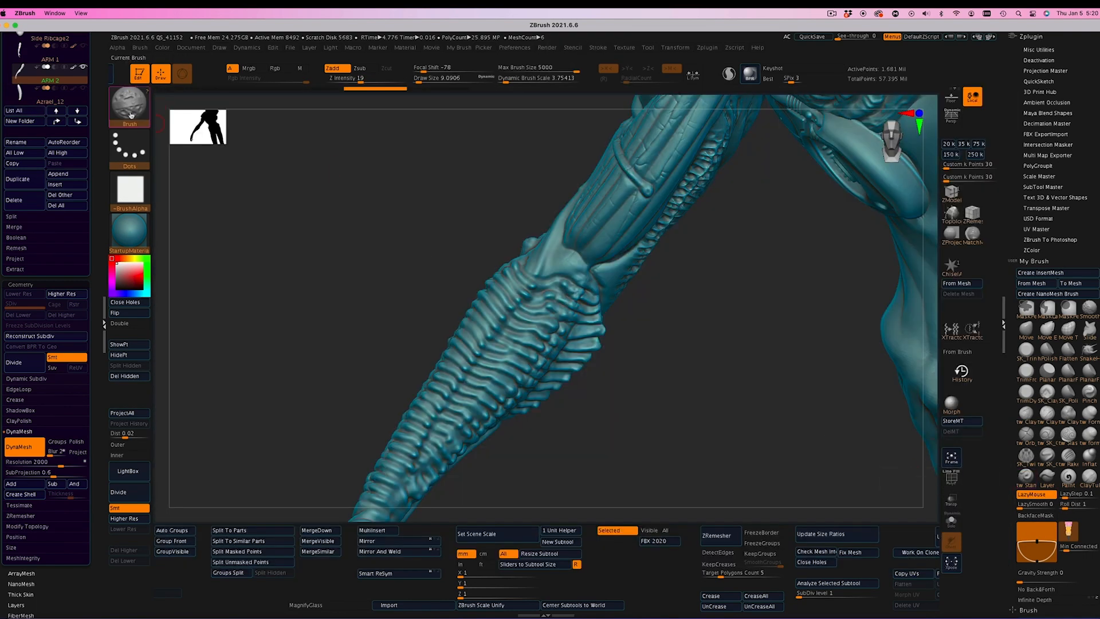
Try drawing Tube_12 curves along the forearm with the HRGi_Tubes brush, undoing each test
left_click(138, 112)
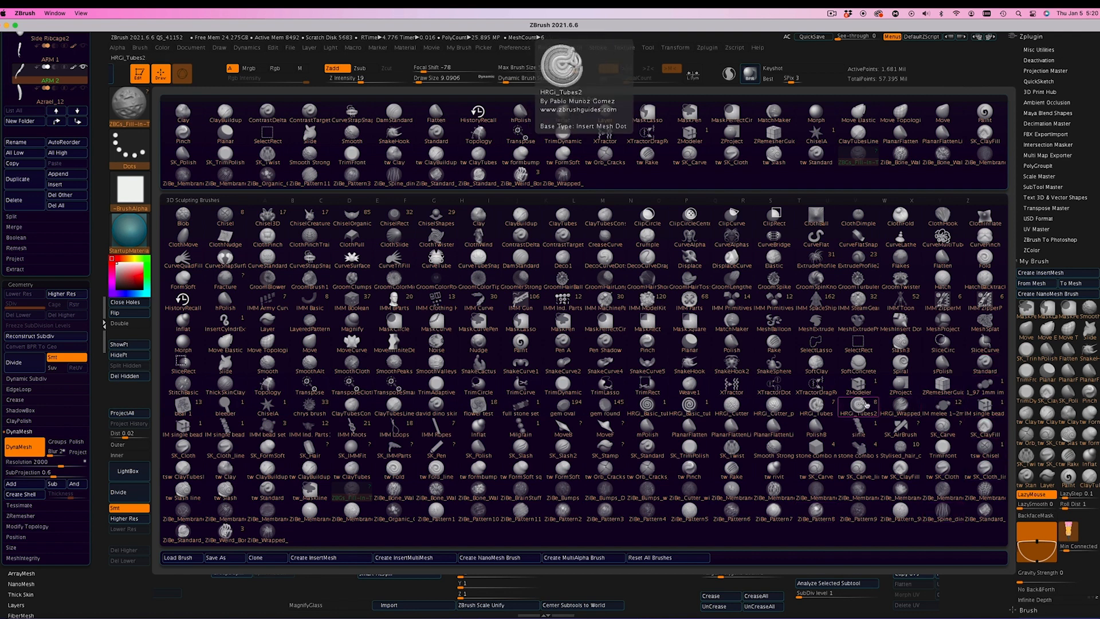
left_click(815, 407)
left_click(365, 110)
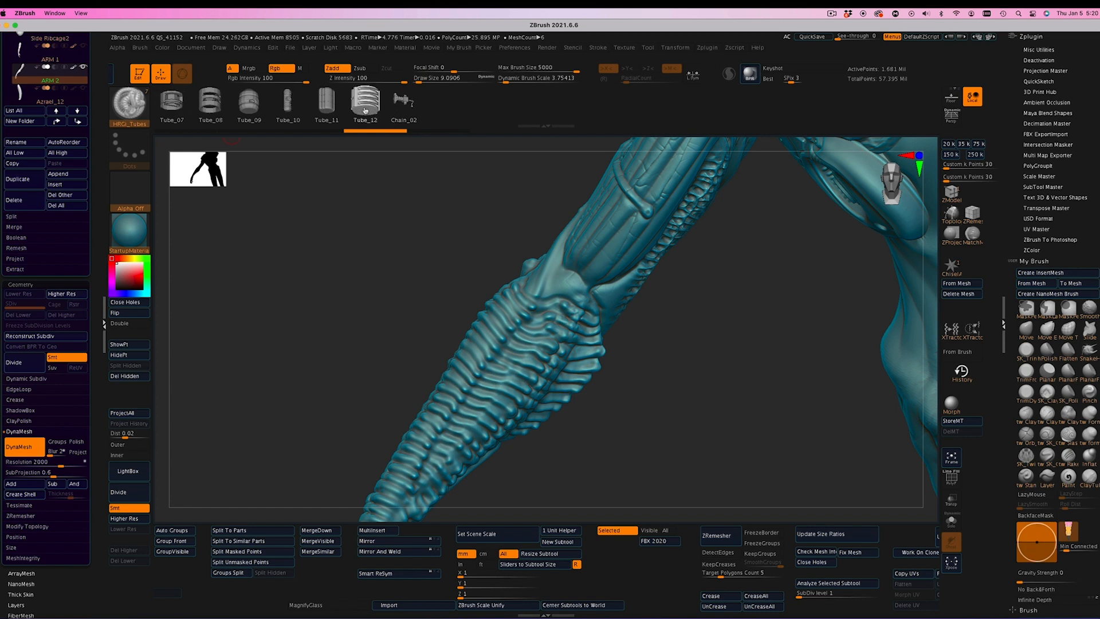
left_click_drag(497, 378, 451, 428)
key("ctrl+z")
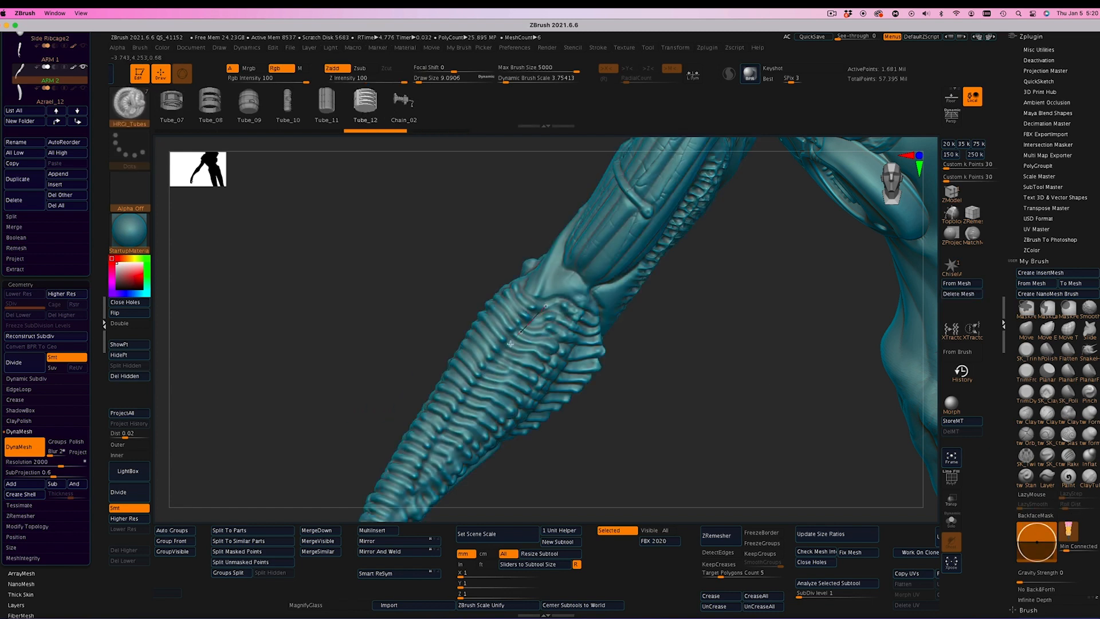
left_click_drag(510, 344, 427, 467)
key("ctrl+z")
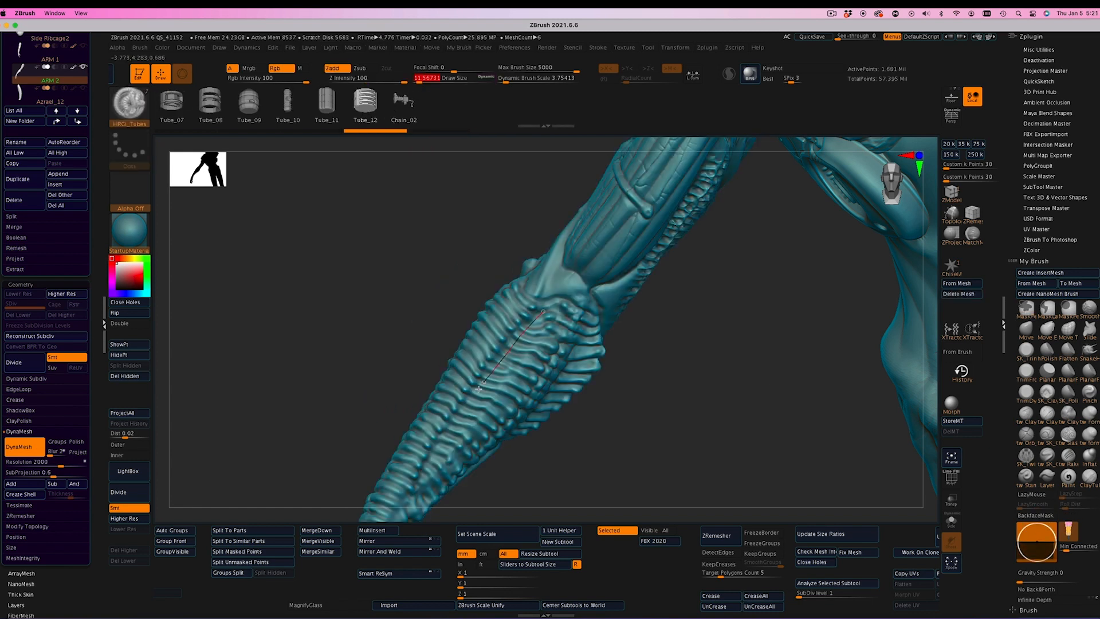
Retry the Tube_12 curve along the forearm at draw sizes 11.56731 and 5.12785, undoing each attempt
left_click_drag(478, 389, 479, 389)
key("ctrl+z")
left_click_drag(427, 80, 418, 80)
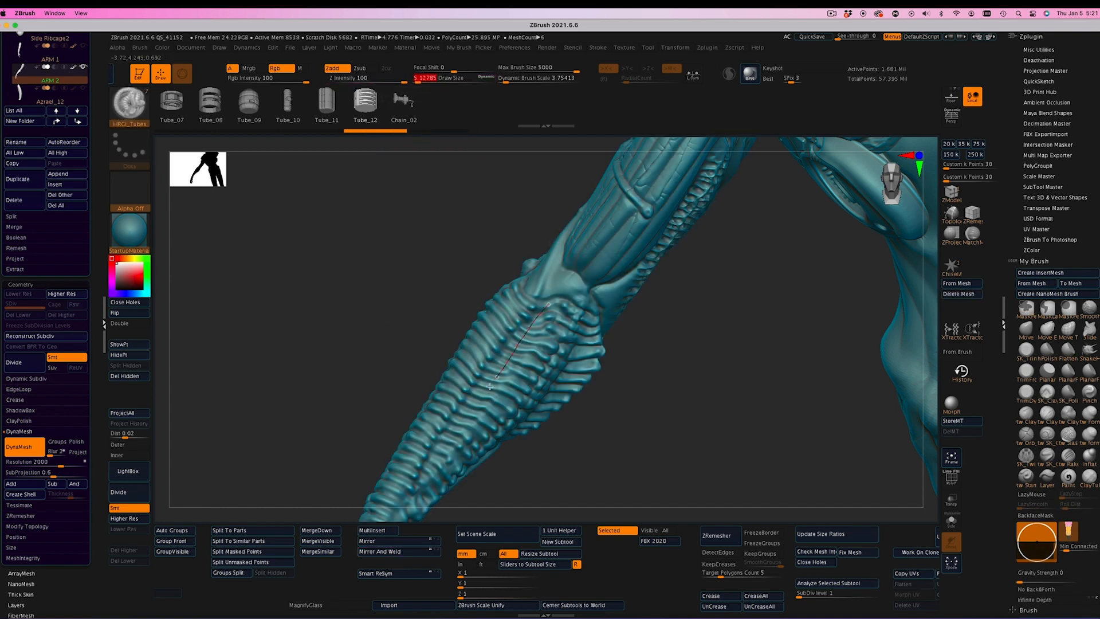
left_click_drag(490, 387, 462, 428)
key("ctrl+z")
left_click_drag(545, 310, 431, 463)
key("ctrl+z")
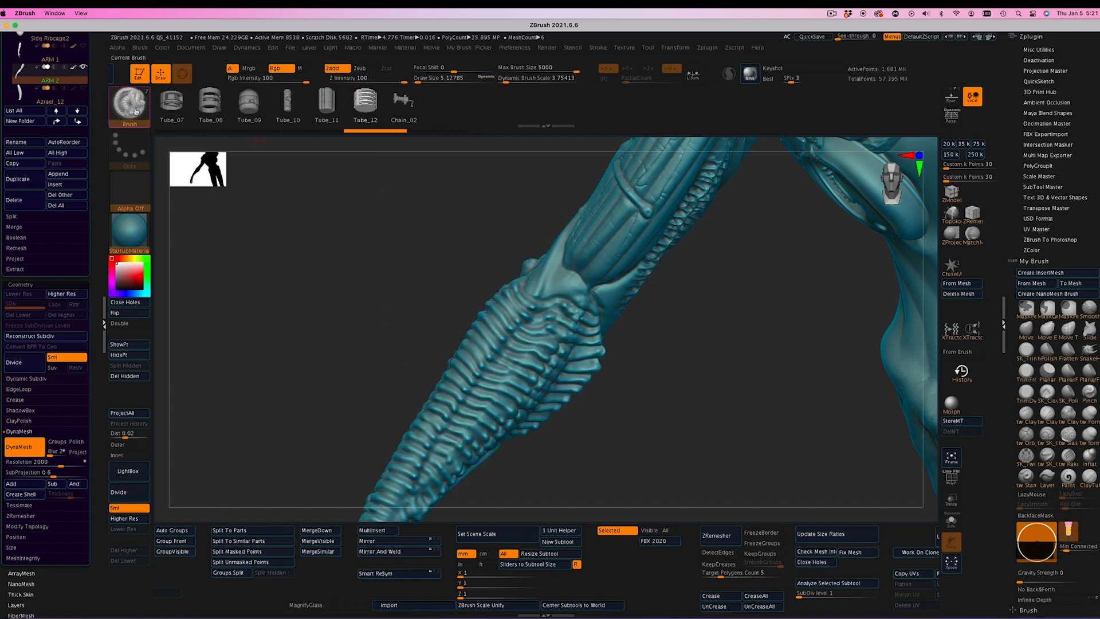
Try the first recovered tube mesh of the HRGi_Tubes2 brush as a curve along the forearm and undo it
left_click(136, 112)
left_click(848, 400)
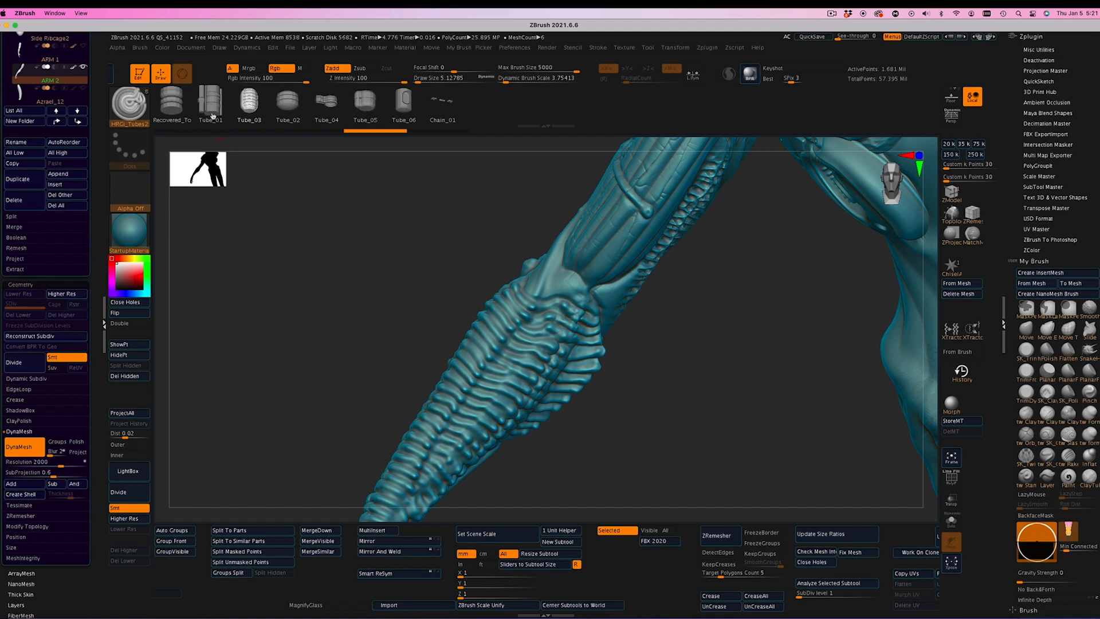
left_click(174, 108)
left_click_drag(426, 455, 426, 459)
key("ctrl+z")
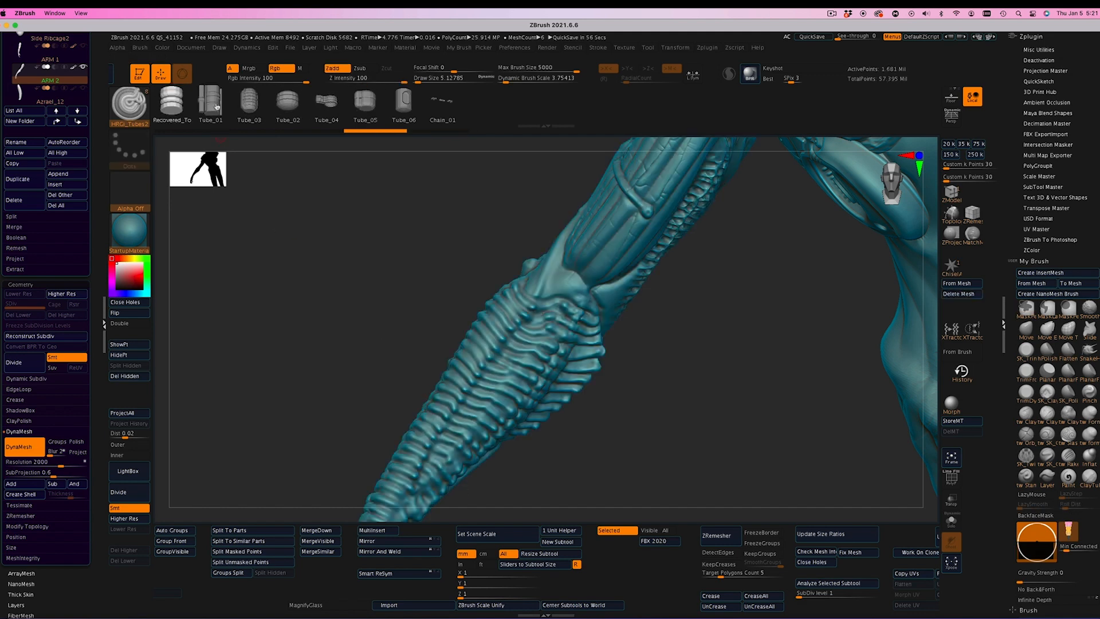
Try Tube_01 curves along the forearm at two different draw sizes, undoing both
left_click(211, 106)
left_click_drag(546, 309, 422, 468)
key("ctrl+z")
key("bracketright")
mouse_move(545, 310)
left_mouse_down()
mouse_move(437, 465)
mouse_move(441, 482)
left_mouse_up()
key("ctrl+z")
Try Tube_03 curves down the forearm at draw size 11.56731, undoing each one
left_click(249, 103)
key("ctrl+z")
left_click_drag(421, 80, 419, 81)
left_click_drag(543, 312, 431, 485)
key("ctrl+z")
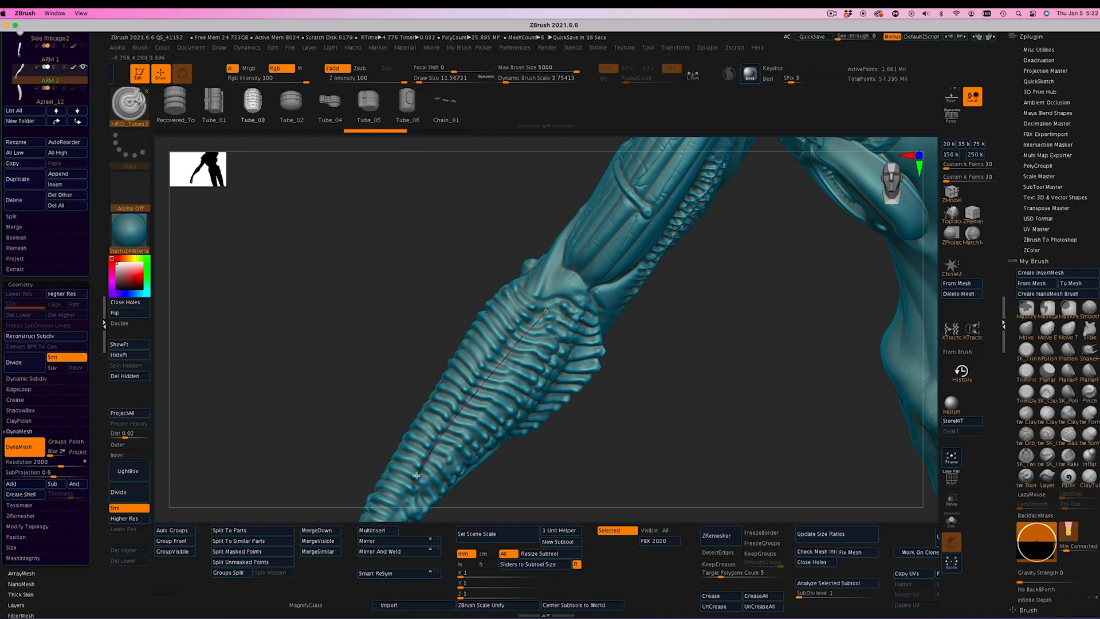
left_click_drag(416, 475, 417, 475)
key("ctrl+z")
Reduce the draw size to 5.12785 and retry the Tube_03 curve along the forearm, undoing the attempts
left_click_drag(419, 81, 417, 81)
mouse_move(546, 311)
left_mouse_down()
mouse_move(439, 473)
mouse_move(471, 402)
mouse_move(447, 470)
left_mouse_up()
key("ctrl+z")
key("ctrl+z")
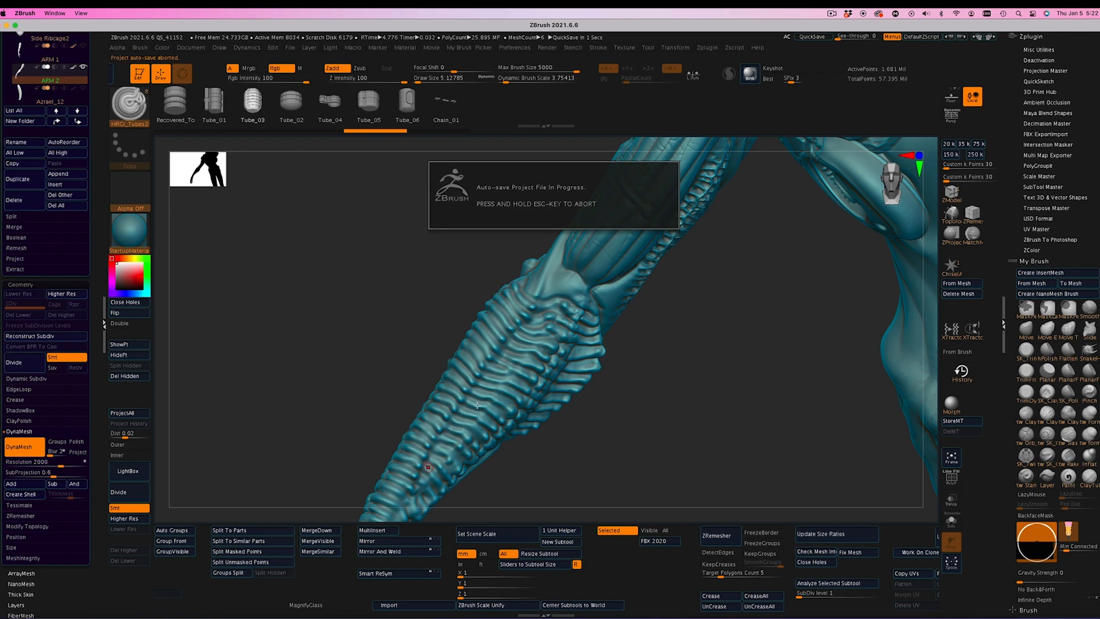
left_click_drag(477, 405, 428, 467)
key("ctrl+z")
left_click_drag(544, 313, 429, 471)
key("ctrl+z")
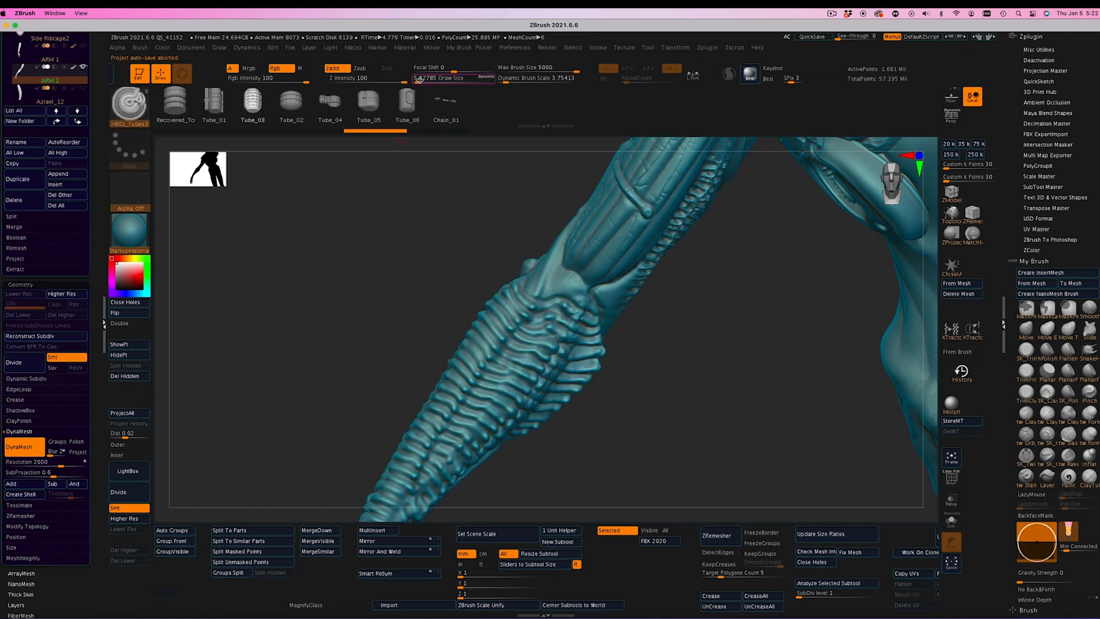
Test Tube_04 and Tube_02 curves on the forearm at draw sizes 2.48602 and 28.90431, undoing each result
left_click_drag(541, 308, 542, 308)
key("ctrl+z")
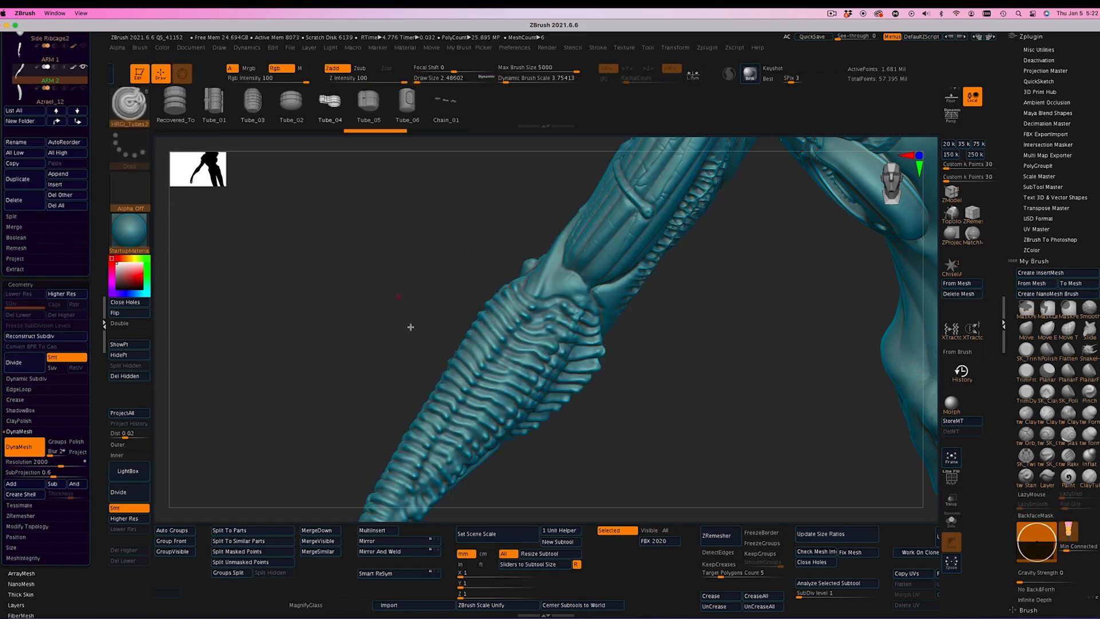
key("ctrl+z")
left_click(291, 101)
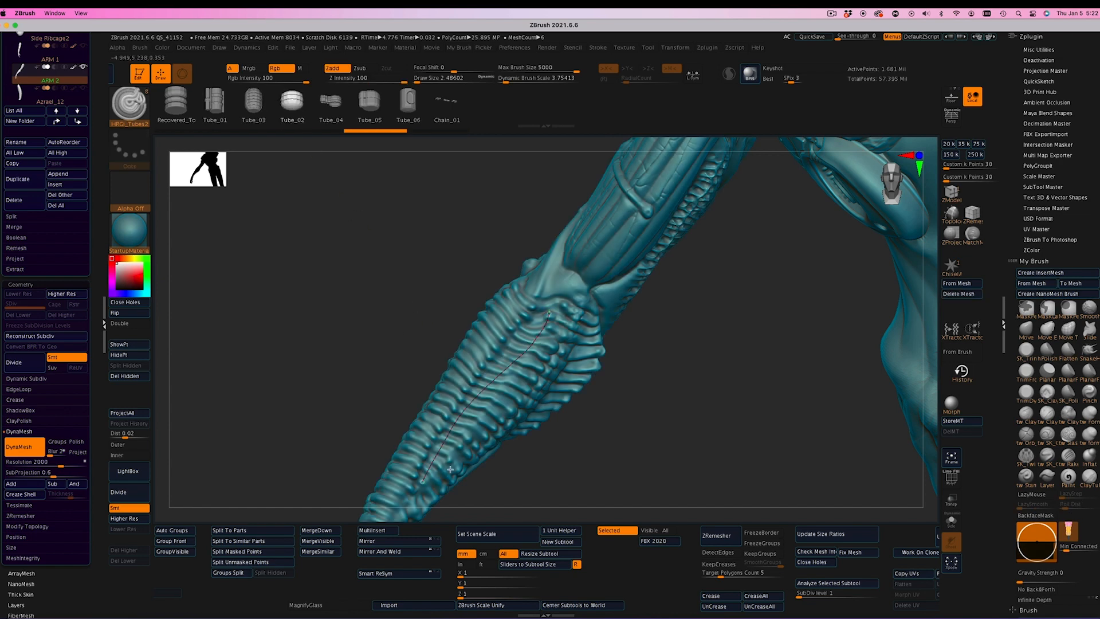
key("ctrl+z")
left_click_drag(527, 332, 491, 437)
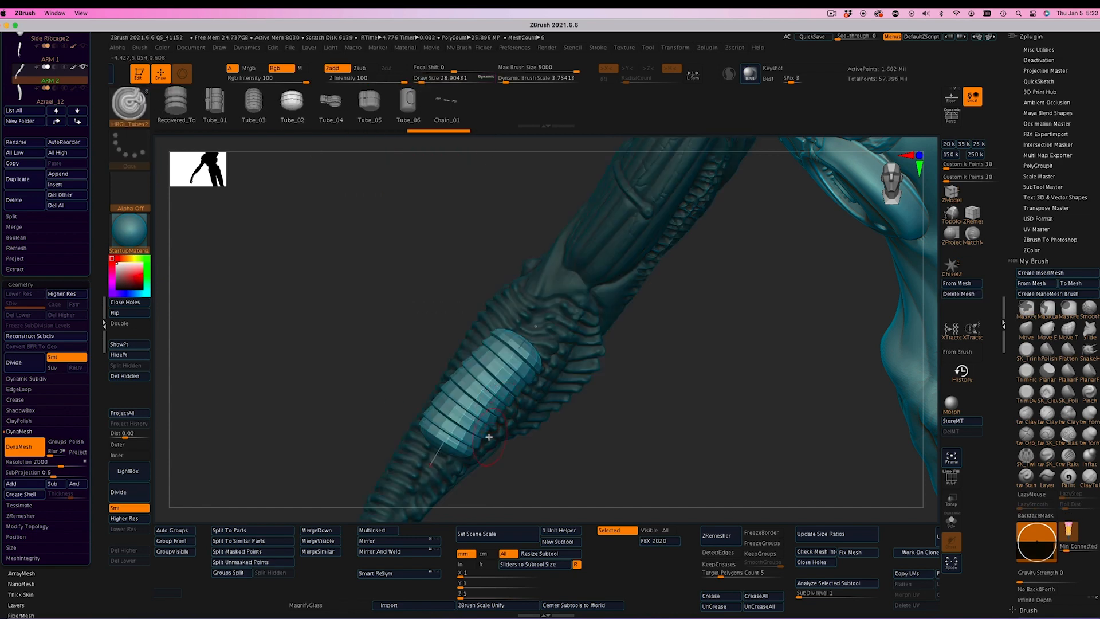
key("ctrl+z")
Try a stroke on the forearm with the HRGi_Wrapped brush
left_click(133, 109)
left_click(899, 407)
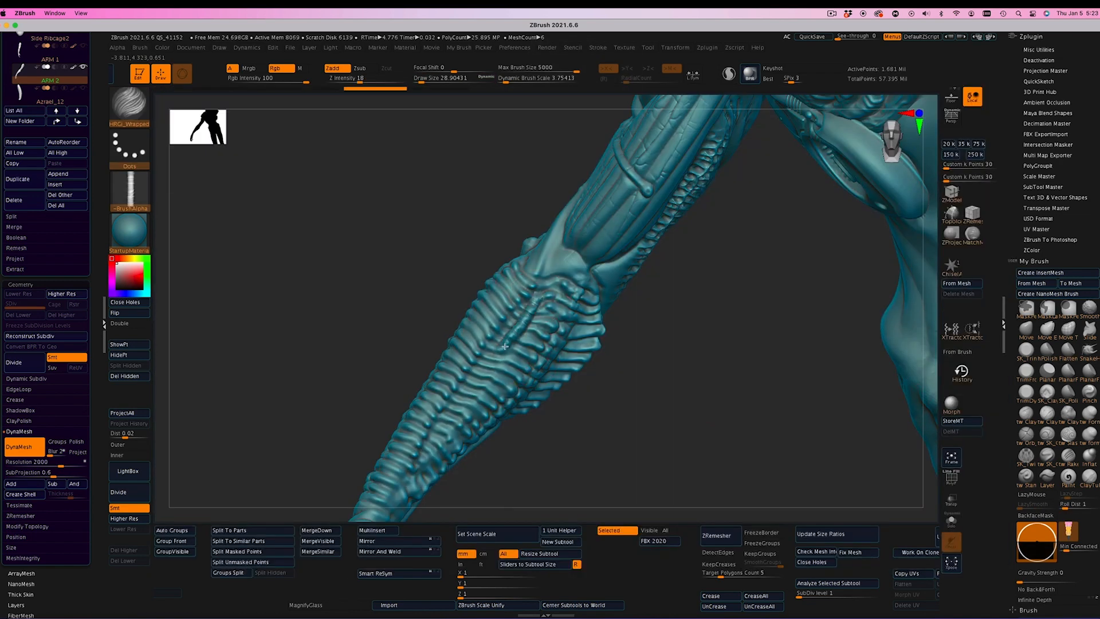
Switch back to the HRGi_Tubes brush and try a Chain_02 curve down the forearm at draw size 28.90431, undoing the curve
key("b")
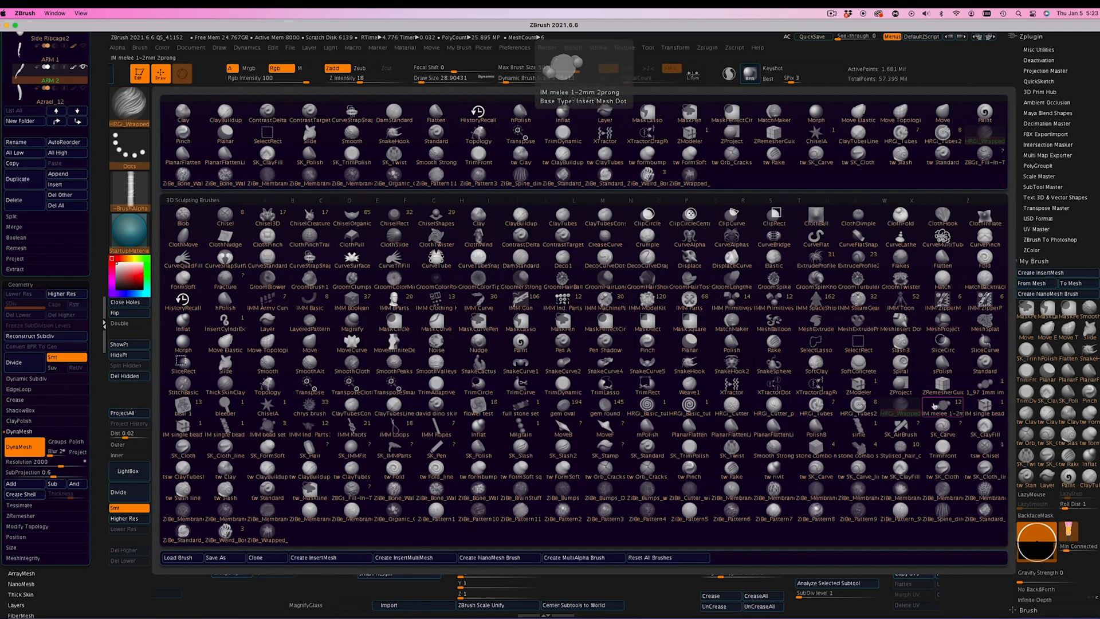
left_click(830, 410)
left_click_drag(535, 301, 430, 449)
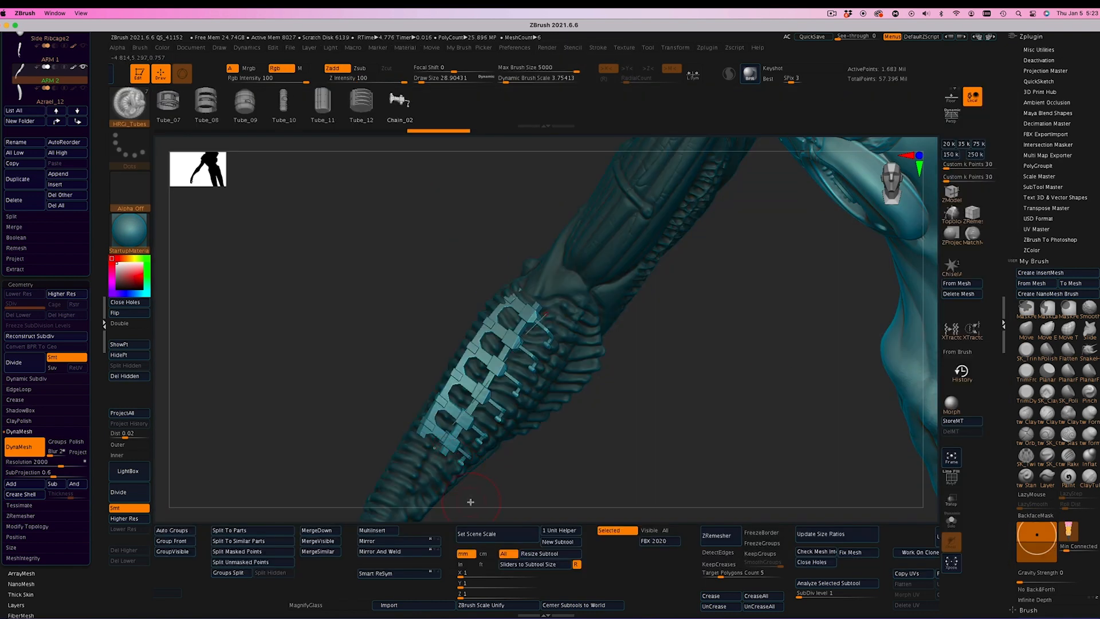
key("ctrl+z")
Open the brush's curve settings and try a Chain_02 curve along the forearm at draw size 24.77645, undoing the curve
mouse_move(708, 418)
left_mouse_down()
mouse_move(715, 332)
mouse_move(736, 427)
mouse_move(702, 355)
mouse_move(719, 412)
mouse_move(693, 423)
left_mouse_up()
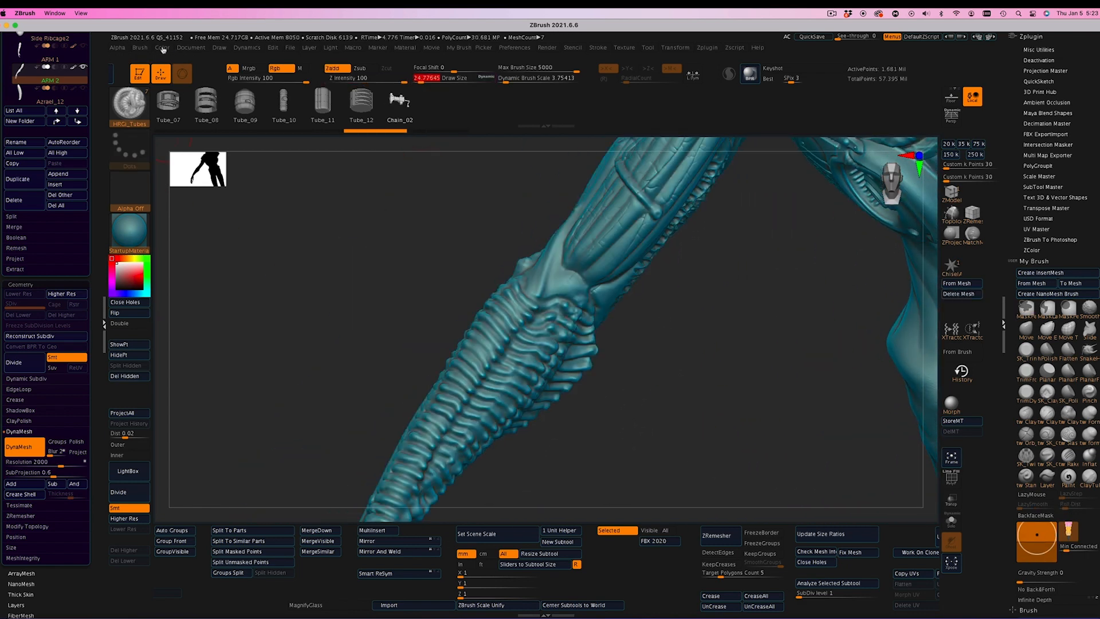
left_click(140, 48)
left_click(162, 556)
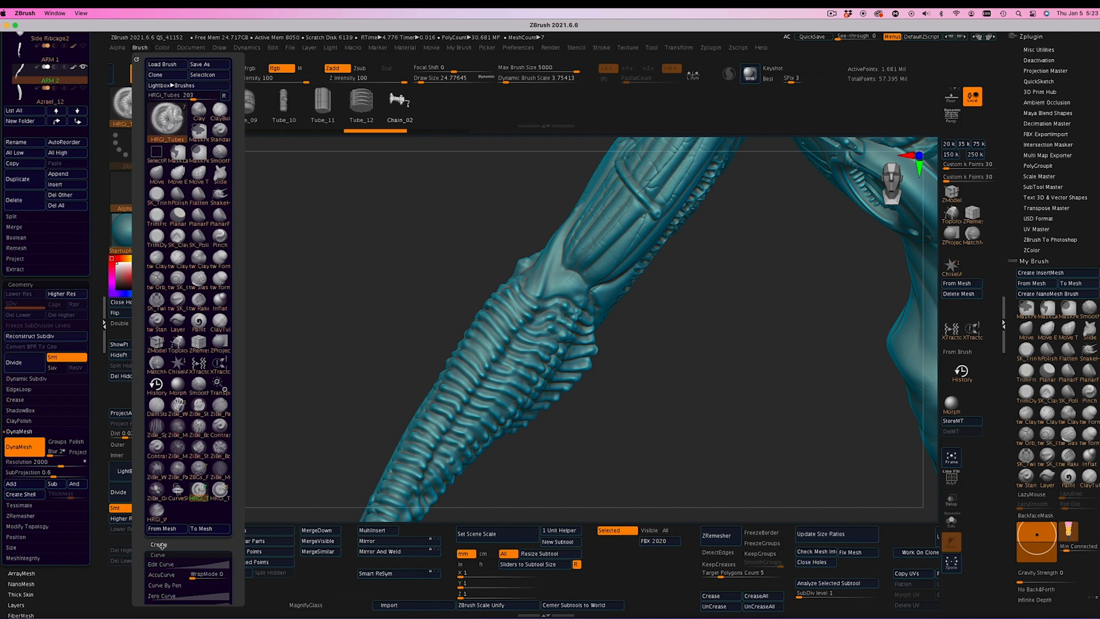
left_click(117, 195)
left_click(169, 584)
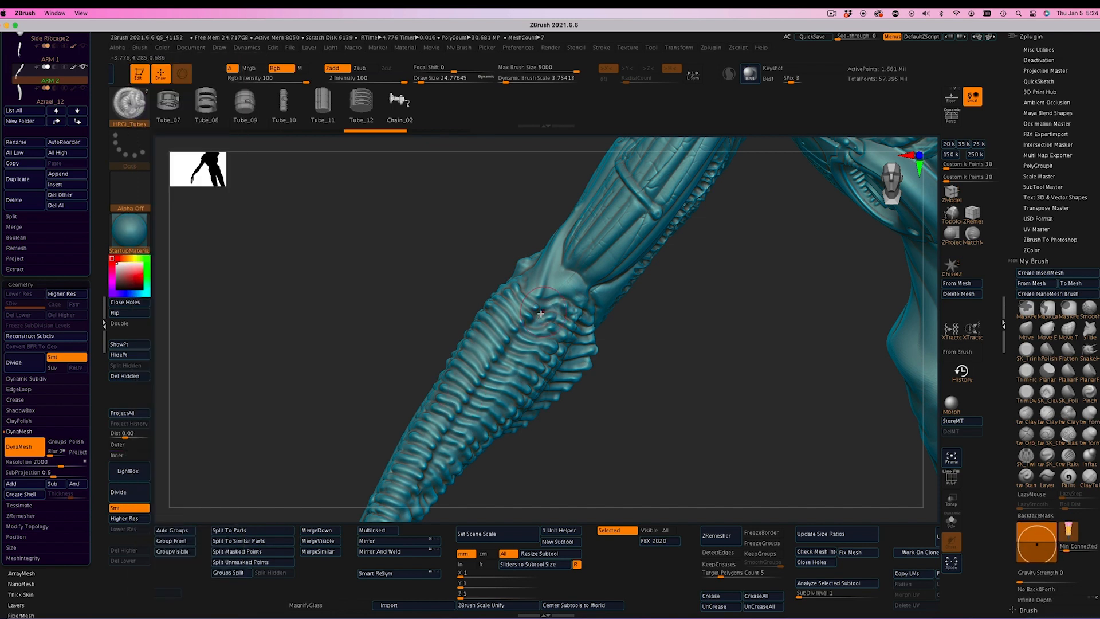
left_click_drag(541, 313, 429, 472)
left_click_drag(669, 441, 680, 307)
key("ctrl+z")
Try a longer Chain_02 curve from elbow to wrist, check it on the whole figure, and undo it
left_click_drag(558, 211, 410, 414)
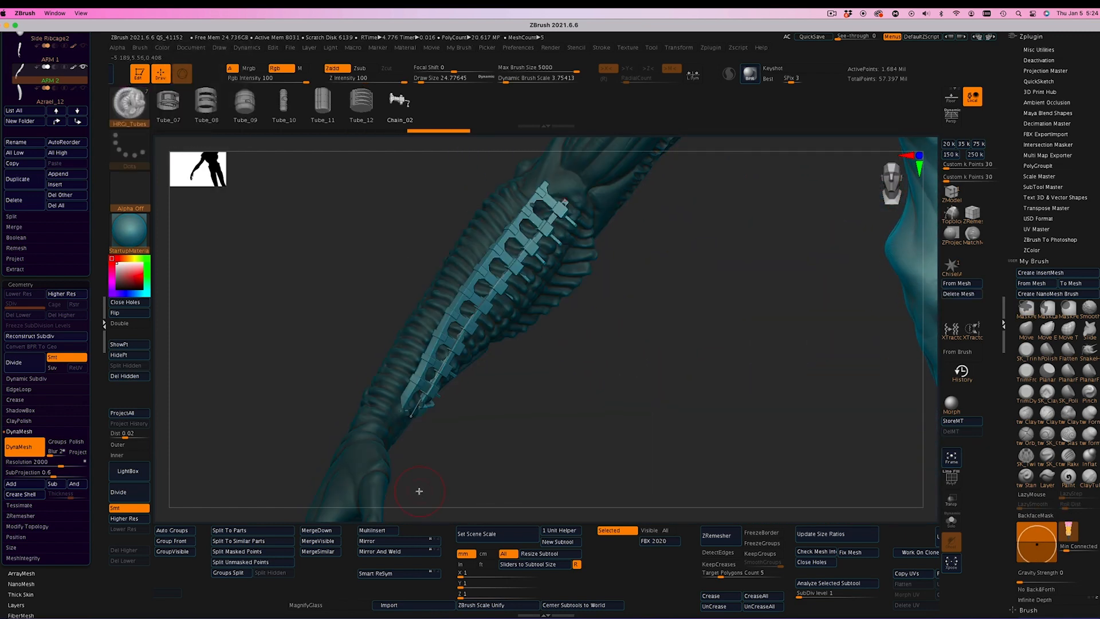
key("ctrl+z")
key("ctrl+shift+z")
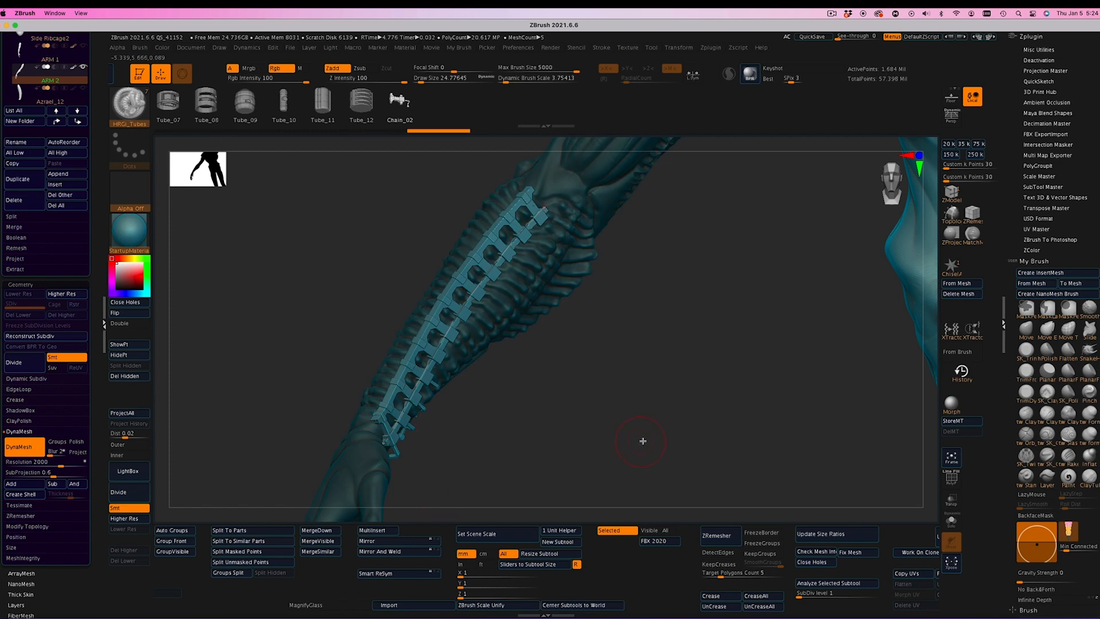
mouse_move(640, 441)
left_mouse_down()
mouse_move(626, 401)
mouse_move(668, 466)
mouse_move(626, 465)
left_mouse_up()
left_click(951, 457)
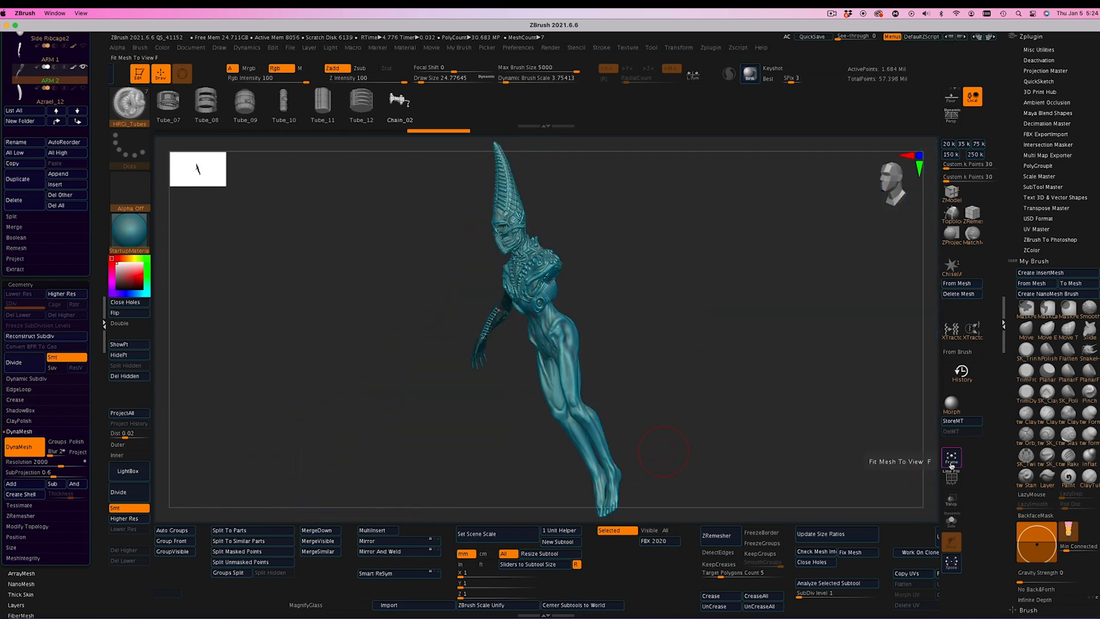
mouse_move(859, 366)
left_mouse_down()
mouse_move(800, 331)
mouse_move(788, 393)
left_mouse_up()
key("ctrl+z")
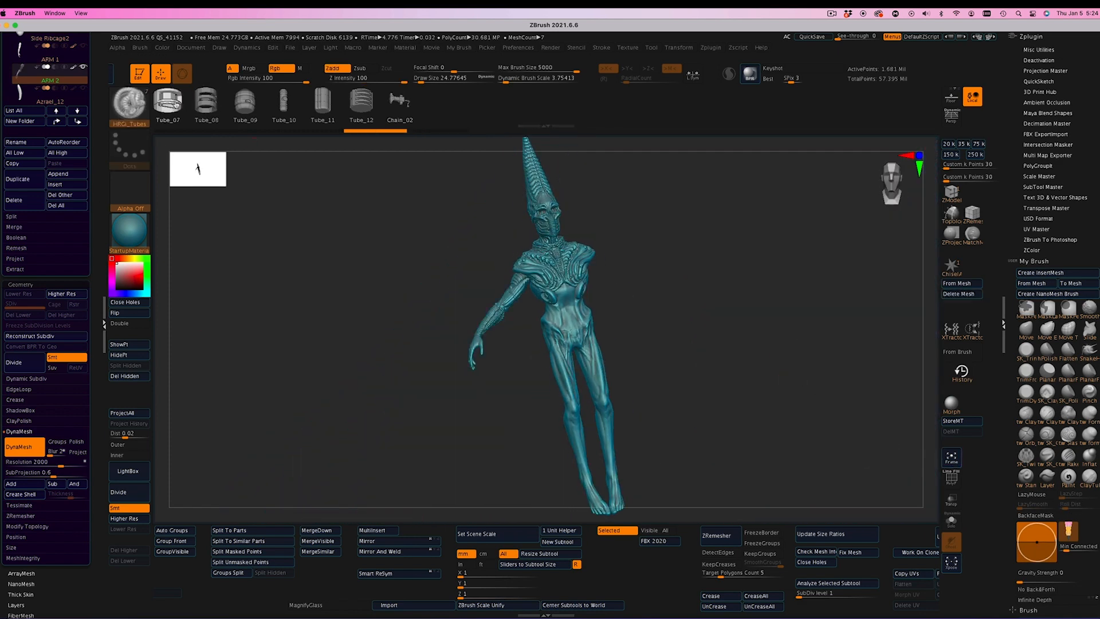
Try a Tube_07 curve on the arm and undo it
left_click(168, 101)
mouse_move(440, 253)
left_mouse_down("alt")
mouse_move(467, 421)
mouse_move(540, 392)
mouse_move(510, 438)
left_mouse_up("alt")
left_click(437, 392)
key("ctrl")
key("ctrl+z")
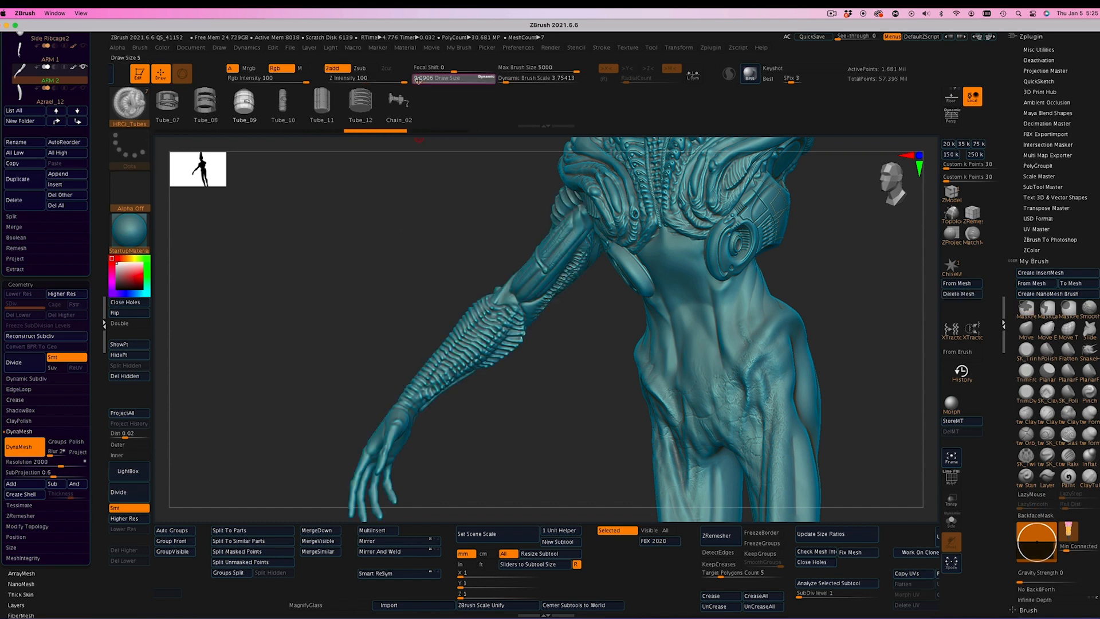
Draw a Tube_09 curve along the forearm from elbow toward wrist at draw size 6.94411 and inspect it from several angles
mouse_move(462, 455)
left_mouse_down()
mouse_move(510, 490)
mouse_move(462, 445)
mouse_move(483, 413)
mouse_move(476, 435)
left_mouse_up()
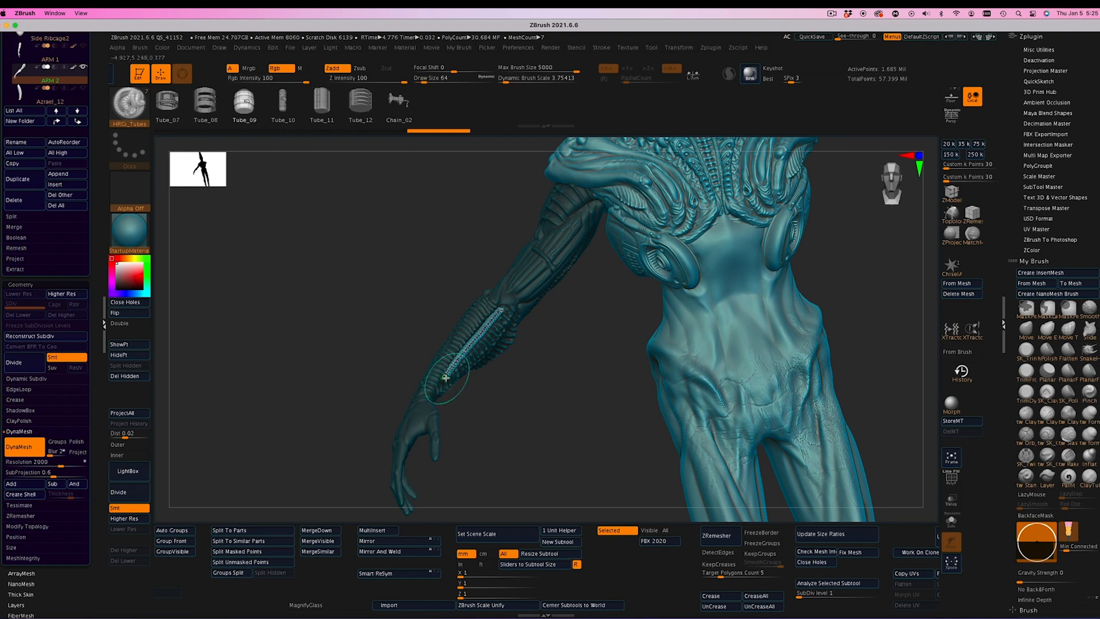
mouse_move(446, 377)
left_mouse_down()
mouse_move(449, 420)
mouse_move(491, 444)
mouse_move(515, 481)
mouse_move(505, 331)
mouse_move(514, 457)
mouse_move(584, 456)
left_mouse_up()
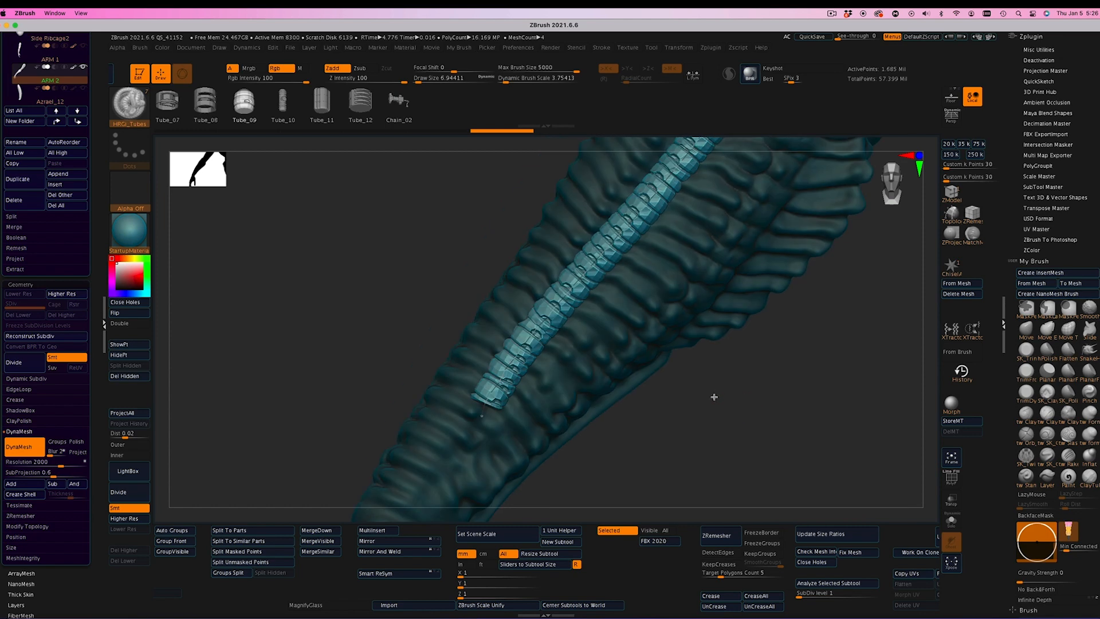
left_click_drag(712, 395, 715, 343)
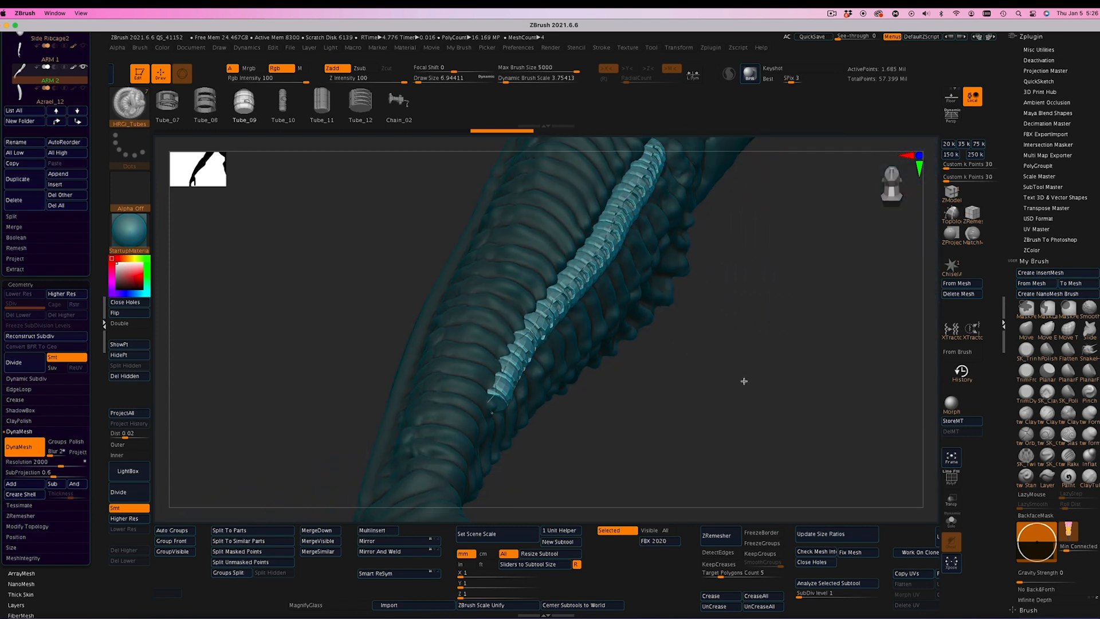
mouse_move(442, 398)
left_mouse_down()
mouse_move(498, 412)
mouse_move(267, 408)
left_mouse_up()
key("super+z")
key("super+z")
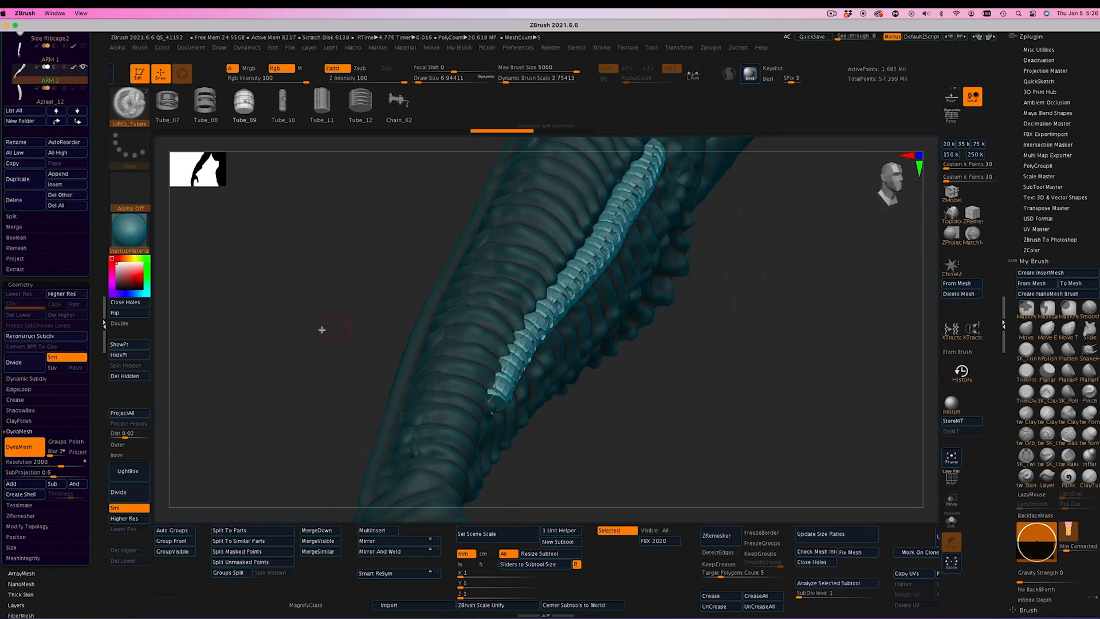
left_click_drag(321, 330, 311, 292)
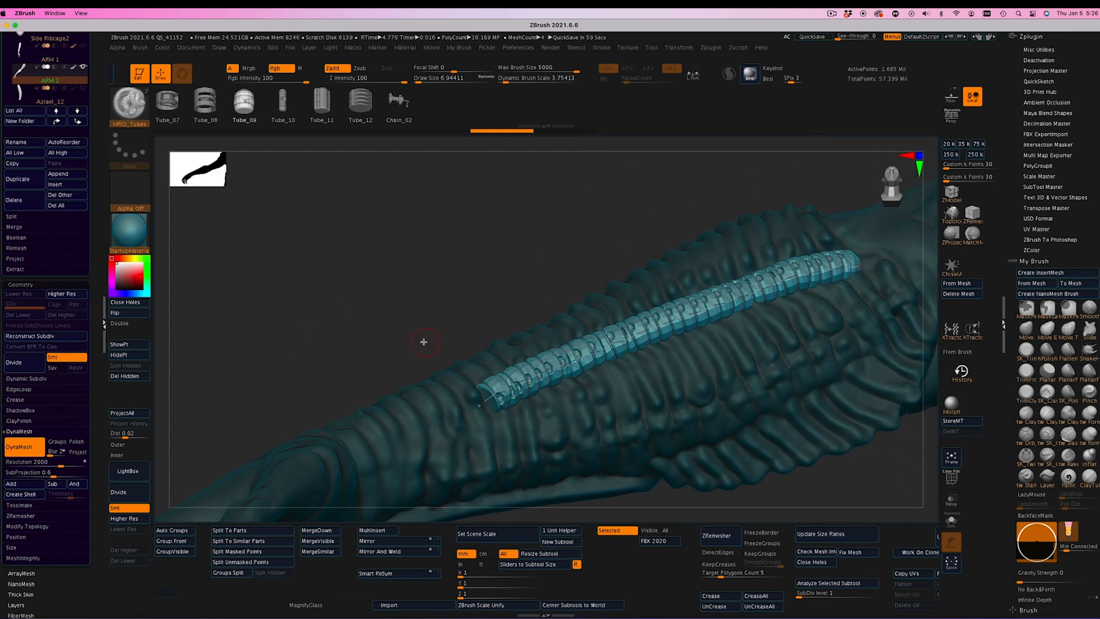
mouse_move(423, 342)
left_mouse_down()
mouse_move(393, 292)
mouse_move(418, 309)
left_mouse_up()
Switch to the Standard brush, check the Tube_09 curve on the whole figure, and undo it
left_click(134, 106)
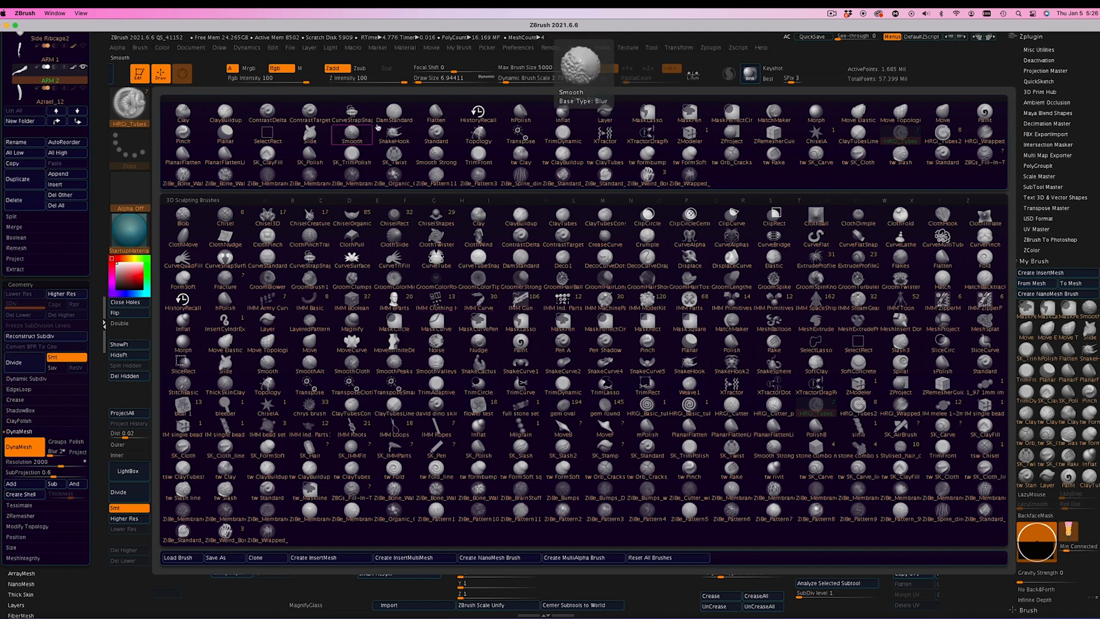
left_click(436, 134)
left_click(953, 458)
left_click_drag(813, 463, 727, 458)
left_click_drag(547, 243, 555, 267)
left_click_drag(575, 355, 607, 359)
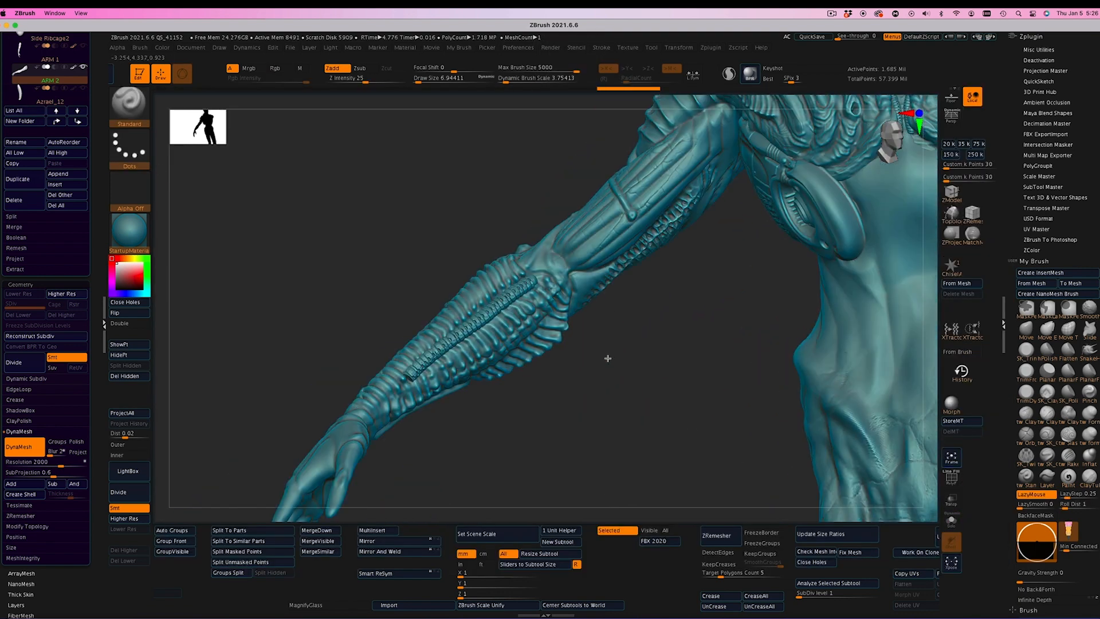
key("ctrl+z")
mouse_move(315, 230)
left_mouse_down()
mouse_move(345, 231)
mouse_move(328, 233)
left_mouse_up()
left_click(951, 458)
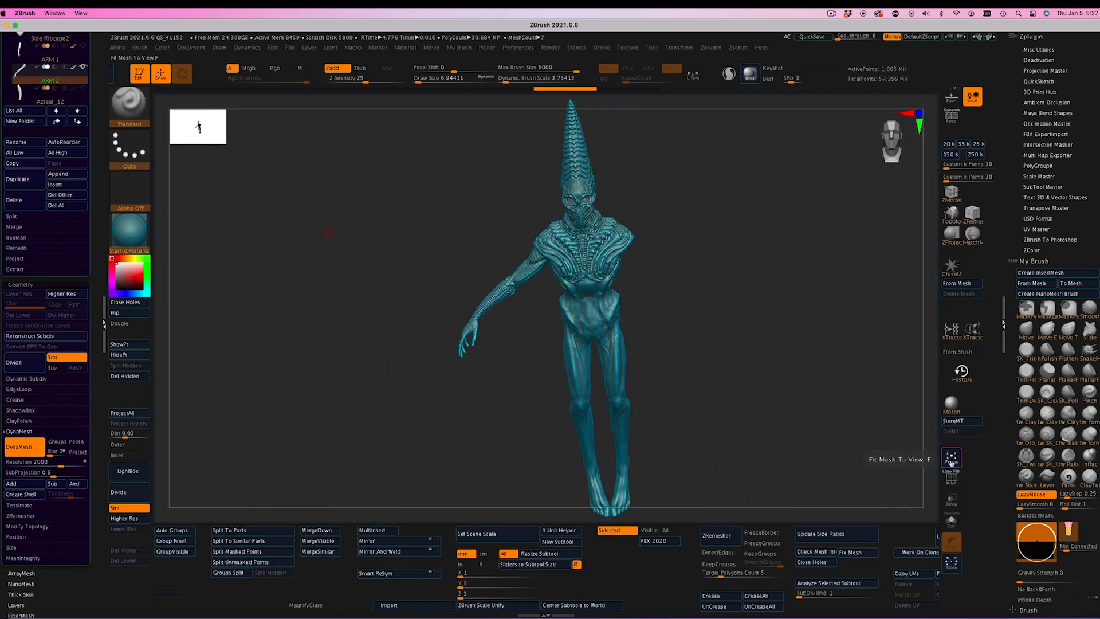
left_click_drag(804, 396, 740, 371)
key("ctrl+z")
key("ctrl+z")
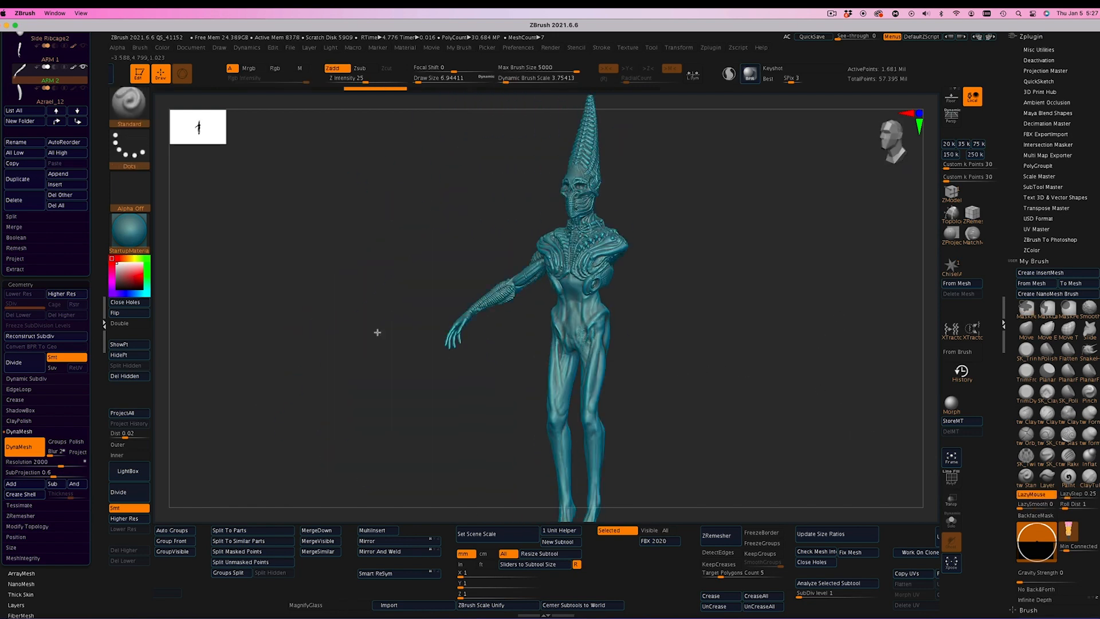
Return to the HRG_Tubes brush, try a short Tube_09 curve on the forearm at draw size 14.37425, and undo it
left_click_drag(345, 300, 444, 493, "alt")
key("b")
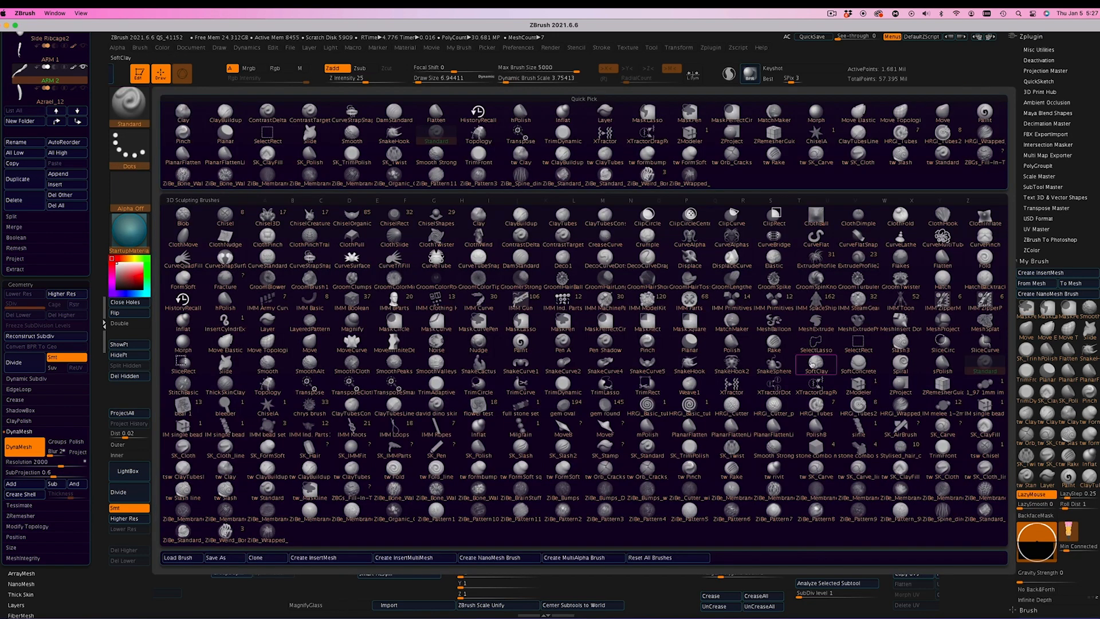
left_click(566, 87)
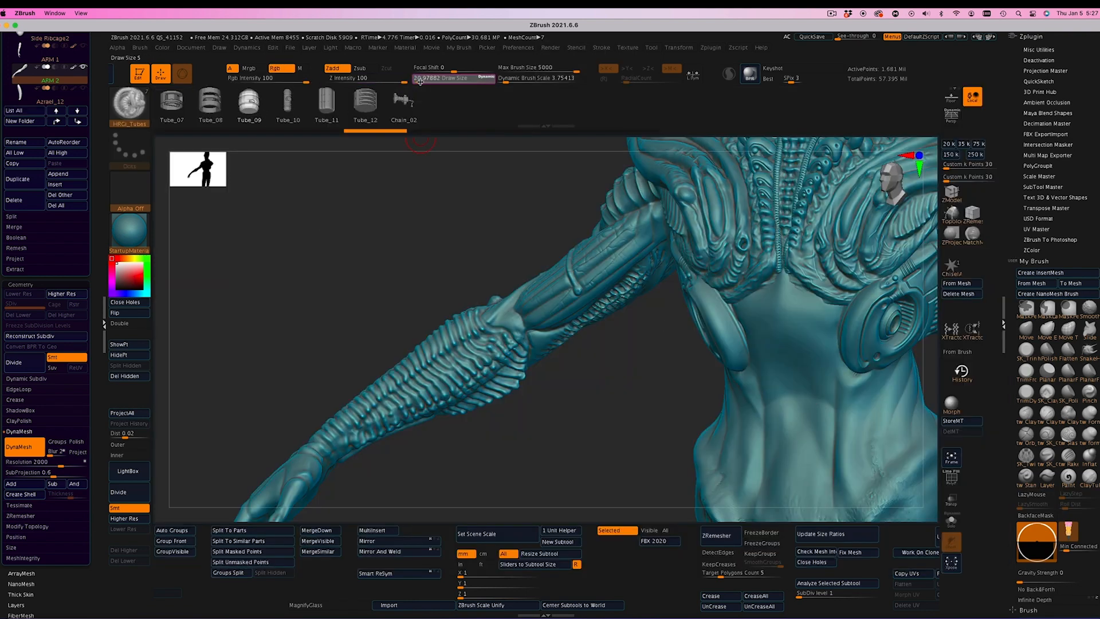
key("ctrl+z")
left_click_drag(481, 342, 429, 379)
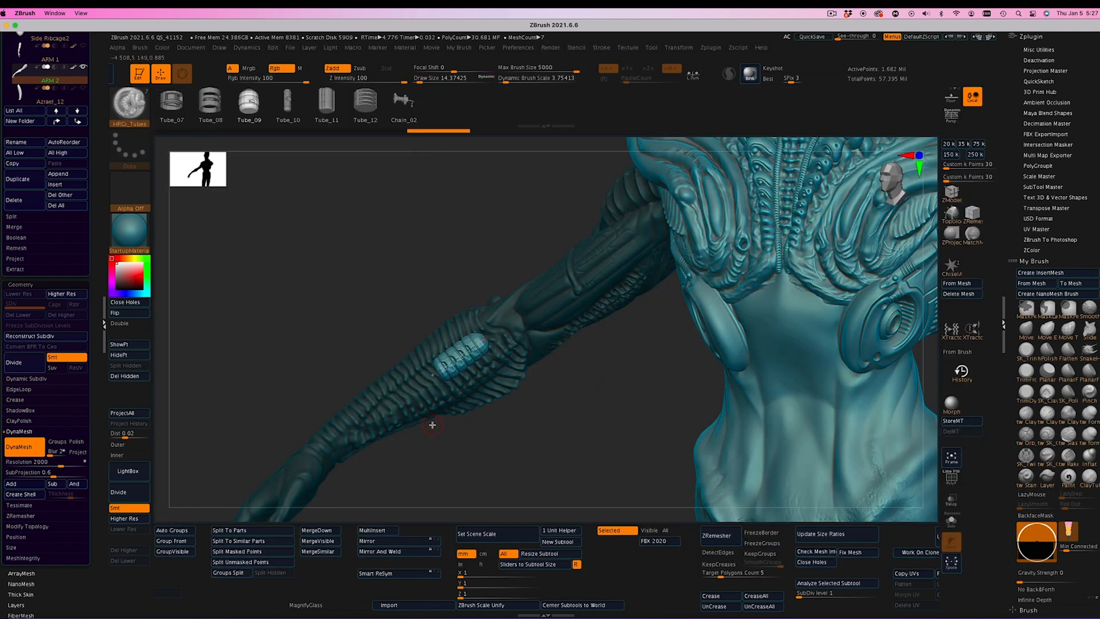
key("ctrl+z")
Try short Tube_12 curves on the forearm at different draw sizes, undoing each one
left_click(364, 102)
left_click_drag(492, 334, 443, 364)
left_click_drag(437, 420, 439, 433, "ctrl")
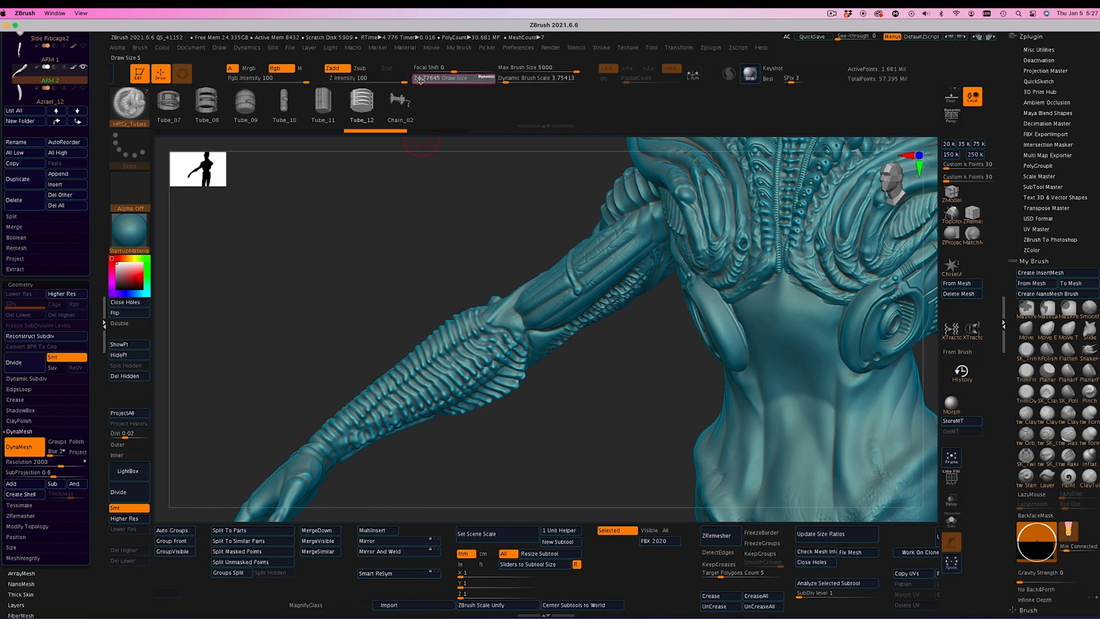
left_click_drag(485, 347, 428, 376)
left_click_drag(413, 465, 416, 472, "ctrl")
left_click_drag(435, 369, 404, 385)
left_click_drag(445, 480, 429, 458)
key("ctrl+z")
Try a Tube_12 curve along the forearm at draw size 9.0906 and check it from the front
left_click_drag(99, 487, 96, 413)
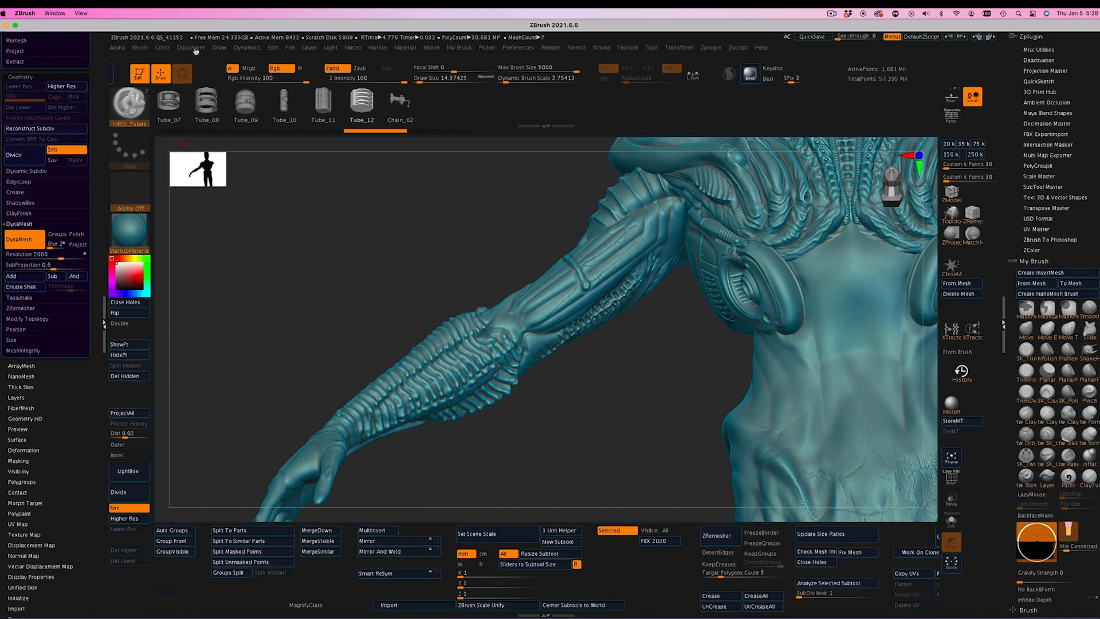
left_click(139, 48)
left_click(169, 592)
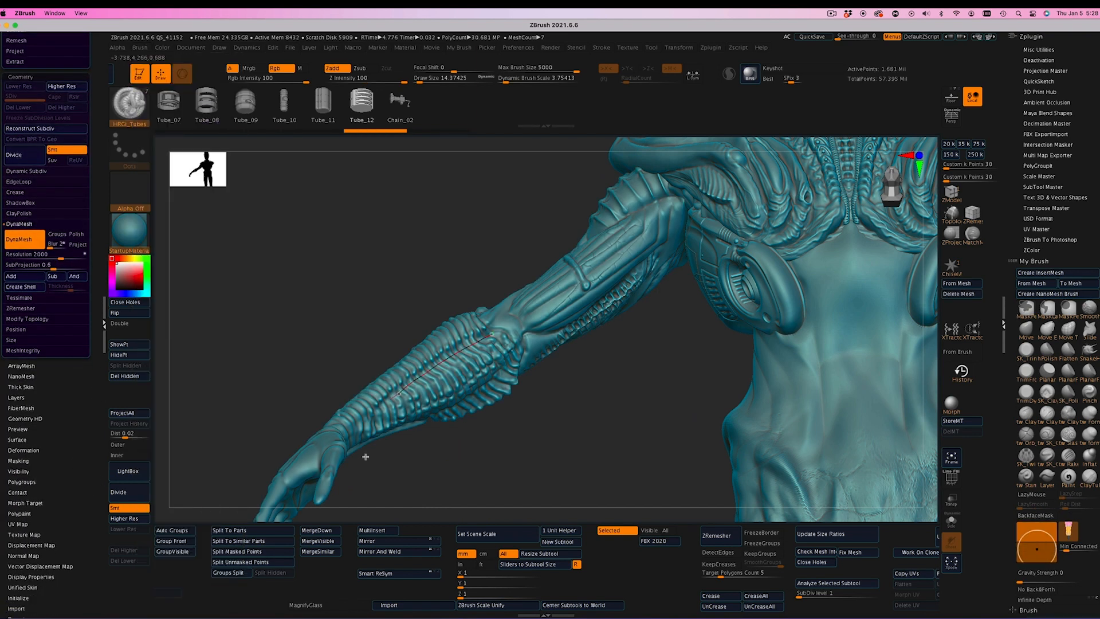
mouse_move(401, 471)
left_mouse_down()
mouse_move(575, 476)
mouse_move(515, 344)
left_mouse_up()
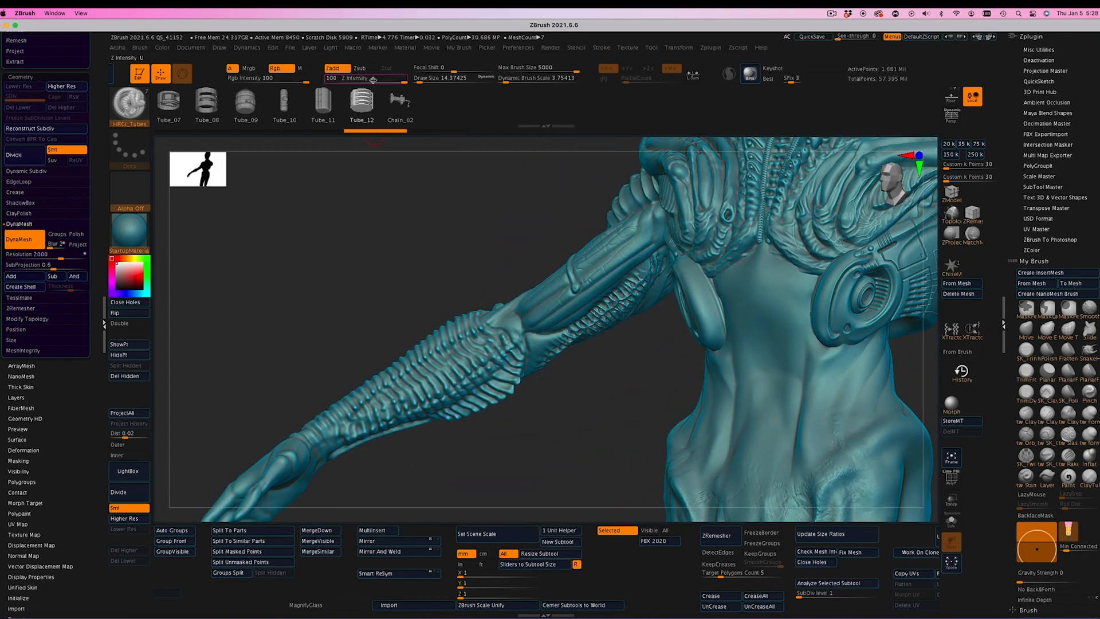
left_click_drag(420, 83, 419, 82)
left_click_drag(382, 395, 364, 406)
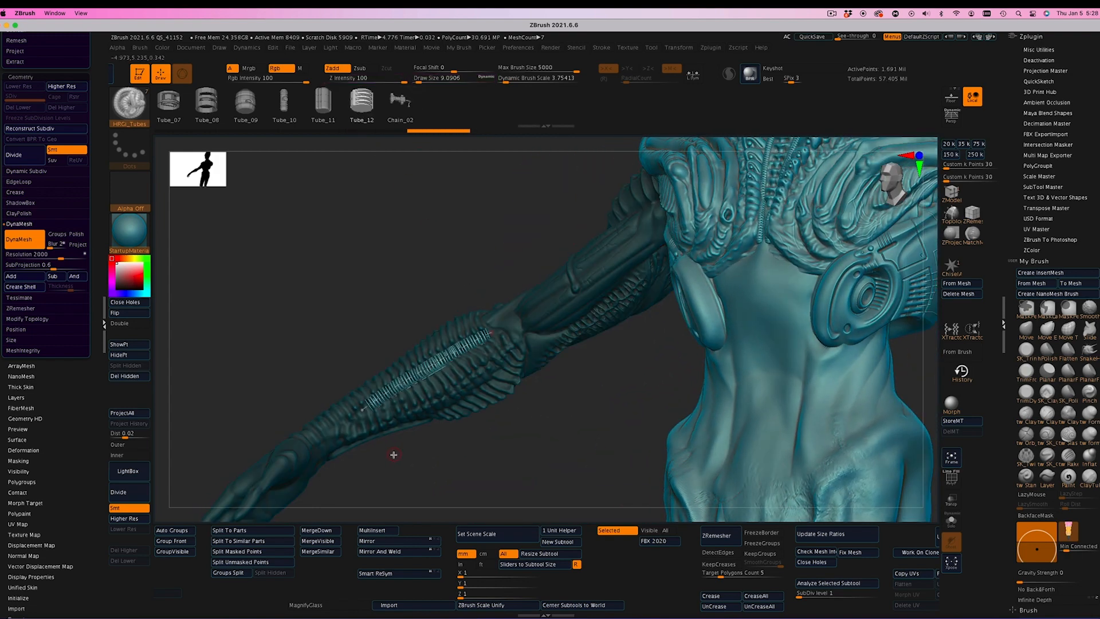
mouse_move(416, 479)
left_mouse_down()
mouse_move(449, 503)
mouse_move(421, 532)
left_mouse_up()
left_click_drag(416, 462, 437, 481)
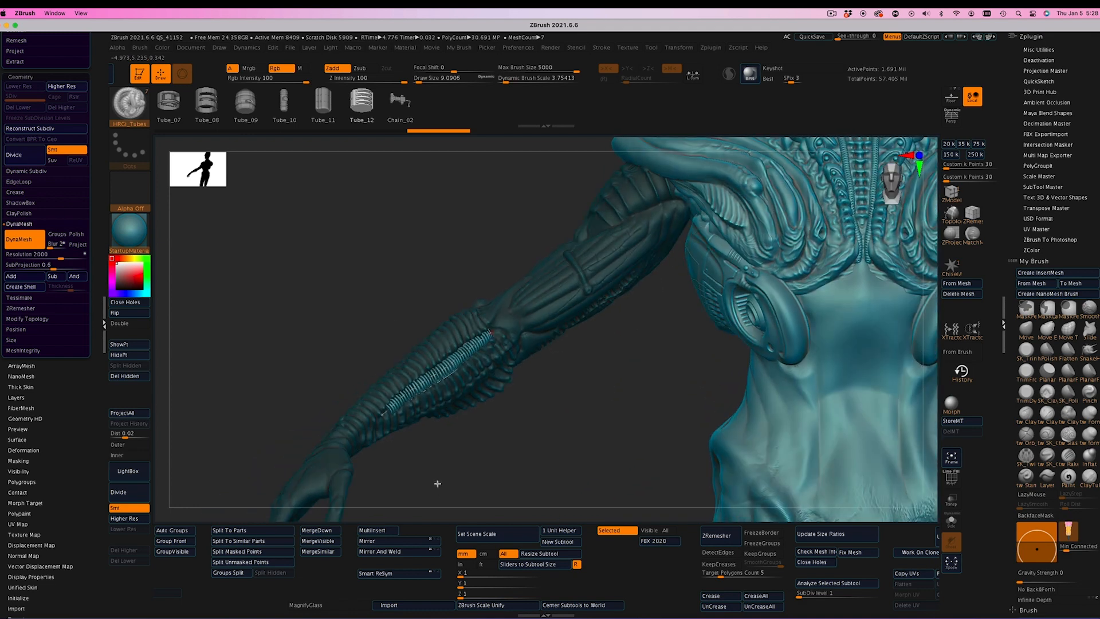
Undo the Tube_12 curve, try Tube_11 on the forearm at a larger draw size, and undo that too
left_click(281, 111)
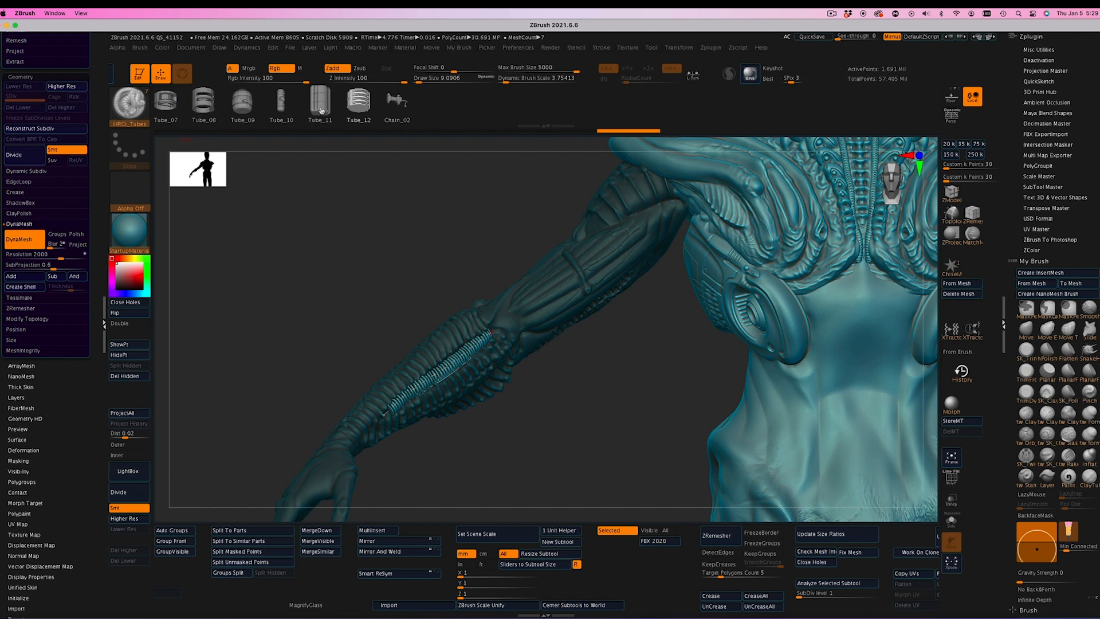
key("ctrl+z")
key("ctrl+z")
key("ctrl+z")
key("ctrl+z")
key("ctrl+z")
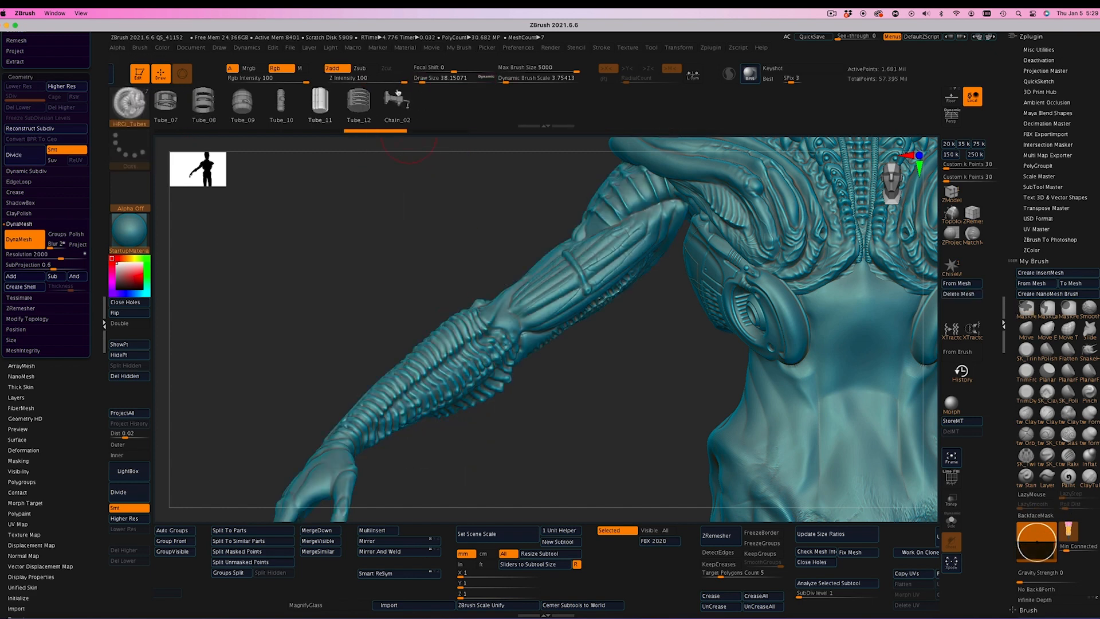
left_click_drag(392, 409, 391, 410)
key("ctrl+z")
Try a Tube_12 curve from elbow to wrist at draw size 20.97882, check it on the figure, and undo it
mouse_move(420, 469)
left_mouse_down()
mouse_move(538, 393)
mouse_move(535, 488)
mouse_move(500, 422)
mouse_move(525, 467)
mouse_move(550, 447)
left_mouse_up()
left_click(358, 101)
left_click(438, 375)
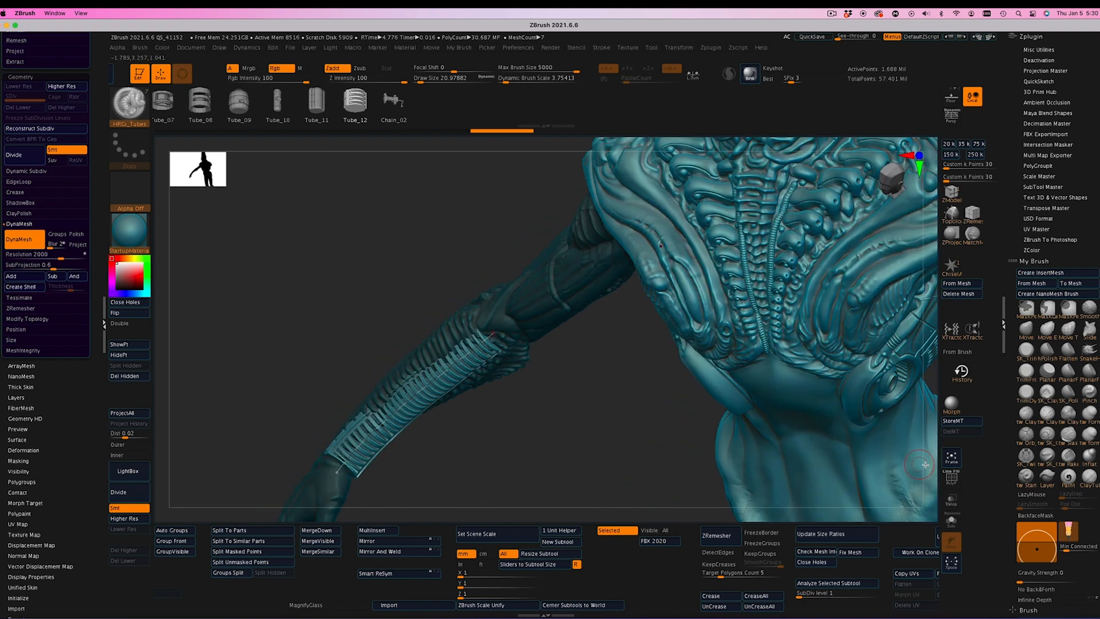
left_click(951, 458)
left_click_drag(893, 401, 573, 399)
key("ctrl+z")
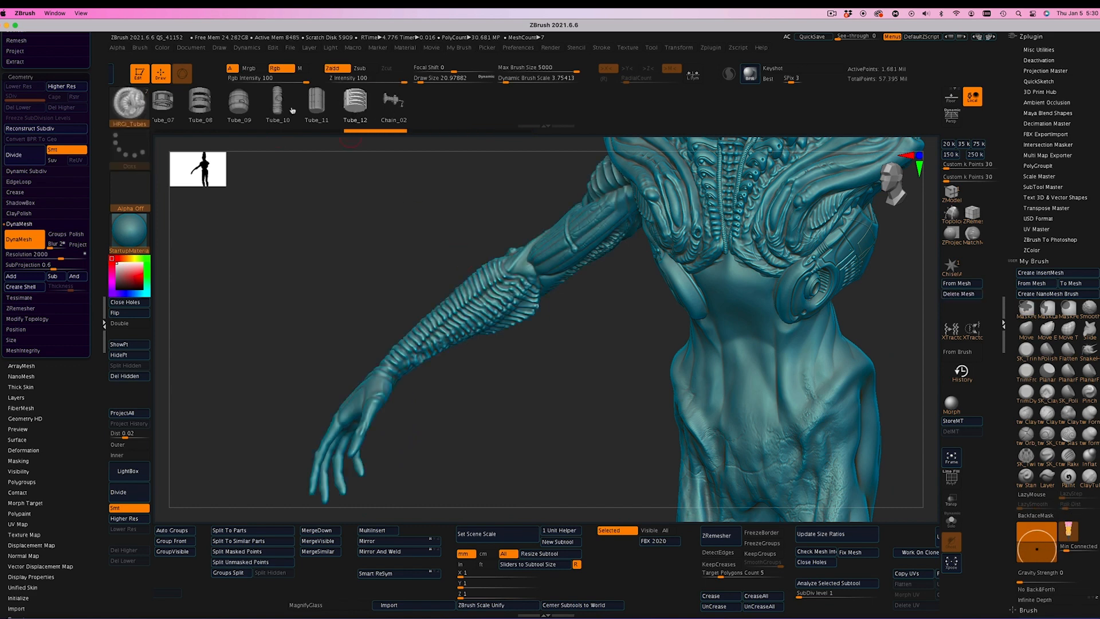
left_click_drag(441, 315, 429, 343)
key("ctrl+z")
key("ctrl+z")
Draw a Tube_12 curve along the forearm from elbow to wrist at draw size 11.56731 and clear the arm's mask
left_click(419, 83)
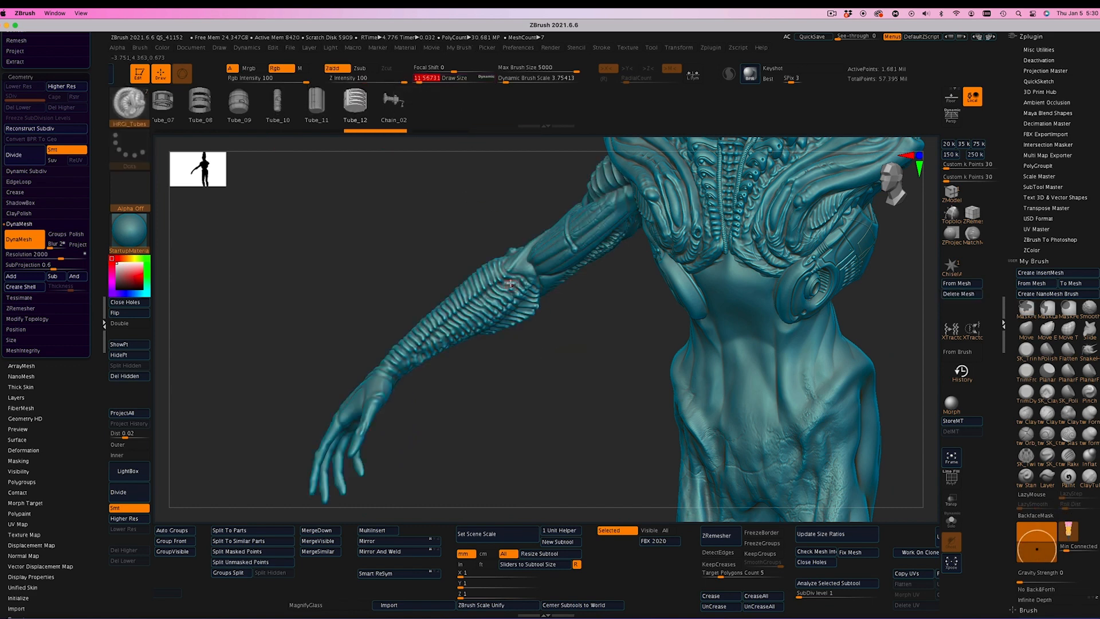
left_click_drag(405, 450, 461, 378)
left_click(391, 374)
left_click_drag(444, 435, 523, 498)
left_click_drag(571, 437, 614, 487, "ctrl")
mouse_move(564, 458)
left_mouse_down()
mouse_move(616, 450)
mouse_move(578, 444)
left_mouse_up()
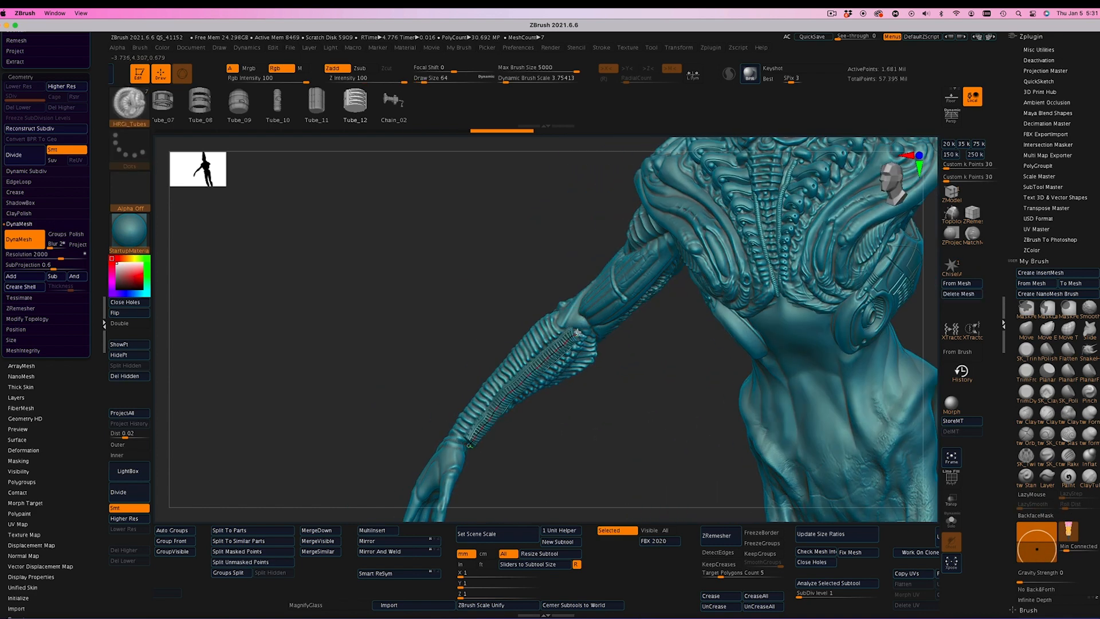
left_click_drag(396, 343, 438, 375)
left_click(523, 393)
left_click_drag(409, 321, 453, 355)
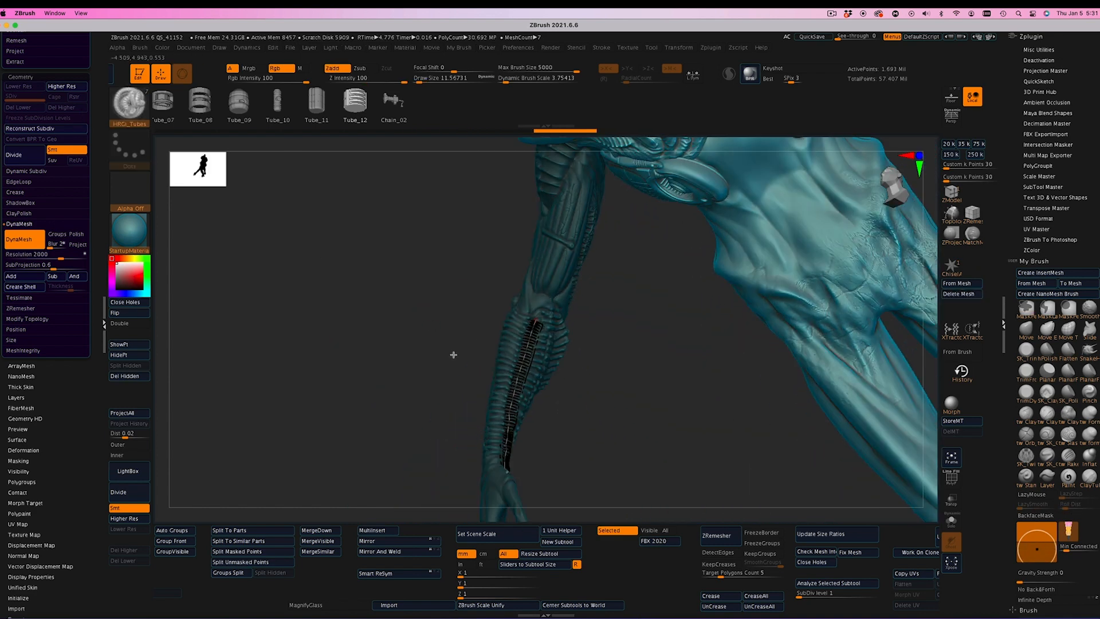
left_click(412, 334, "ctrl")
Select the Standard brush and separate the inserted tube from the arm with Split To Parts
left_click(124, 122)
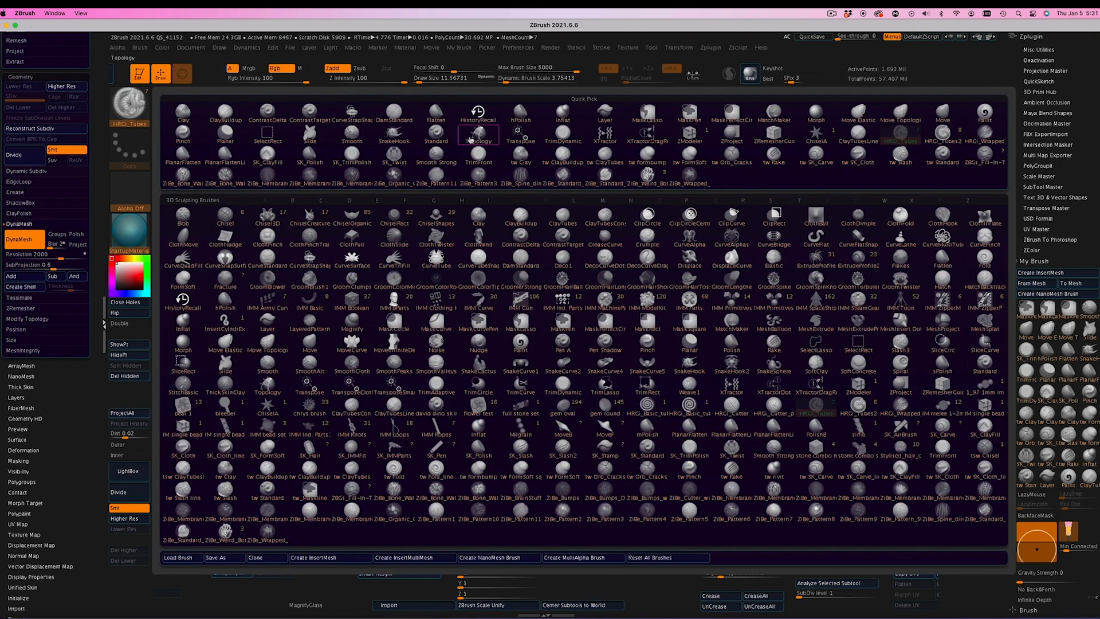
left_click(474, 140)
mouse_move(316, 333)
left_mouse_down()
mouse_move(368, 390)
mouse_move(338, 398)
mouse_move(737, 372)
mouse_move(700, 373)
left_mouse_up()
key("f")
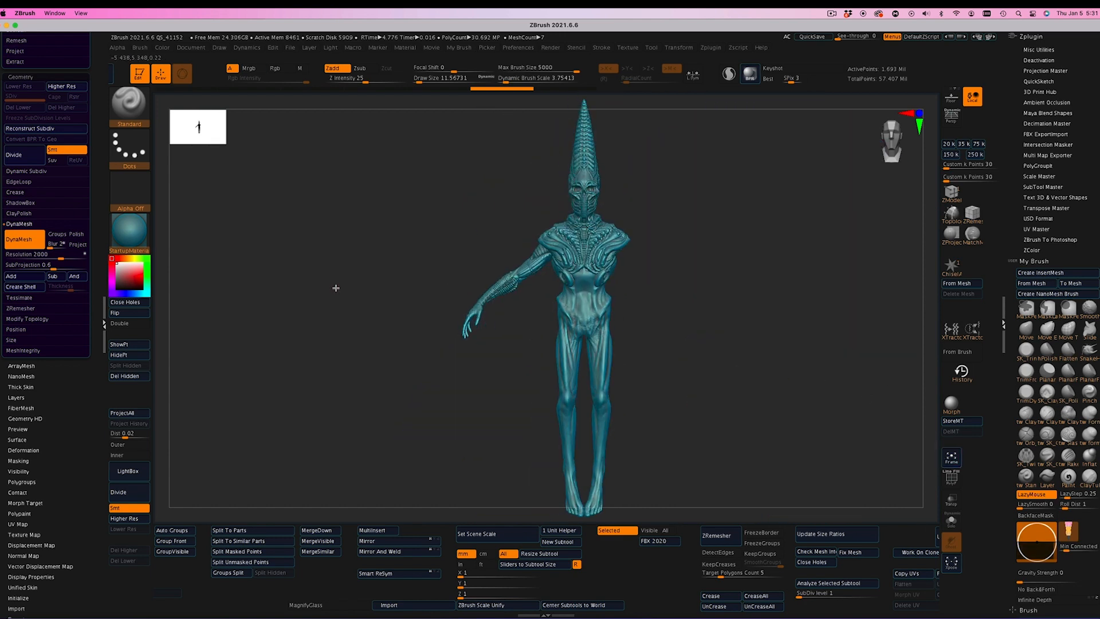
left_click_drag(98, 129, 98, 400)
left_click(57, 542)
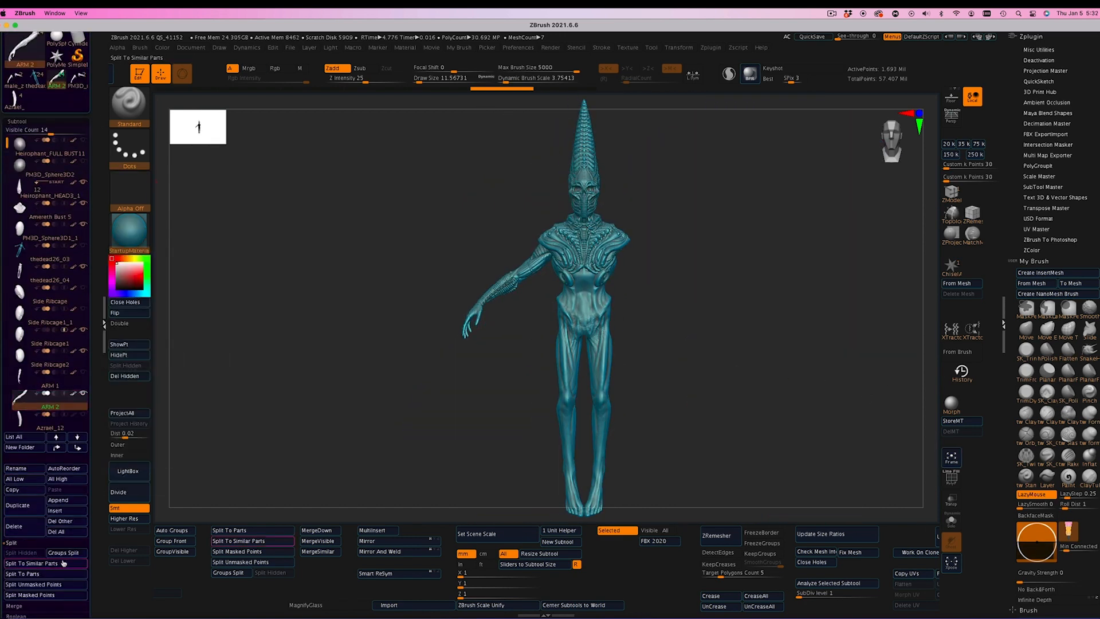
left_click(42, 574)
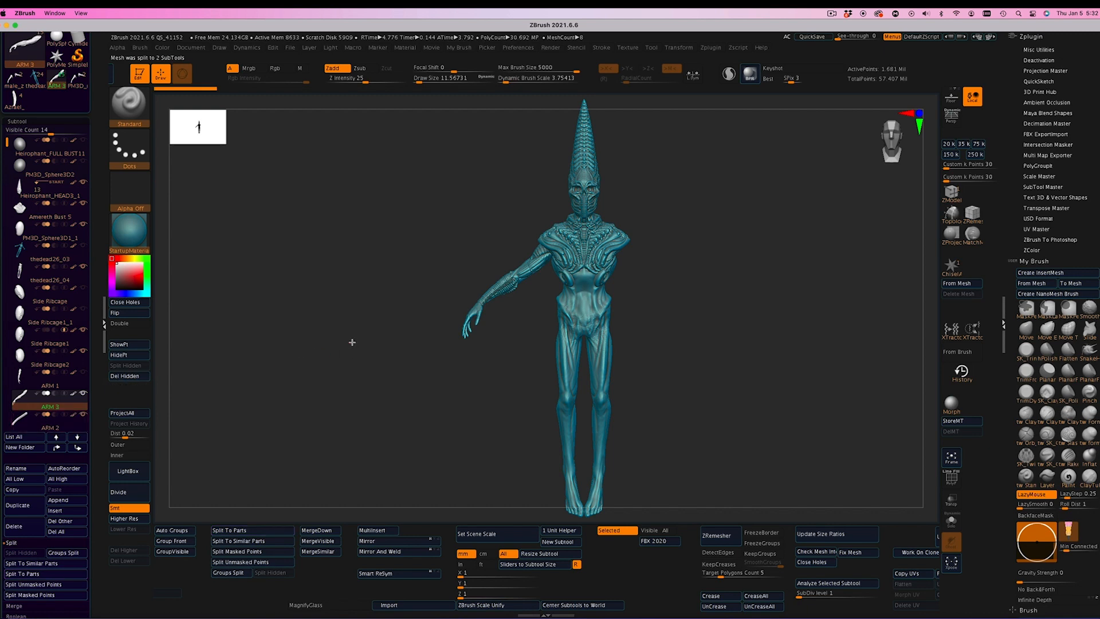
Select the split-off tube subtool and reposition it against the forearm with the transform gizmo
left_click_drag(352, 342, 643, 486)
mouse_move(545, 402)
left_mouse_down()
mouse_move(533, 376)
mouse_move(572, 418)
mouse_move(486, 365)
left_mouse_up()
key("r")
left_click(45, 425)
left_click(952, 458)
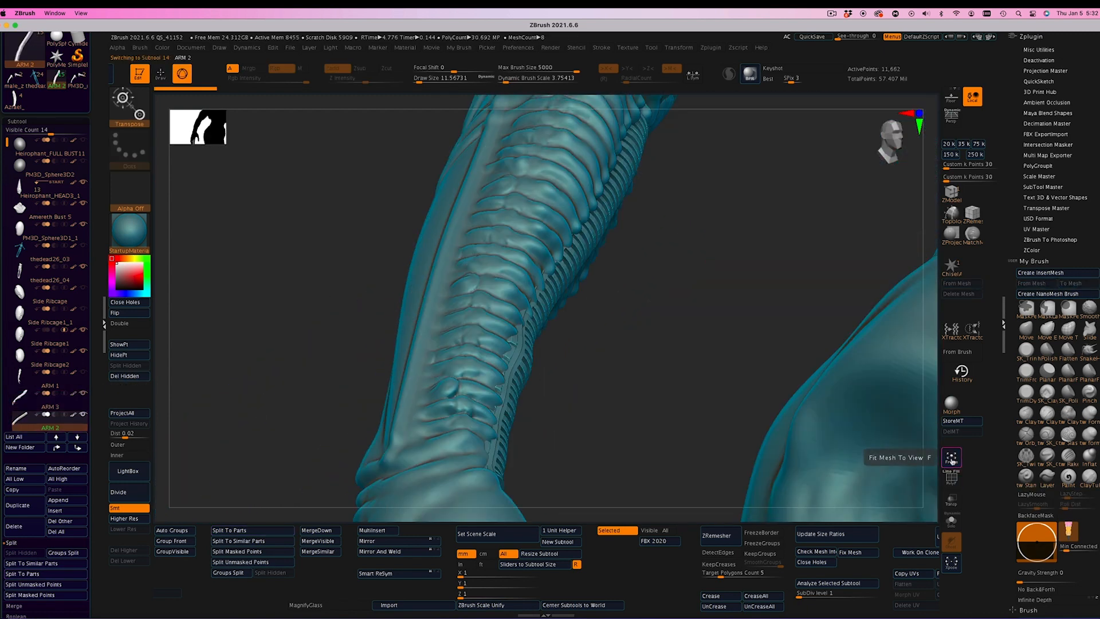
left_click(952, 458)
left_click(953, 457)
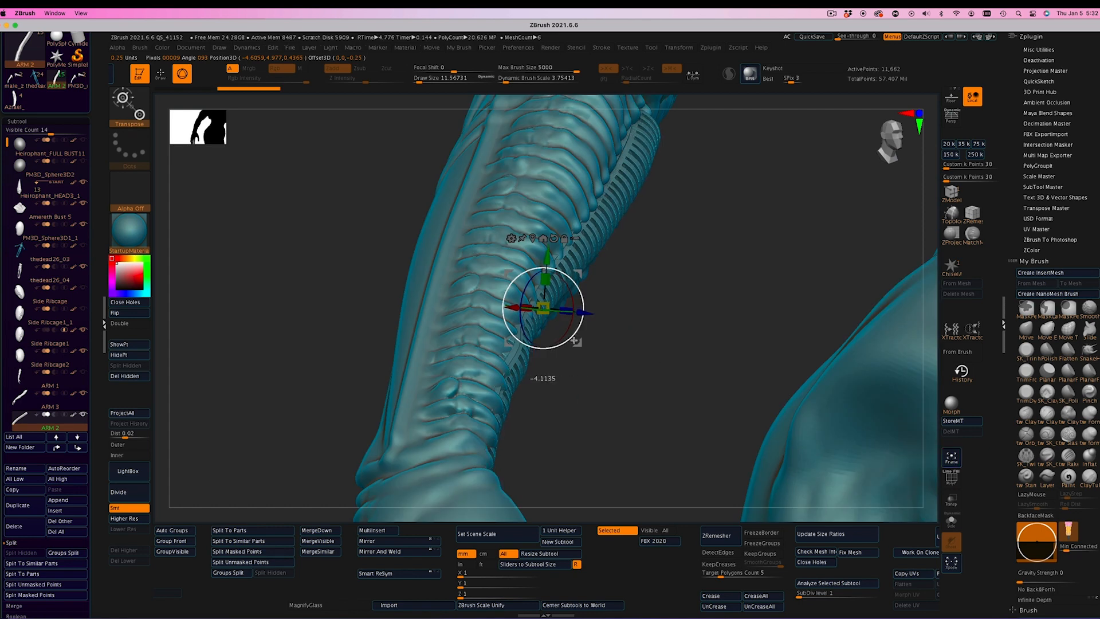
left_click_drag(630, 335, 542, 274)
left_click_drag(667, 427, 782, 455)
Divide the tube mesh once and adjust its placement along the forearm with the gizmo
left_click_drag(94, 540, 80, 317)
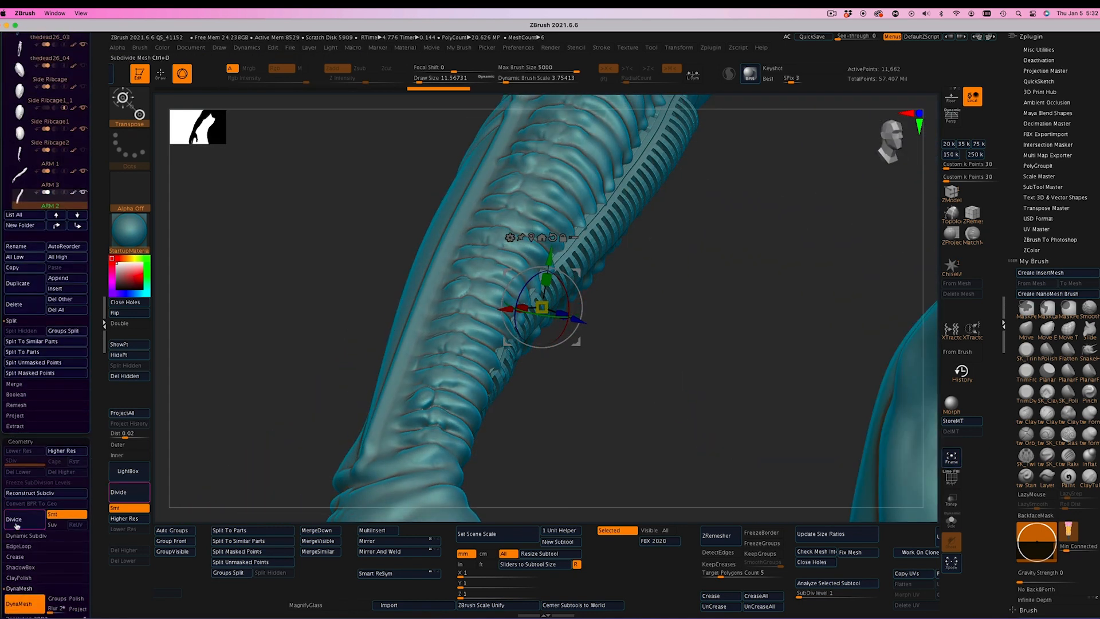
left_click(23, 519)
left_click_drag(641, 447, 629, 327)
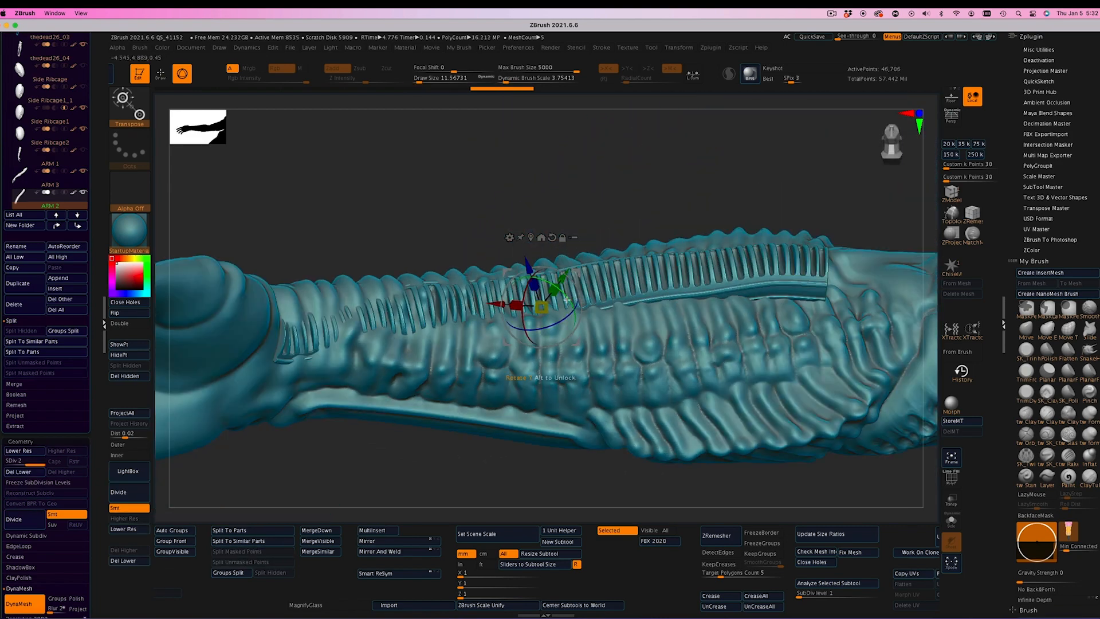
left_click_drag(566, 298, 569, 303)
left_click_drag(618, 252, 637, 266)
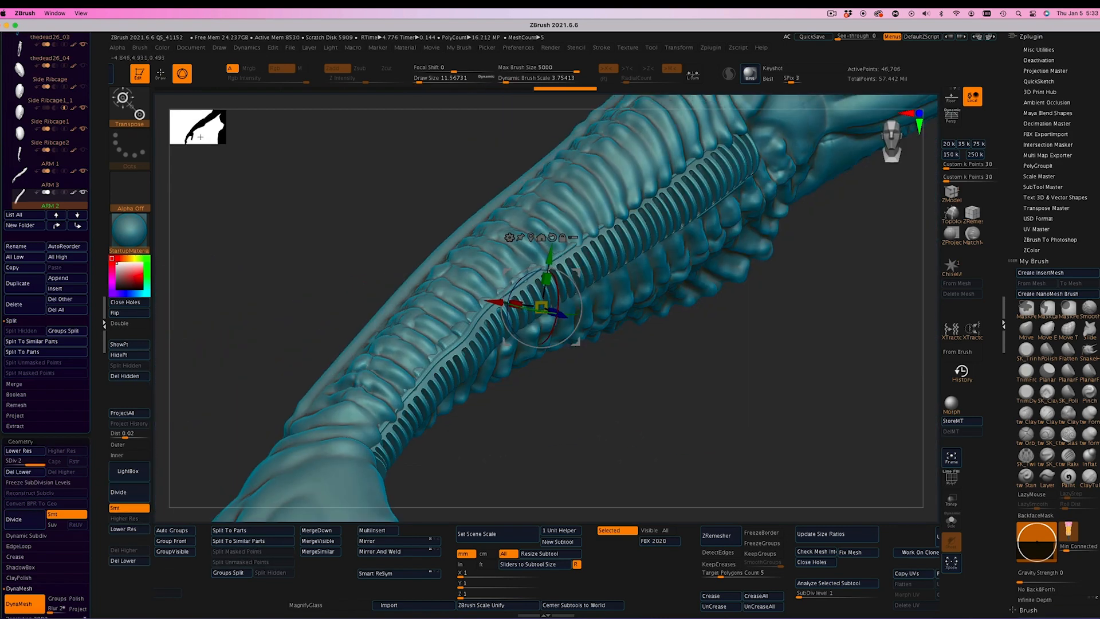
Use the Move brush at draw size 24.77645 to fit the tube to the forearm, undoing the last stroke near the wrist
left_click(129, 108)
key("q")
left_click(129, 107)
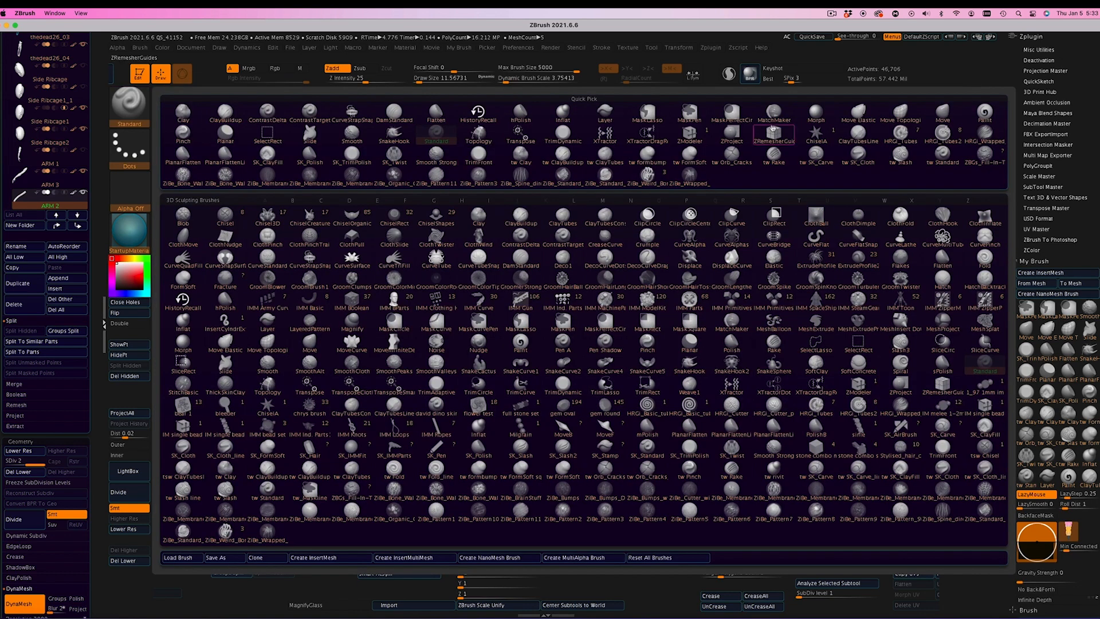
key("m")
key("v")
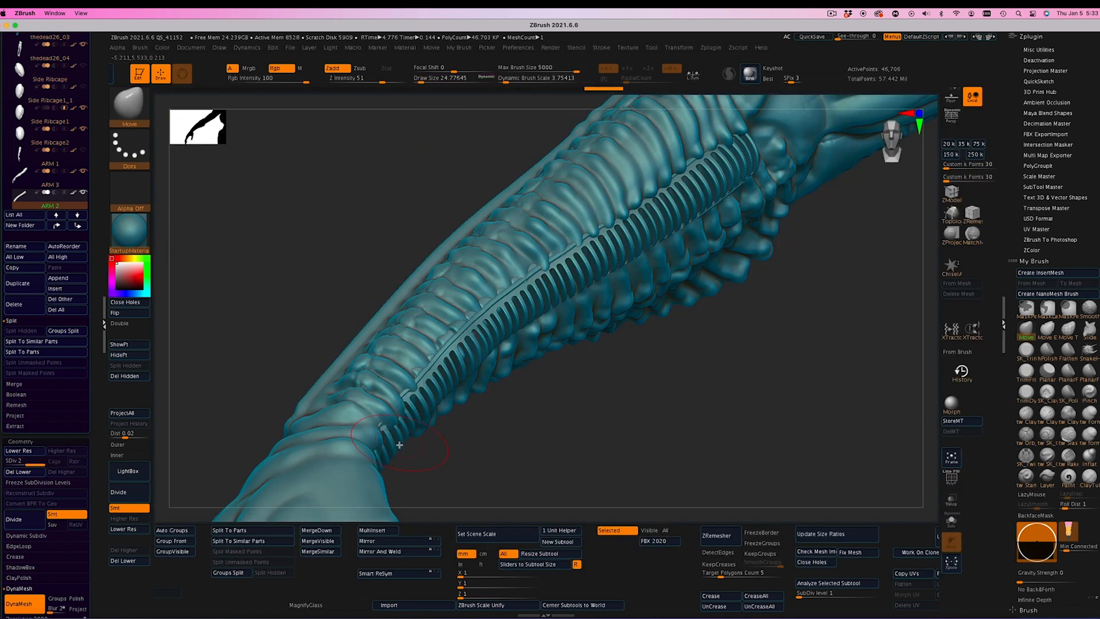
right_click_drag(419, 410, 457, 429)
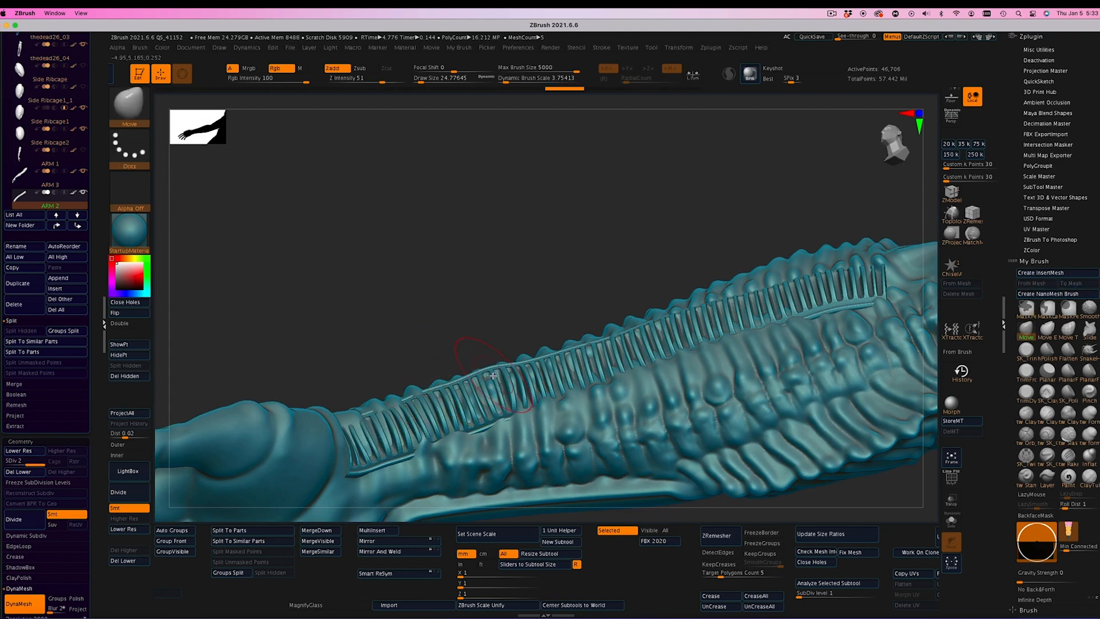
mouse_move(344, 481)
right_mouse_down()
mouse_move(373, 510)
mouse_move(349, 468)
right_mouse_up()
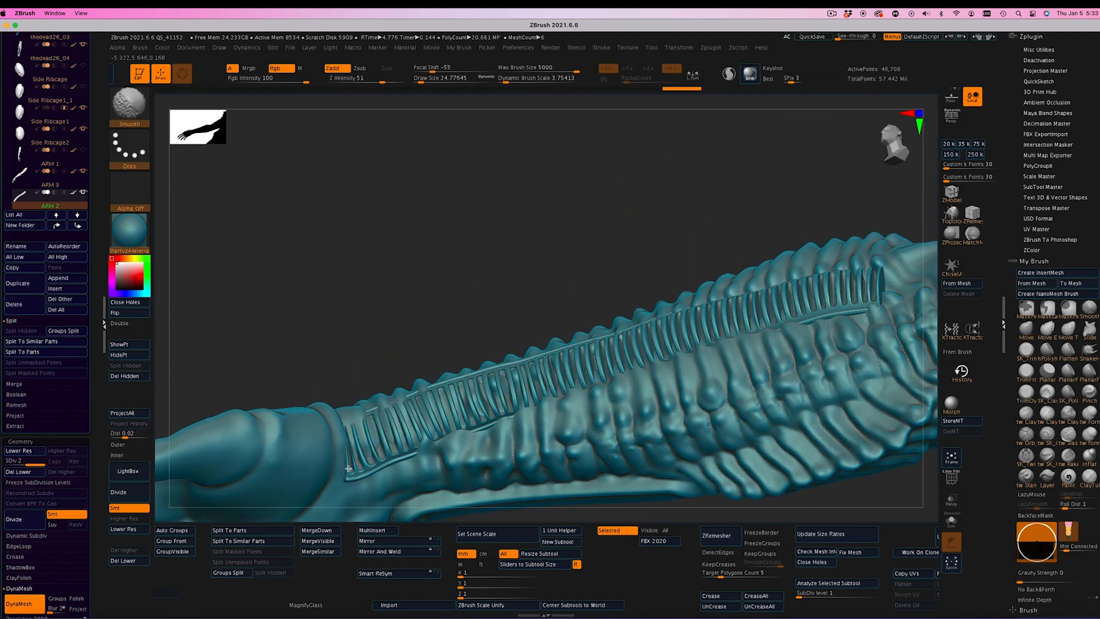
key("ctrl+z")
right_click_drag(424, 317, 452, 367)
Isolate the tube to check its shape, restore the other subtools, and push its wrist end into the arm
key("v")
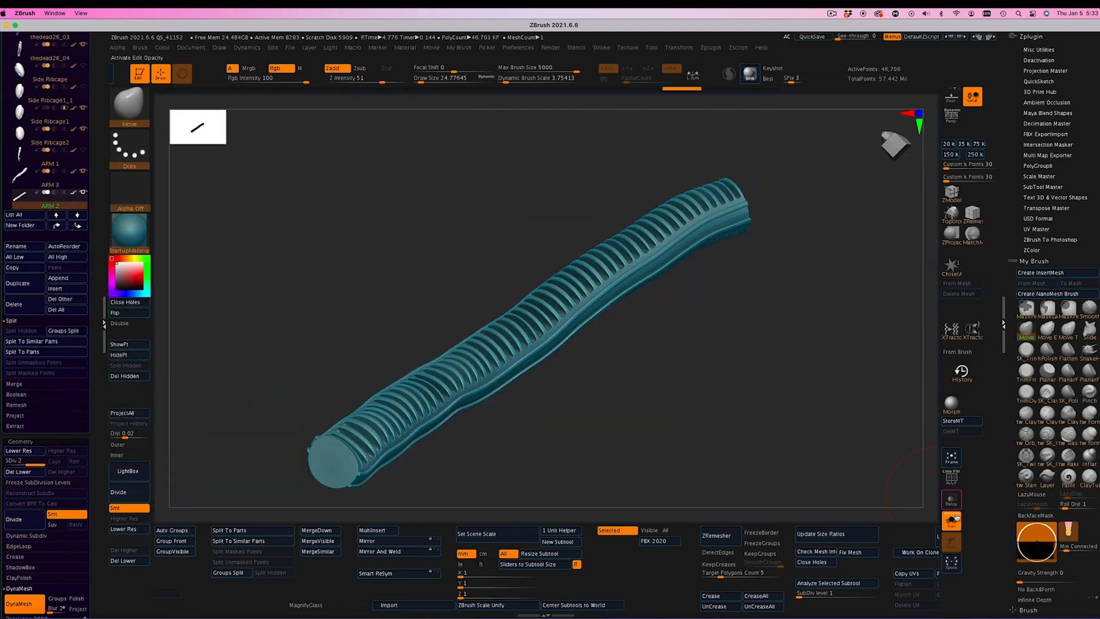
key("v")
left_click_drag(357, 472, 354, 474)
mouse_move(358, 458)
right_mouse_down()
mouse_move(380, 393)
mouse_move(383, 409)
right_mouse_up()
left_click_drag(387, 461, 408, 454)
mouse_move(434, 469)
right_mouse_down()
mouse_move(468, 365)
mouse_move(504, 367)
right_mouse_up()
mouse_move(790, 459)
right_mouse_down("ctrl")
mouse_move(825, 376)
mouse_move(746, 289)
right_mouse_up("ctrl")
mouse_move(777, 360)
right_mouse_down()
mouse_move(874, 368)
mouse_move(798, 369)
right_mouse_up()
right_click_drag(373, 288, 453, 291)
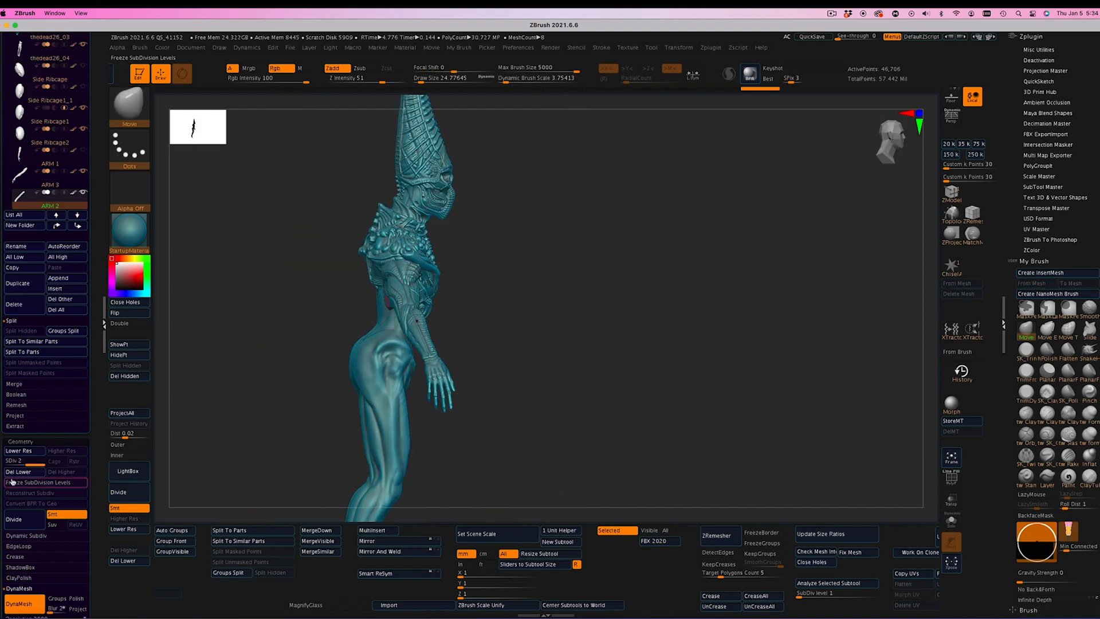
Delete the tube's lower subdivision level, DynaMesh it at resolution 2000, and check the whole figure
left_click(16, 472)
left_click_drag(238, 395, 278, 444, "ctrl")
right_click_drag(645, 406, 583, 418)
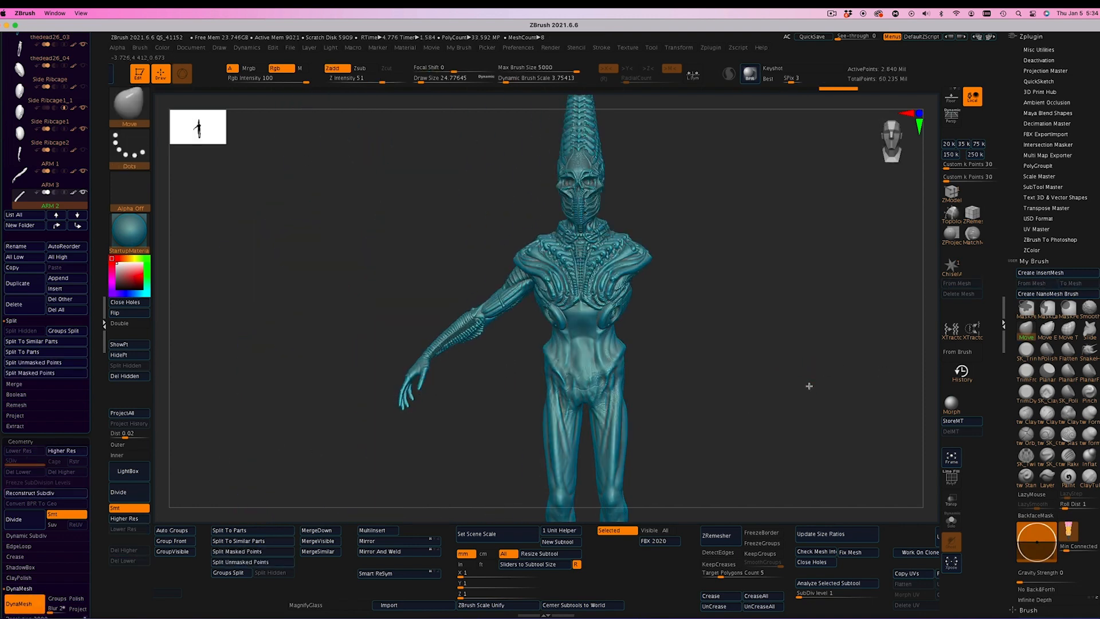
mouse_move(802, 393)
right_mouse_down()
mouse_move(849, 442)
mouse_move(880, 447)
mouse_move(842, 459)
mouse_move(799, 392)
right_mouse_up()
mouse_move(877, 401)
right_mouse_down()
mouse_move(810, 404)
mouse_move(871, 422)
mouse_move(834, 422)
right_mouse_up()
left_click(951, 457)
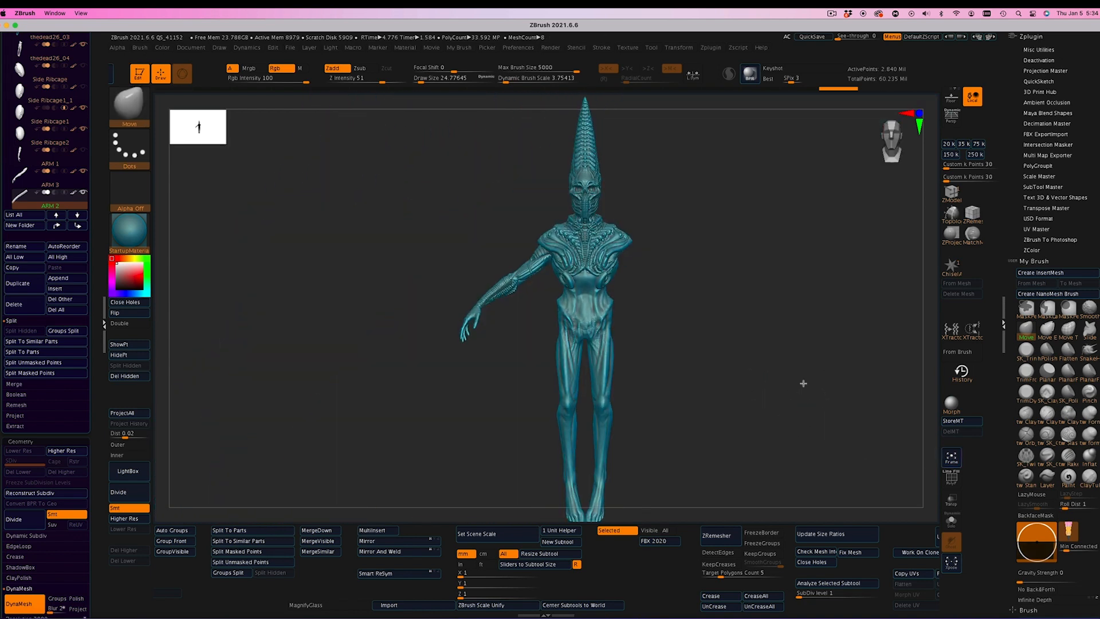
Save the tool as Heirophant_FULL BUST12.ztl and return to a close view of the arm
key("super+s")
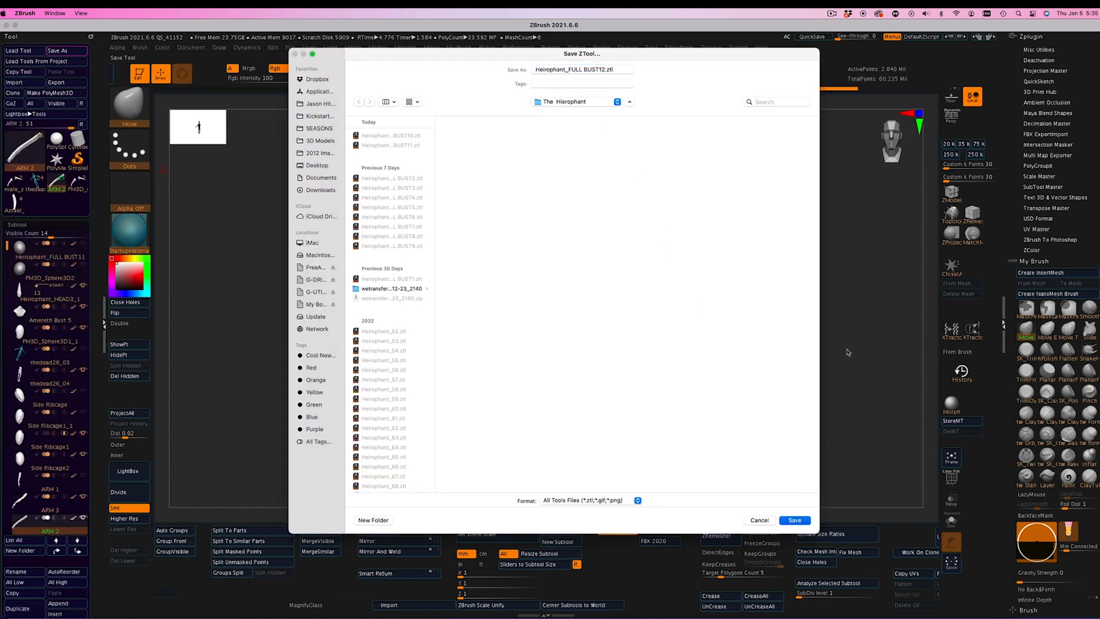
key("Return")
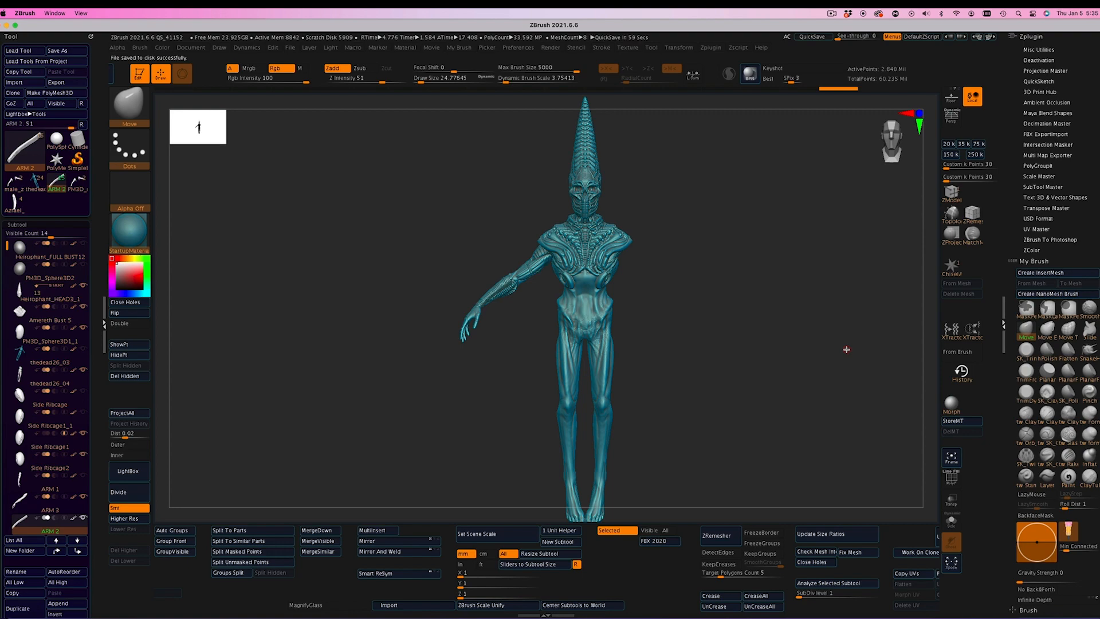
left_click_drag(806, 342, 336, 277)
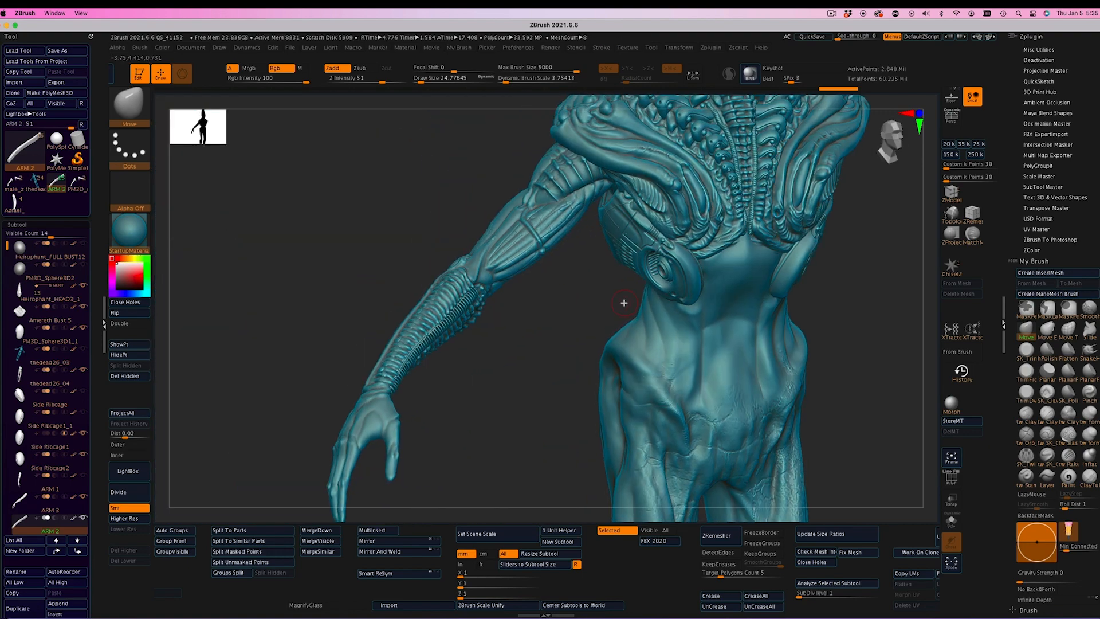